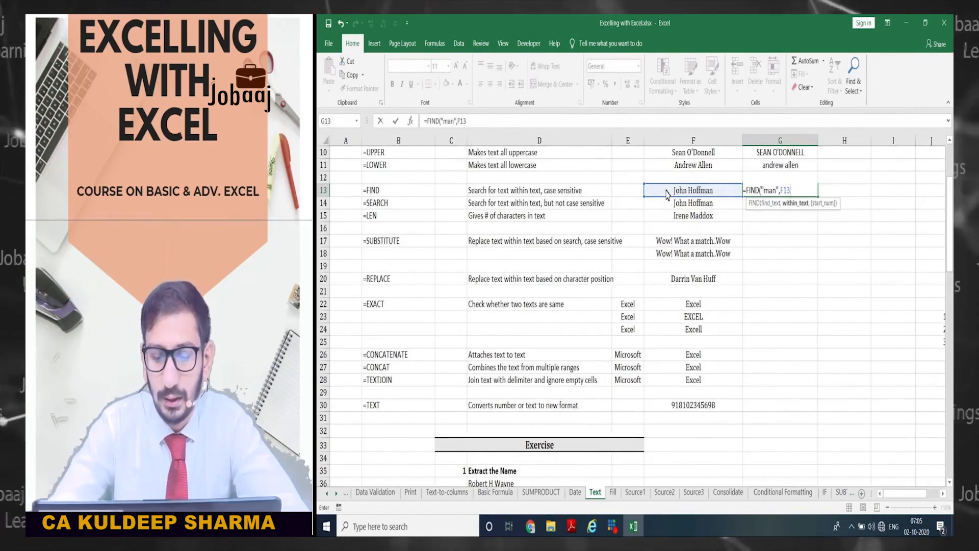
- Complete =FIND("man",F13) in G13 so it returns 10, then reselect G13
{"action": "type", "text": ")"}
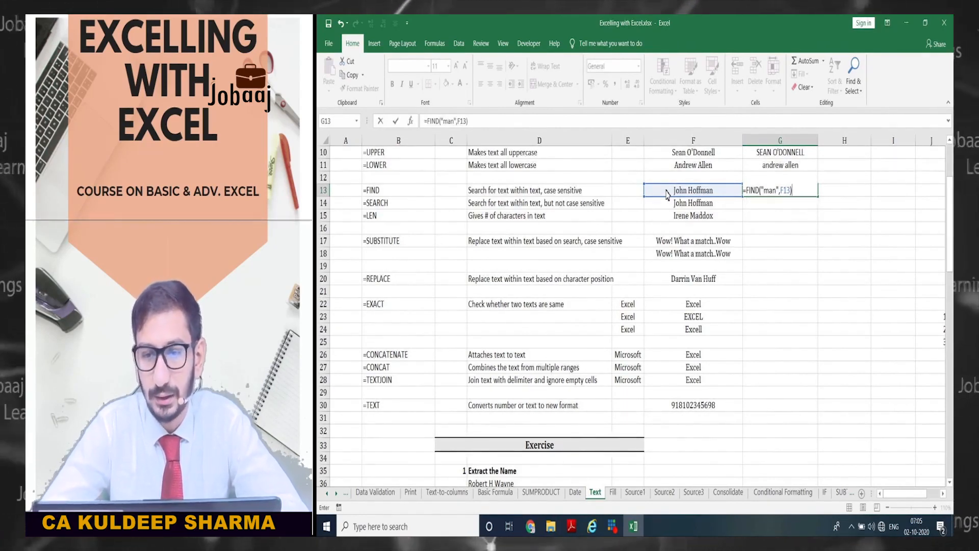
{"action": "key", "text": "Return"}
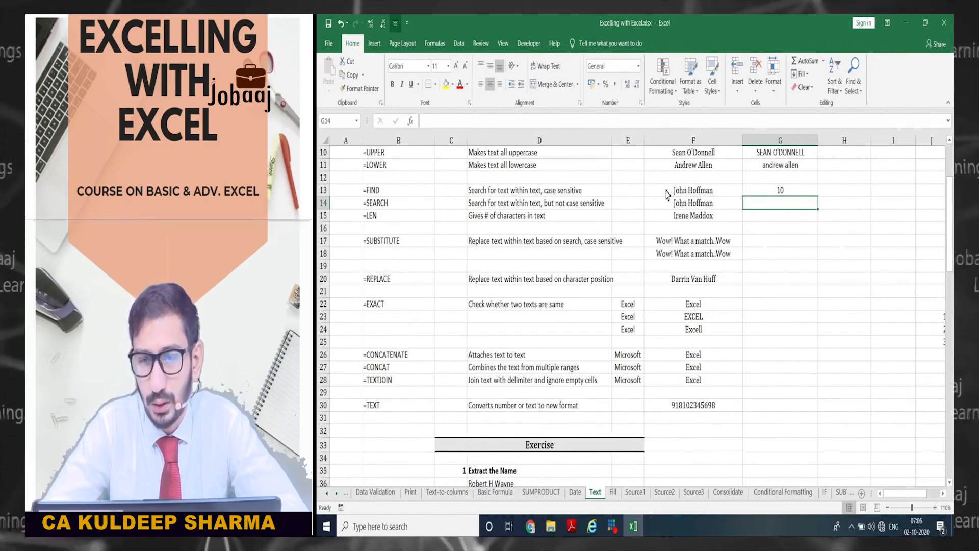
{"action": "key", "text": "Up"}
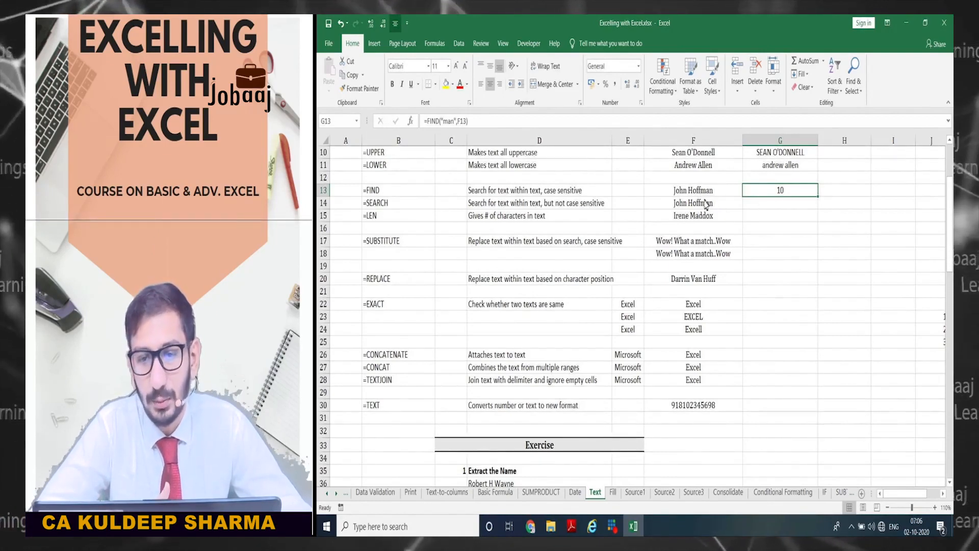
- Add a start position of 5 to G13's FIND formula, still returning 10, then begin changing it to 11
{"action": "double_click", "coordinate": [450, 122]}
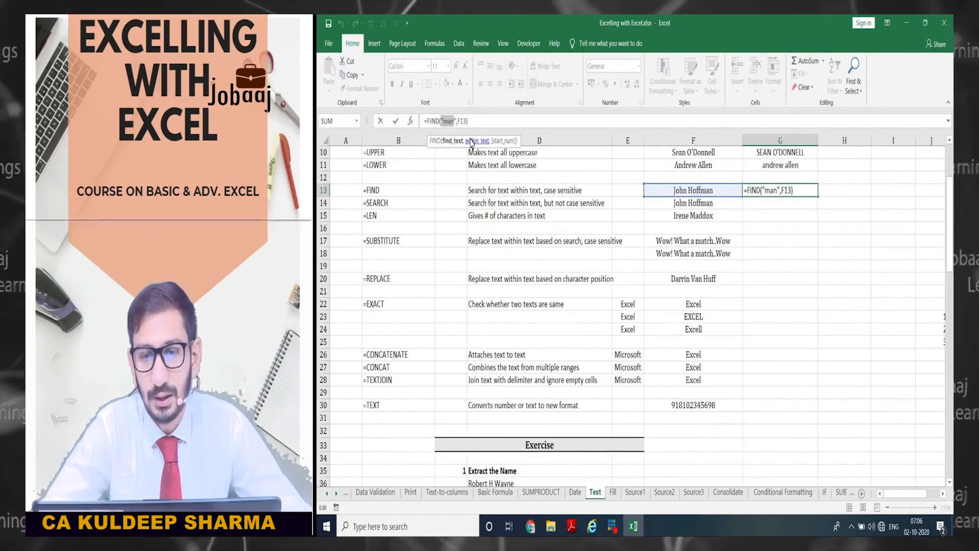
{"action": "key", "text": "ctrl+Return"}
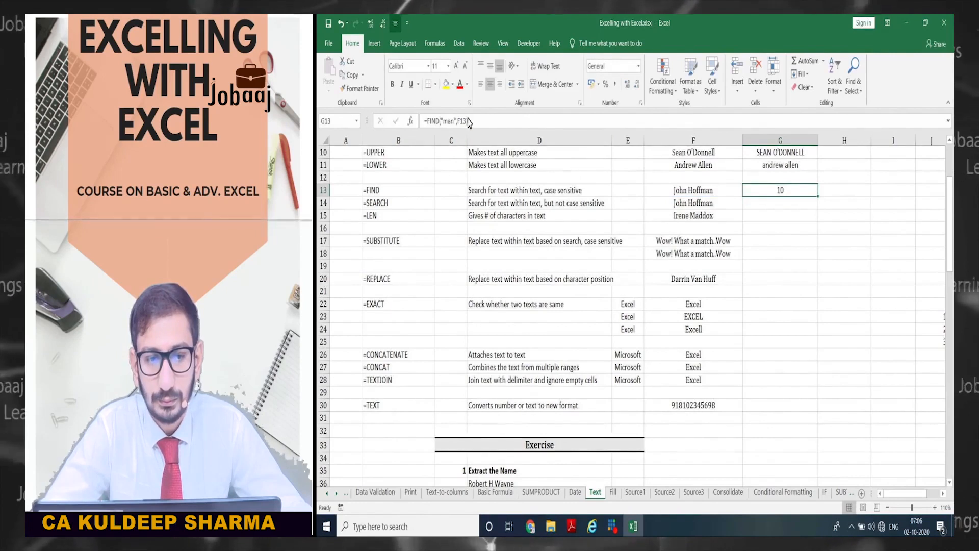
{"action": "left_click", "coordinate": [466, 123]}
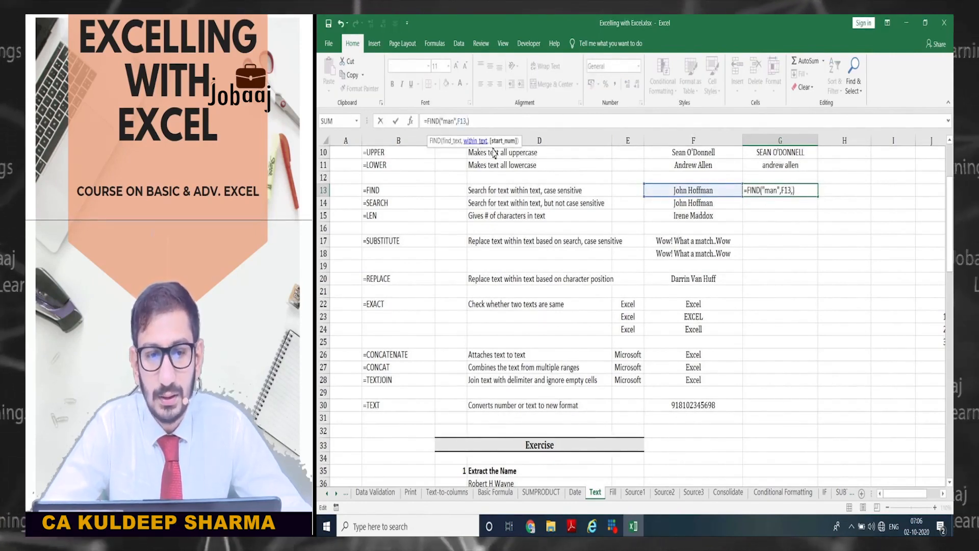
{"action": "type", "text": ","}
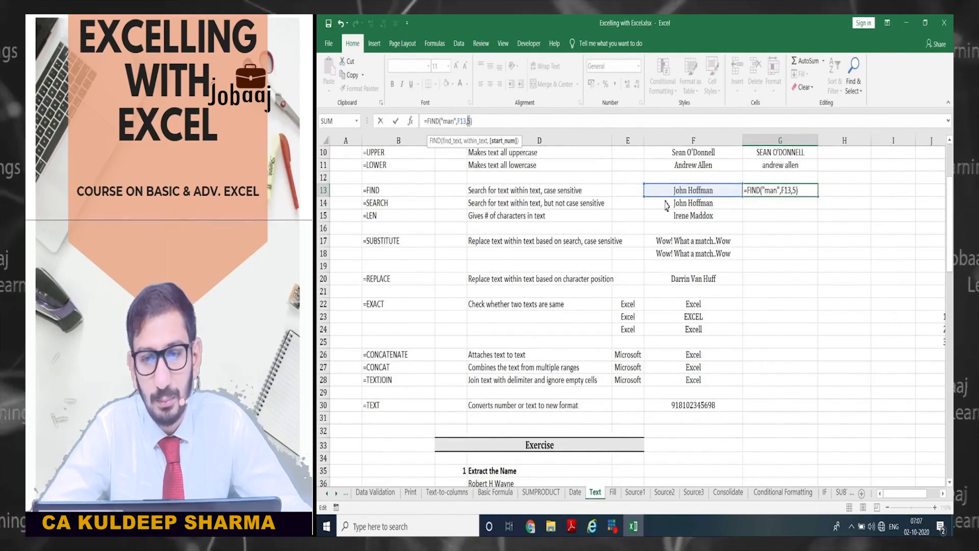
{"action": "key", "text": "Return"}
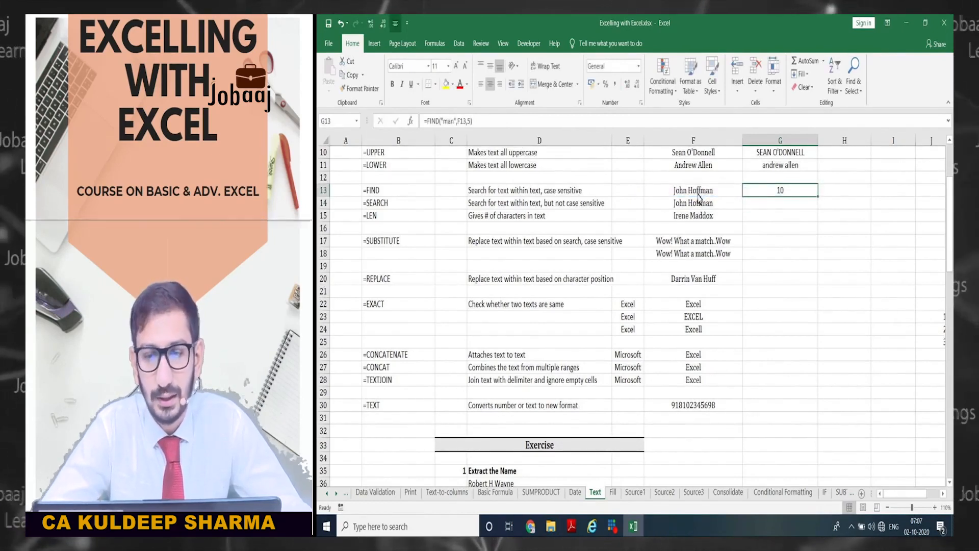
{"action": "left_click", "coordinate": [470, 123]}
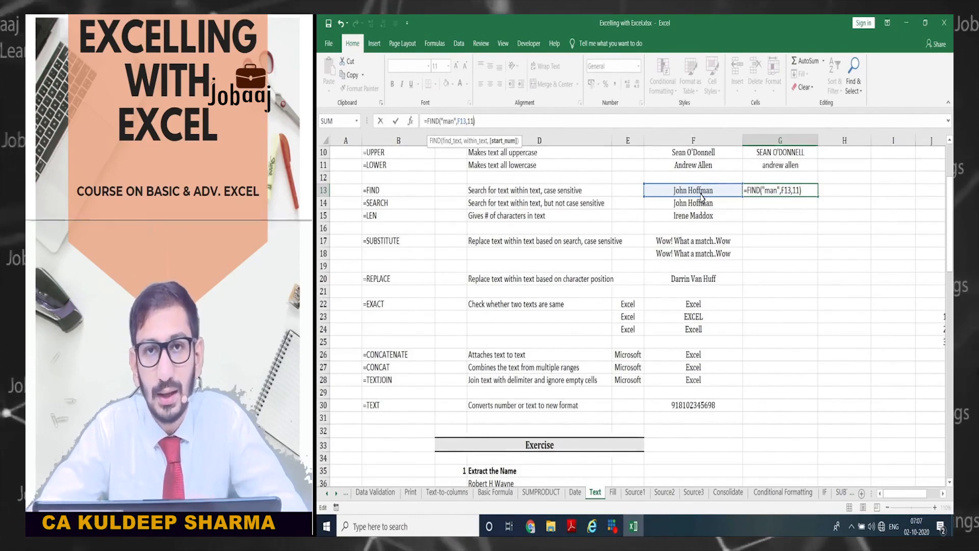
- Show that start position 11 gives #VALUE! in G13, then change it to 1 so it returns 10
{"action": "key", "text": "Return"}
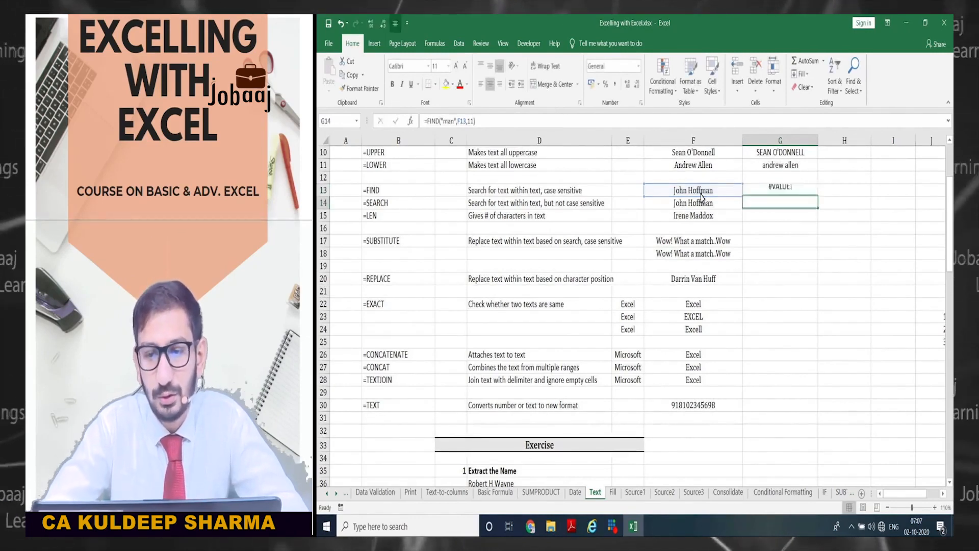
{"action": "key", "text": "Up"}
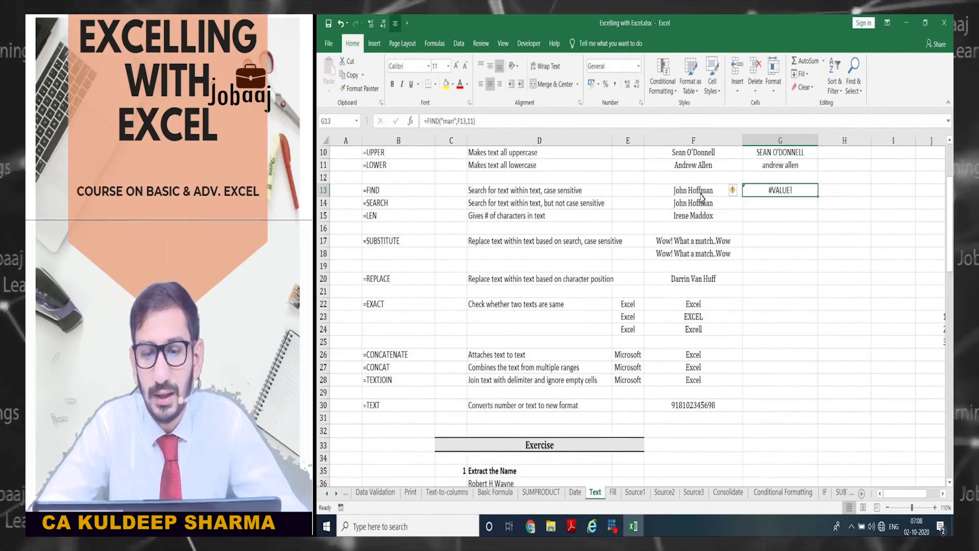
{"action": "left_click", "coordinate": [472, 122]}
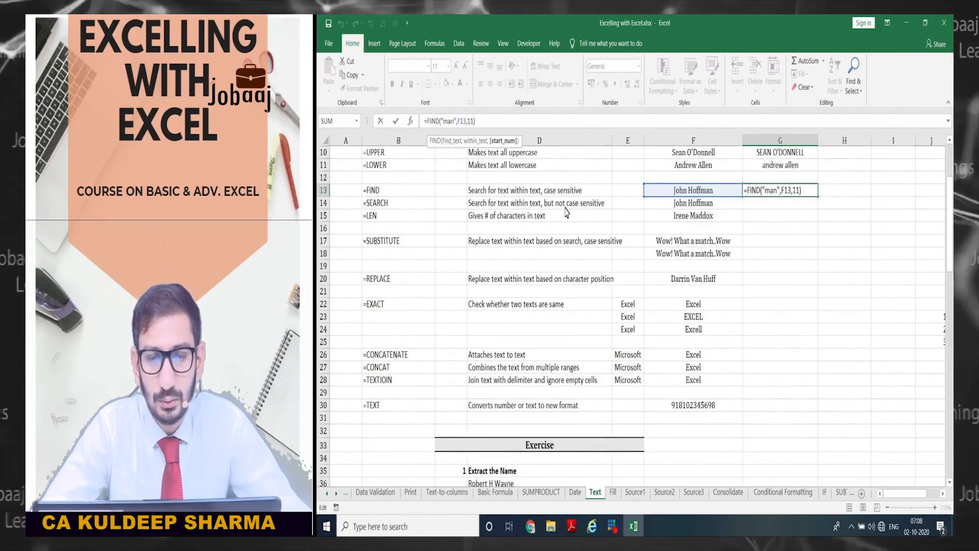
{"action": "key", "text": "BackSpace"}
{"action": "key", "text": "BackSpace"}
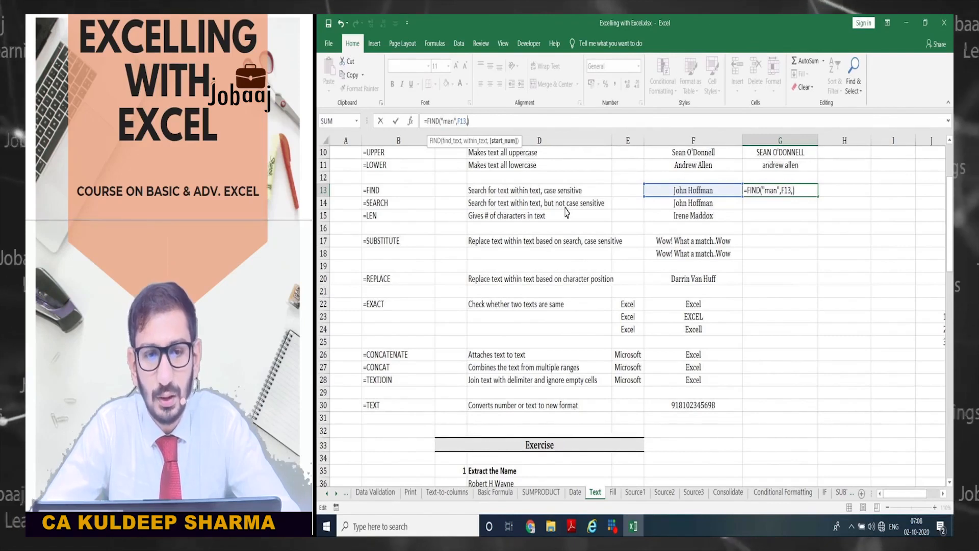
{"action": "type", "text": "1"}
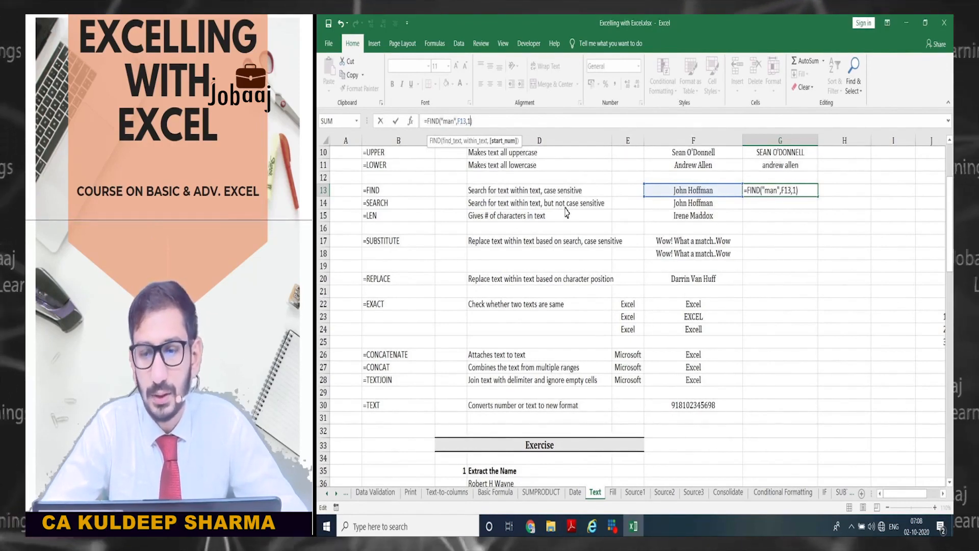
{"action": "key", "text": "Return"}
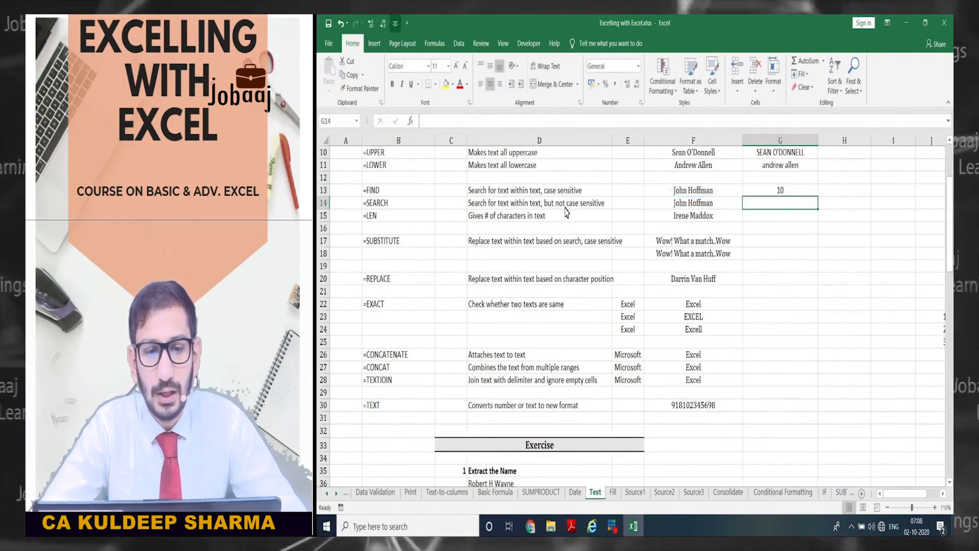
{"action": "key", "text": "Up"}
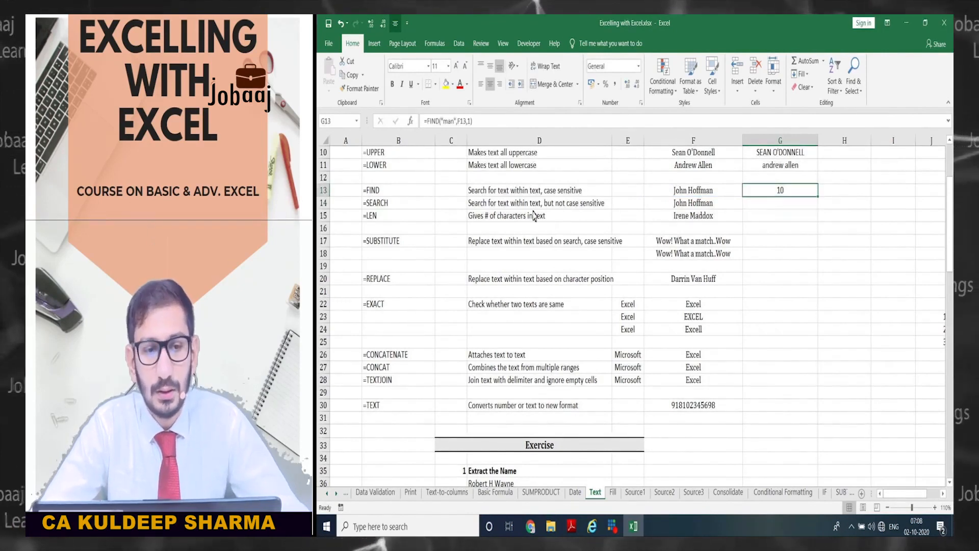
{"action": "key", "text": "Down"}
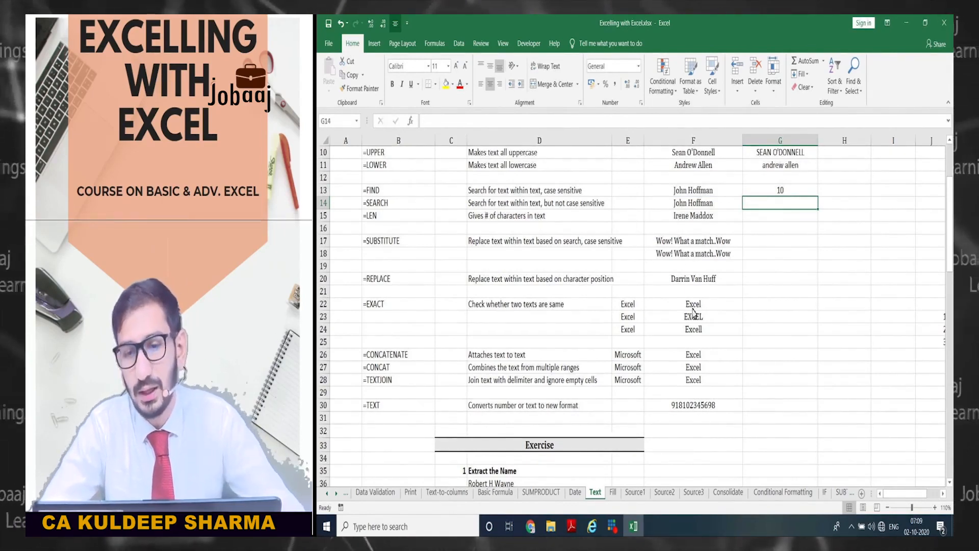
- Enter =SEARCH("man",F14) in G14, returning 10, and compare it with G13's FIND formula
{"action": "type", "text": "="}
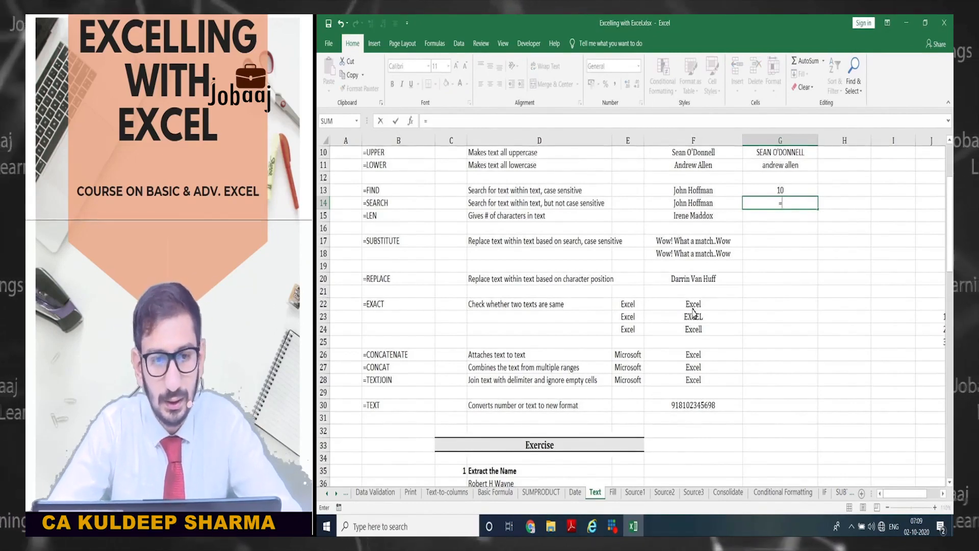
{"action": "type", "text": "sear"}
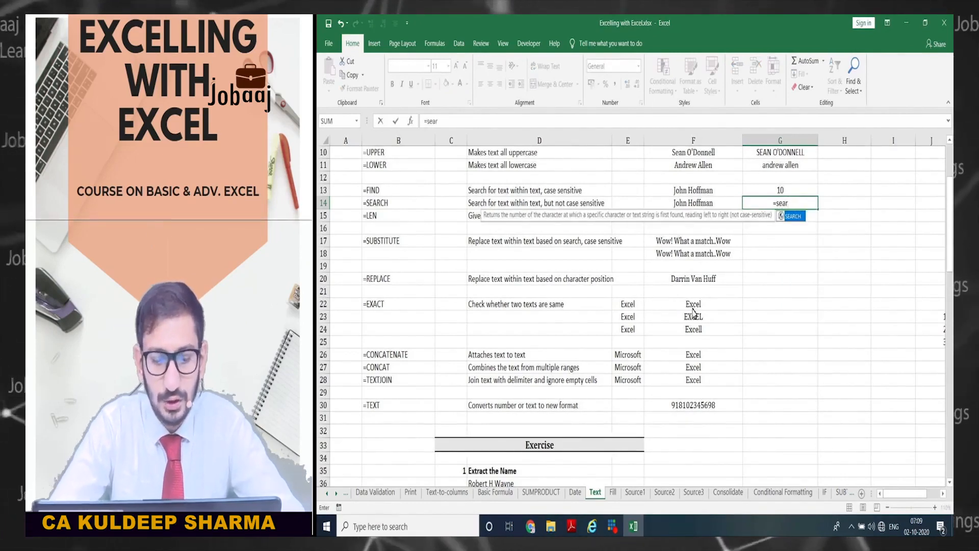
{"action": "type", "text": "c"}
{"action": "key", "text": "Tab"}
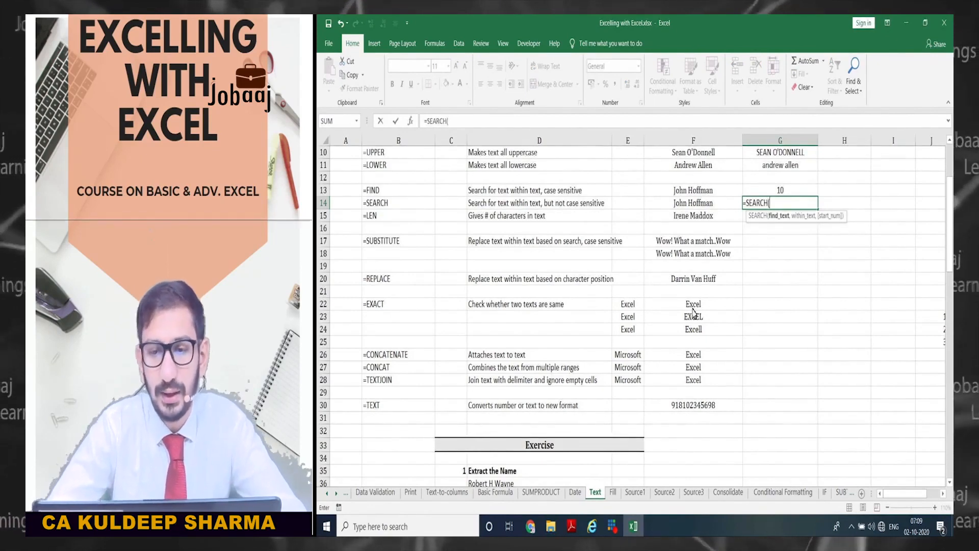
{"action": "type", "text": "\"man"}
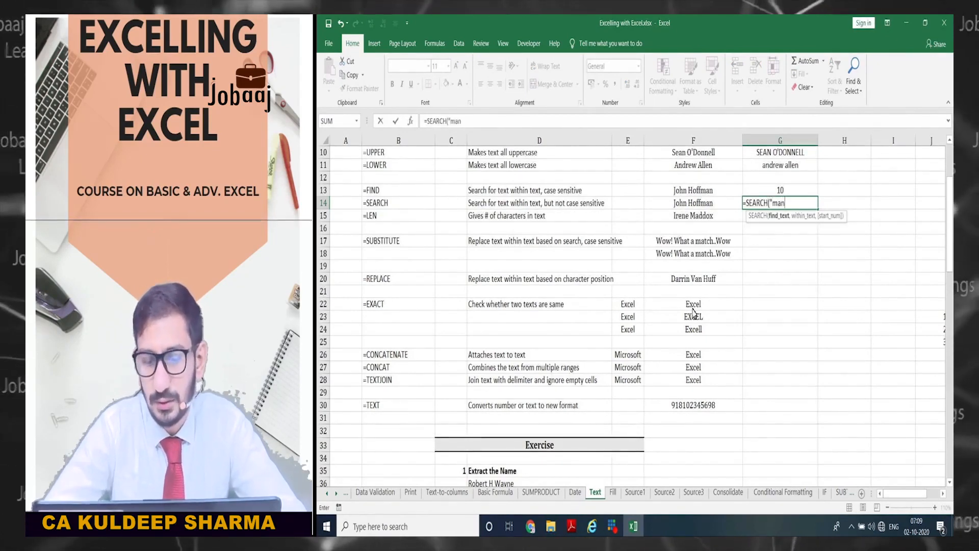
{"action": "type", "text": "\","}
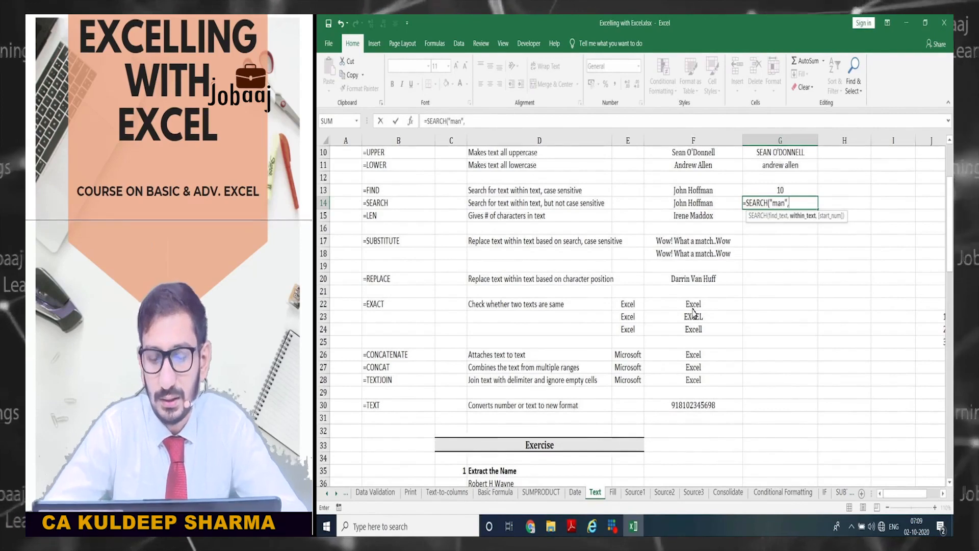
{"action": "key", "text": "Left"}
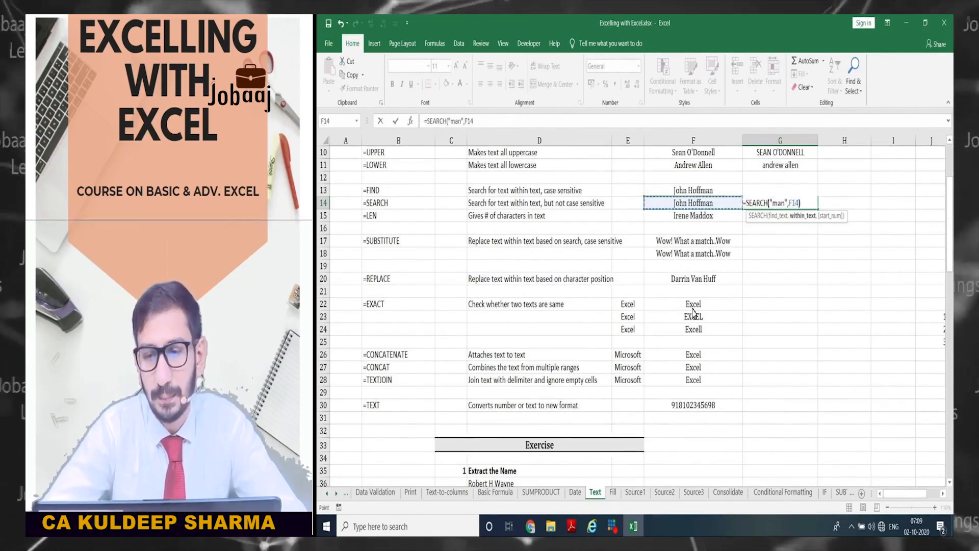
{"action": "type", "text": ")"}
{"action": "key", "text": "Return"}
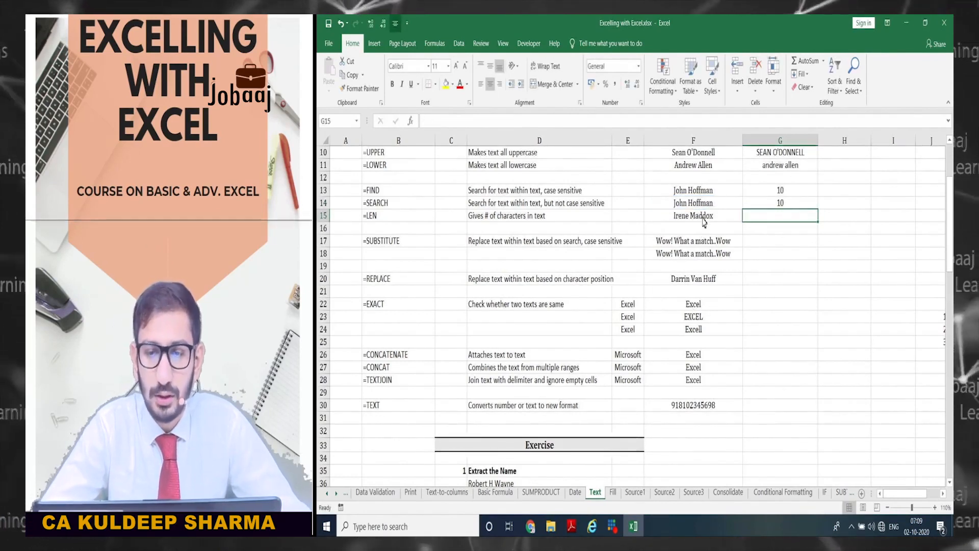
{"action": "key", "text": "Up"}
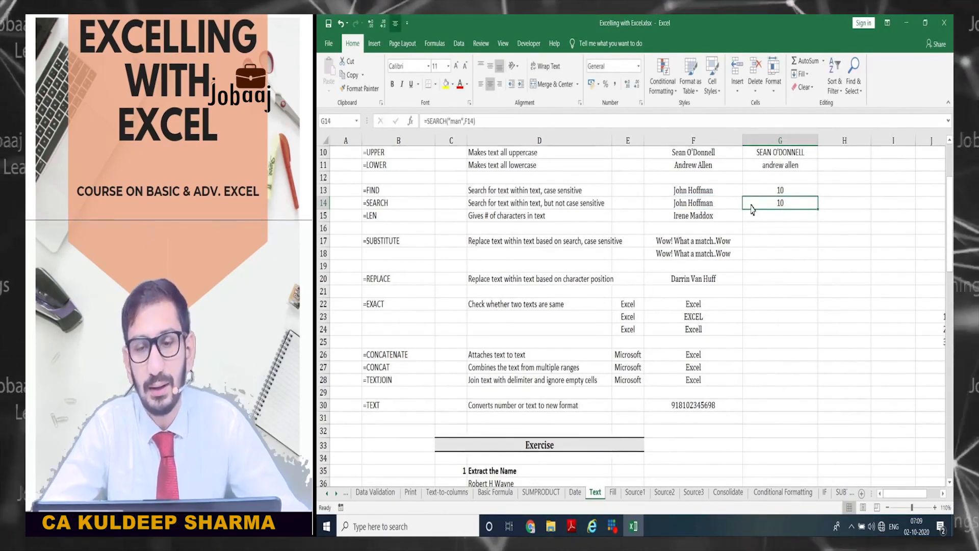
{"action": "key", "text": "Up"}
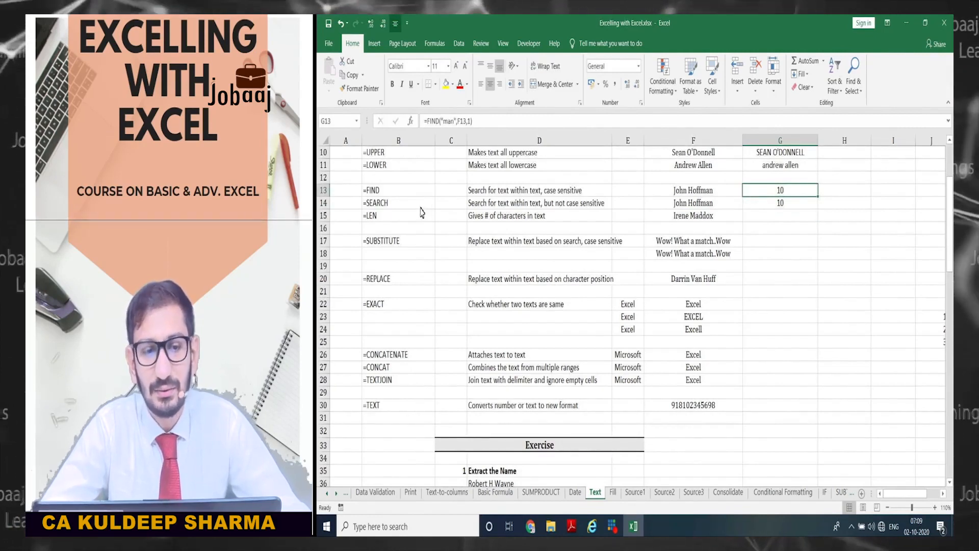
{"action": "key", "text": "Down"}
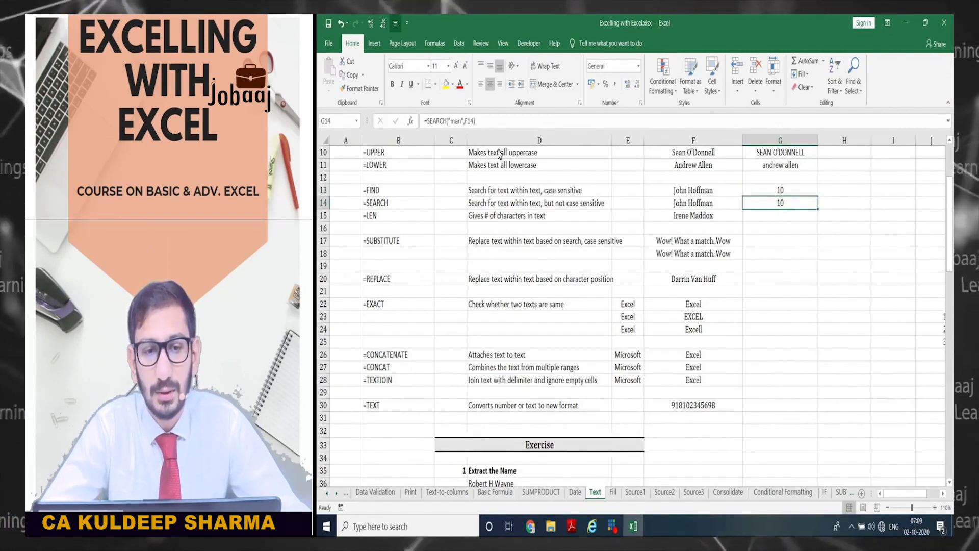
- Change G14's search text to "MAN", which still returns 10
{"action": "left_click", "coordinate": [451, 122]}
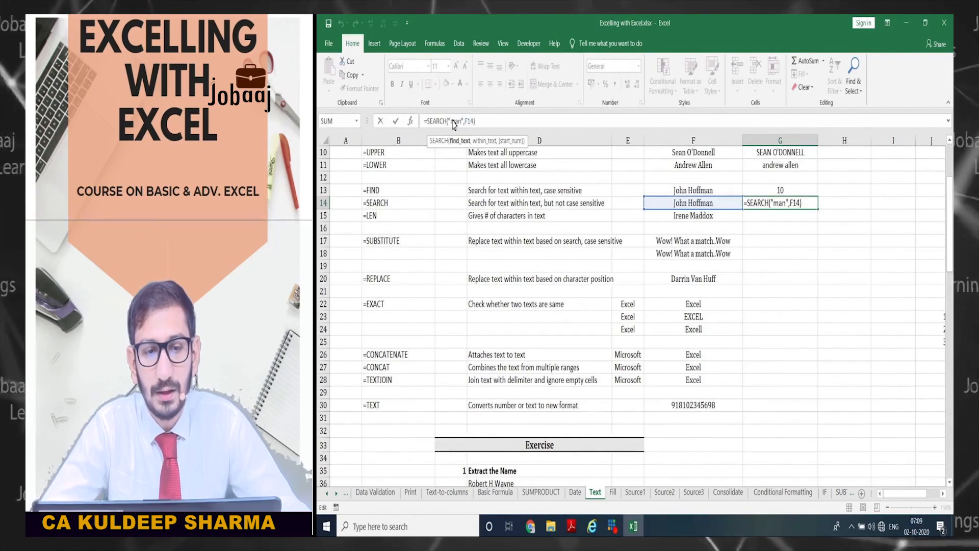
{"action": "type", "text": "MA"}
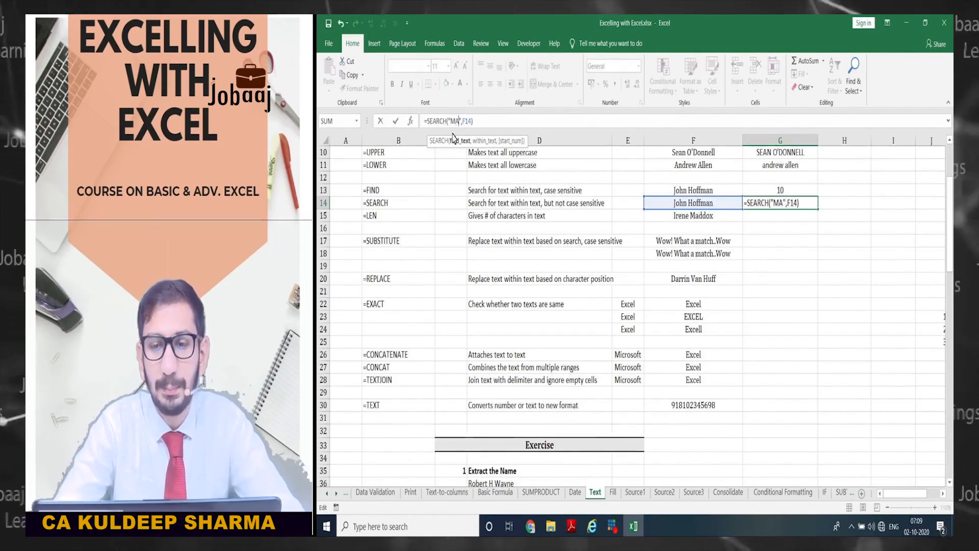
{"action": "type", "text": "N"}
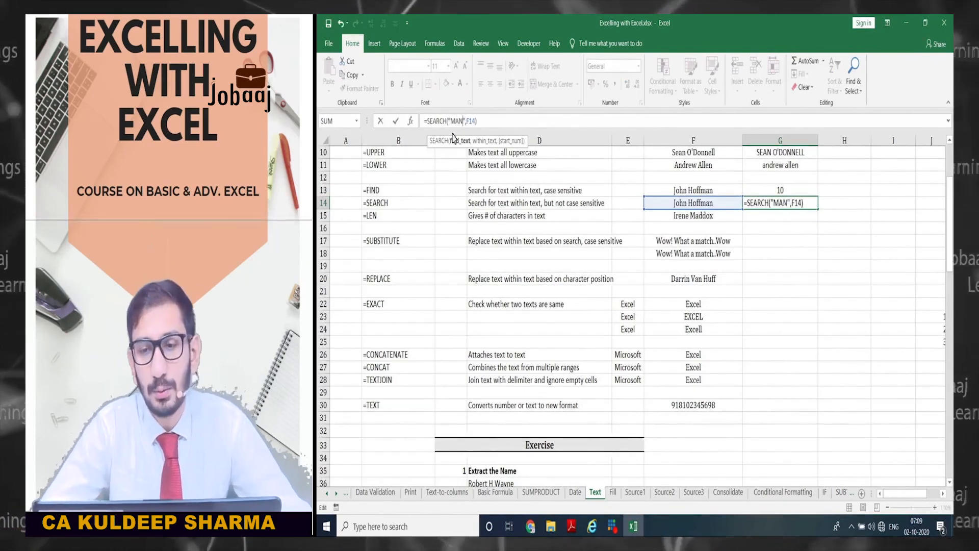
{"action": "key", "text": "Return"}
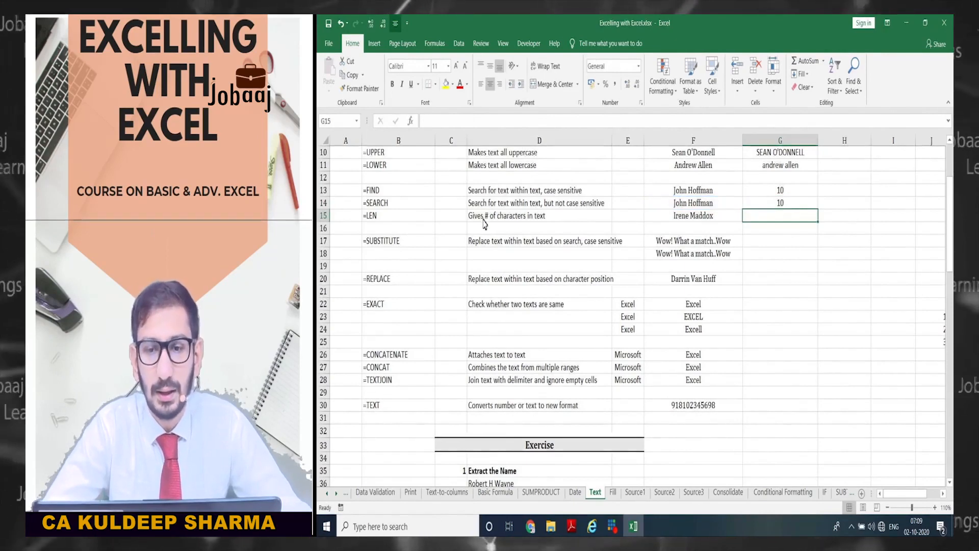
{"action": "key", "text": "Up"}
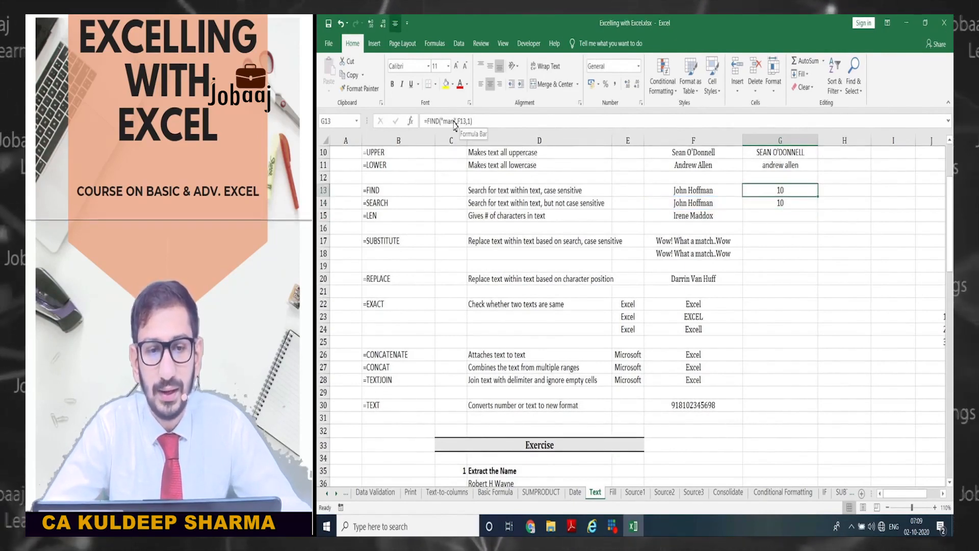
- Show G13's case-sensitive FIND fails on uppercase "M", then restore its original result of 10
{"action": "double_click", "coordinate": [449, 121]}
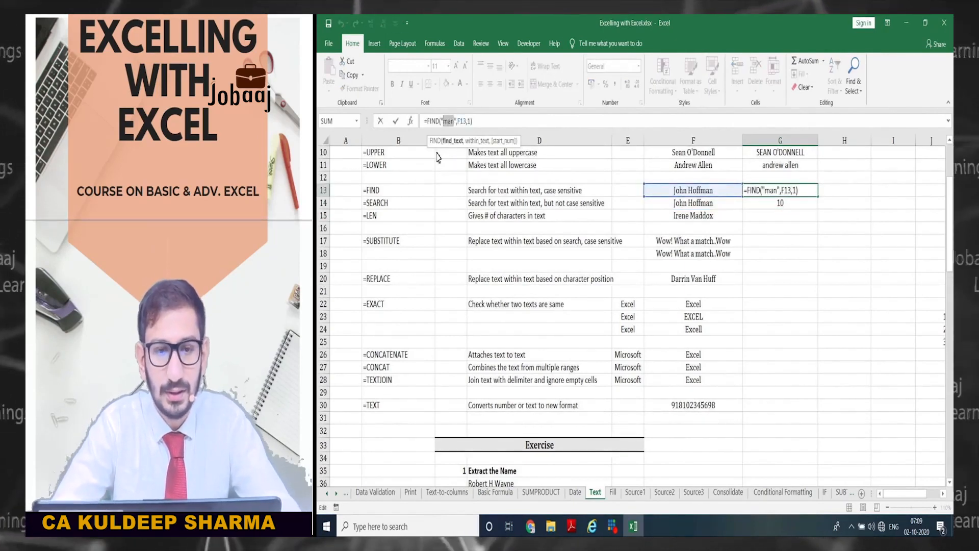
{"action": "type", "text": "MAN"}
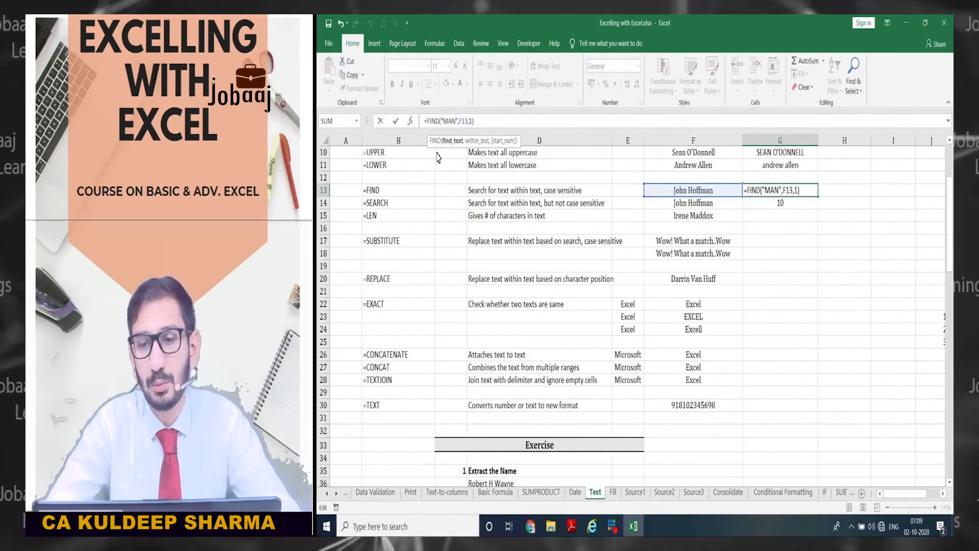
{"action": "key", "text": "Return"}
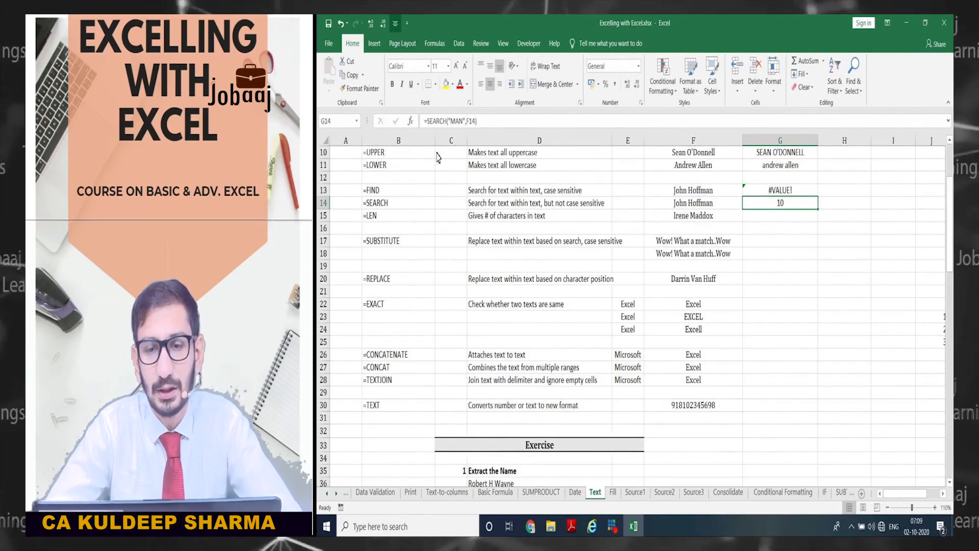
{"action": "key", "text": "Up"}
{"action": "key", "text": "F2"}
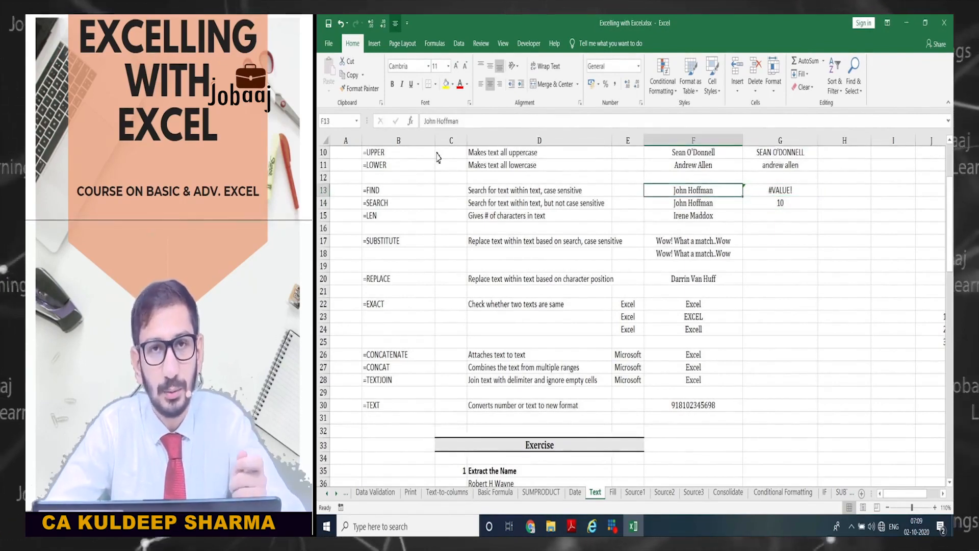
{"action": "key", "text": "Escape"}
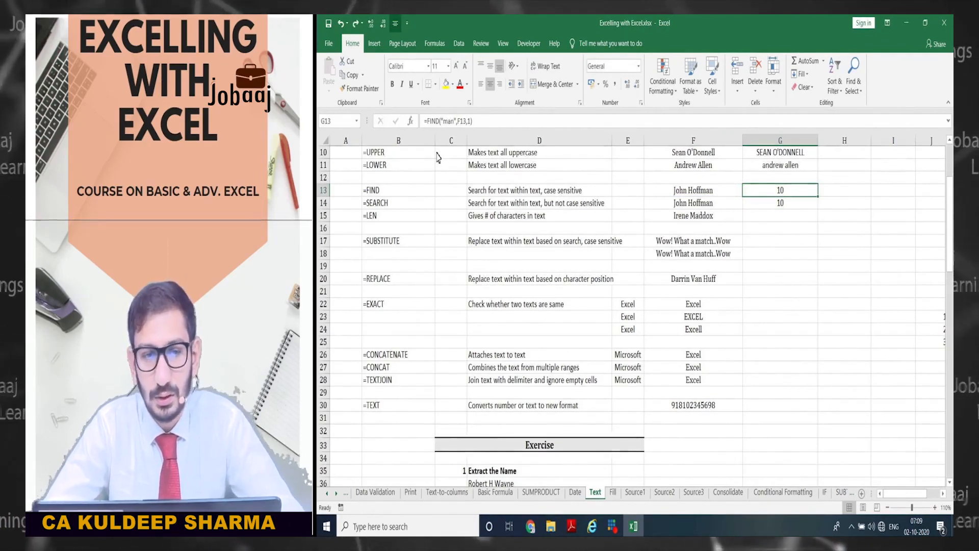
{"action": "key", "text": "Down"}
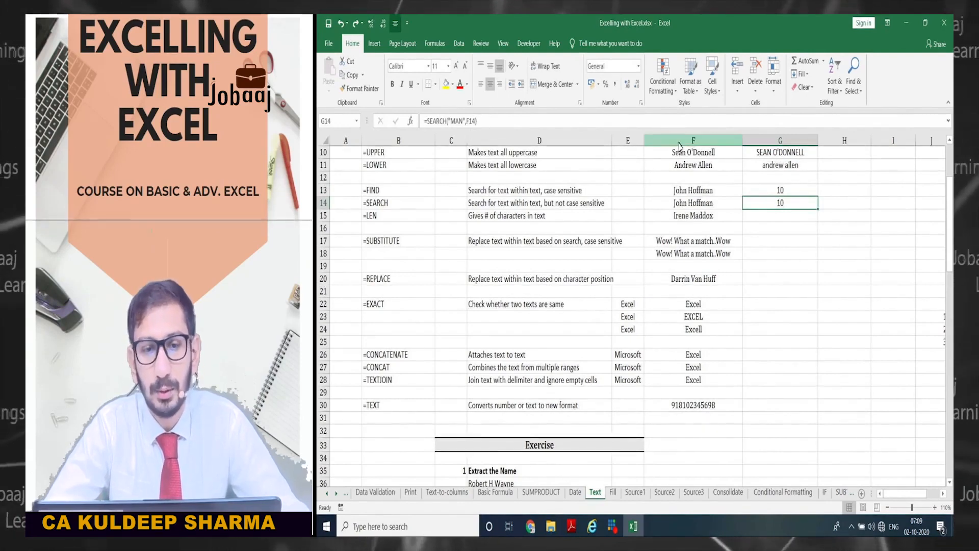
- Add start position 5 to G14's SEARCH formula, which still returns 10
{"action": "left_click", "coordinate": [476, 122]}
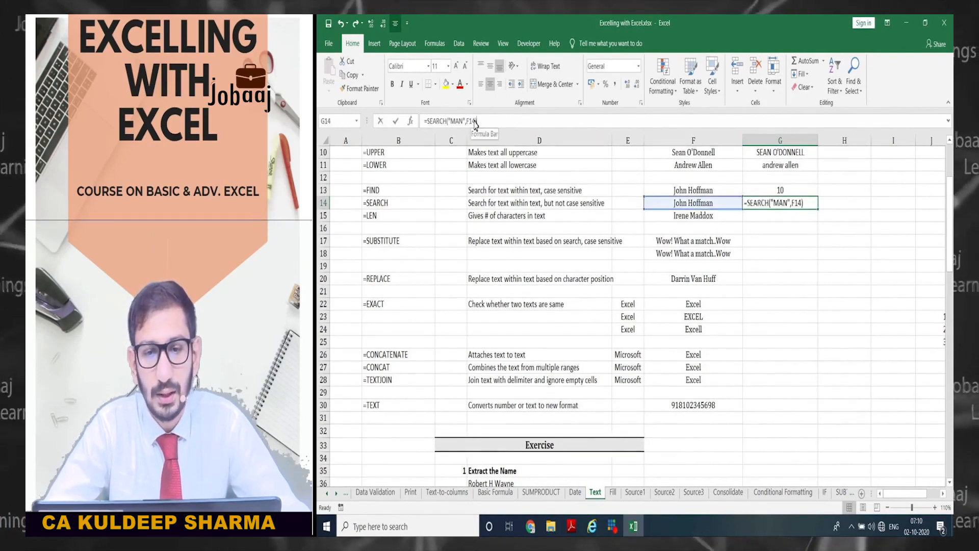
{"action": "type", "text": ","}
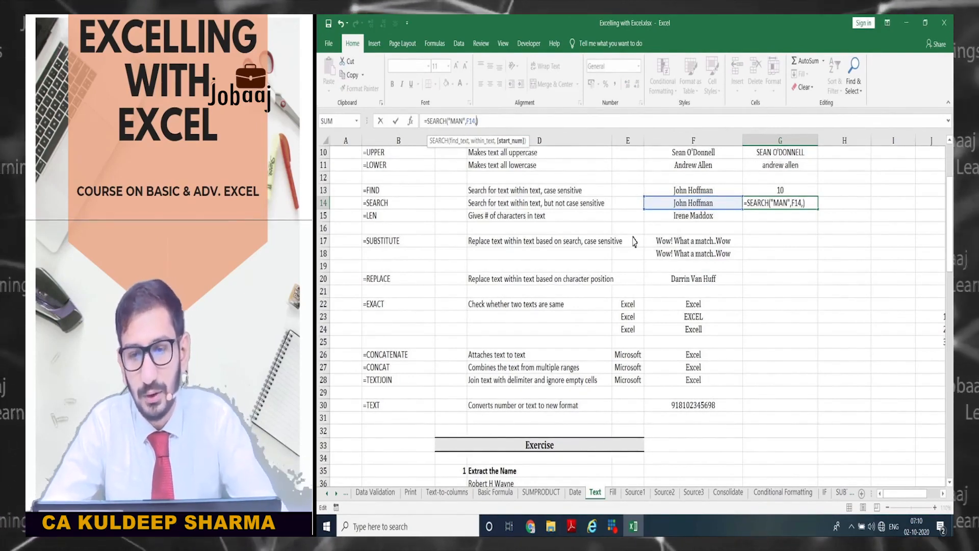
{"action": "type", "text": "5"}
{"action": "key", "text": "Return"}
{"action": "key", "text": "Up"}
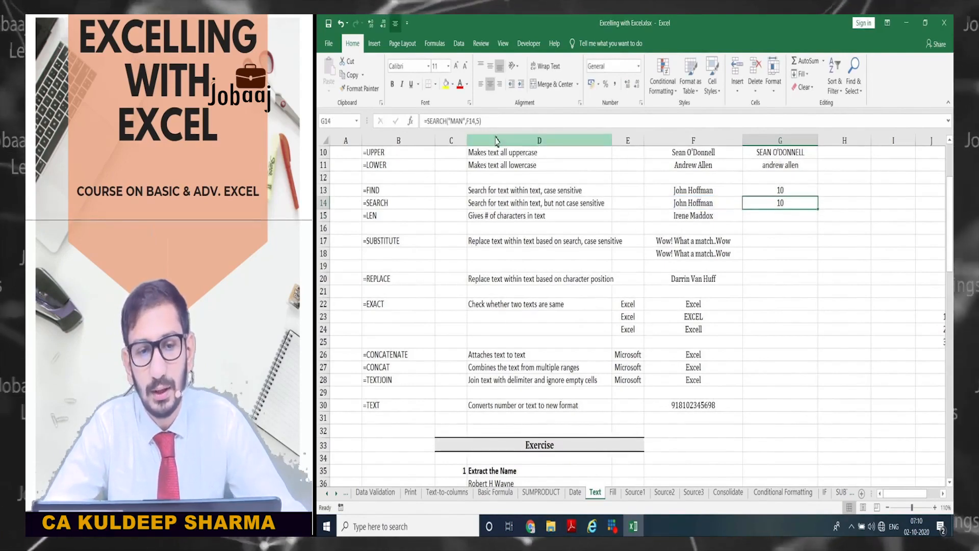
- Change G14's start position to 12 to show the #VALUE! error
{"action": "key", "text": "F2"}
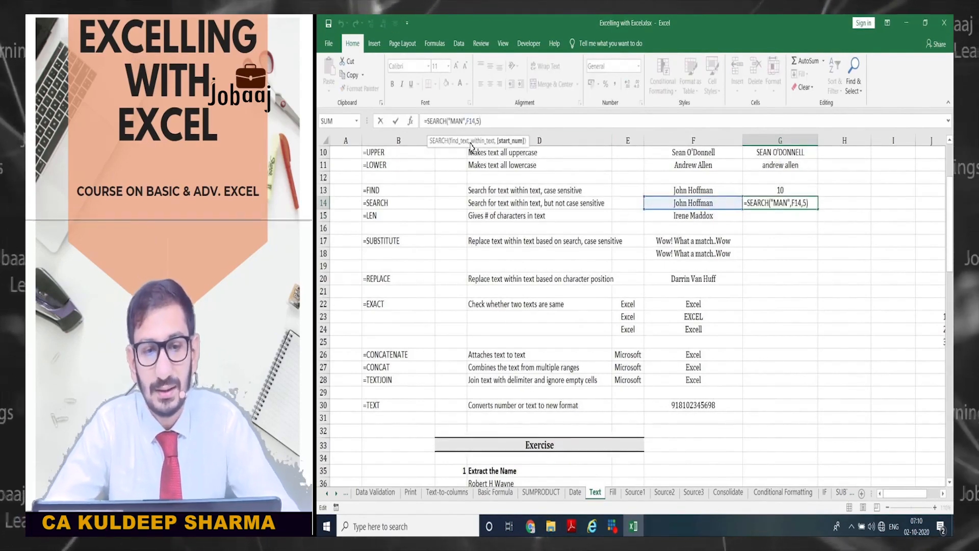
{"action": "key", "text": "Left"}
{"action": "key", "text": "BackSpace"}
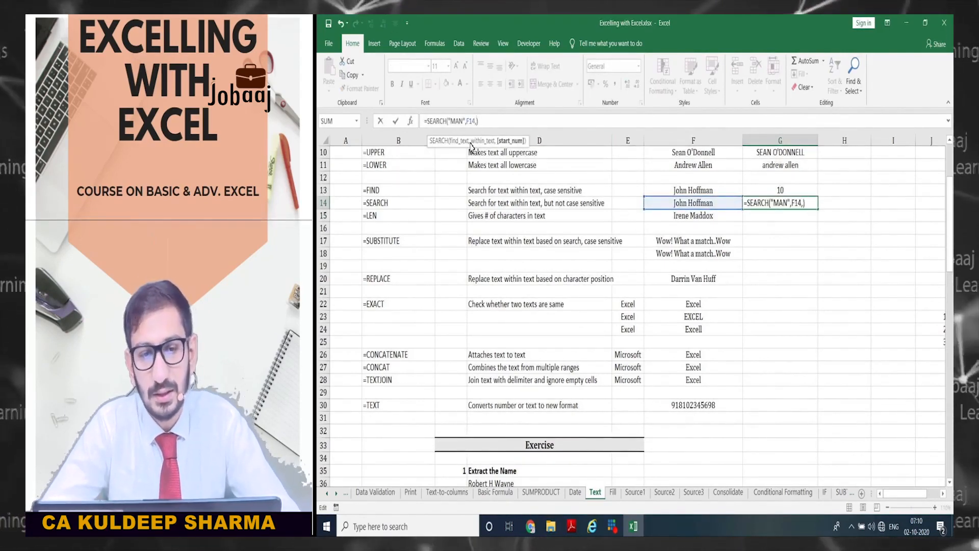
{"action": "type", "text": "12"}
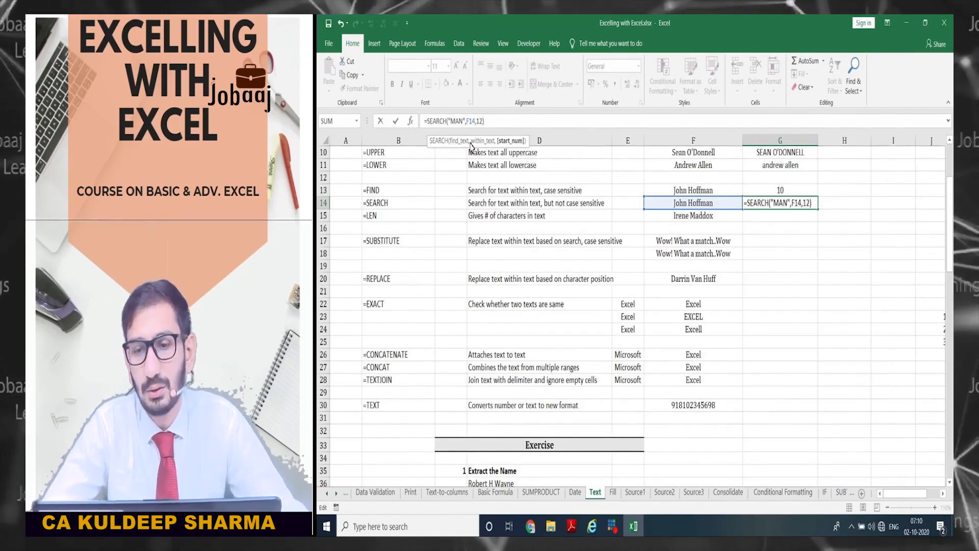
{"action": "key", "text": "Return"}
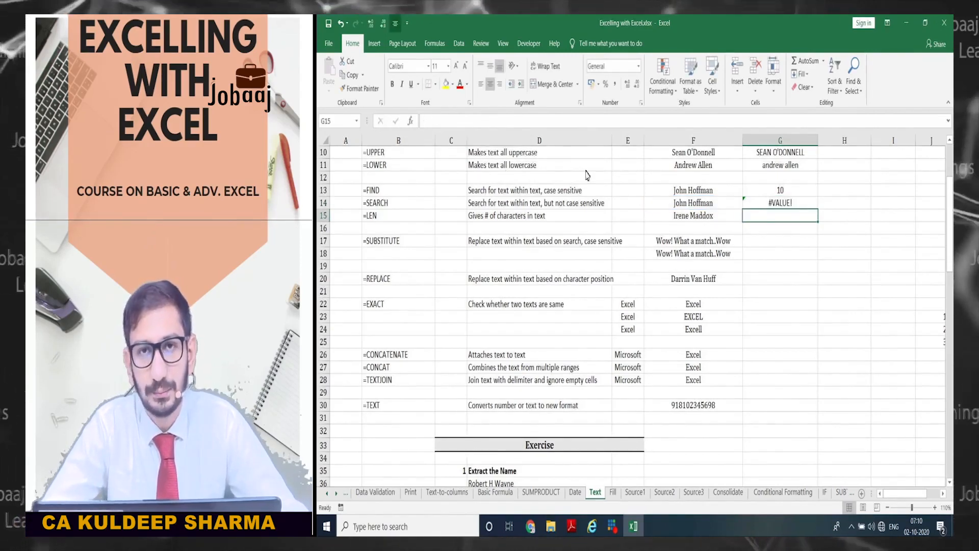
{"action": "key", "text": "Up"}
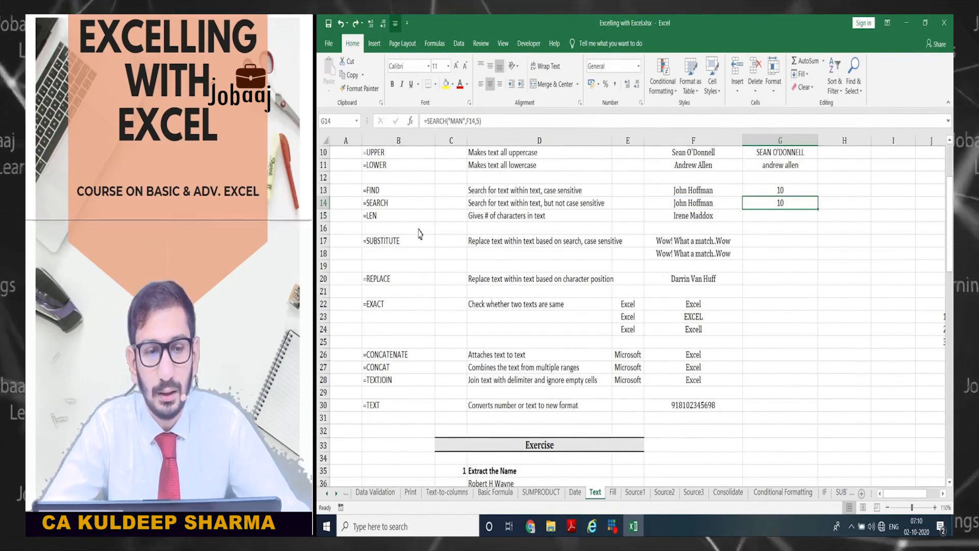
{"action": "left_click", "coordinate": [407, 215]}
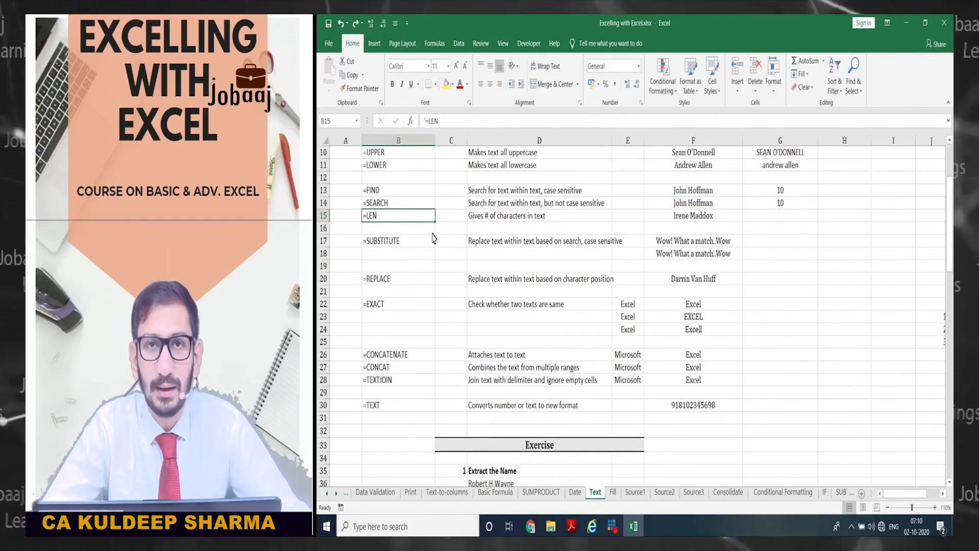
- Enter =LEN(F15) in G15, which returns 12 characters
{"action": "left_click", "coordinate": [499, 219]}
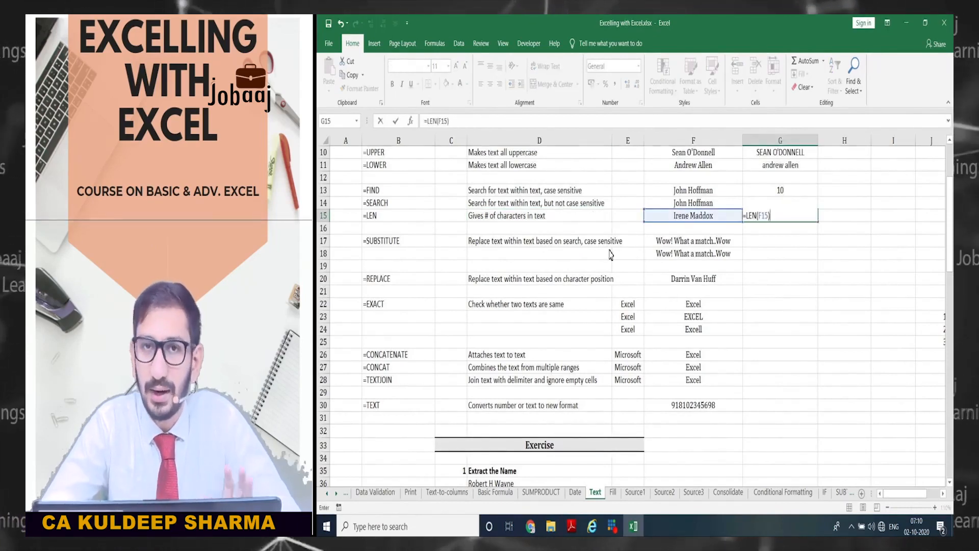
{"action": "key", "text": "Return"}
{"action": "key", "text": "Up"}
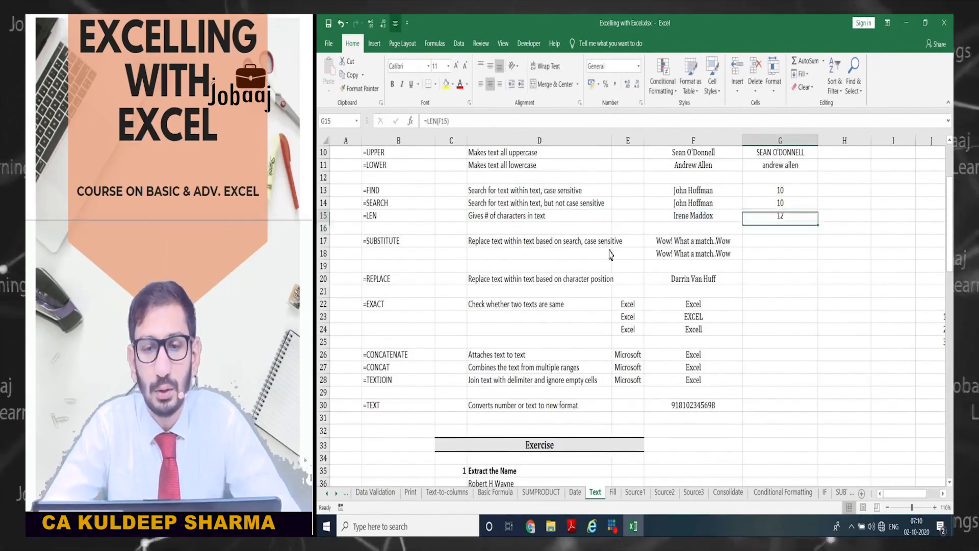
{"action": "key", "text": "Left"}
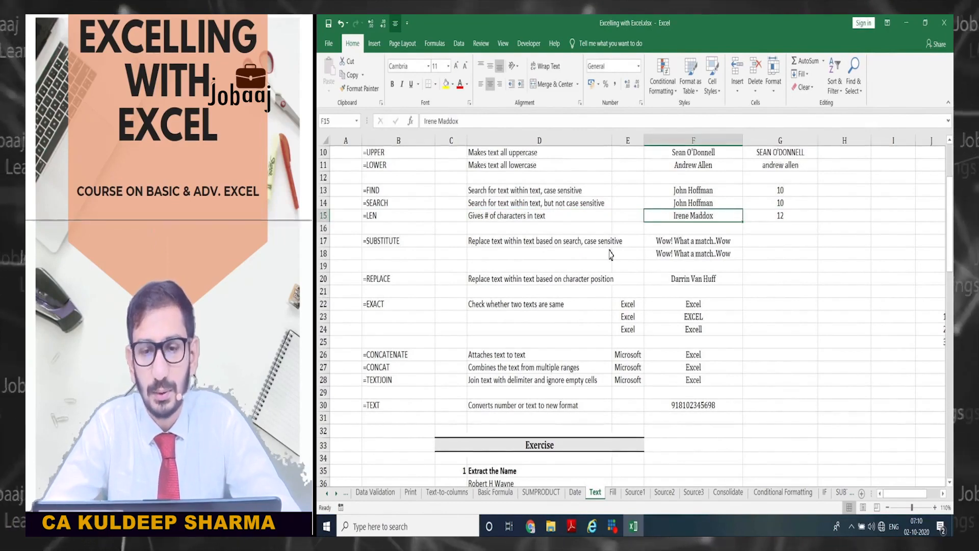
{"action": "left_click", "coordinate": [755, 243]}
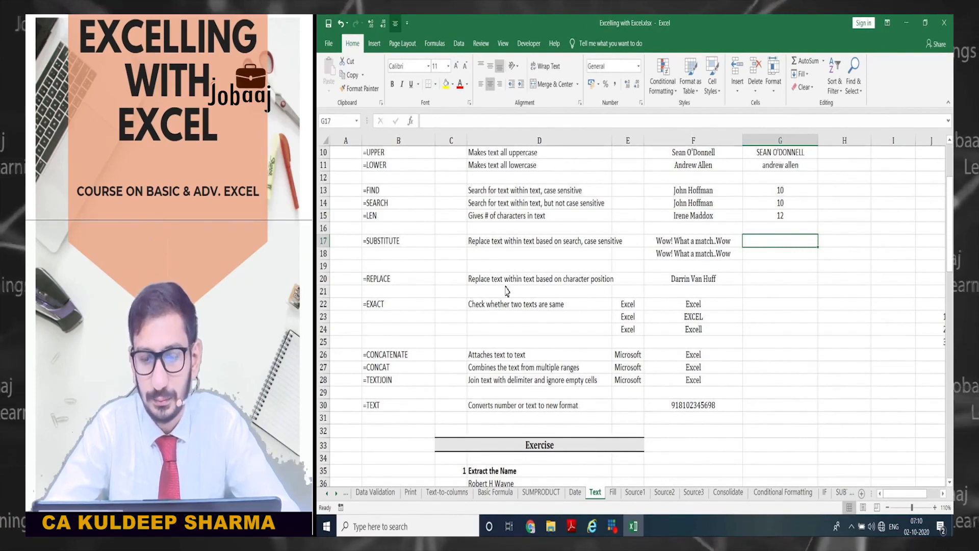
- Enter =SUBSTITUTE(F17,"Wow",Man) in G17, which returns #NAME? because Man is unquoted
{"action": "type", "text": "="}
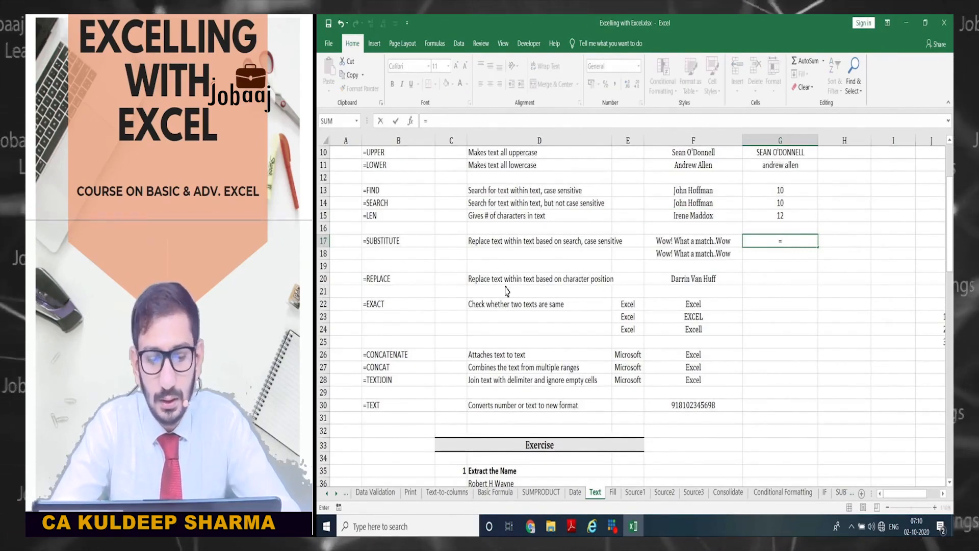
{"action": "type", "text": "subs"}
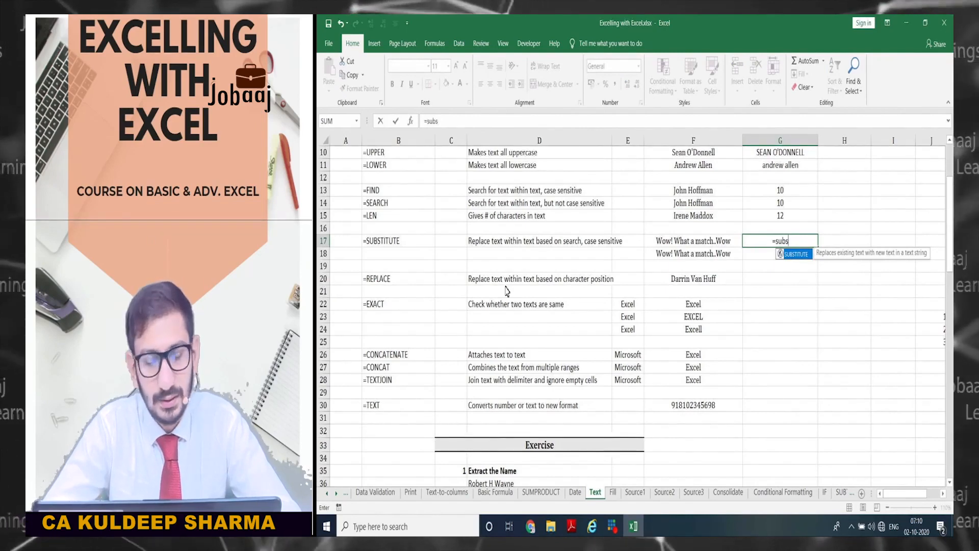
{"action": "key", "text": "Tab"}
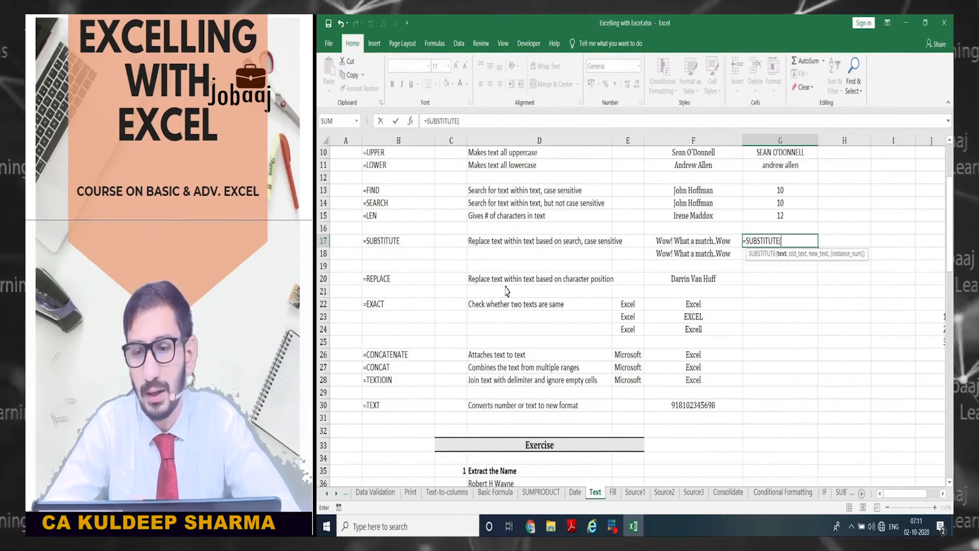
{"action": "key", "text": "Left"}
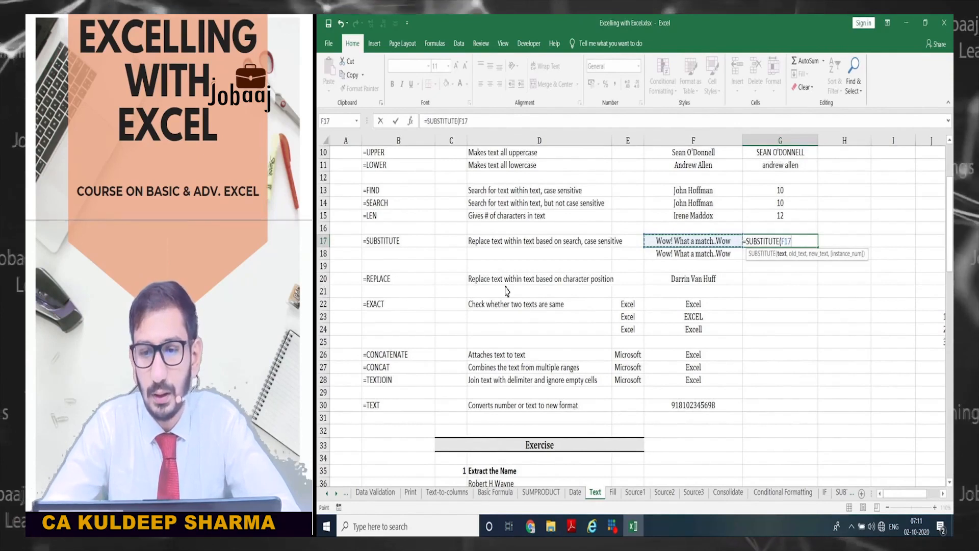
{"action": "type", "text": ","}
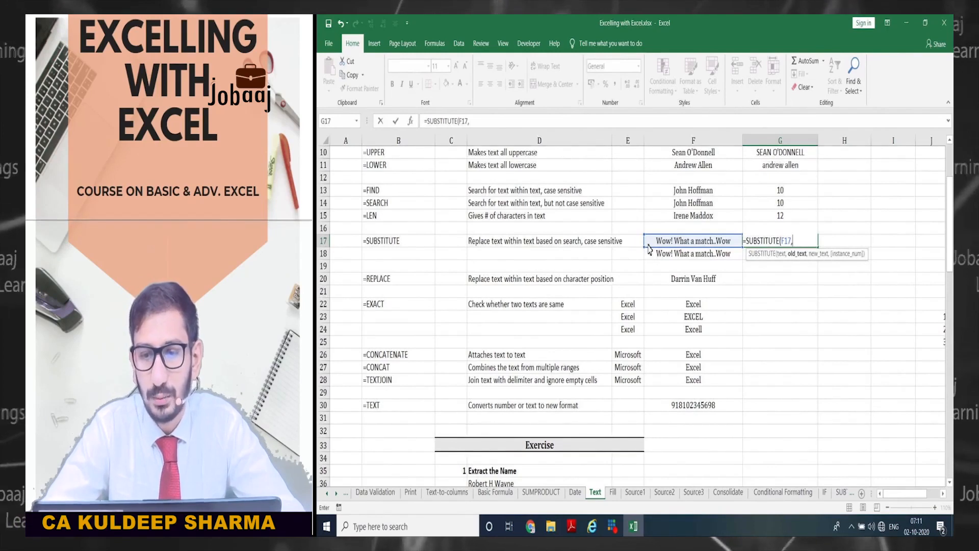
{"action": "type", "text": "\"W"}
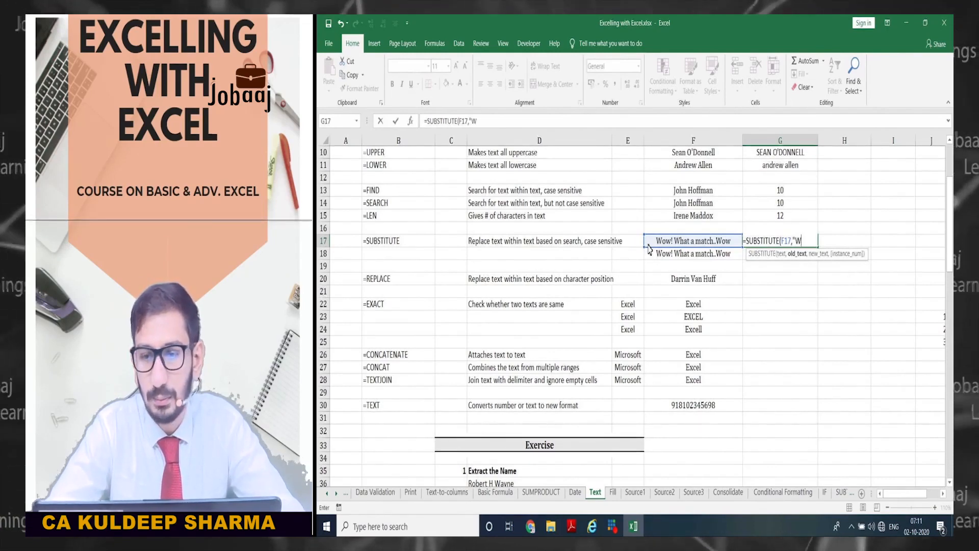
{"action": "type", "text": "ow"}
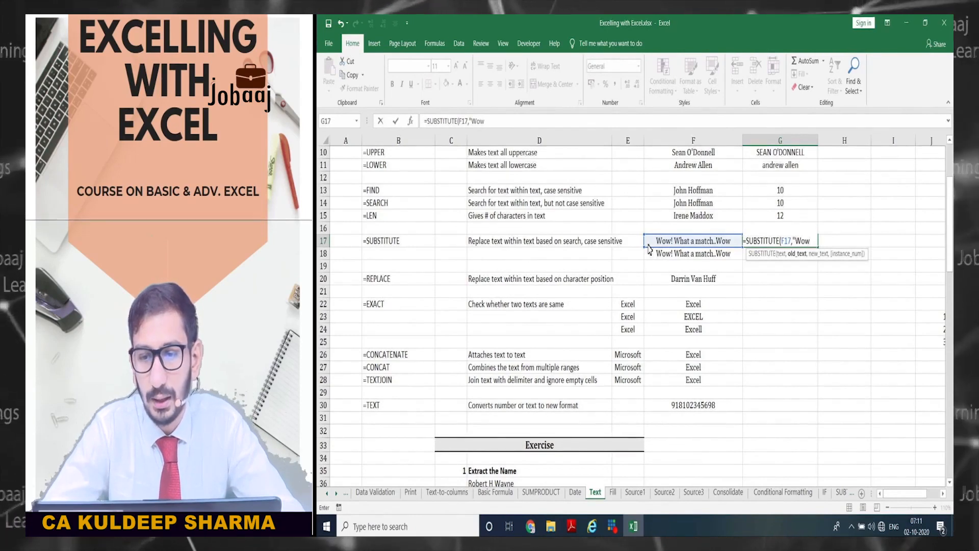
{"action": "type", "text": "\""}
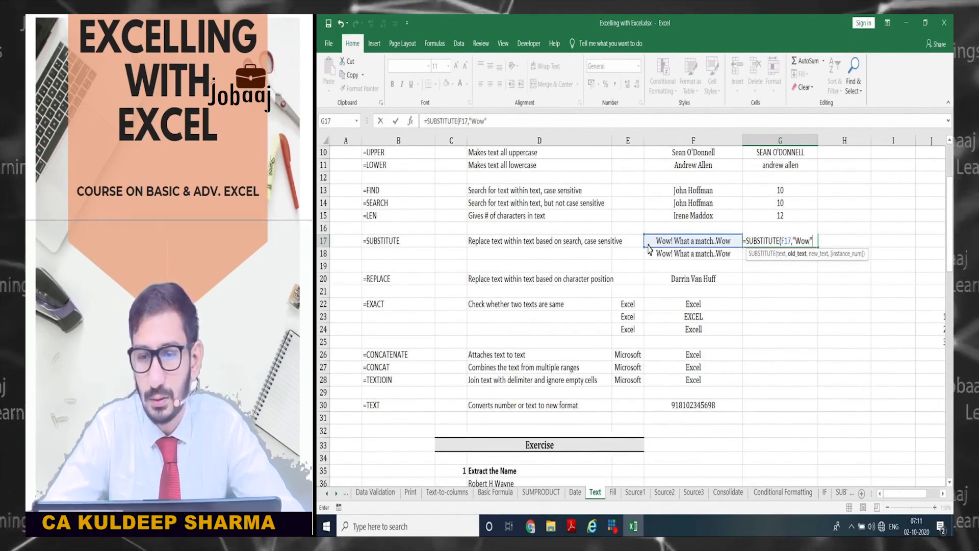
{"action": "type", "text": ","}
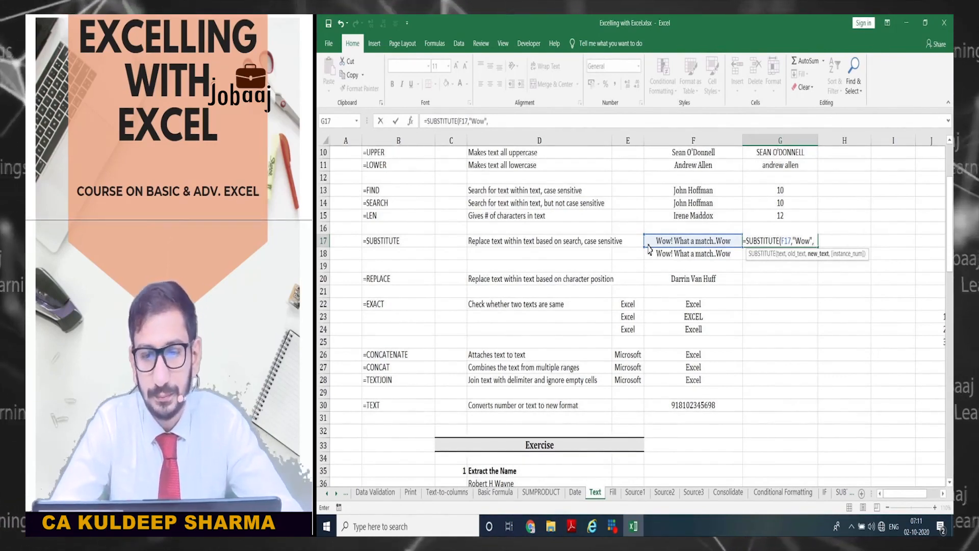
{"action": "type", "text": "M"}
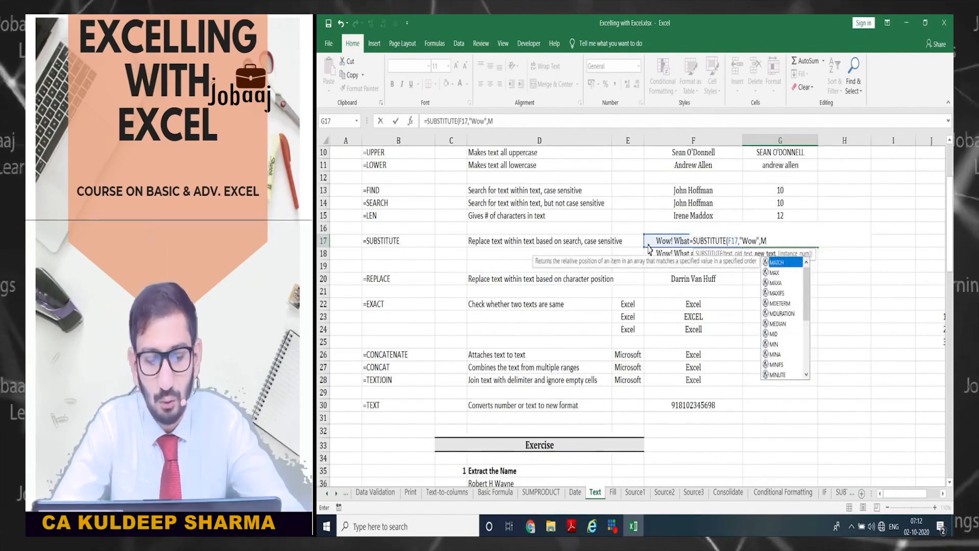
{"action": "type", "text": "an"}
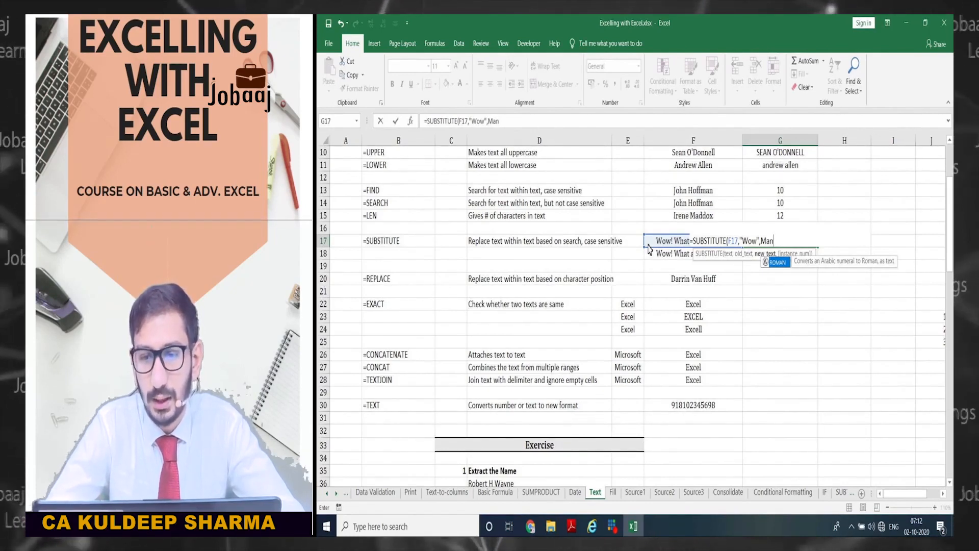
{"action": "type", "text": ","}
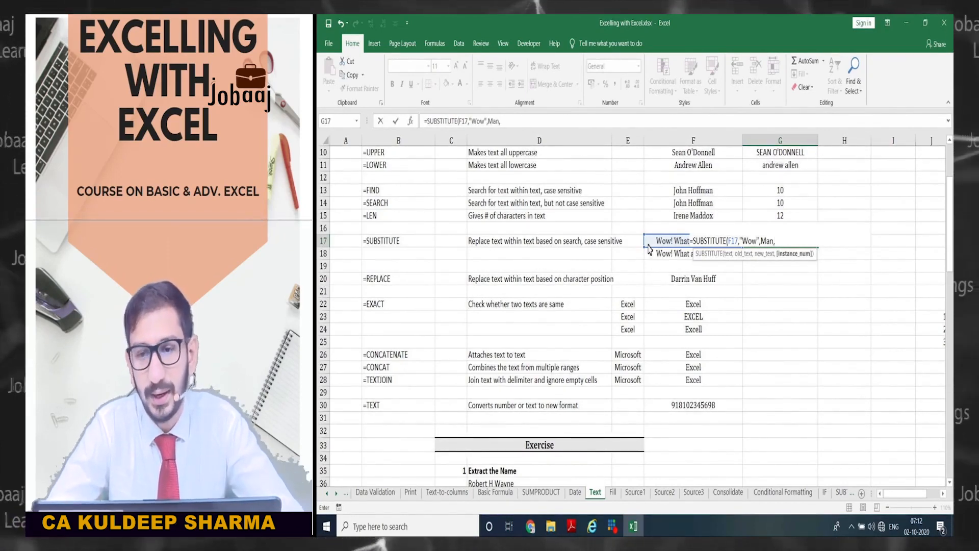
{"action": "key", "text": "BackSpace"}
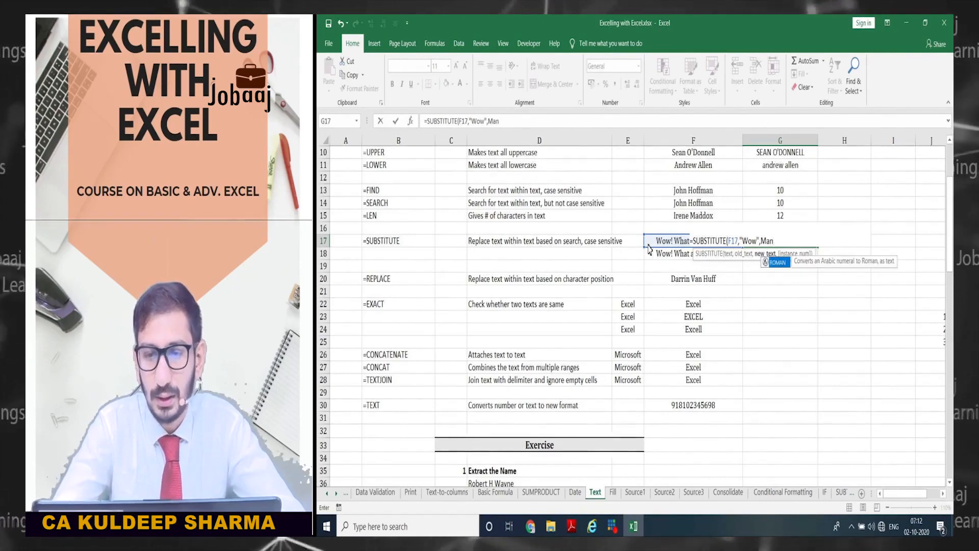
{"action": "type", "text": ")"}
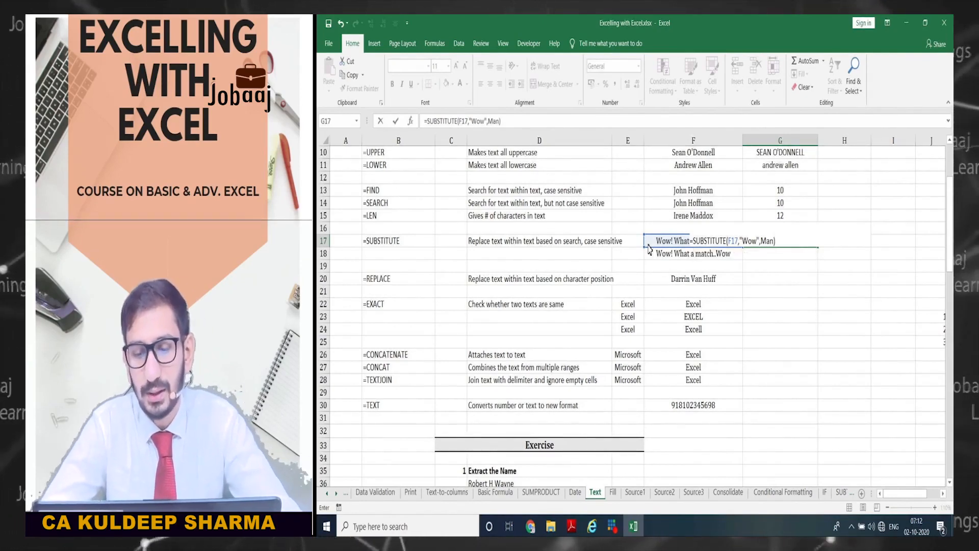
{"action": "key", "text": "ctrl+Return"}
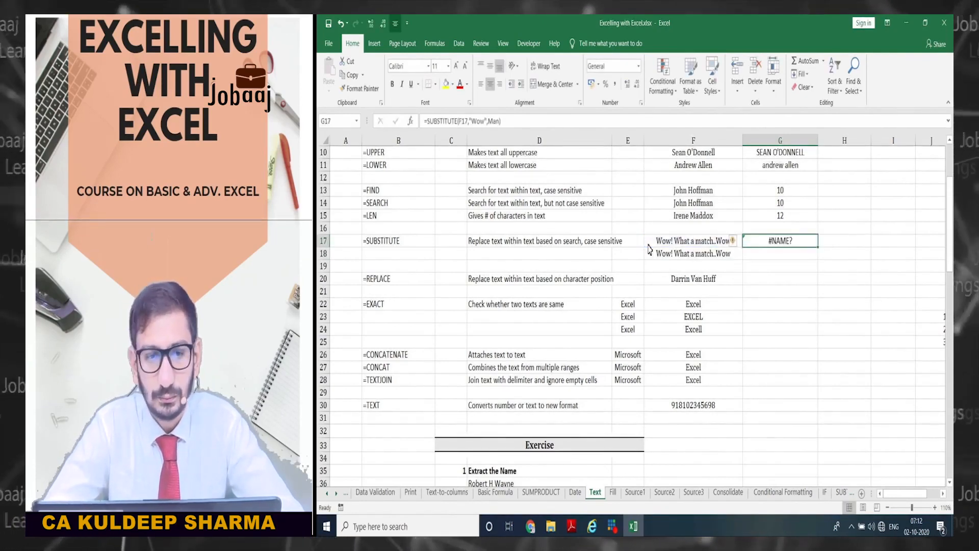
- Put quotes around "Man" in G17's SUBSTITUTE formula so it replaces Wow
{"action": "left_click", "coordinate": [498, 123]}
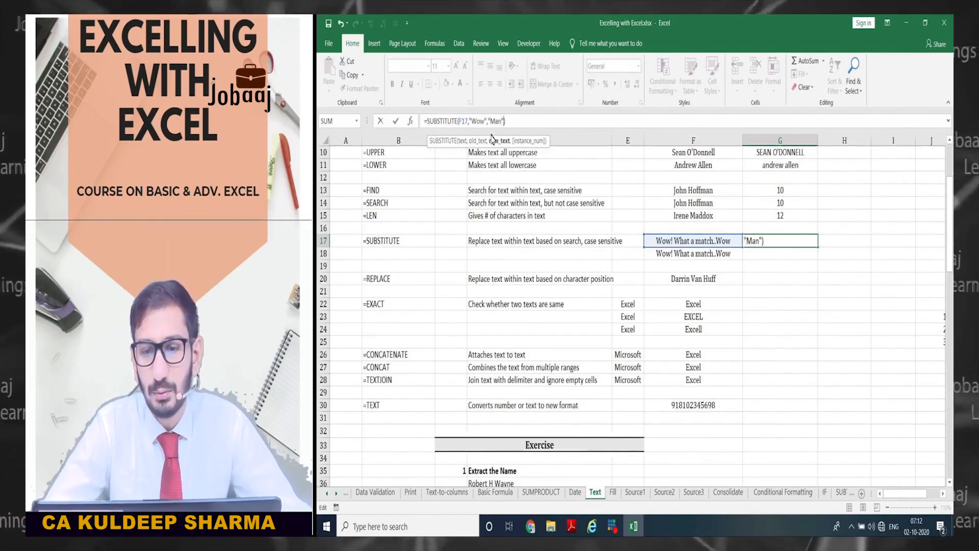
{"action": "key", "text": "Return"}
{"action": "key", "text": "Up"}
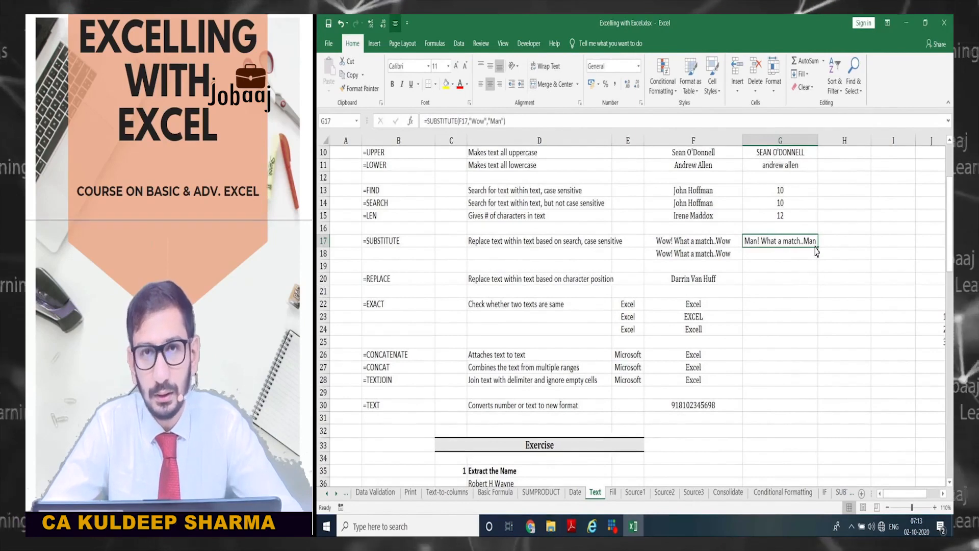
- Add instance_num 1 so G17 returns "Man! What a match..Wow"
{"action": "key", "text": "F2"}
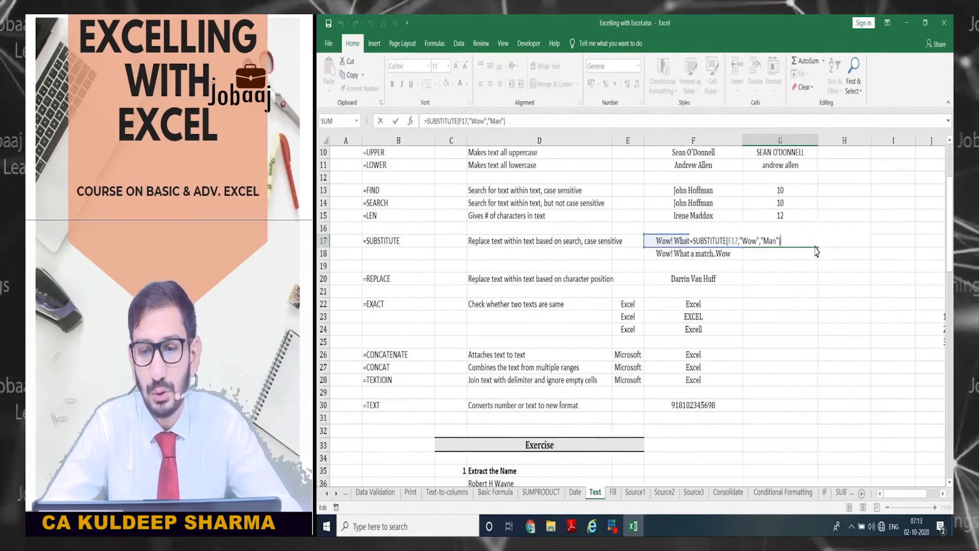
{"action": "key", "text": "Left"}
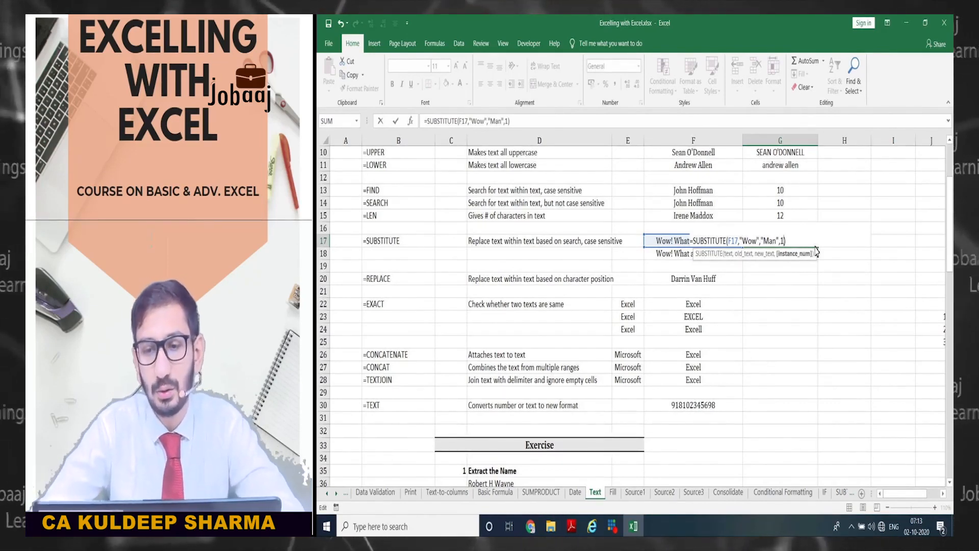
{"action": "key", "text": "Return"}
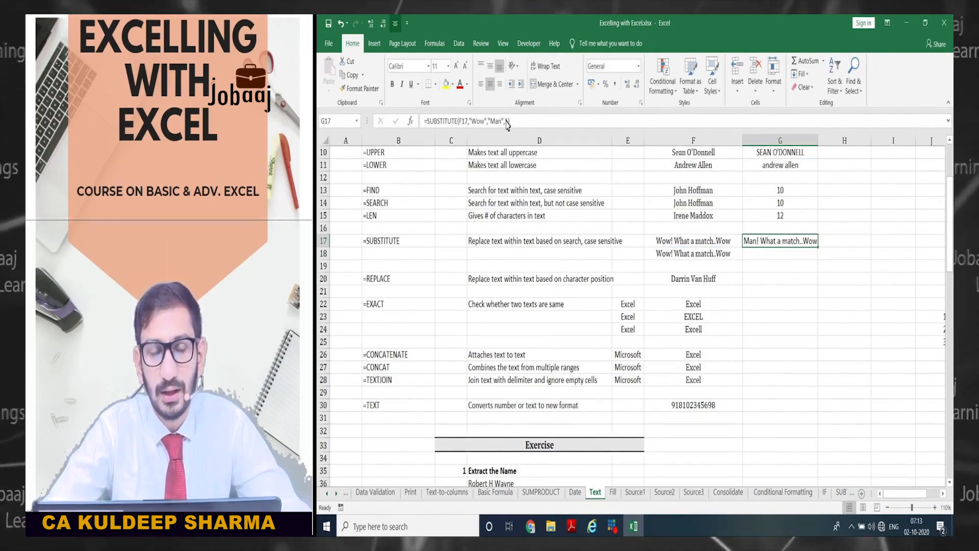
{"action": "key", "text": "Return"}
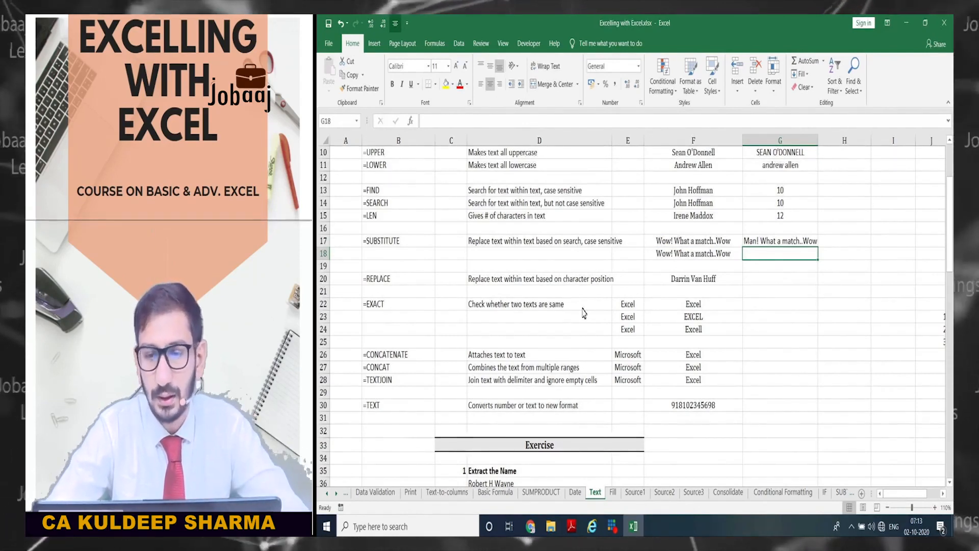
- Fill G17's formula into G18 with instance_num 2, giving "Wow! What a match..Man"
{"action": "key", "text": "ctrl+d"}
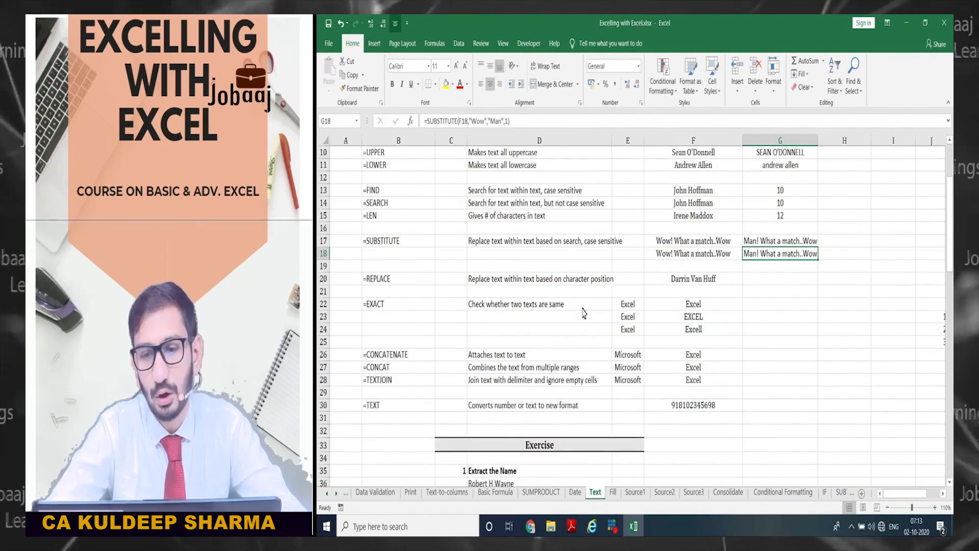
{"action": "key", "text": "F2"}
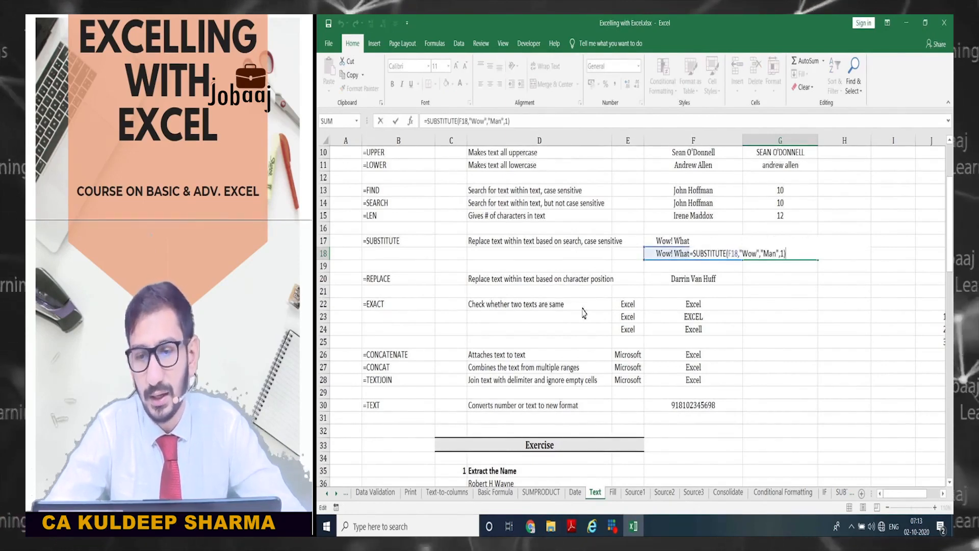
{"action": "key", "text": "Left"}
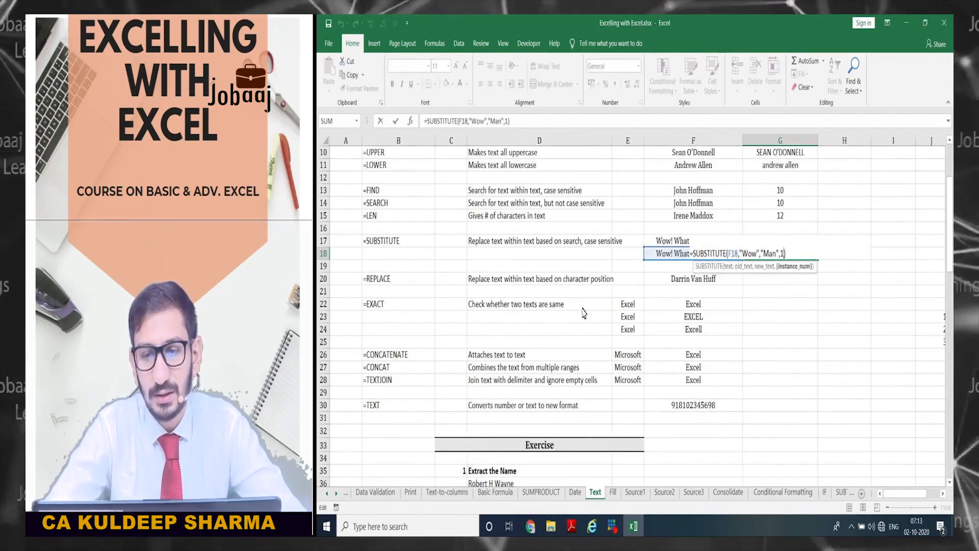
{"action": "key", "text": "BackSpace"}
{"action": "type", "text": "2"}
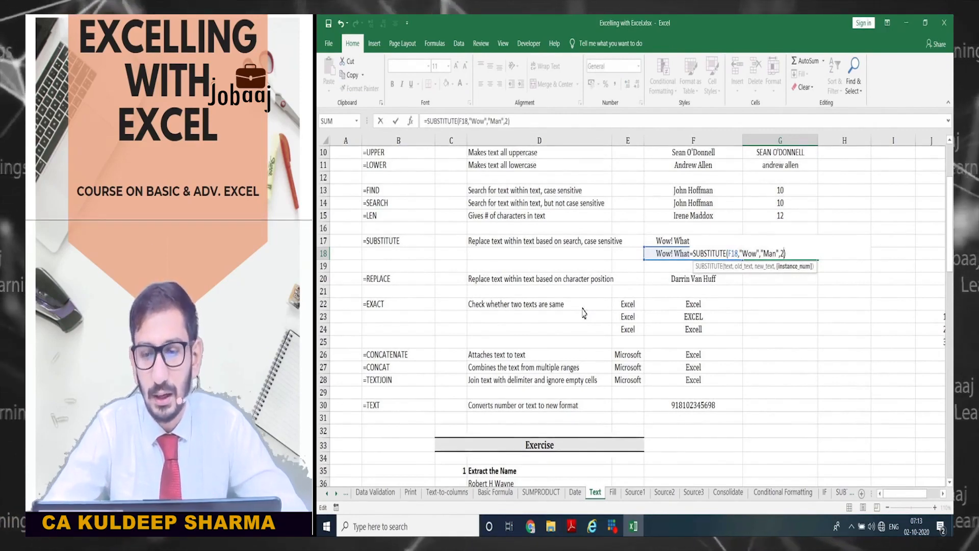
{"action": "key", "text": "ctrl+Return"}
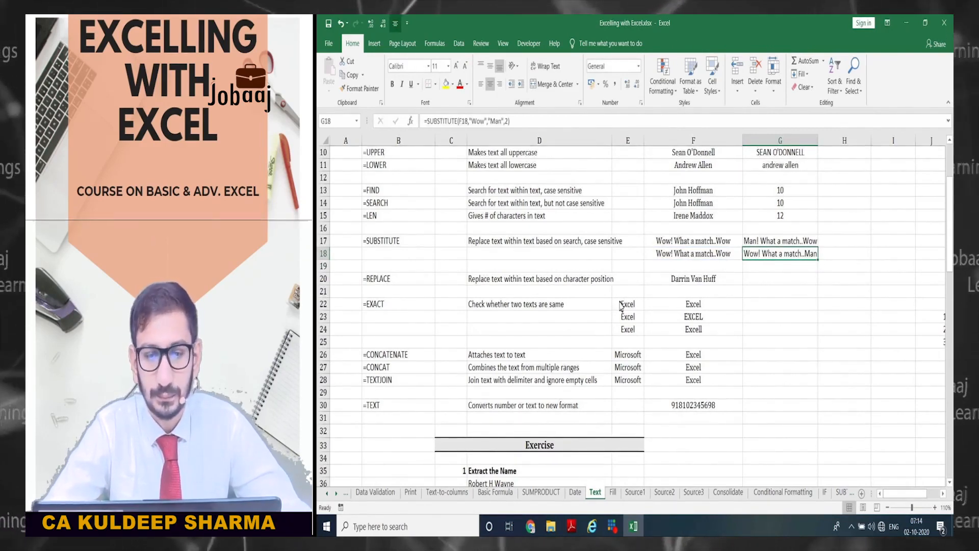
{"action": "key", "text": "Down"}
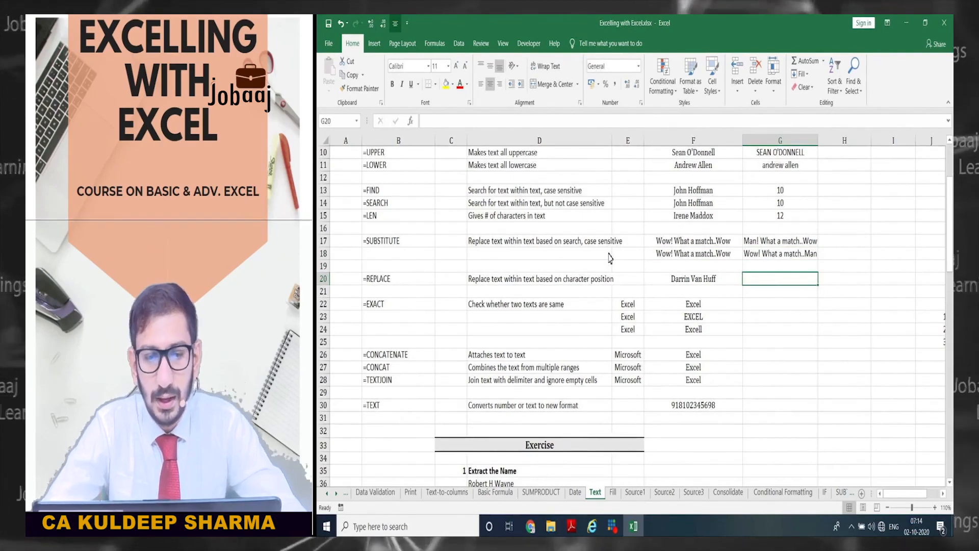
{"action": "left_click", "coordinate": [391, 281]}
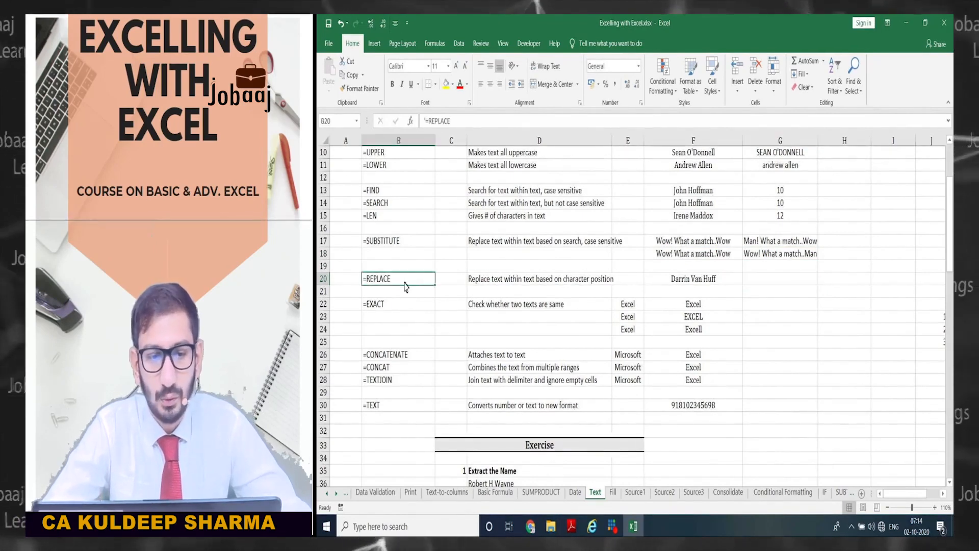
{"action": "key", "text": "Right"}
{"action": "key", "text": "Right"}
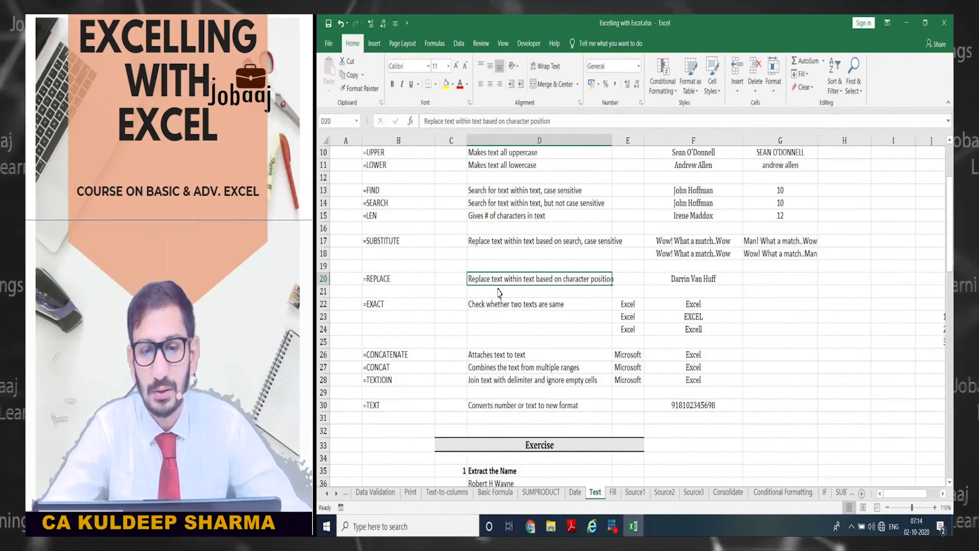
{"action": "left_click", "coordinate": [759, 279]}
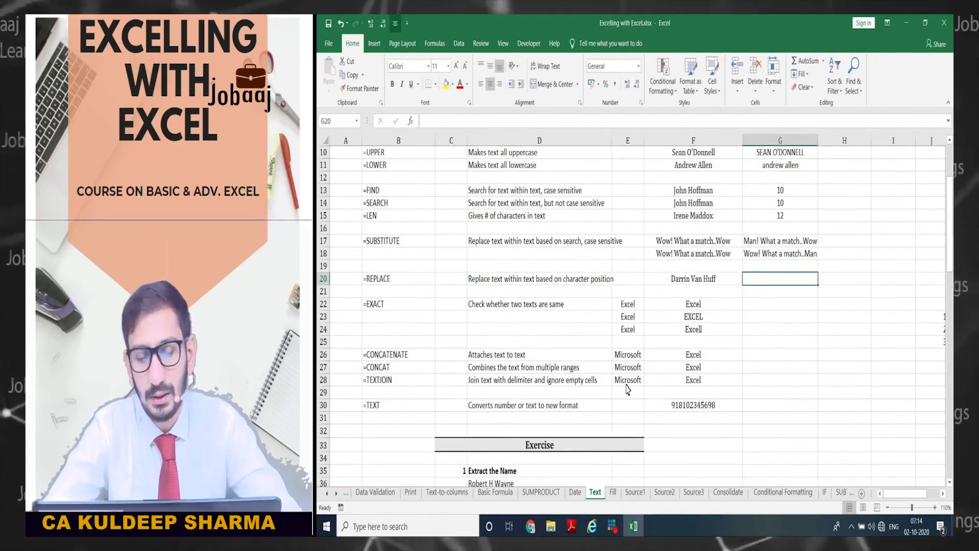
{"action": "type", "text": "="}
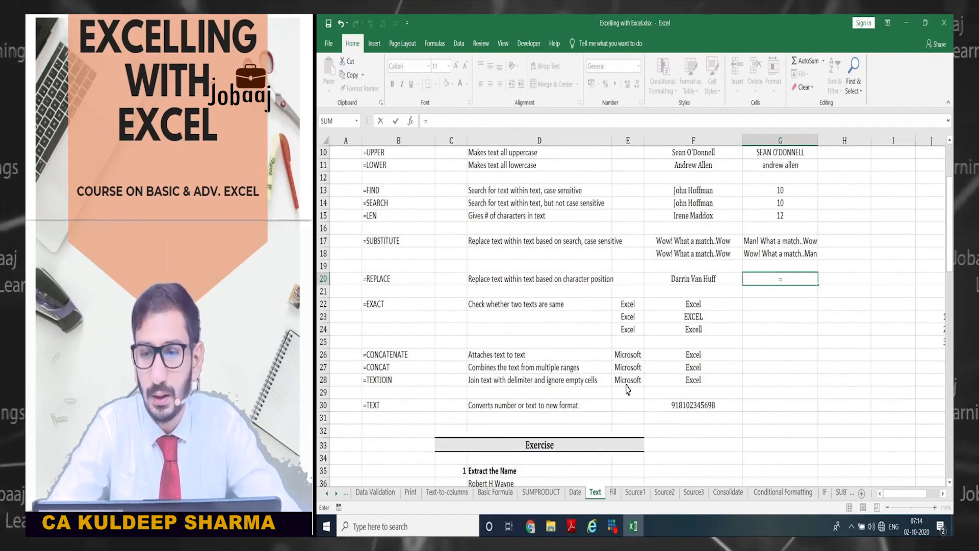
{"action": "type", "text": "rep"}
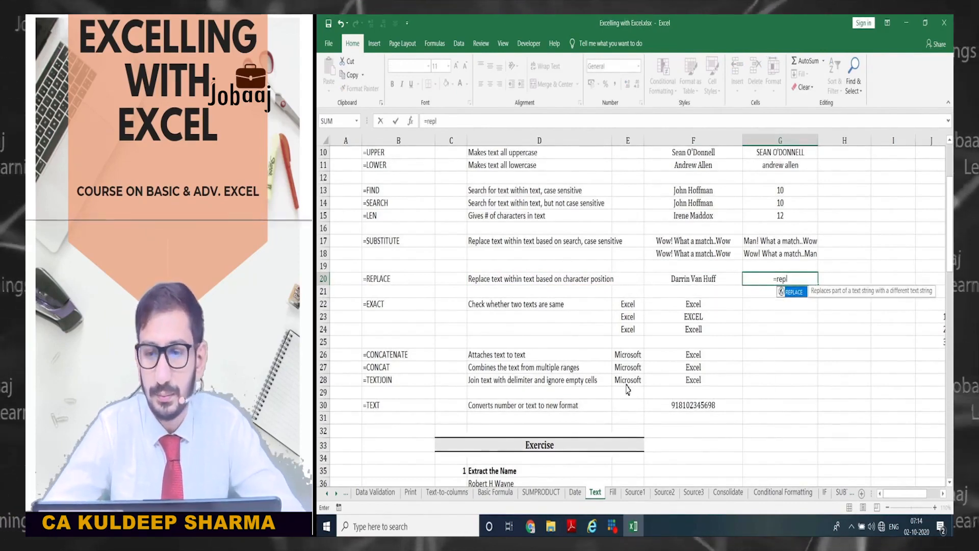
{"action": "type", "text": "l"}
{"action": "key", "text": "Tab"}
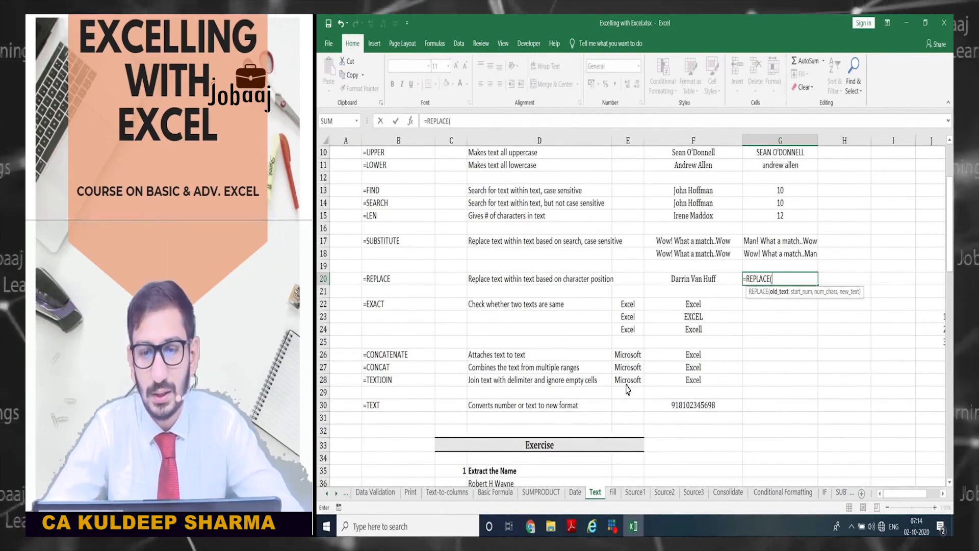
{"action": "key", "text": "Left"}
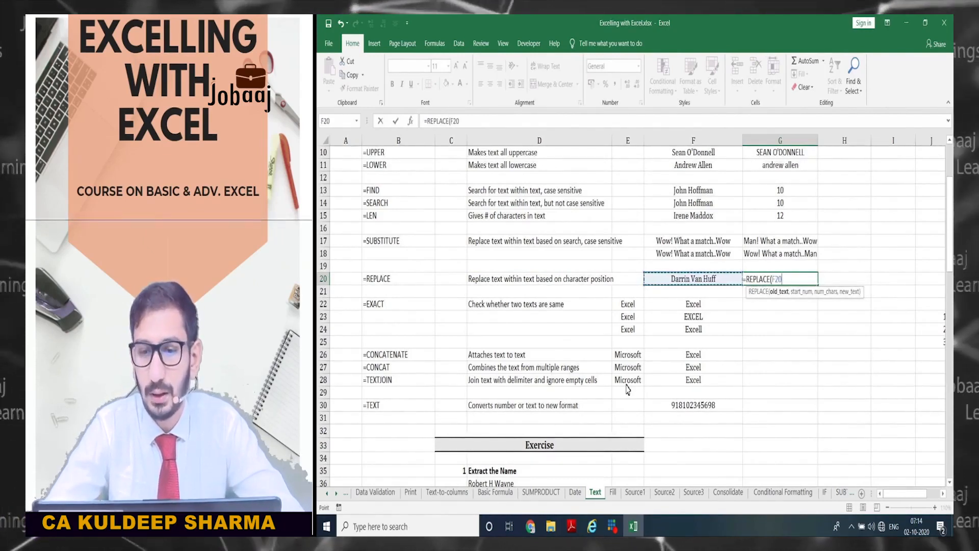
{"action": "type", "text": ","}
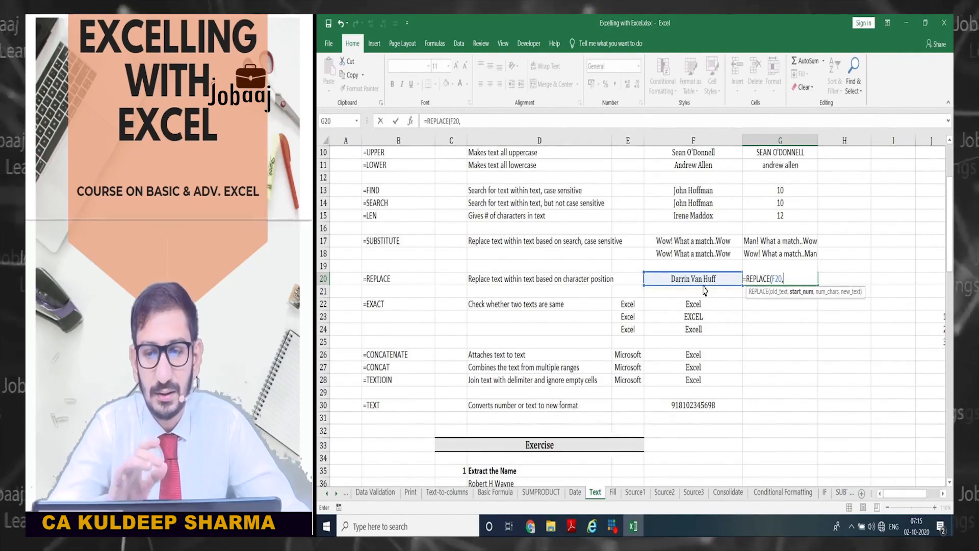
{"action": "type", "text": "8,"}
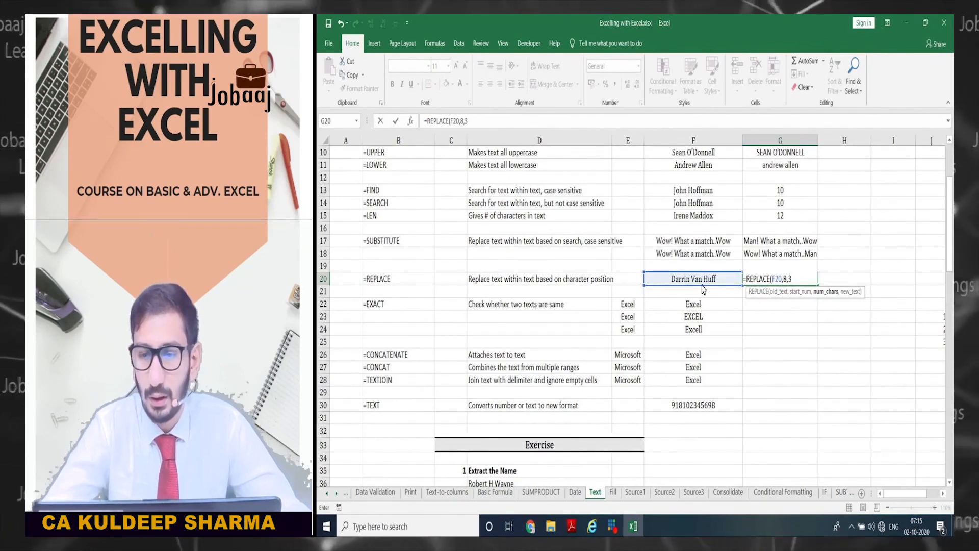
{"action": "type", "text": "3,"}
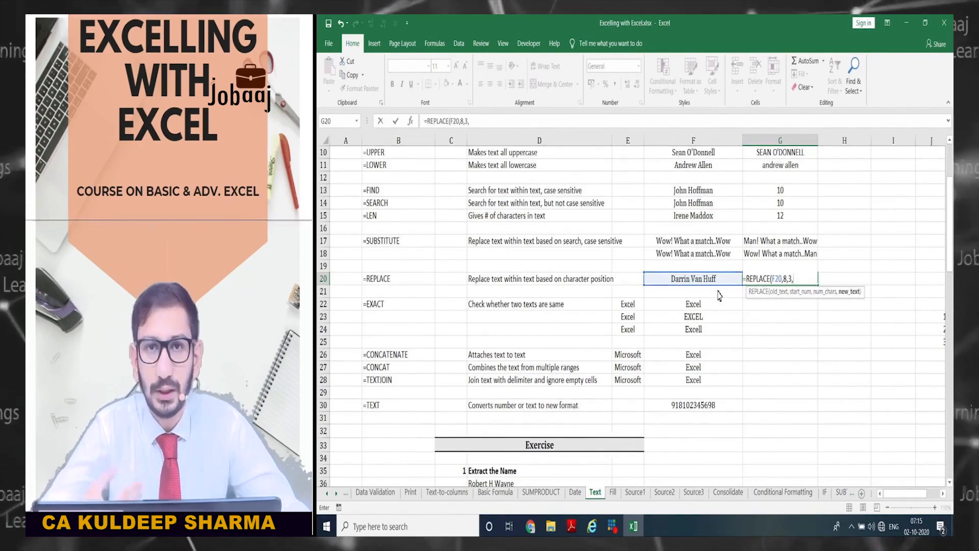
{"action": "type", "text": "\""}
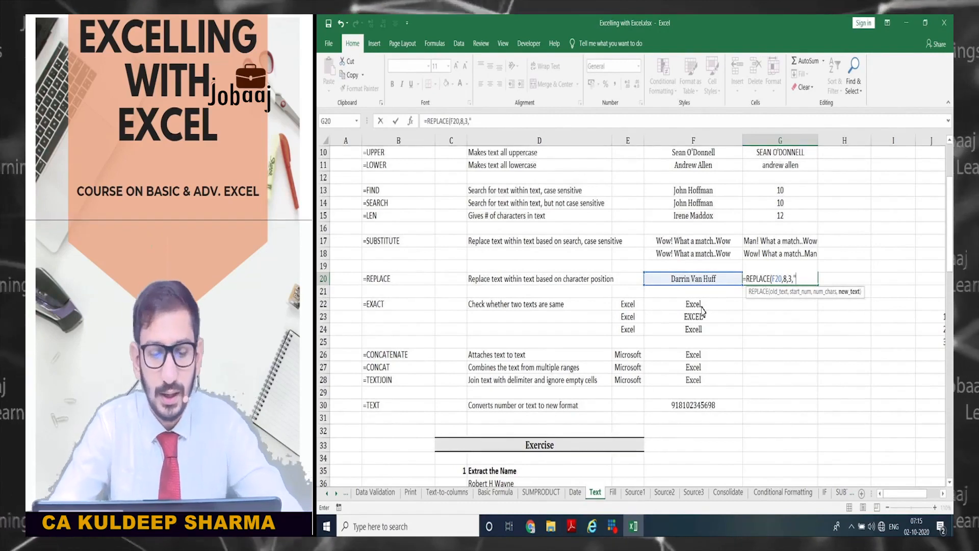
{"action": "type", "text": "Ba"}
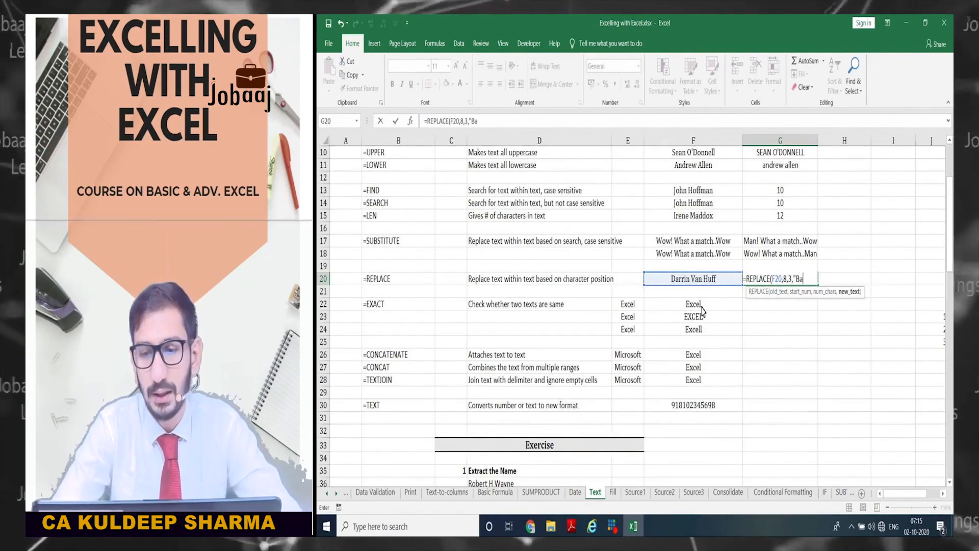
{"action": "type", "text": "n\""}
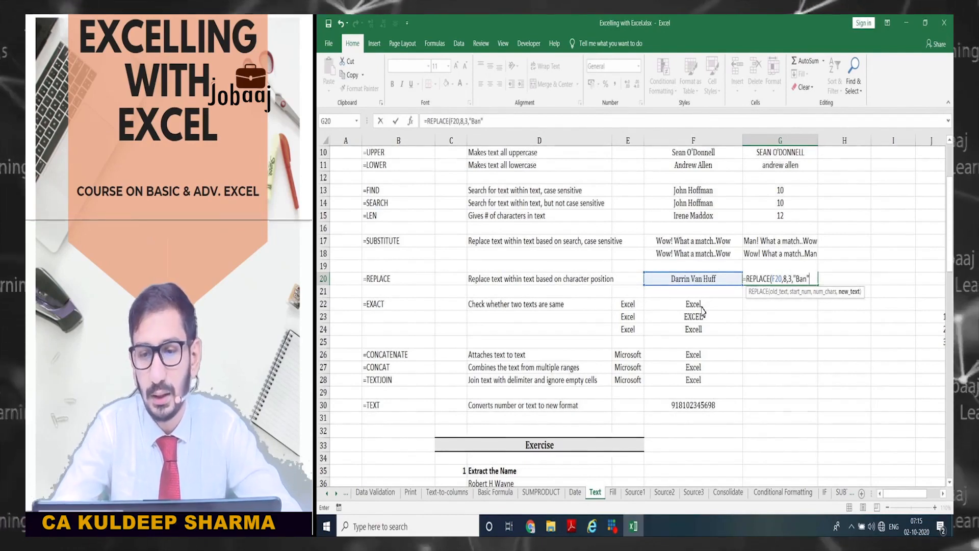
{"action": "type", "text": ")"}
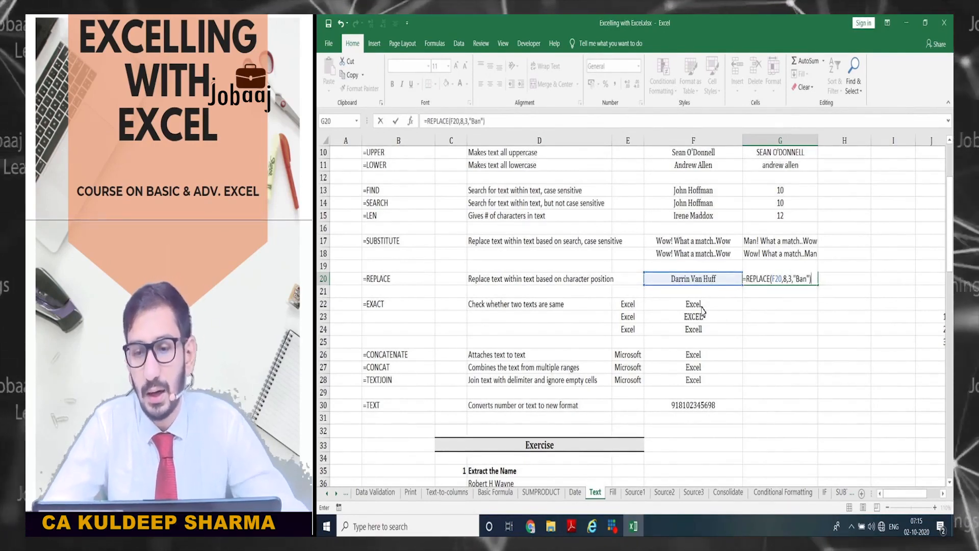
{"action": "key", "text": "Return"}
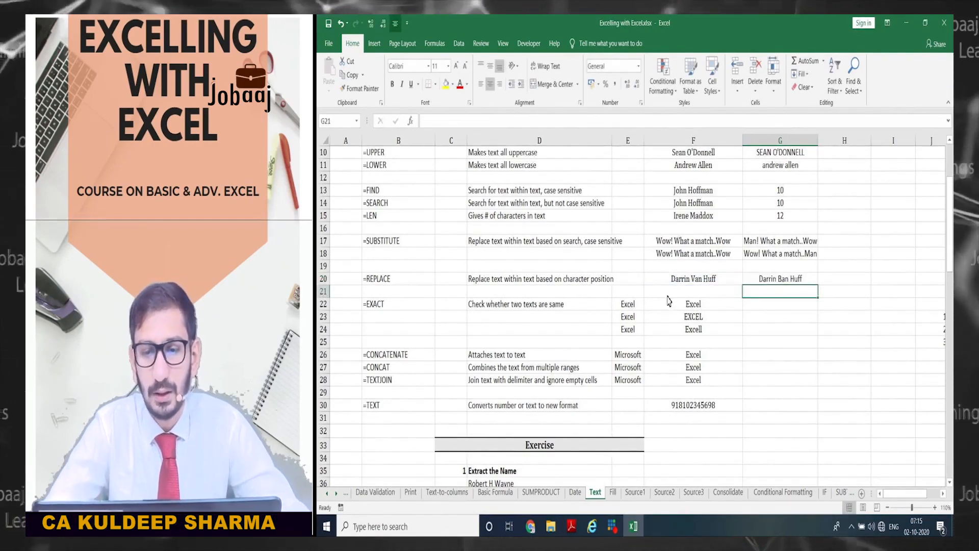
- Compare G20's REPLACE arguments with the SUBSTITUTE formulas in G17:G18, leaving G20 unchanged
{"action": "key", "text": "Up"}
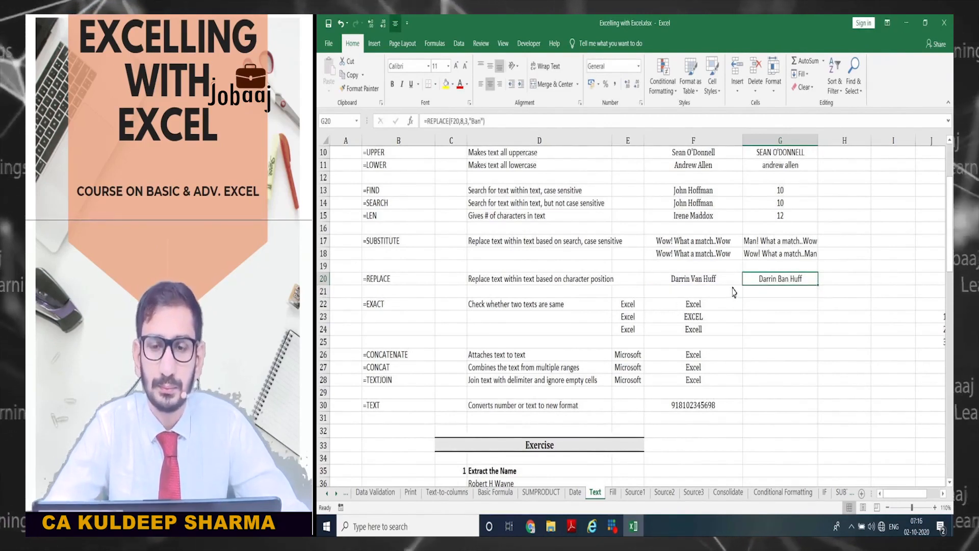
{"action": "left_click", "coordinate": [771, 255]}
{"action": "left_click", "coordinate": [773, 284]}
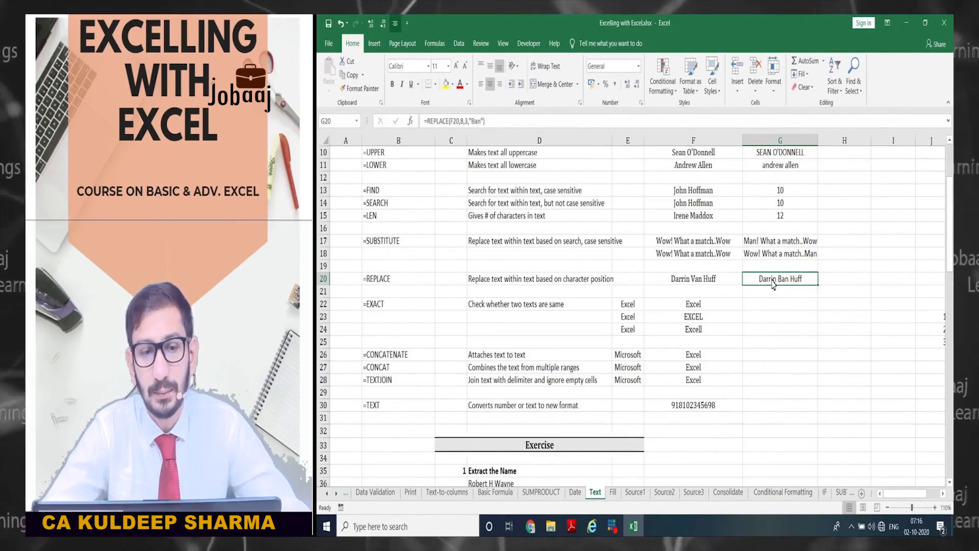
{"action": "left_click", "coordinate": [764, 255]}
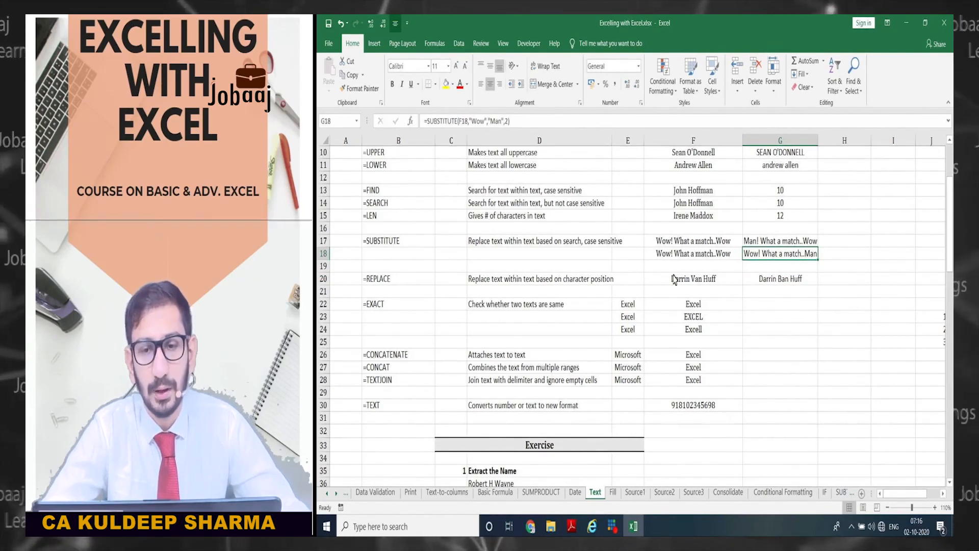
{"action": "key", "text": "Up"}
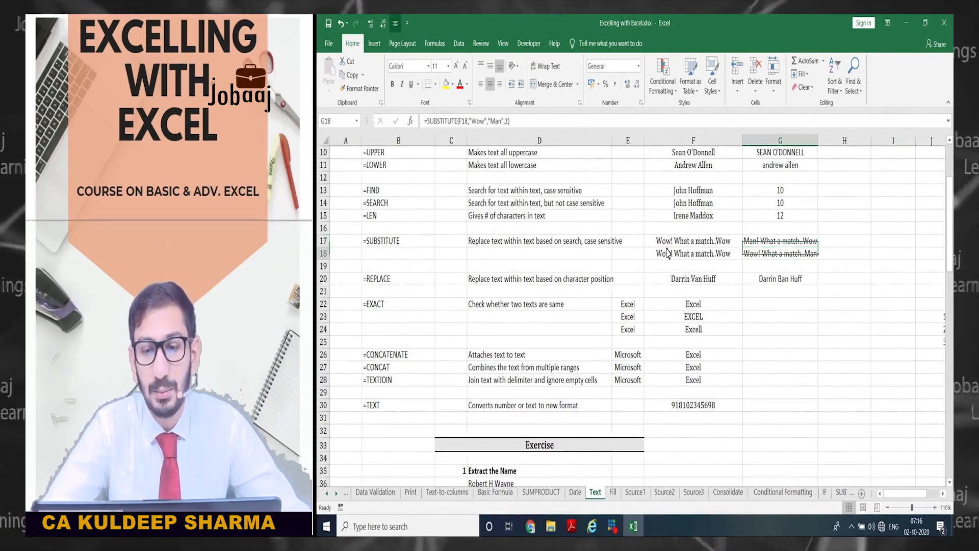
{"action": "key", "text": "Down"}
{"action": "key", "text": "Down"}
{"action": "key", "text": "Down"}
{"action": "key", "text": "F2"}
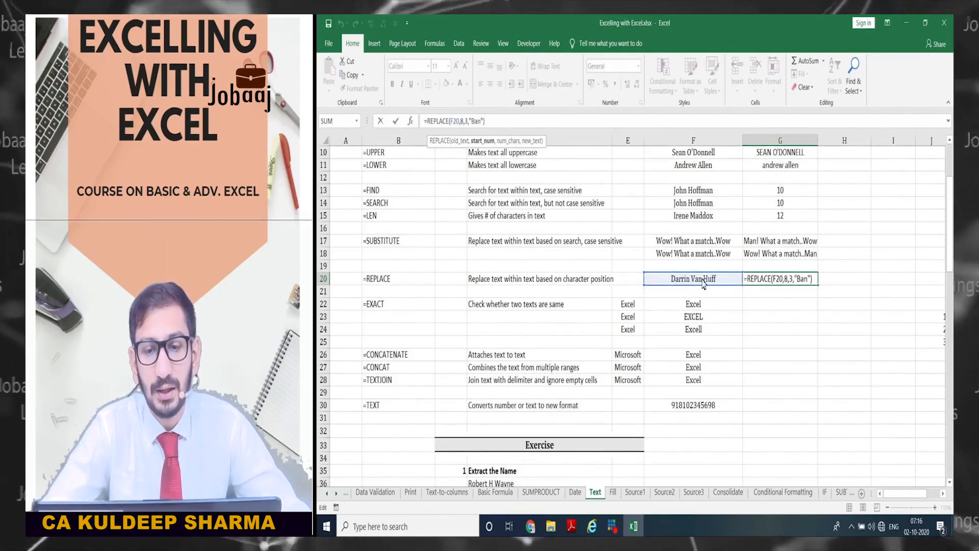
{"action": "left_click", "coordinate": [786, 282]}
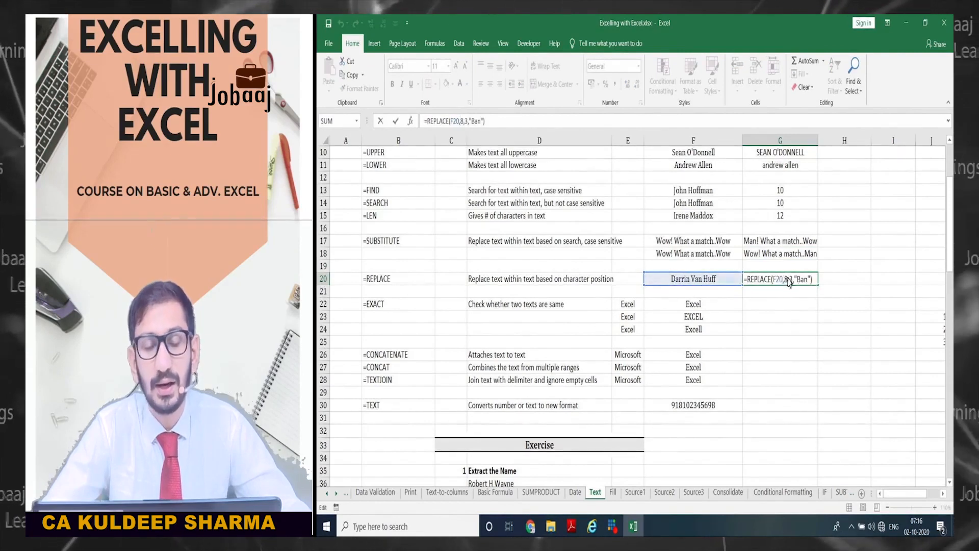
{"action": "key", "text": "Up"}
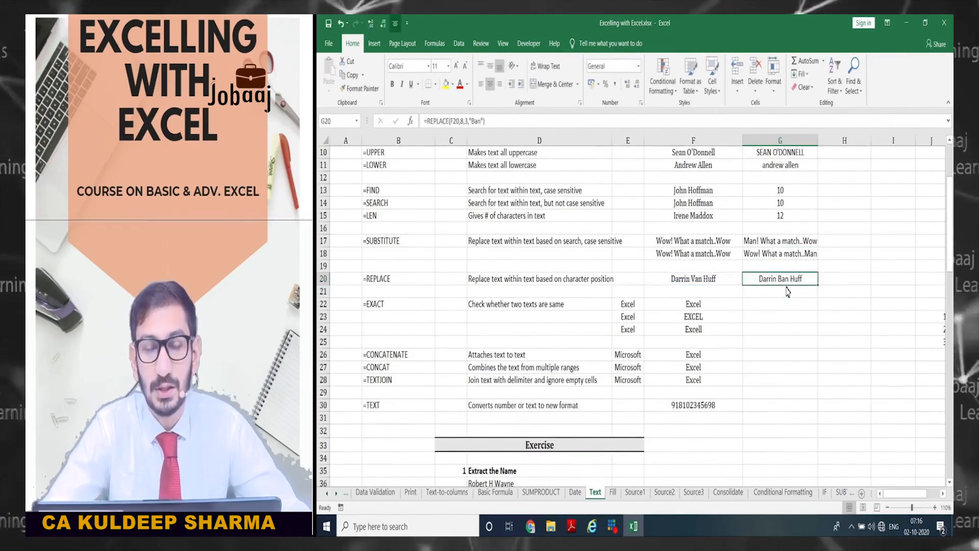
{"action": "key", "text": "Right"}
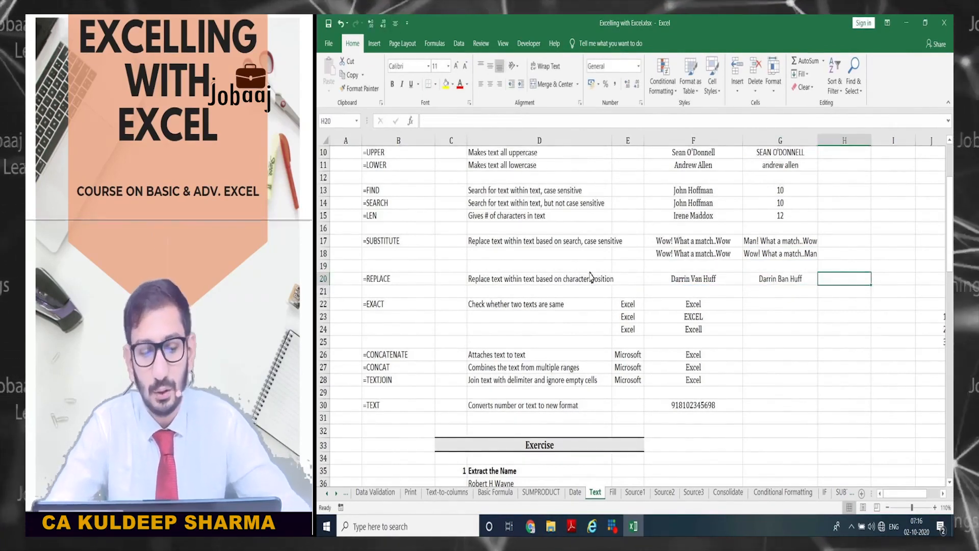
{"action": "type", "text": "=subs"}
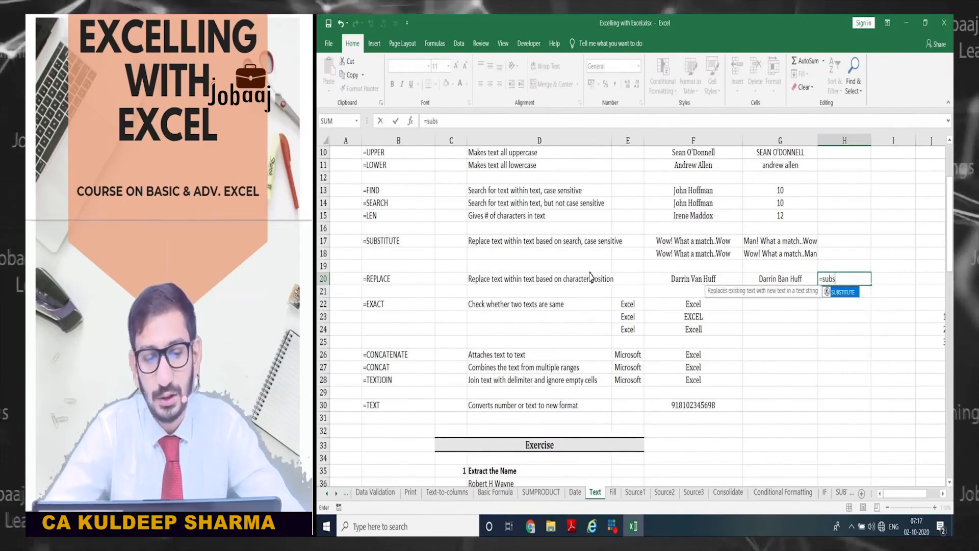
{"action": "key", "text": "Tab"}
{"action": "key", "text": "Left"}
{"action": "key", "text": "Left"}
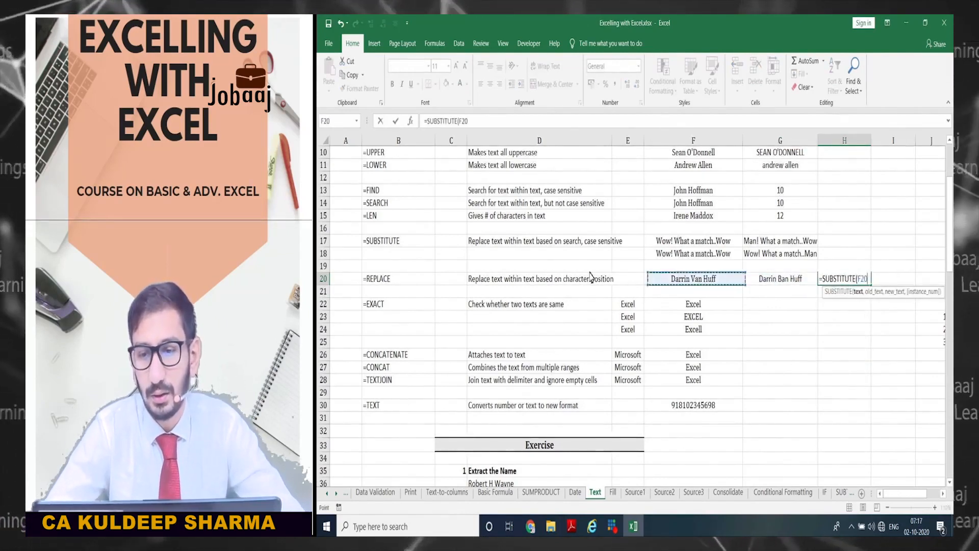
{"action": "type", "text": ","}
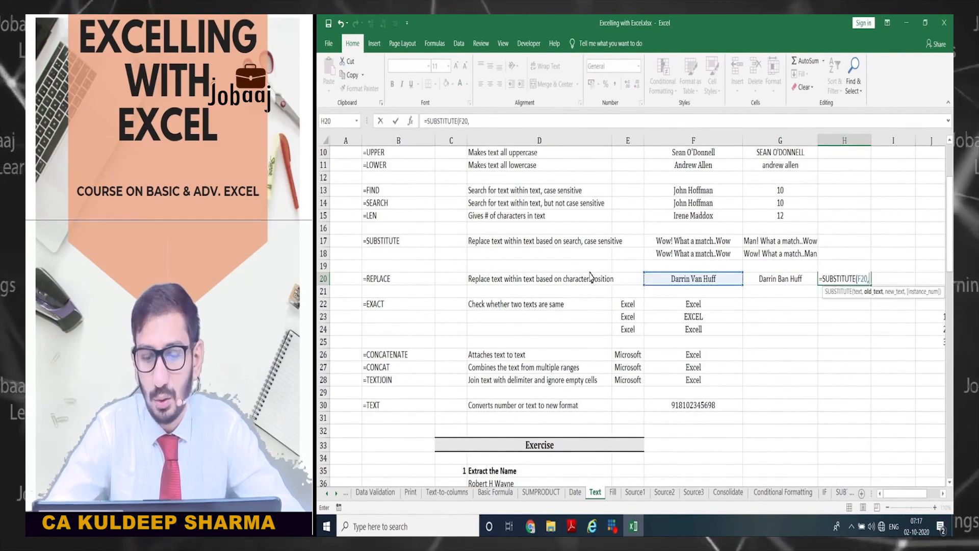
{"action": "type", "text": "\"Va"}
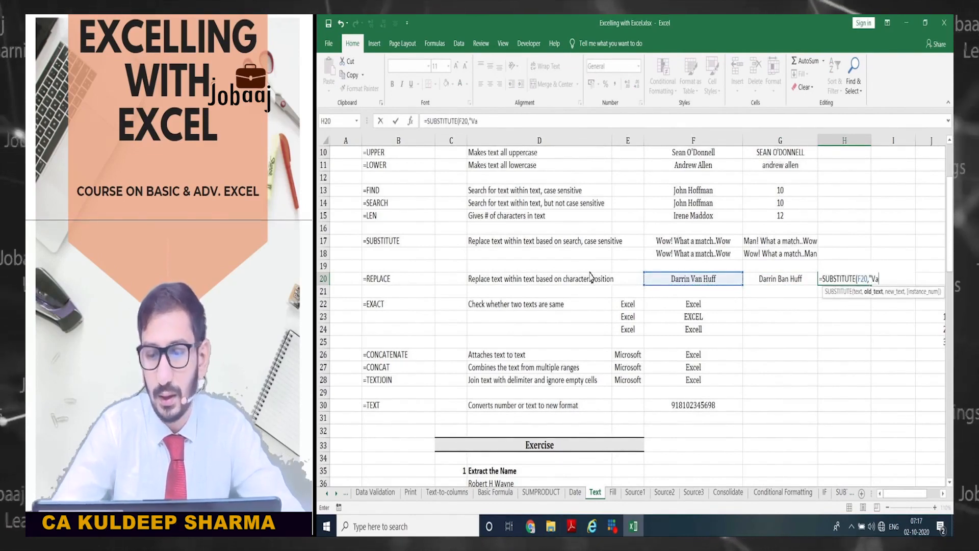
{"action": "type", "text": "n\""}
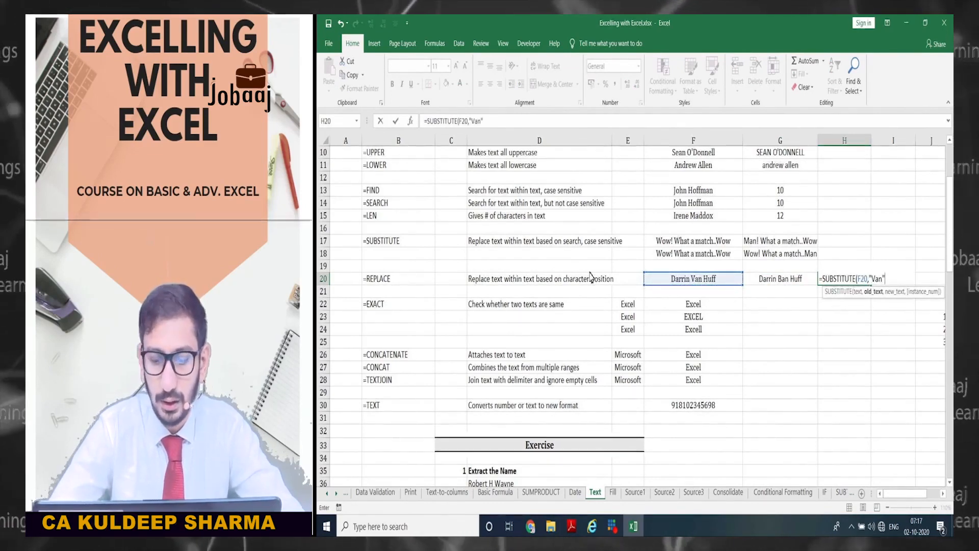
{"action": "type", "text": ","}
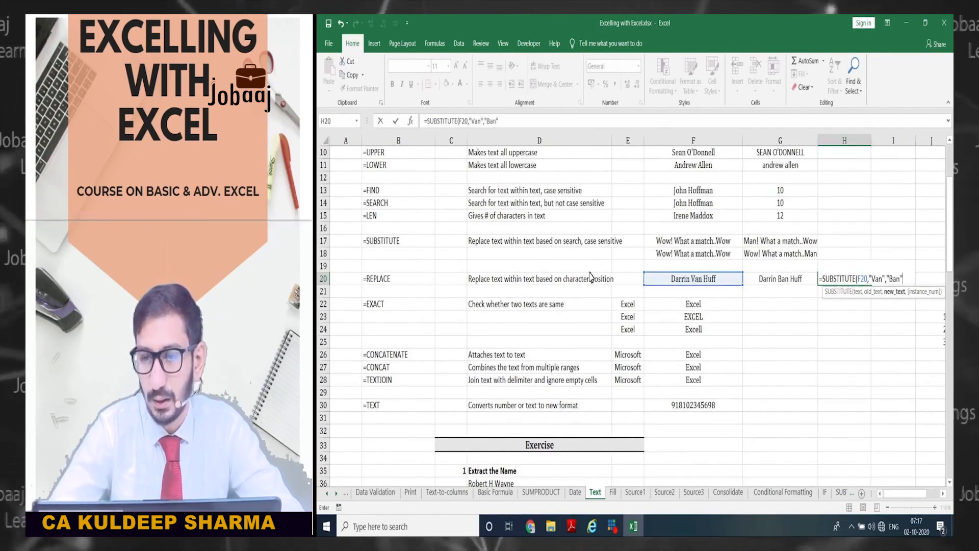
{"action": "type", "text": "\"Ban\")"}
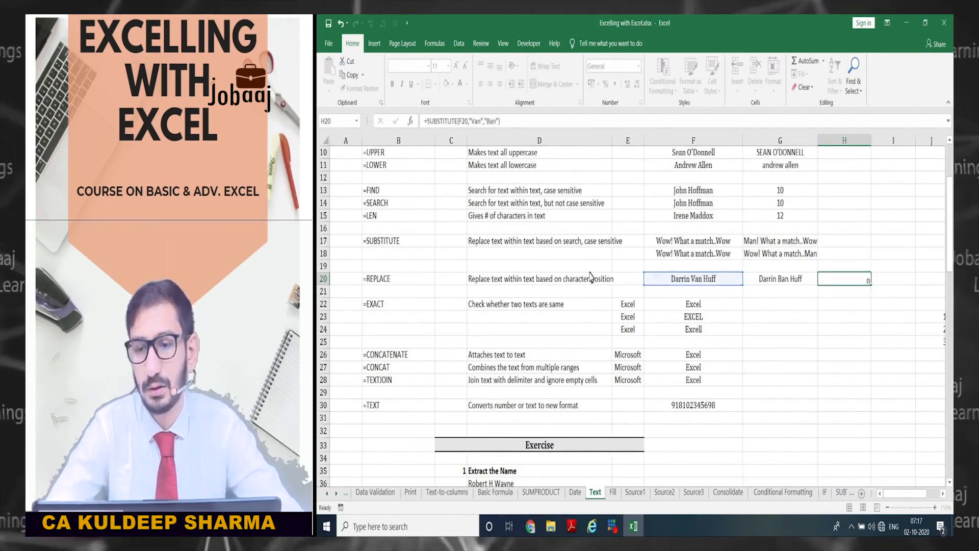
{"action": "key", "text": "ctrl+Return"}
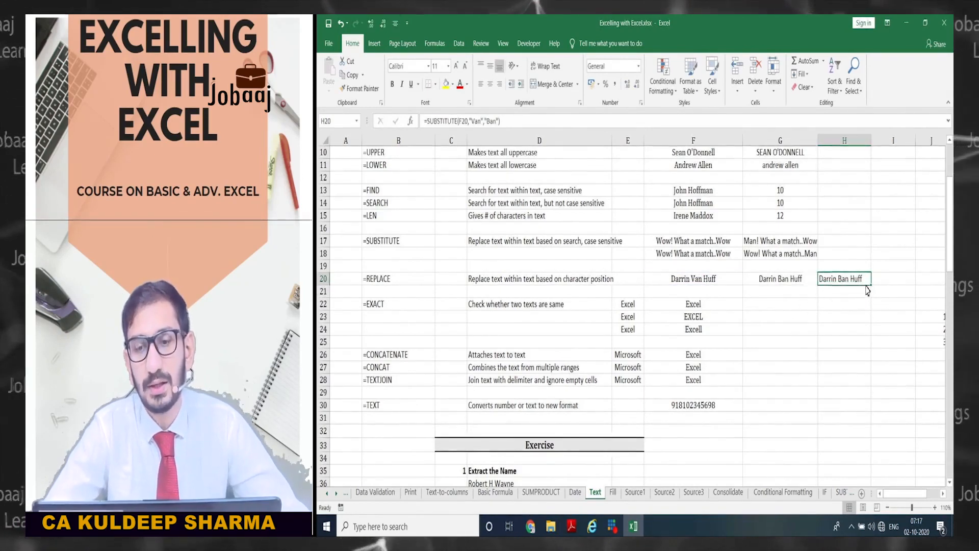
{"action": "left_click", "coordinate": [808, 279]}
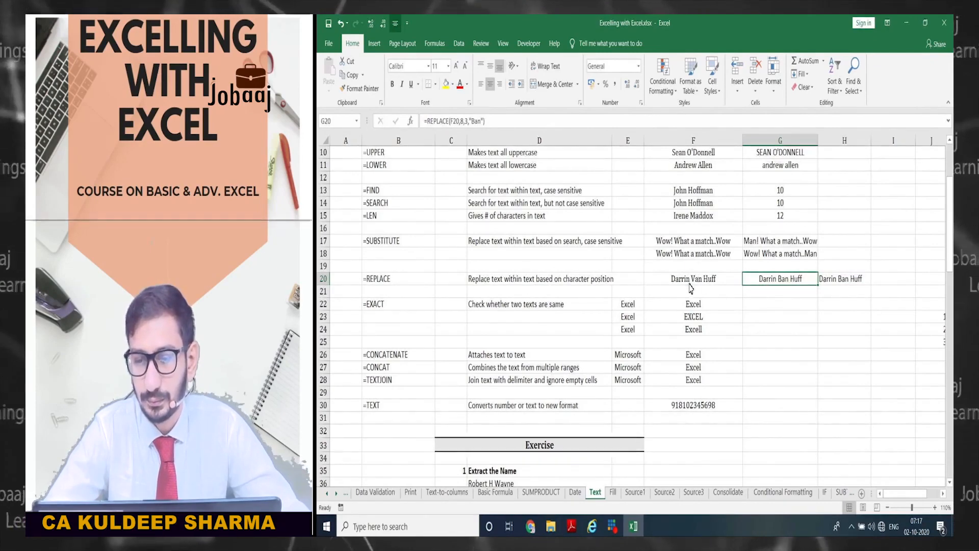
{"action": "scroll", "coordinate": [668, 289], "scroll_direction": "down", "scroll_amount": 1}
{"action": "left_click", "coordinate": [746, 267]}
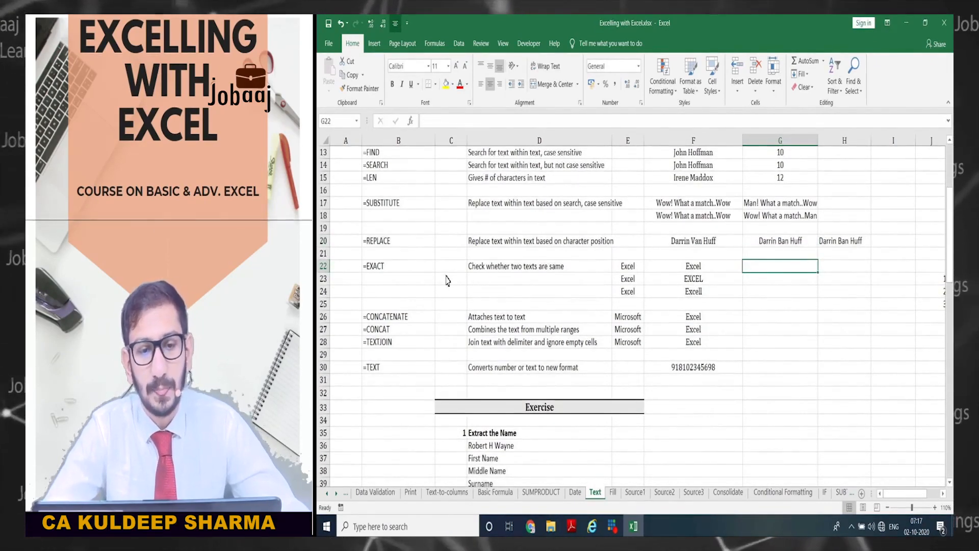
- Enter =EXACT(E22,F22) in G22, returning TRUE since both cells read Excel
{"action": "left_click", "coordinate": [547, 271]}
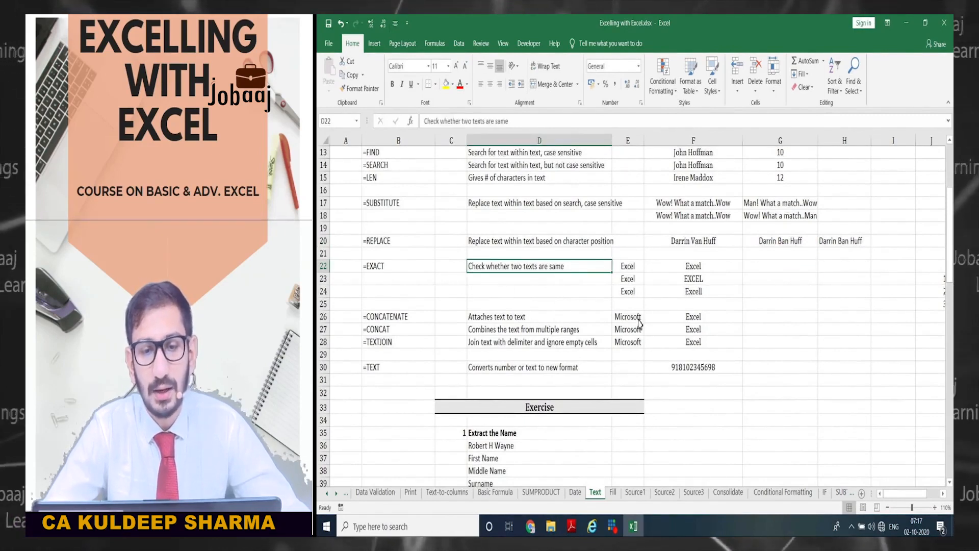
{"action": "key", "text": "Right"}
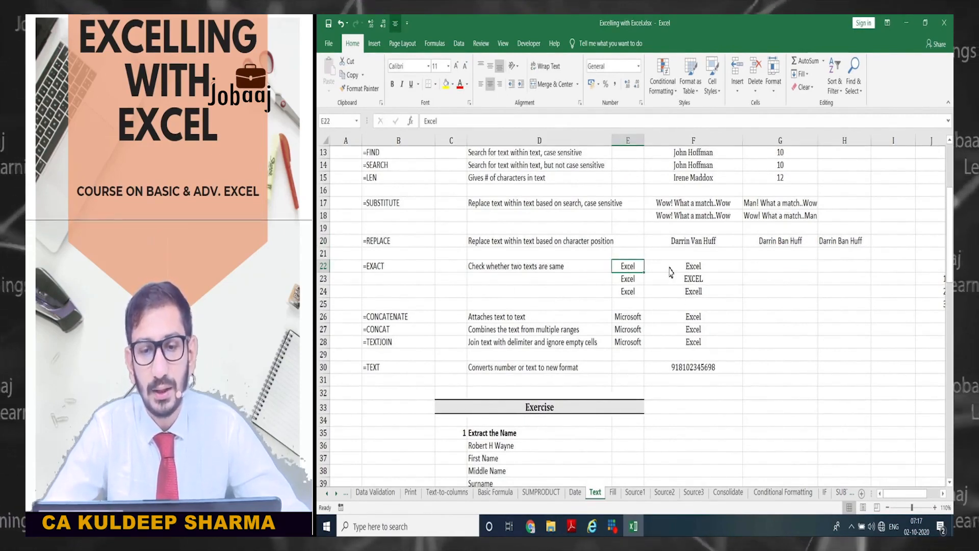
{"action": "key", "text": "Right"}
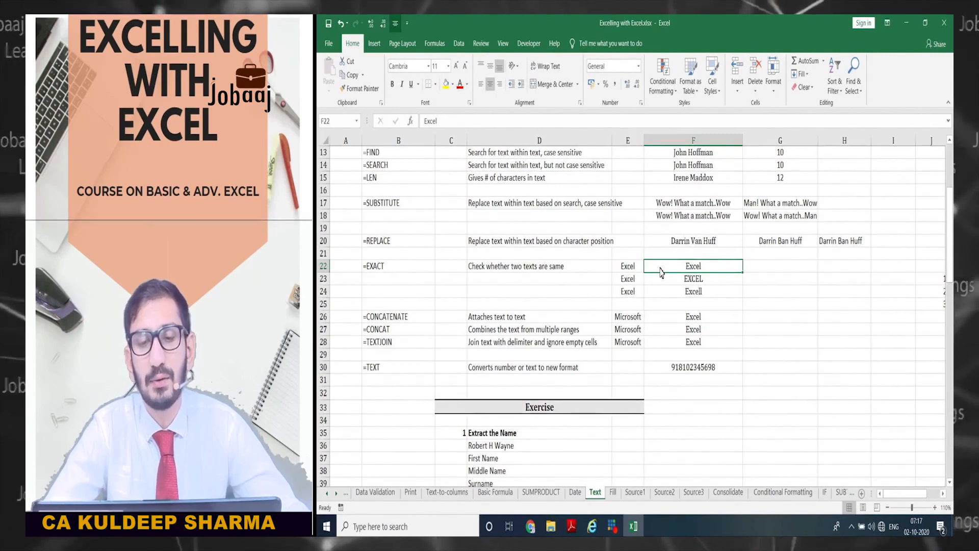
{"action": "key", "text": "Right"}
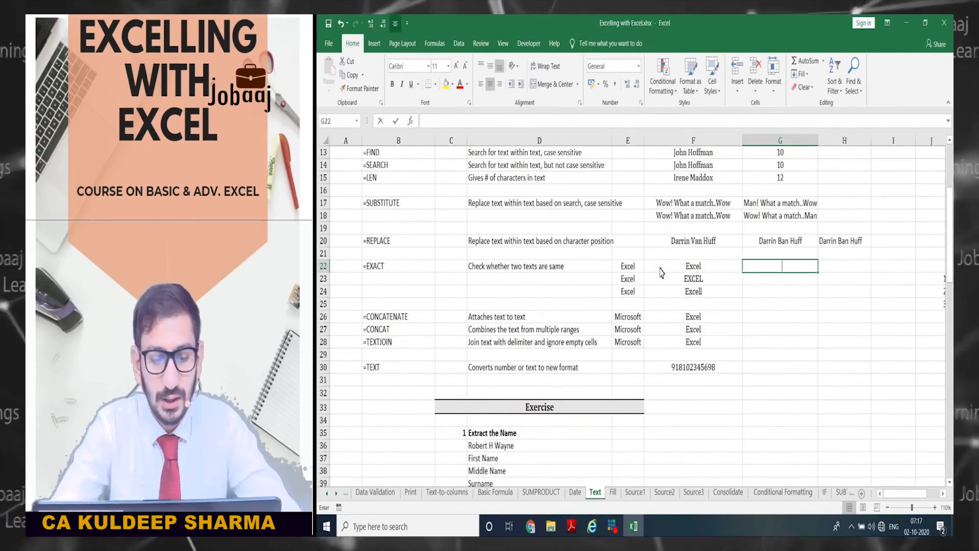
{"action": "type", "text": "=exact"}
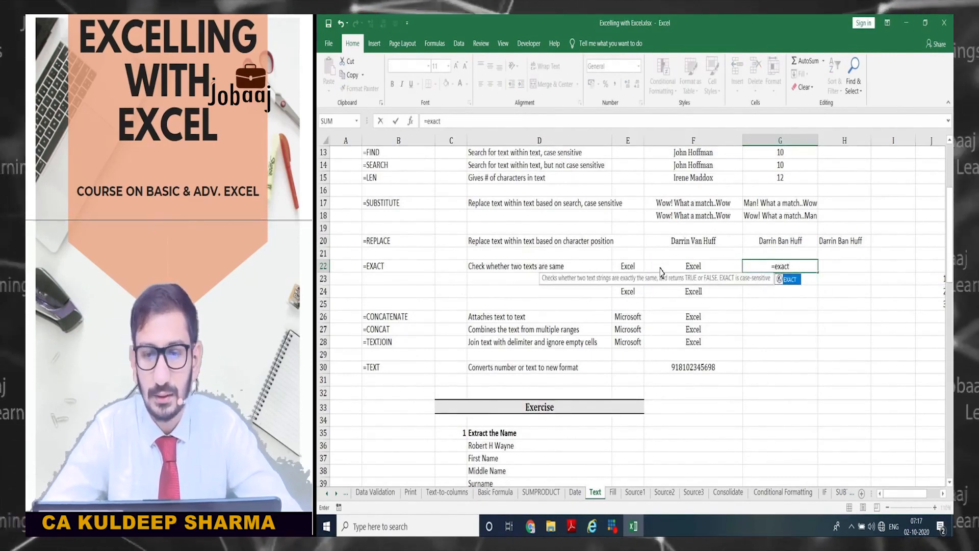
{"action": "key", "text": "Tab"}
{"action": "key", "text": "Left"}
{"action": "key", "text": "Left"}
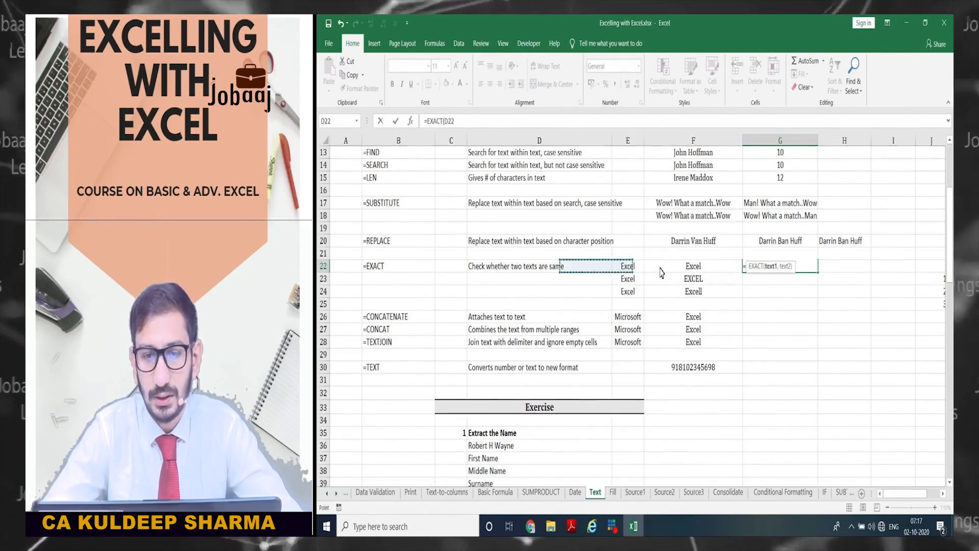
{"action": "type", "text": ","}
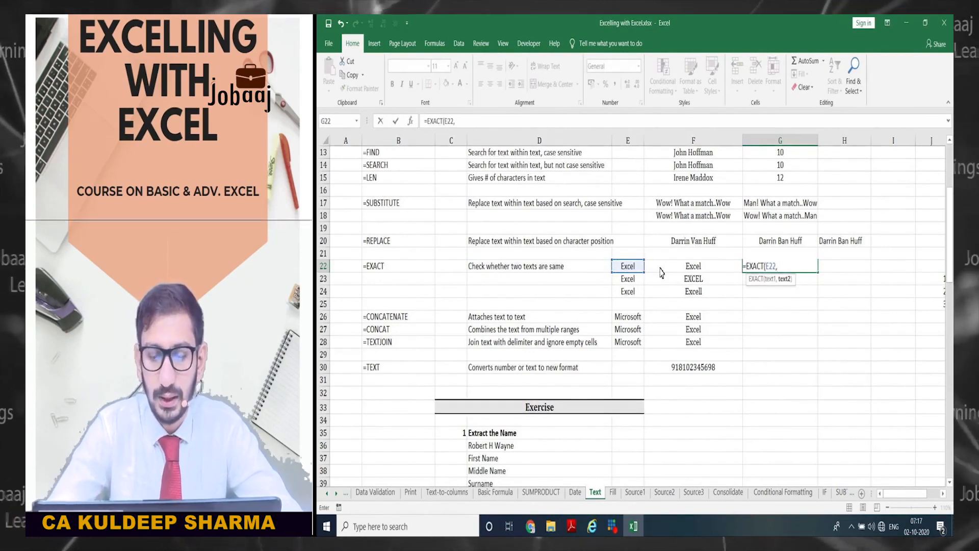
{"action": "key", "text": "Left"}
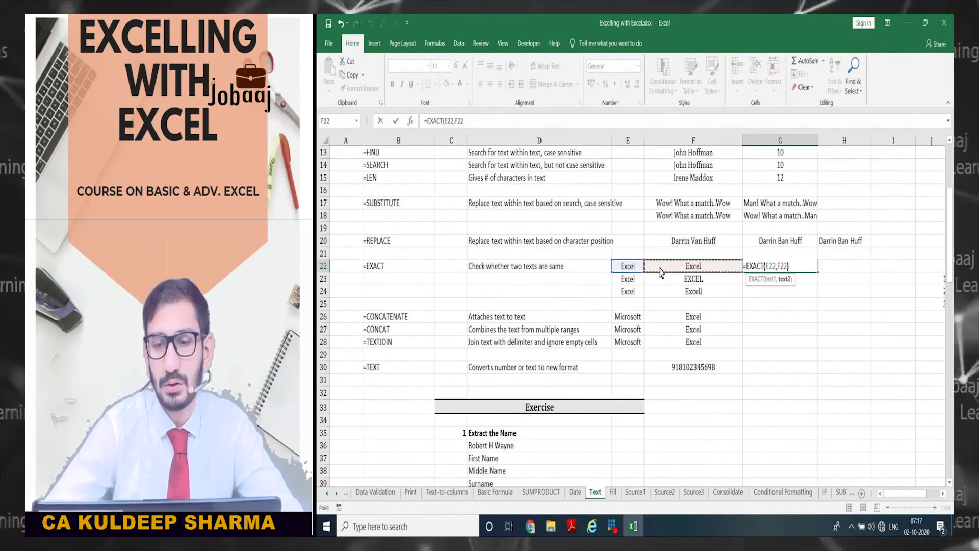
{"action": "type", "text": ")"}
{"action": "key", "text": "Return"}
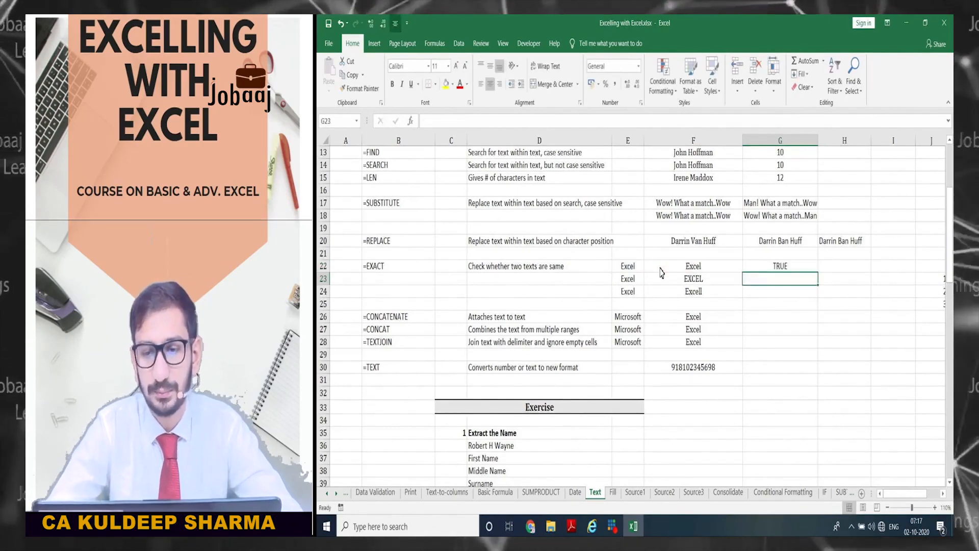
{"action": "key", "text": "Up"}
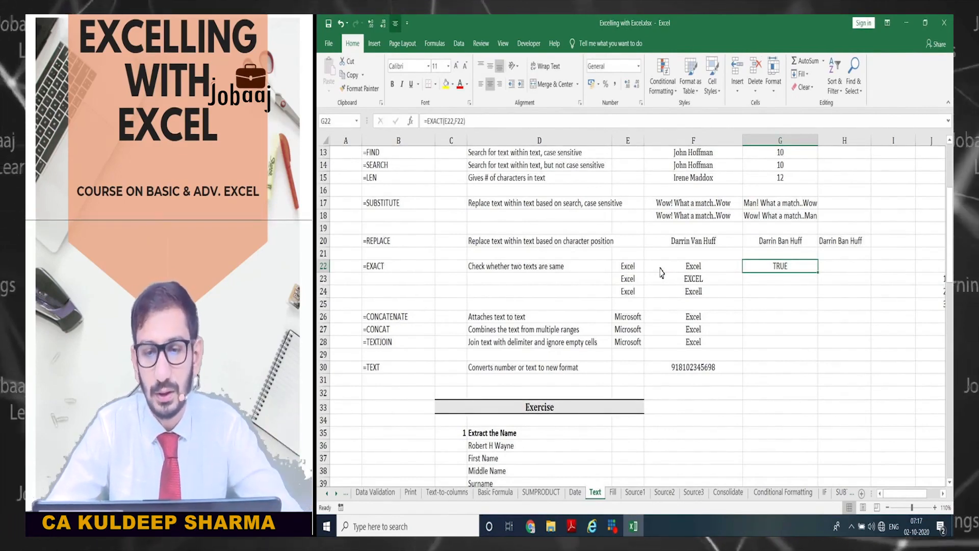
{"action": "key", "text": "Down"}
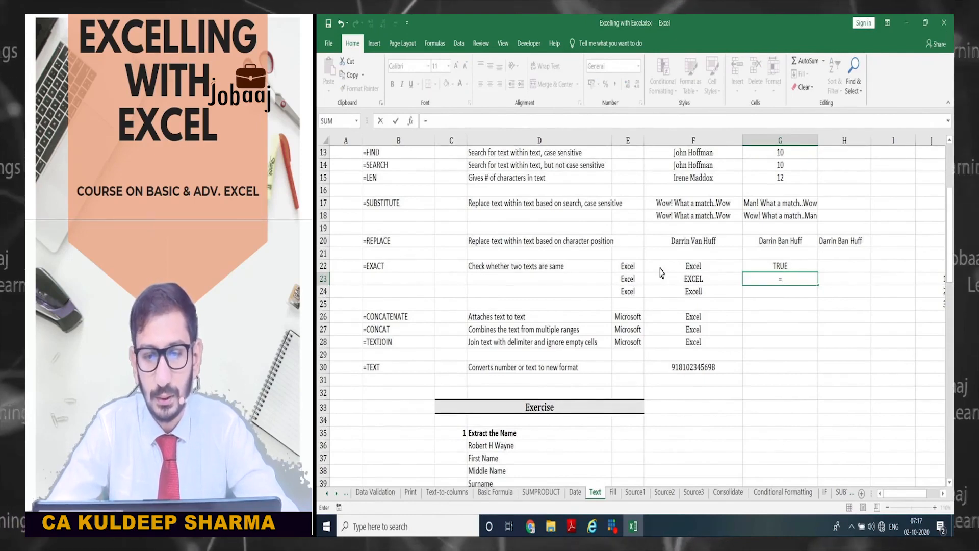
- Enter =EXACT(E23,F23) in G23, returning FALSE for EXCEL versus Excel
{"action": "type", "text": "=exact"}
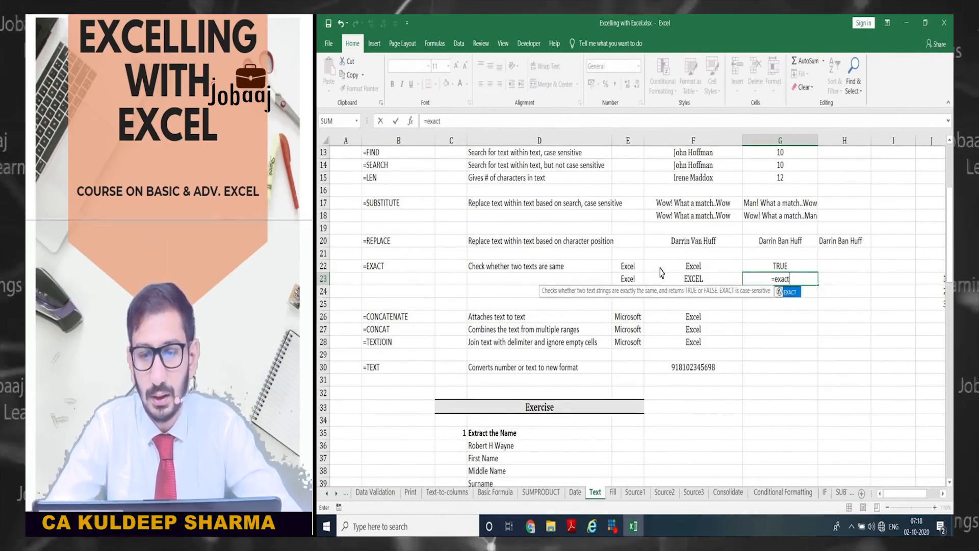
{"action": "key", "text": "Tab"}
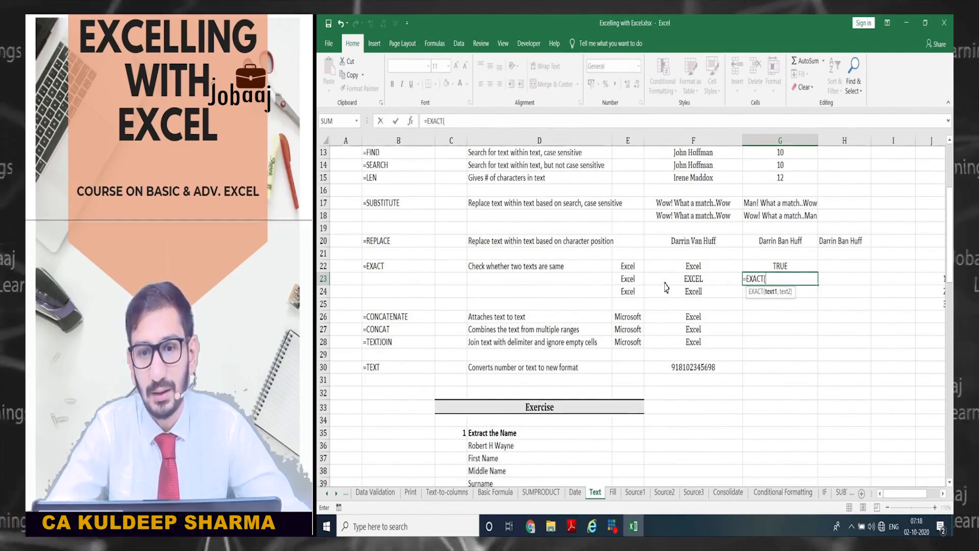
{"action": "left_click", "coordinate": [621, 285]}
{"action": "type", "text": ","}
{"action": "left_click", "coordinate": [693, 279]}
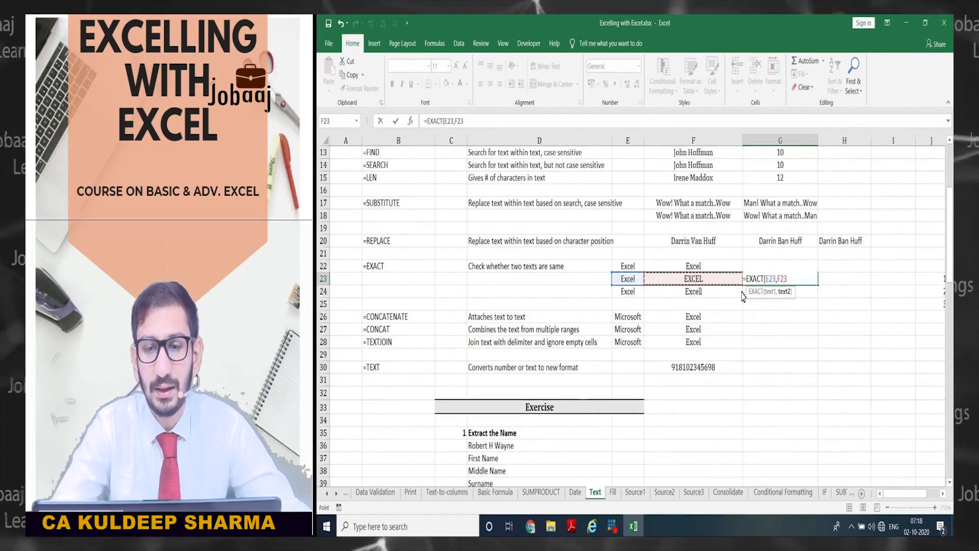
{"action": "type", "text": ")"}
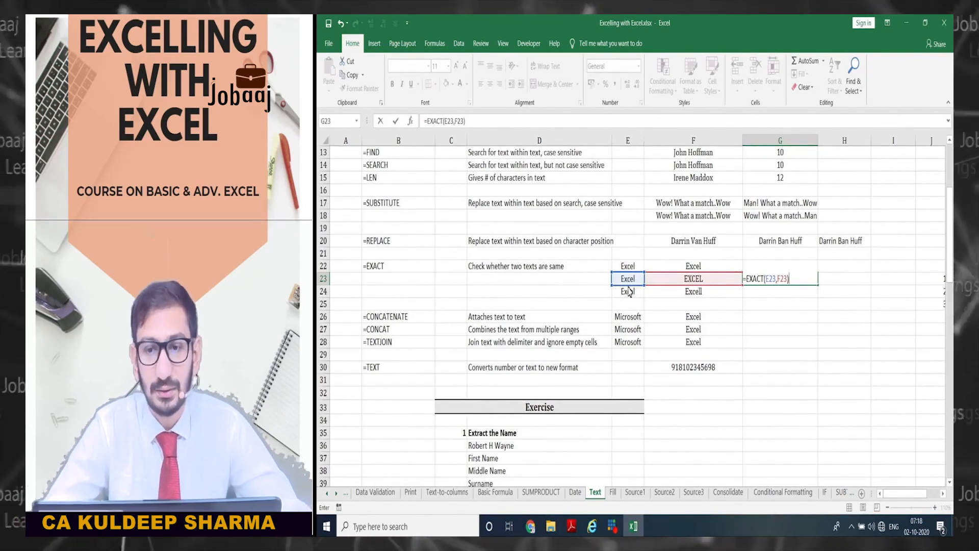
{"action": "key", "text": "Return"}
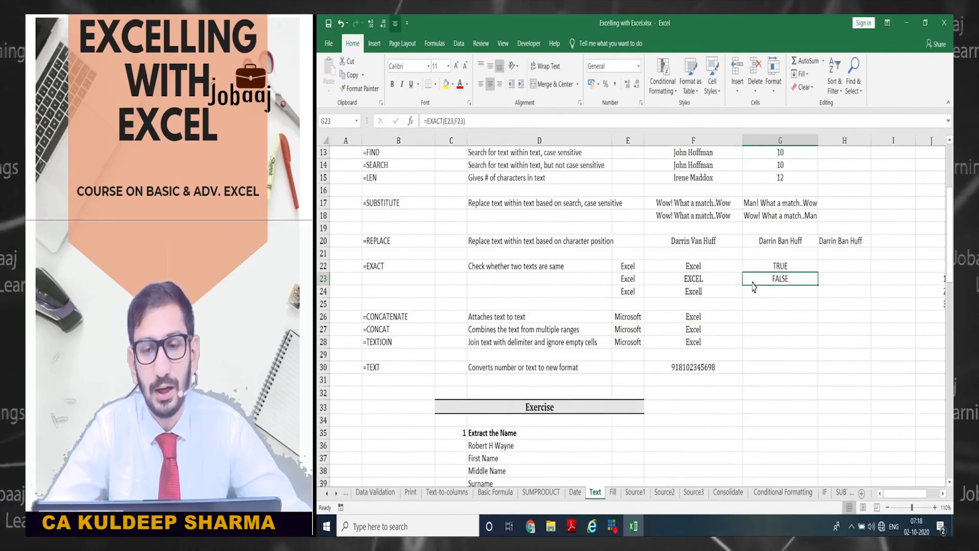
{"action": "left_click", "coordinate": [683, 280]}
{"action": "left_click", "coordinate": [632, 280]}
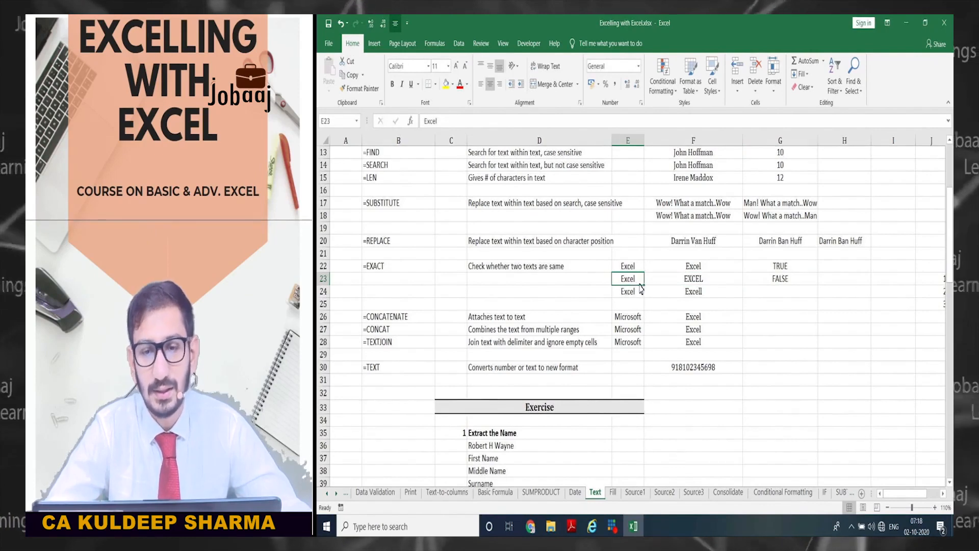
{"action": "key", "text": "Right"}
{"action": "key", "text": "Right"}
{"action": "key", "text": "Down"}
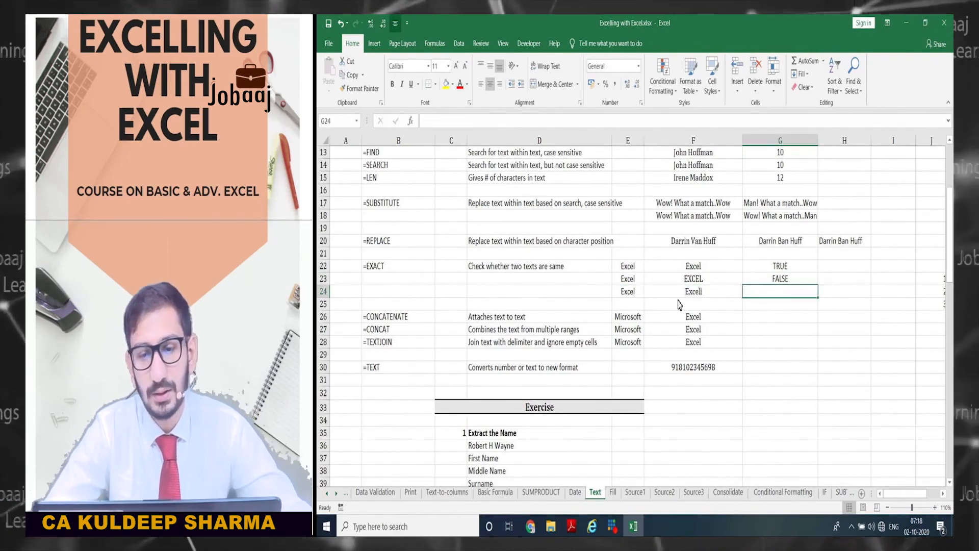
- Enter =EXACT(E24,F24) in G24, returning FALSE for Excell versus Excel
{"action": "type", "text": "=exac"}
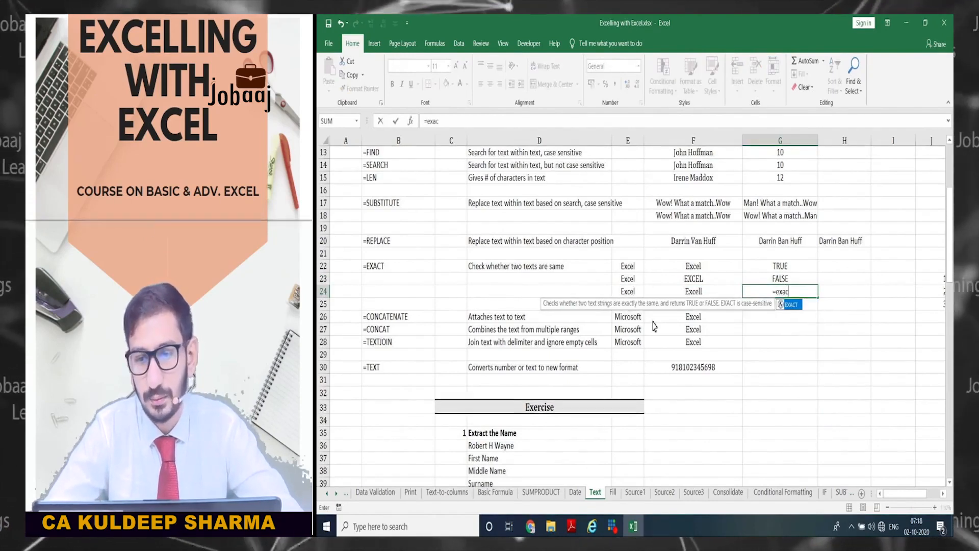
{"action": "key", "text": "Tab"}
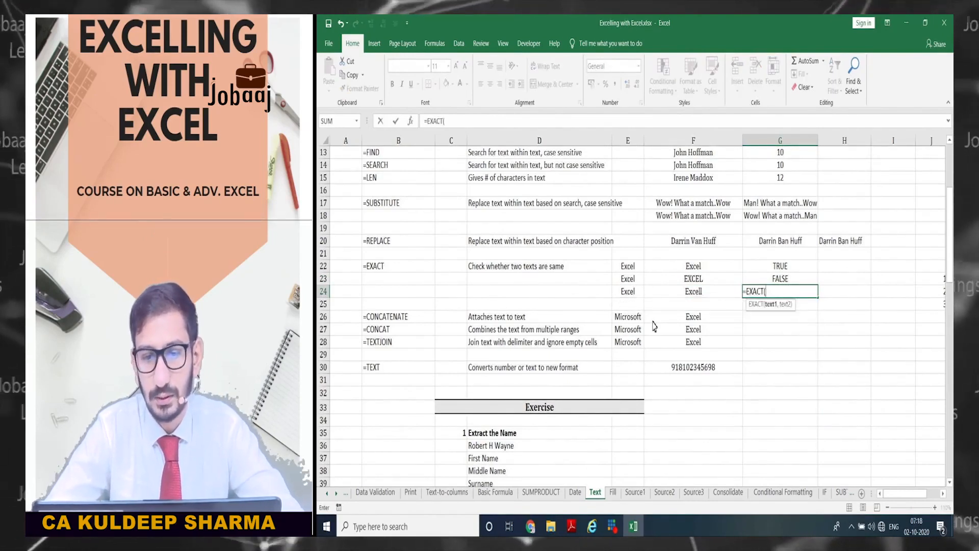
{"action": "key", "text": "Left"}
{"action": "key", "text": "Left"}
{"action": "type", "text": ","}
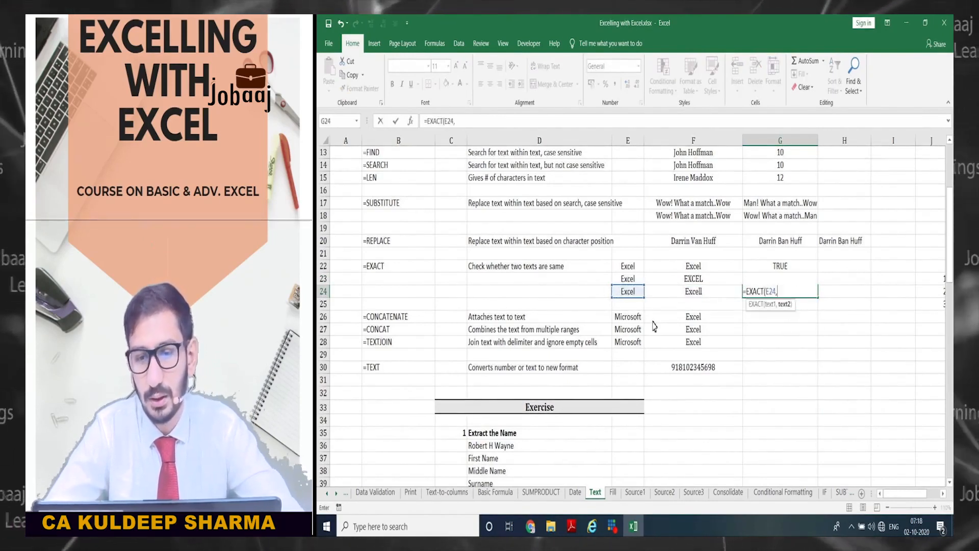
{"action": "key", "text": "Right"}
{"action": "type", "text": ")"}
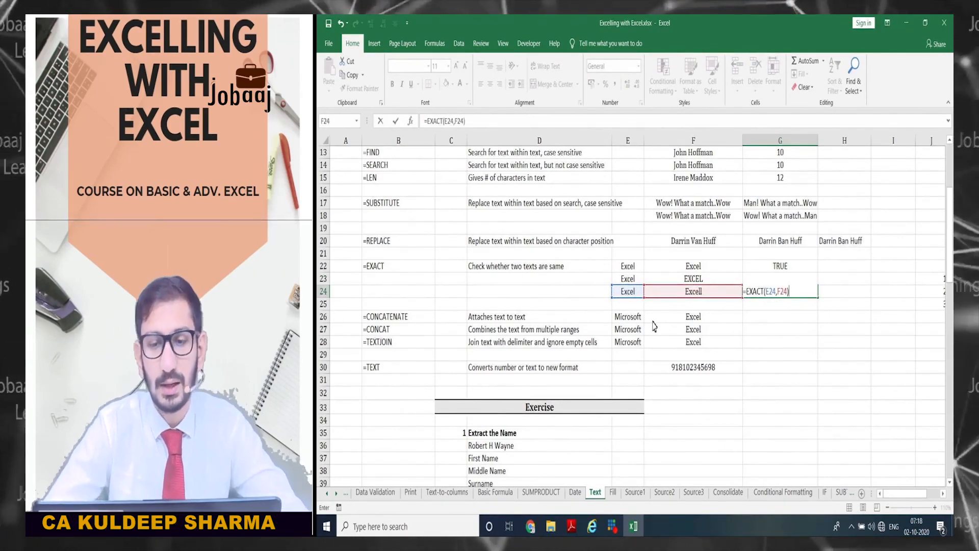
{"action": "key", "text": "Return"}
{"action": "key", "text": "Up"}
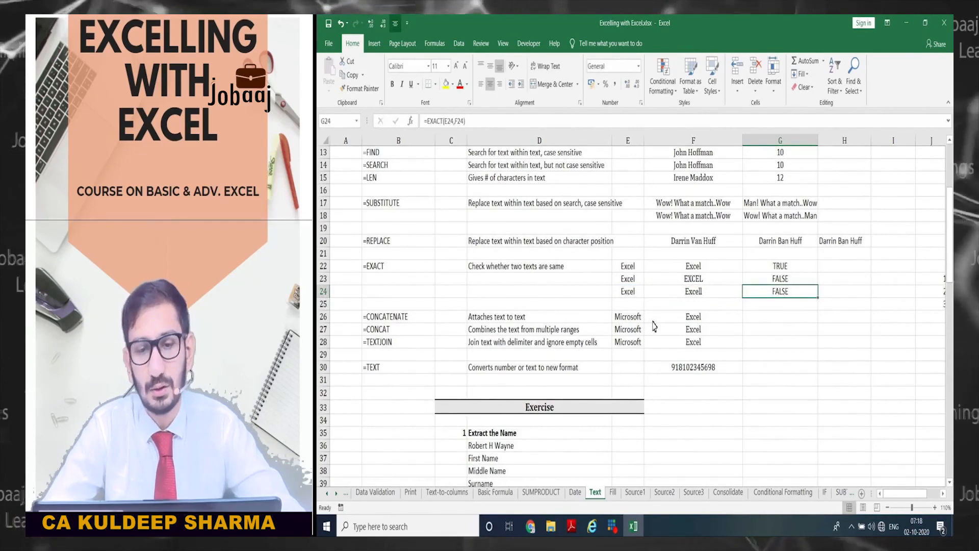
{"action": "key", "text": "Left"}
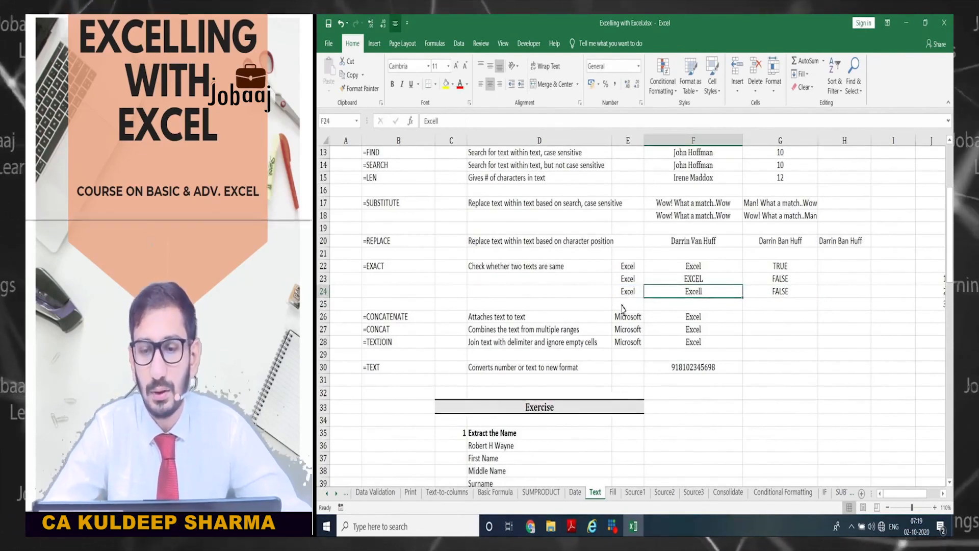
- Enter =E24=F24 in H24 as a plain equality check, giving FALSE
{"action": "key", "text": "Right"}
{"action": "key", "text": "Right"}
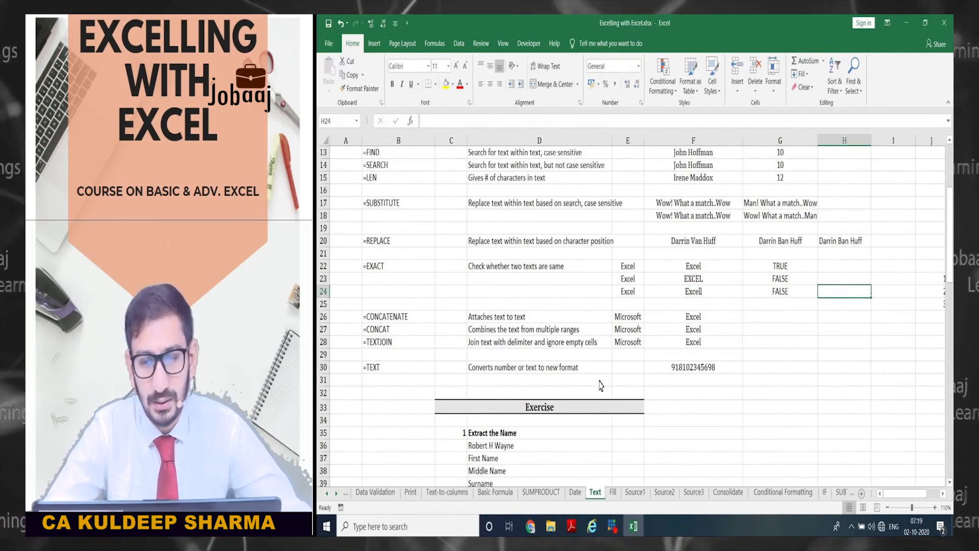
{"action": "type", "text": "="}
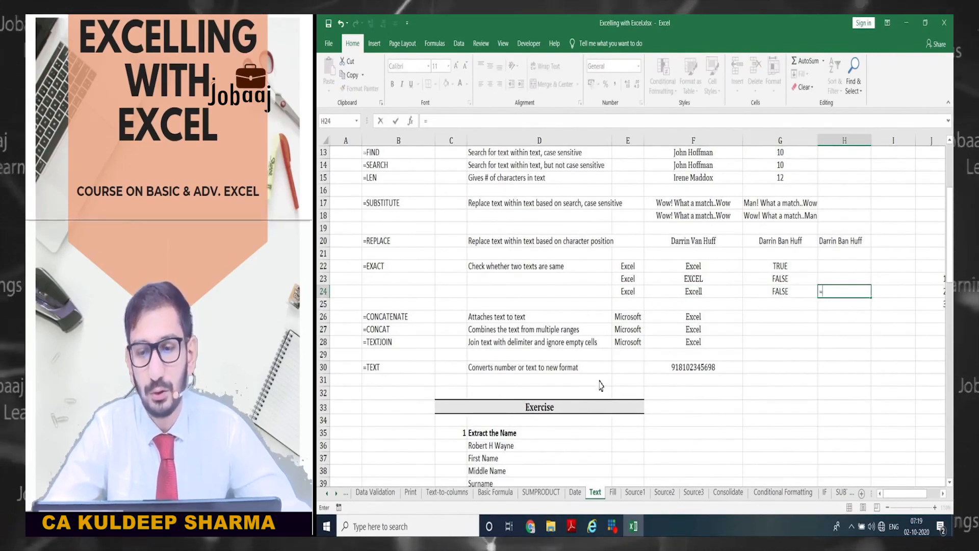
{"action": "key", "text": "Left"}
{"action": "key", "text": "Left"}
{"action": "key", "text": "Left"}
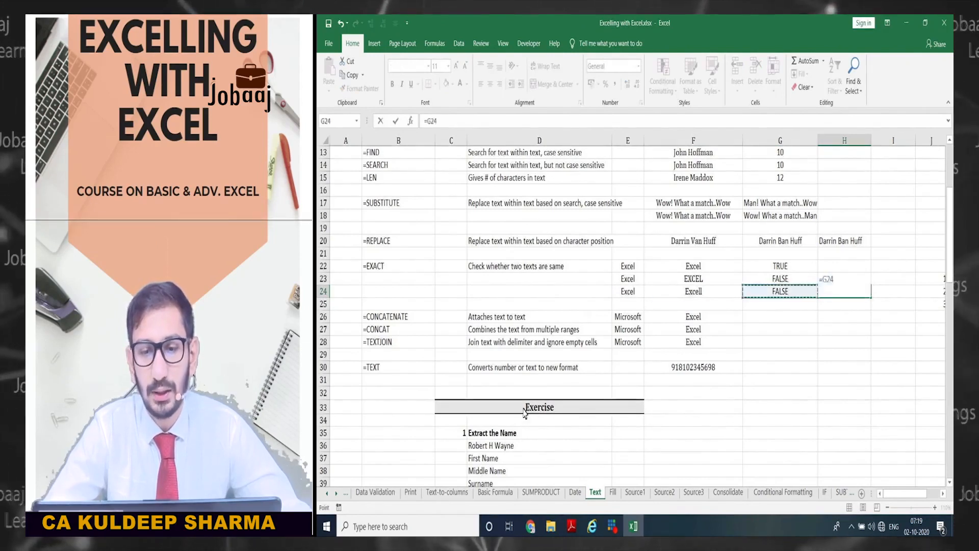
{"action": "type", "text": "="}
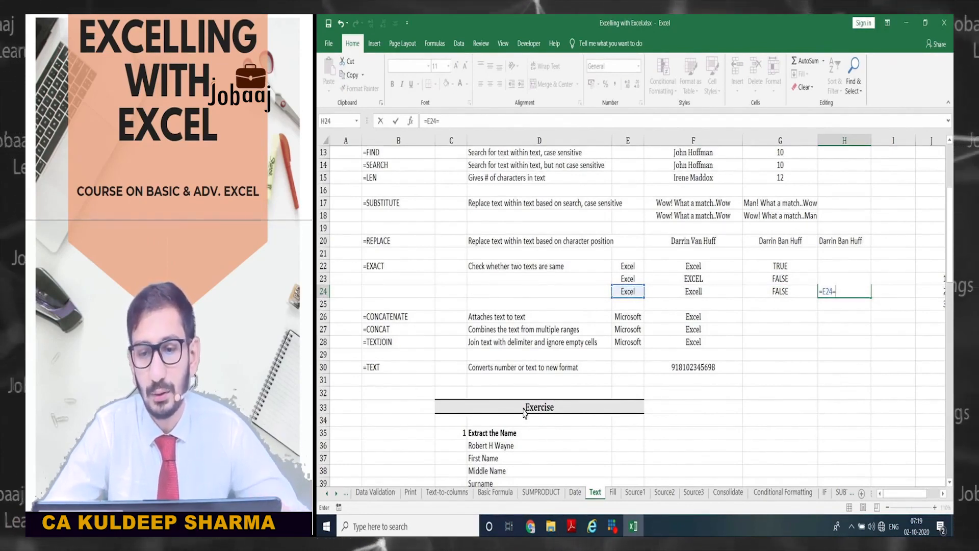
{"action": "key", "text": "Left"}
{"action": "key", "text": "Left"}
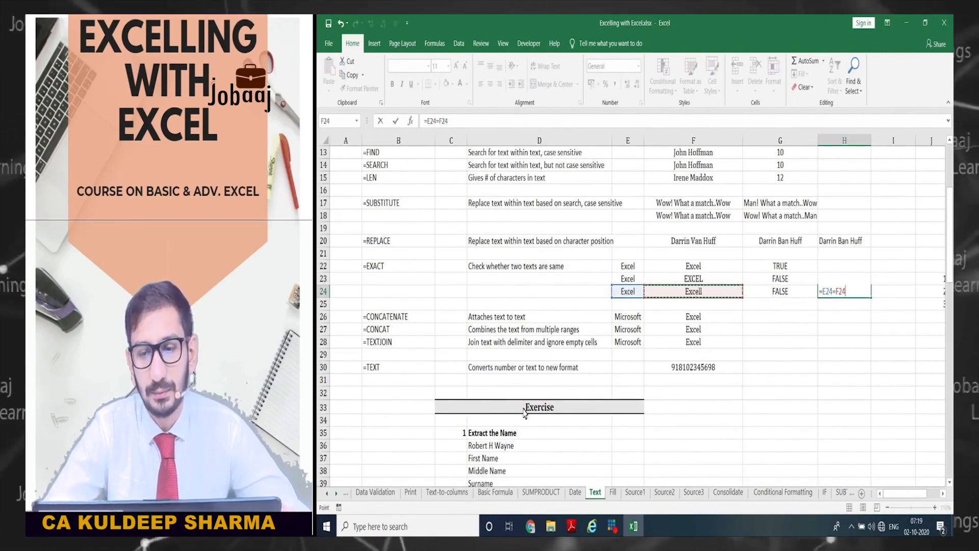
{"action": "key", "text": "ctrl+Return"}
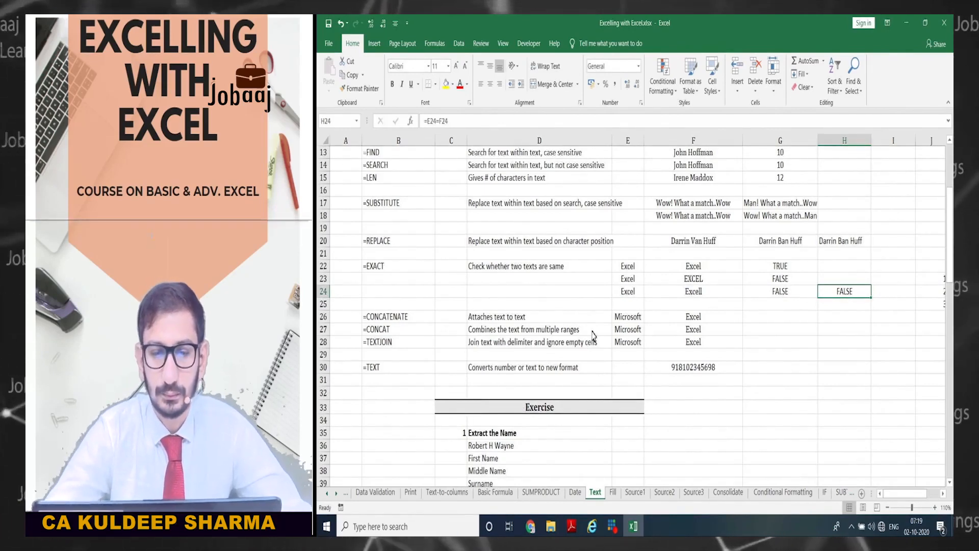
- Look over the CONCATENATE row's Microsoft and Excel texts in E26 and F26
{"action": "left_click", "coordinate": [755, 320]}
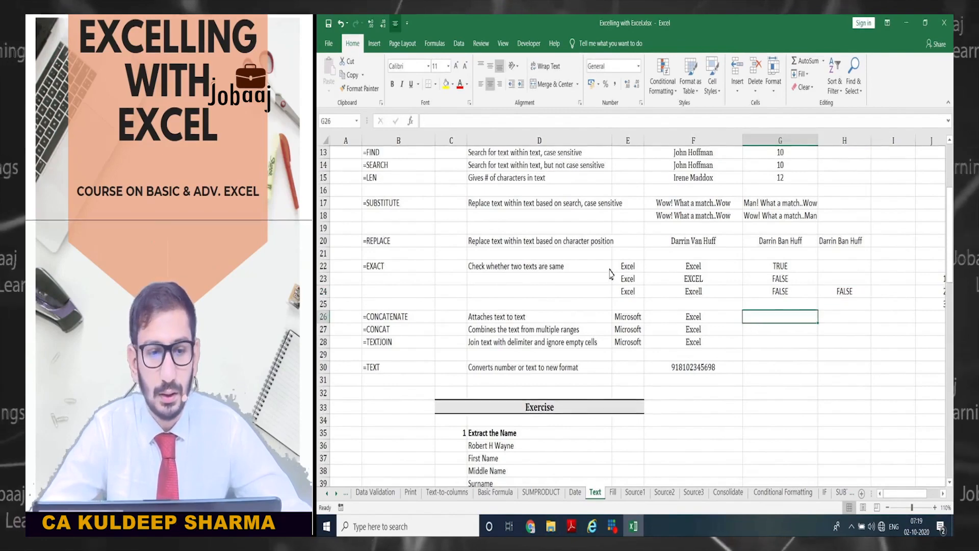
{"action": "scroll", "coordinate": [542, 324], "scroll_direction": "down", "scroll_amount": 1}
{"action": "scroll", "coordinate": [542, 324], "scroll_direction": "down", "scroll_amount": 1}
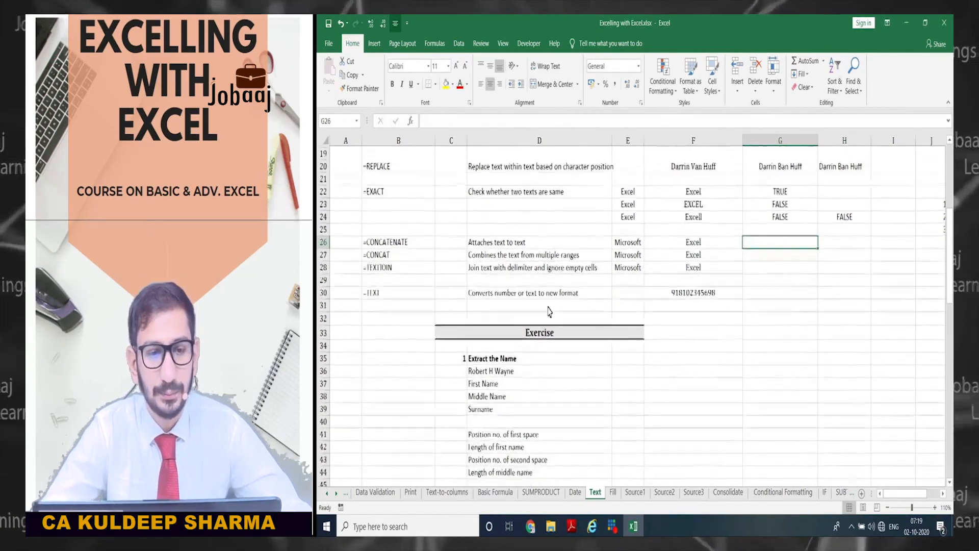
{"action": "left_click", "coordinate": [421, 242]}
{"action": "key", "text": "Right"}
{"action": "key", "text": "Right"}
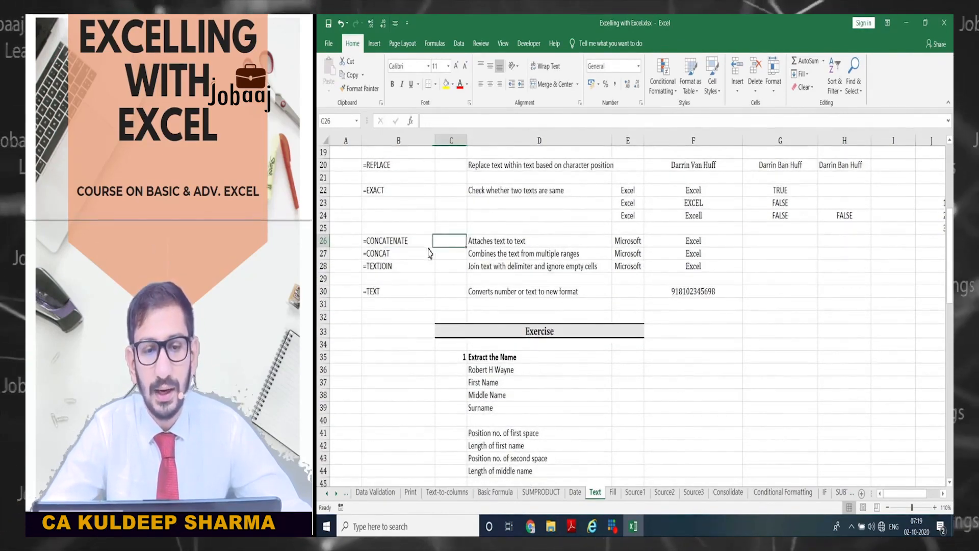
{"action": "key", "text": "Right"}
{"action": "key", "text": "Right"}
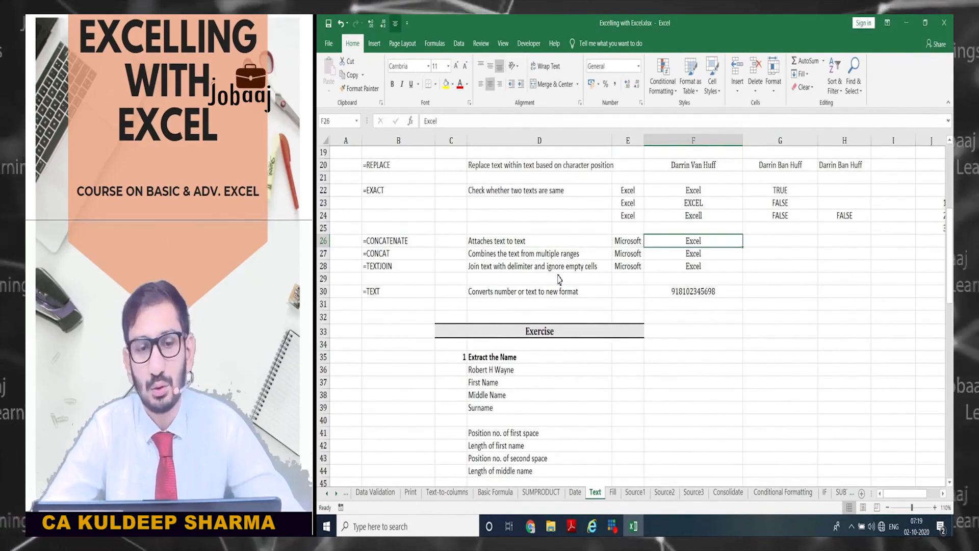
{"action": "key", "text": "Right"}
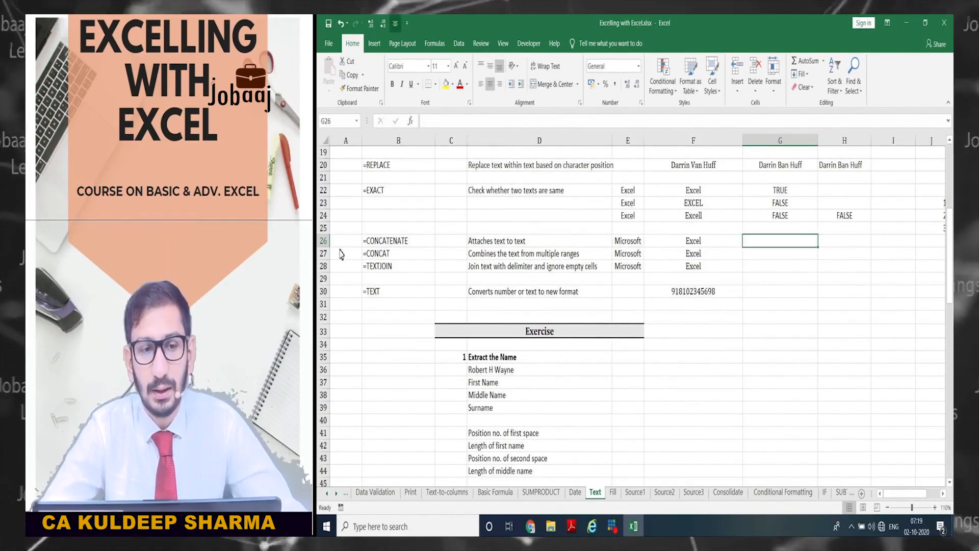
{"action": "scroll", "coordinate": [339, 245], "scroll_direction": "up", "scroll_amount": 6}
{"action": "scroll", "coordinate": [388, 219], "scroll_direction": "down", "scroll_amount": 6}
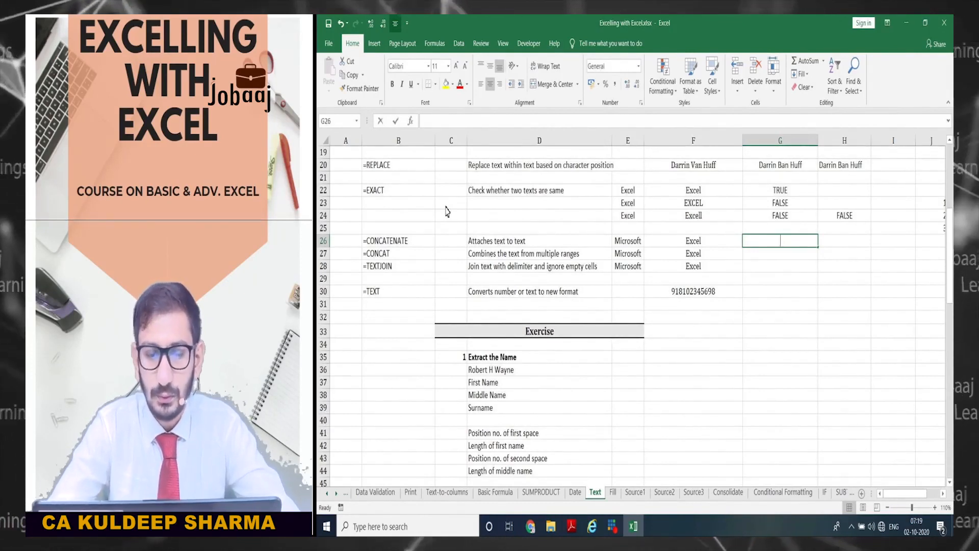
- Enter =CONCATENATE(E26,F26) in G26, producing MicrosoftExcel
{"action": "type", "text": "="}
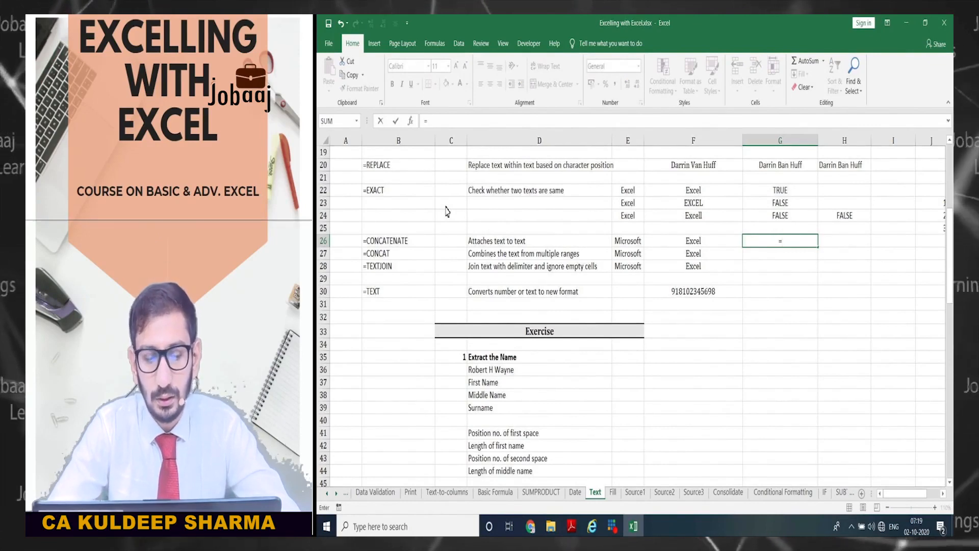
{"action": "type", "text": "conc"}
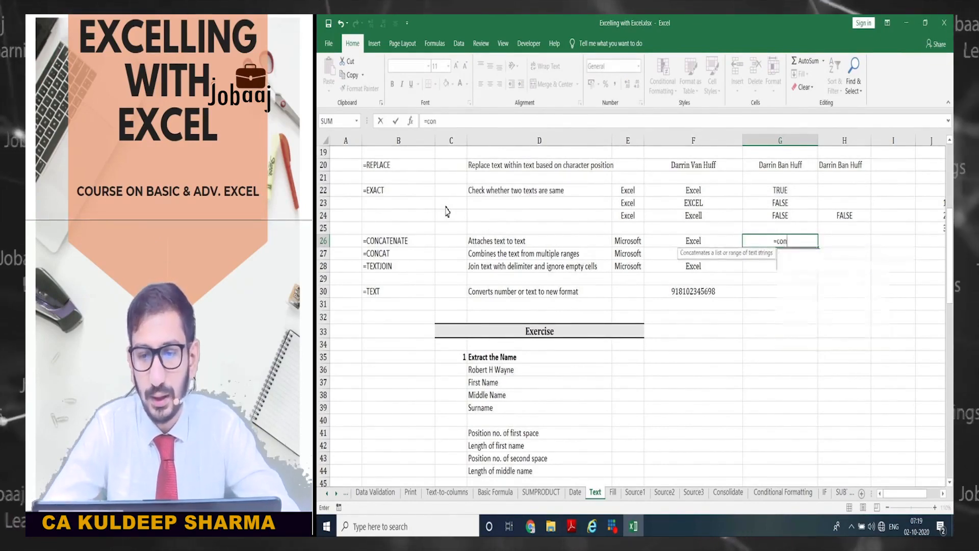
{"action": "key", "text": "Tab"}
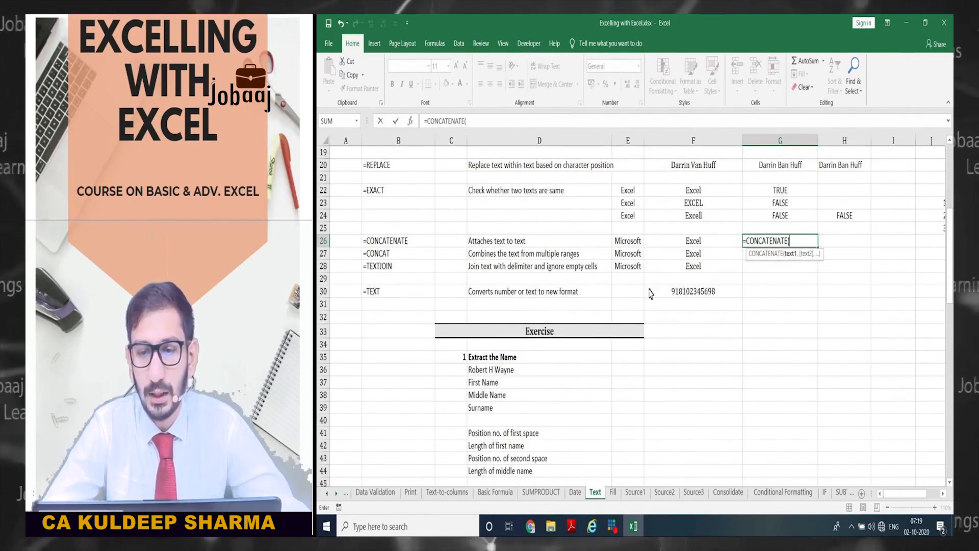
{"action": "key", "text": "Left"}
{"action": "key", "text": "Left"}
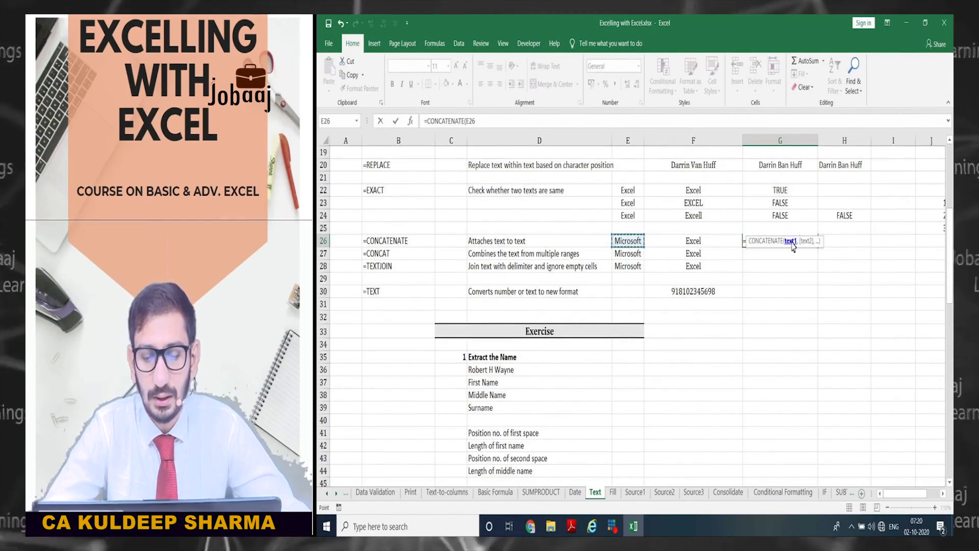
{"action": "type", "text": ","}
{"action": "key", "text": "Right"}
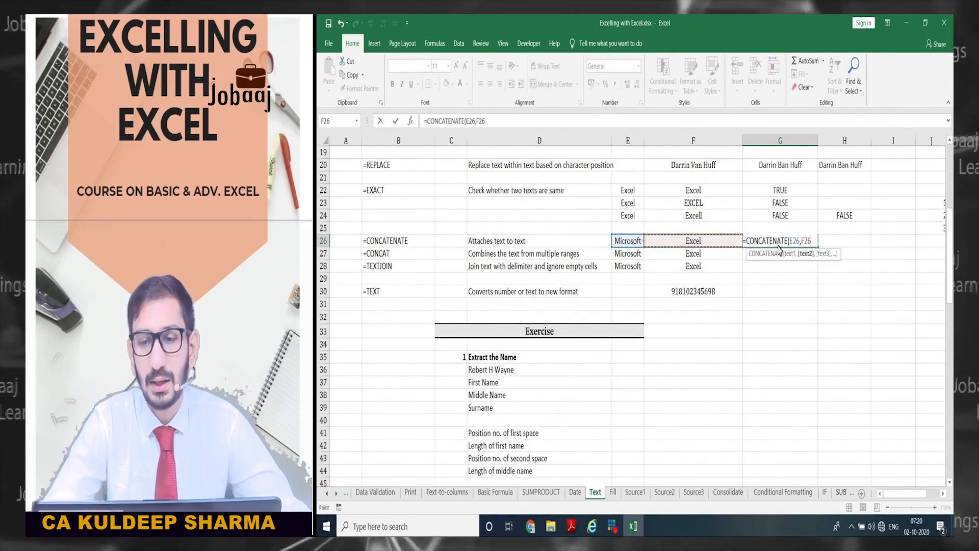
{"action": "type", "text": ")"}
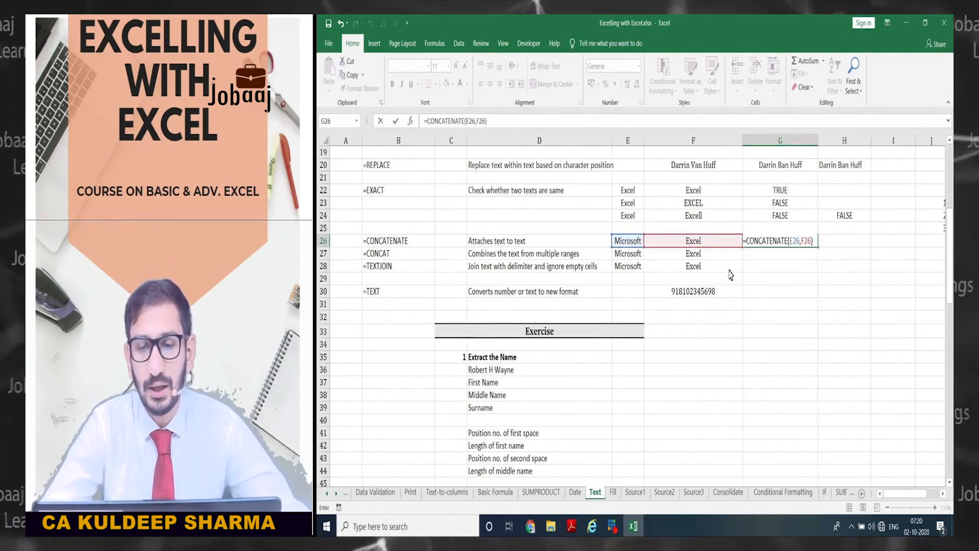
{"action": "key", "text": "Return"}
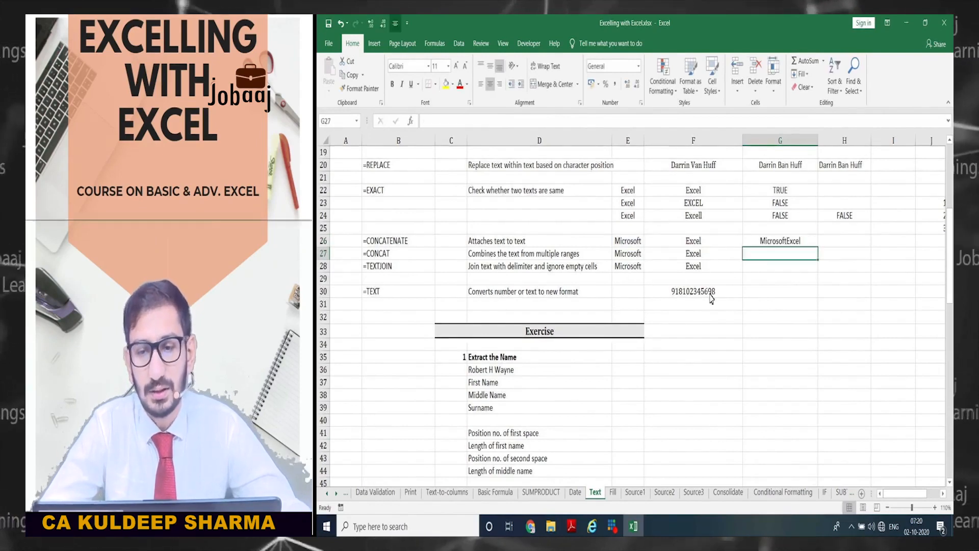
{"action": "key", "text": "Up"}
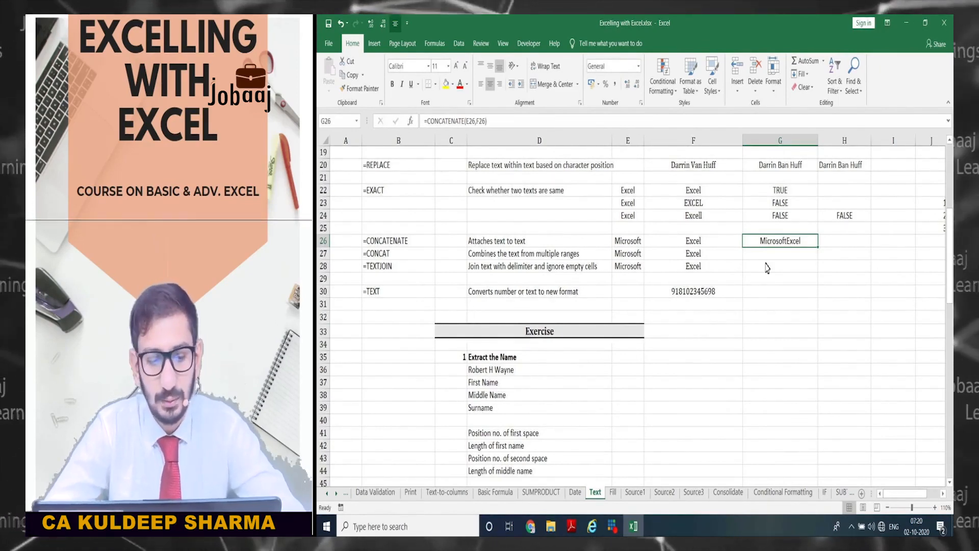
- Enter =CONCATENATE(E26," ",F26) in H26, producing Microsoft Excel
{"action": "key", "text": "Right"}
{"action": "type", "text": "=concate"}
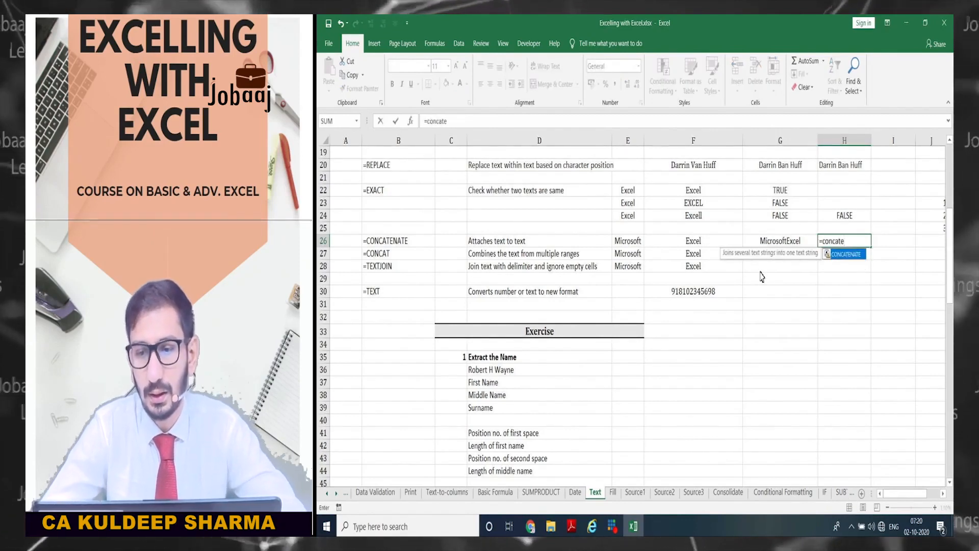
{"action": "key", "text": "Tab"}
{"action": "key", "text": "Left"}
{"action": "key", "text": "Left"}
{"action": "key", "text": "Left"}
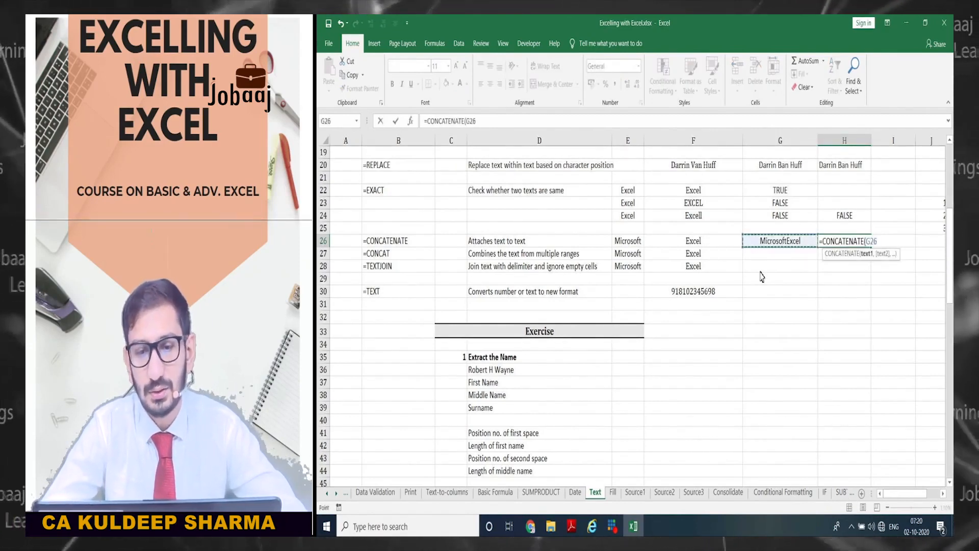
{"action": "type", "text": ","}
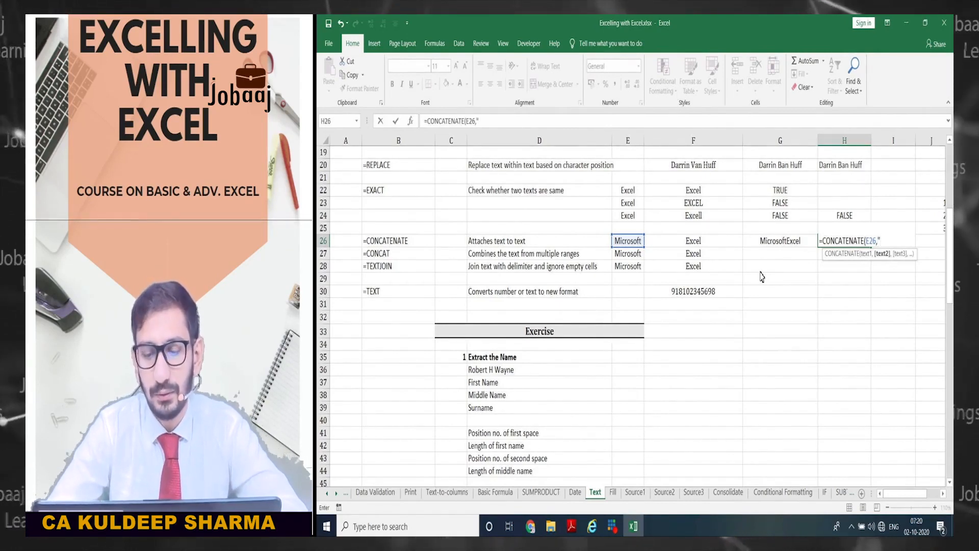
{"action": "type", "text": "\""}
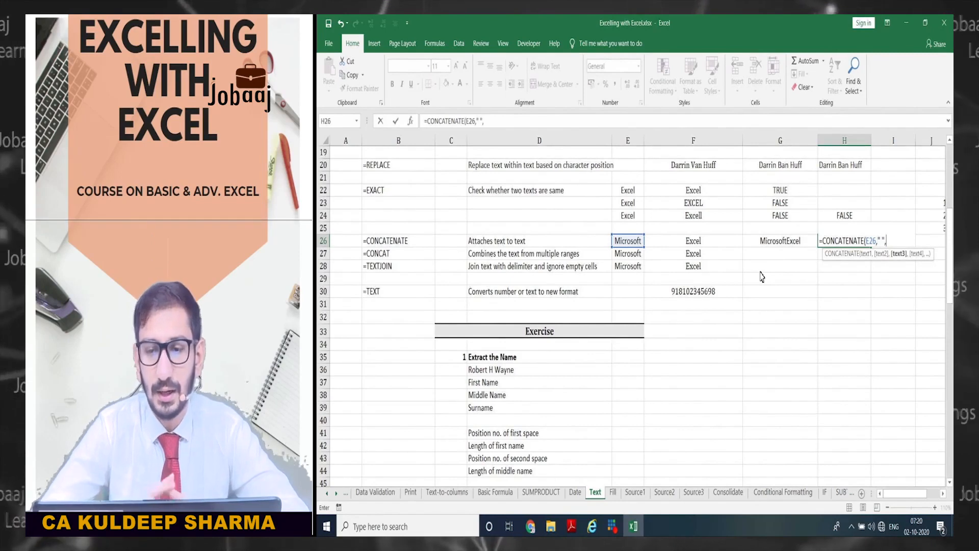
{"action": "type", "text": ","}
{"action": "key", "text": "Left"}
{"action": "key", "text": "Left"}
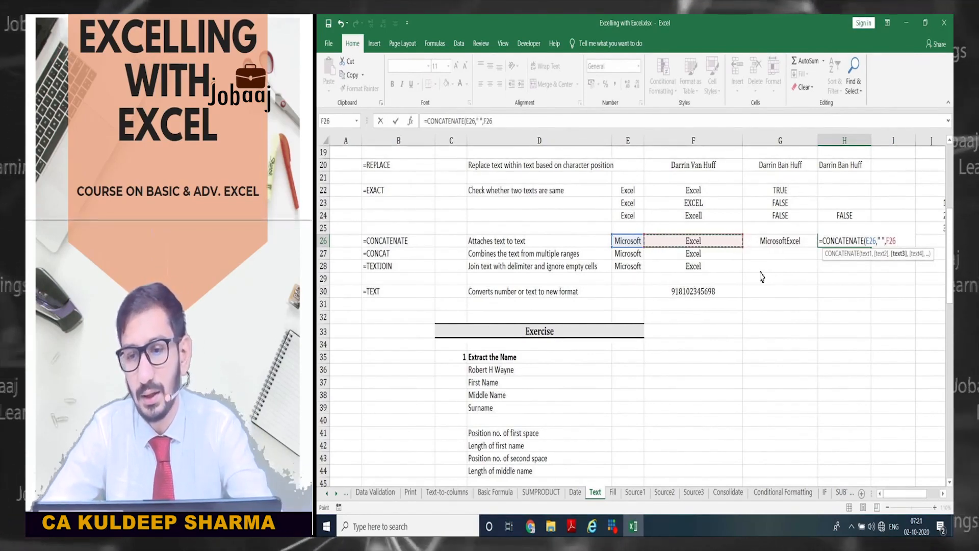
{"action": "type", "text": ")"}
{"action": "key", "text": "Return"}
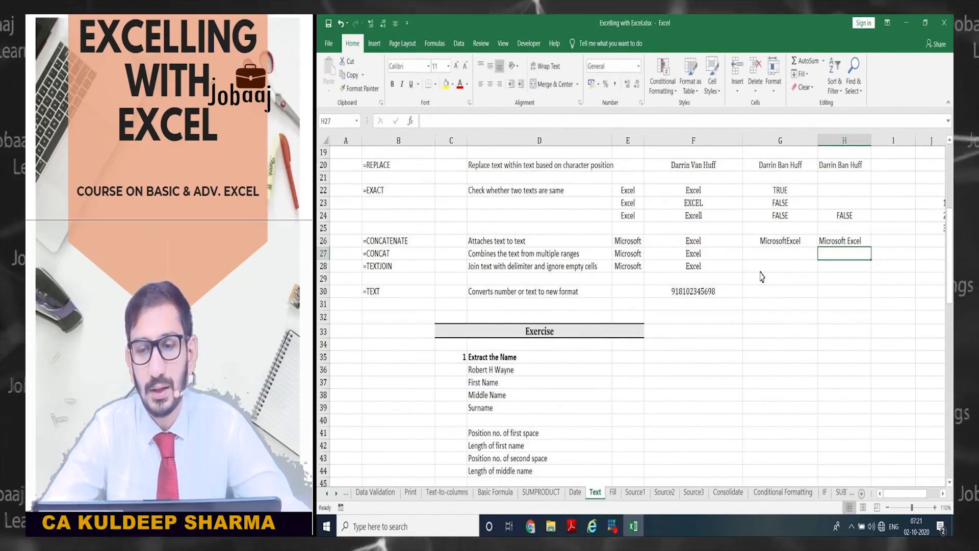
- Compare H26's spaced formula with G26's, then look over the CONCAT row 27
{"action": "key", "text": "Up"}
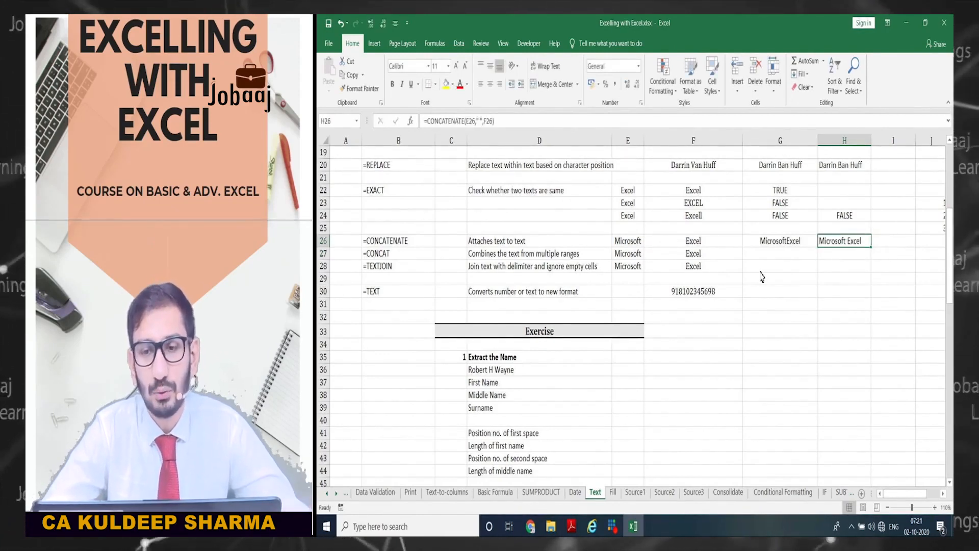
{"action": "key", "text": "Left"}
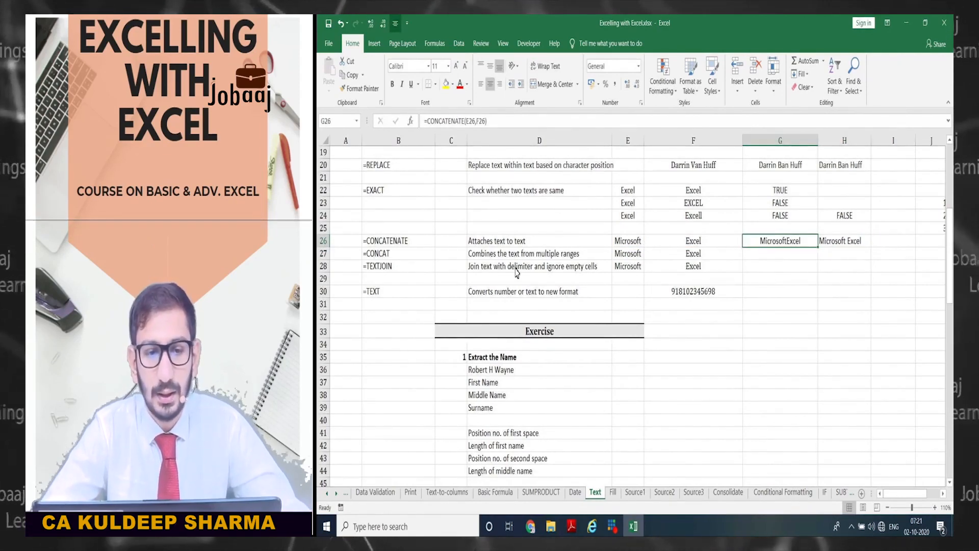
{"action": "left_click", "coordinate": [463, 255]}
{"action": "key", "text": "Left"}
{"action": "key", "text": "Right"}
{"action": "key", "text": "Right"}
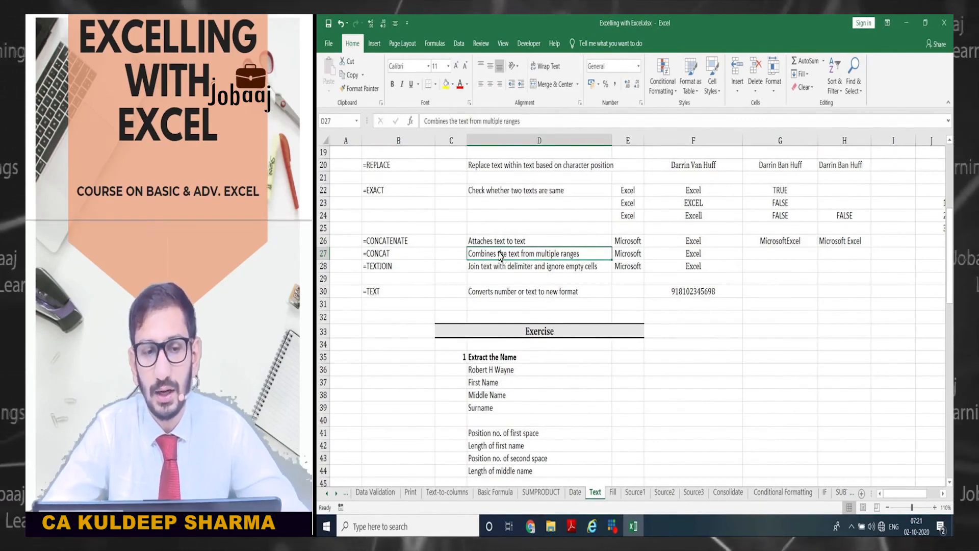
- Enter =CONCAT(E27,F27) in G27, producing MicrosoftExcel
{"action": "key", "text": "Right"}
{"action": "key", "text": "Right"}
{"action": "key", "text": "Right"}
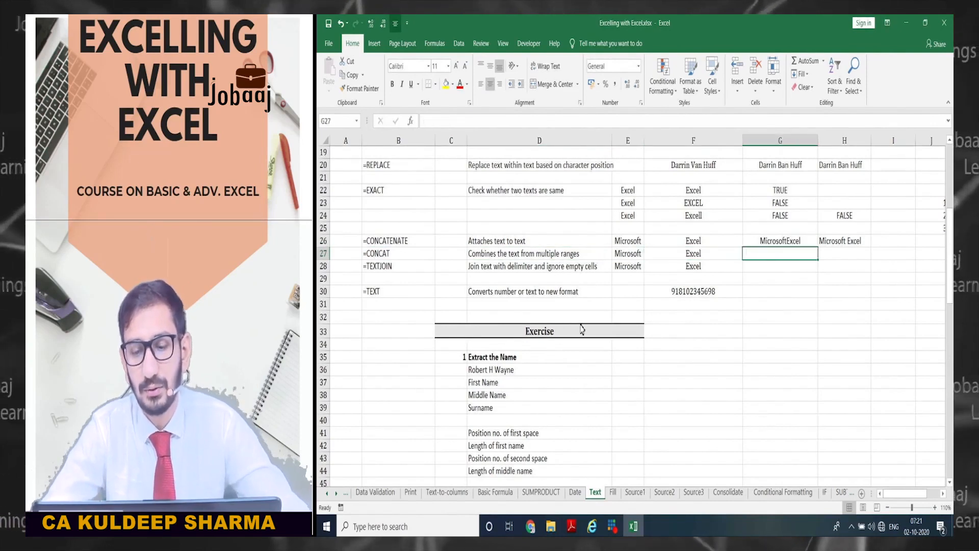
{"action": "type", "text": "="}
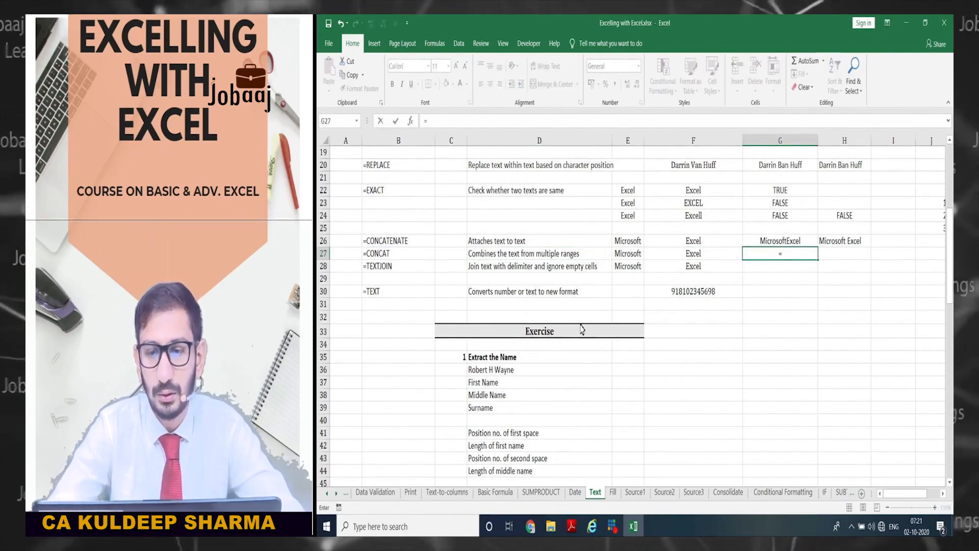
{"action": "type", "text": "conc"}
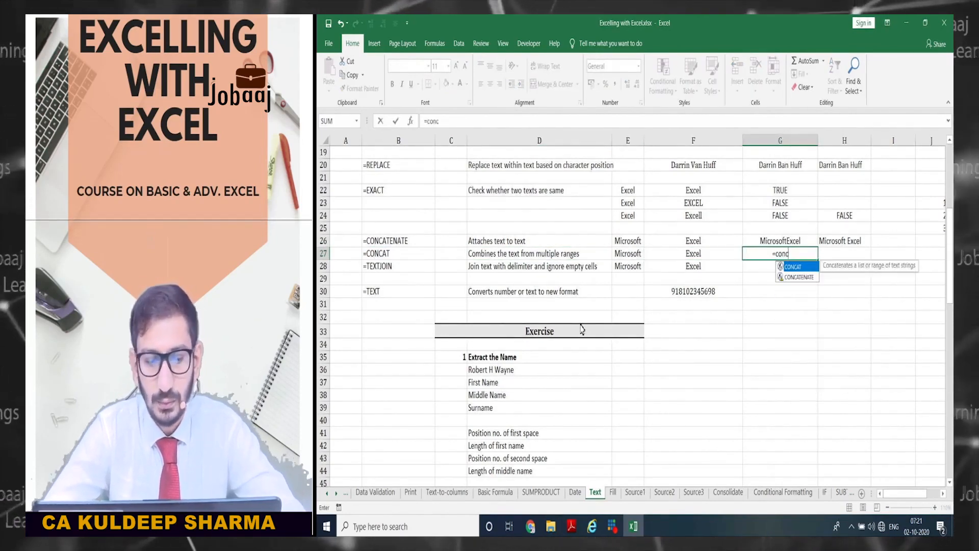
{"action": "key", "text": "Tab"}
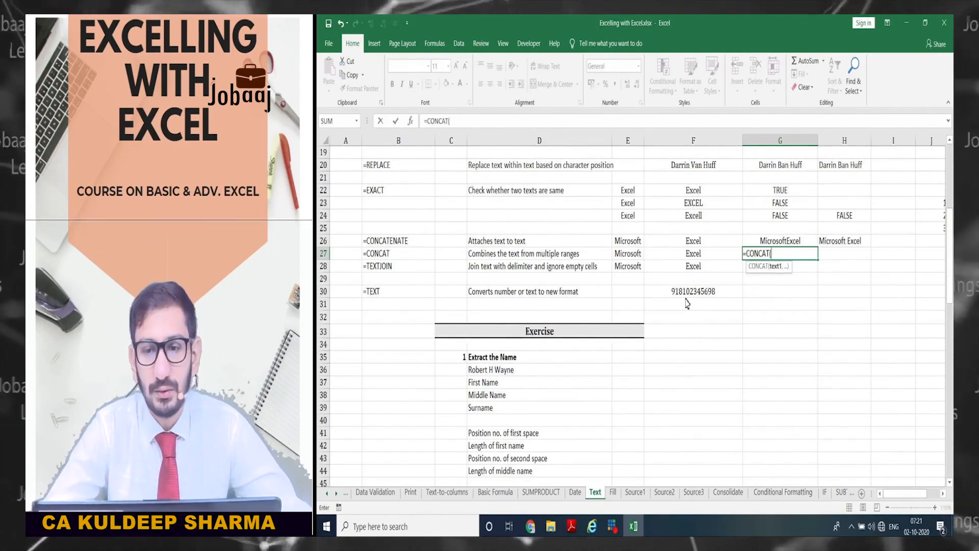
{"action": "key", "text": "Left"}
{"action": "key", "text": "Left"}
{"action": "key", "text": "Left"}
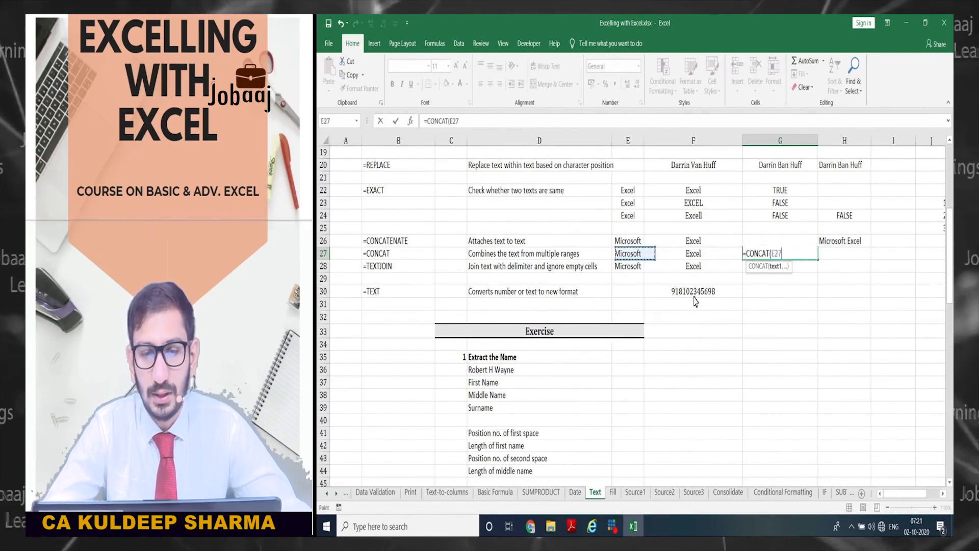
{"action": "key", "text": "Right"}
{"action": "type", "text": ","}
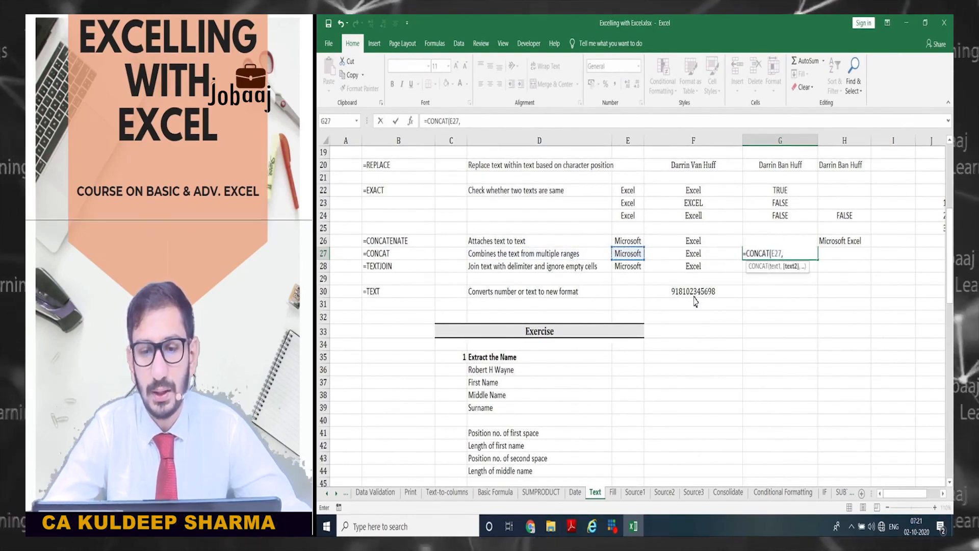
{"action": "key", "text": "Right"}
{"action": "type", "text": ")"}
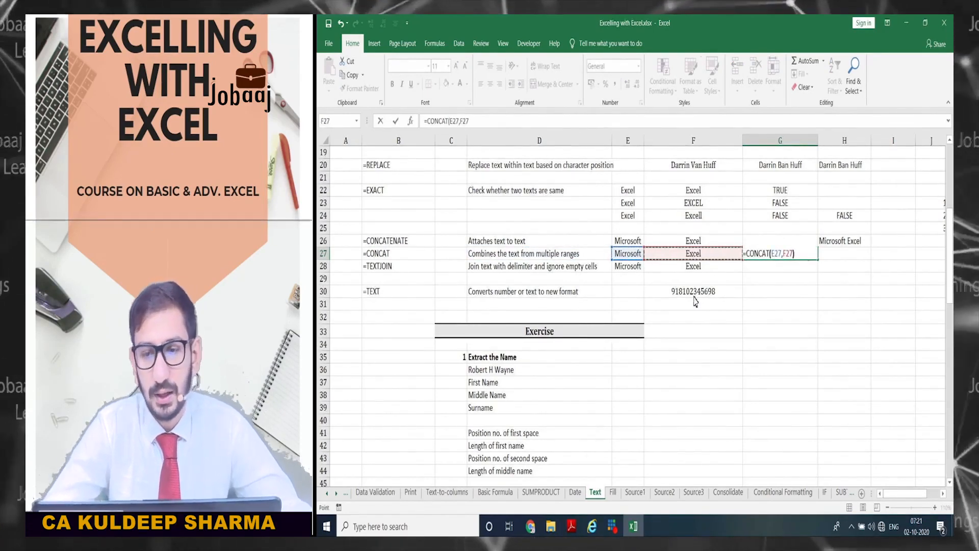
{"action": "key", "text": "Return"}
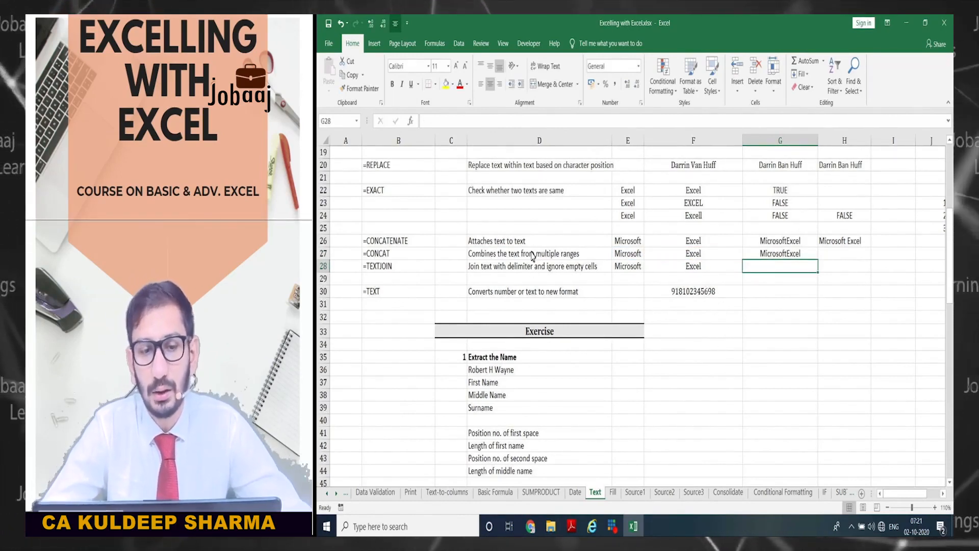
- Start =CONCAT(E27:F27 in H27 using the E27:F27 range
{"action": "key", "text": "Right"}
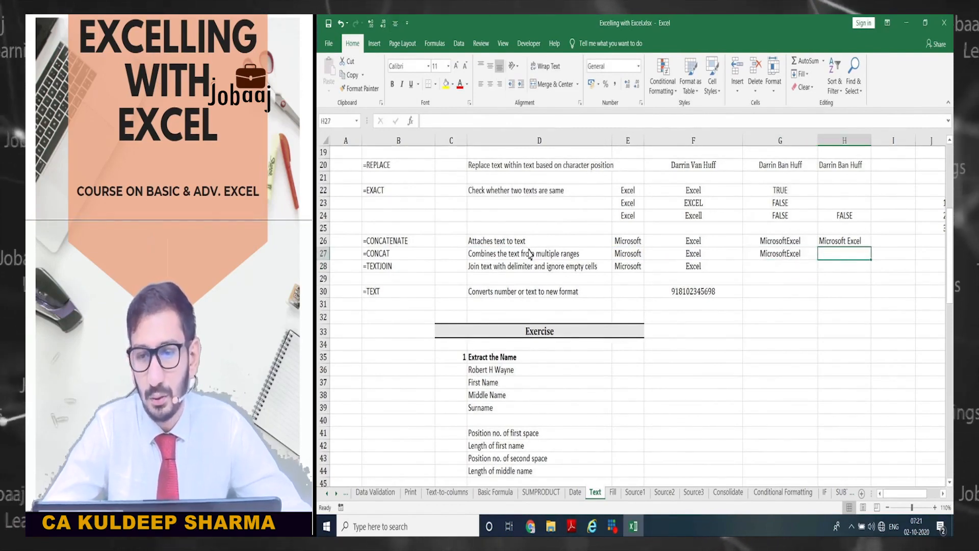
{"action": "type", "text": "="}
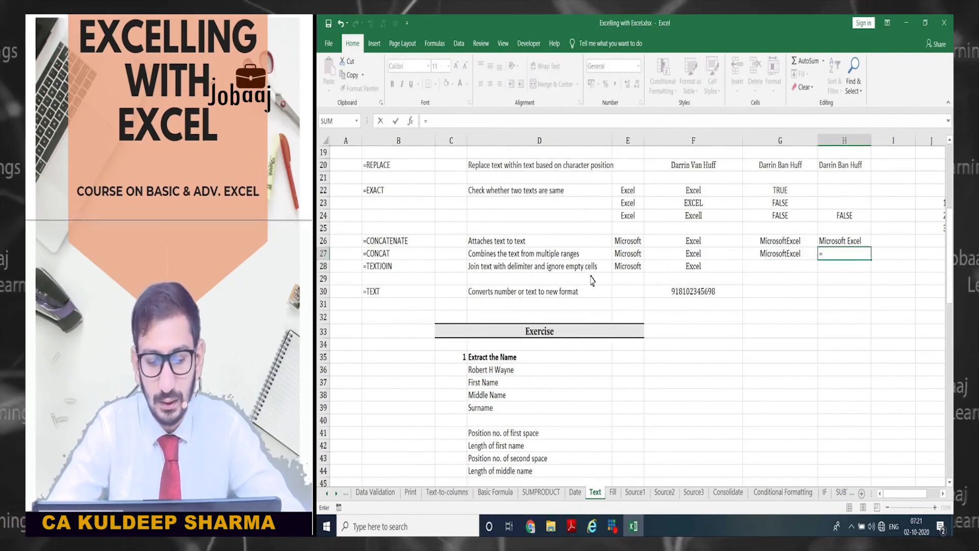
{"action": "type", "text": "CONCAT("}
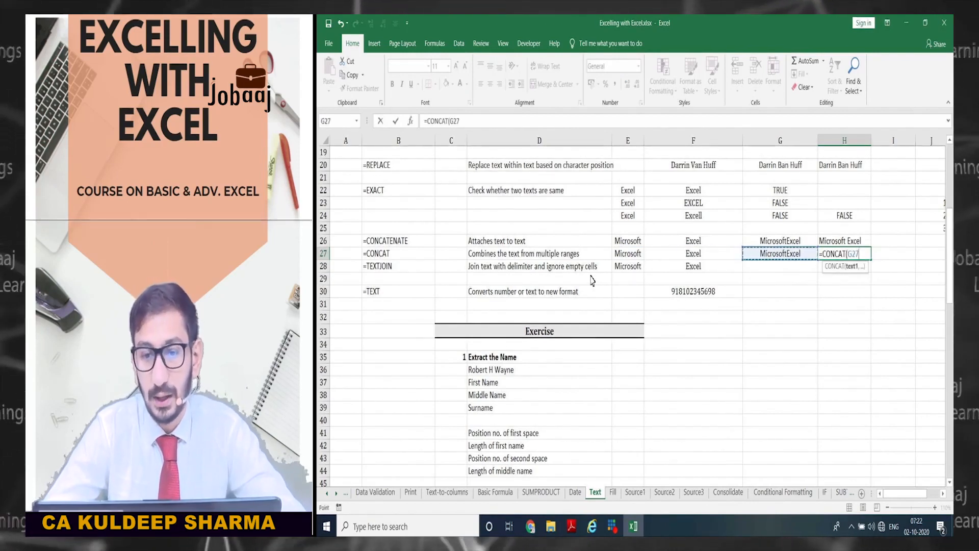
{"action": "key", "text": "Left"}
{"action": "key", "text": "Left"}
{"action": "key", "text": "shift+Right"}
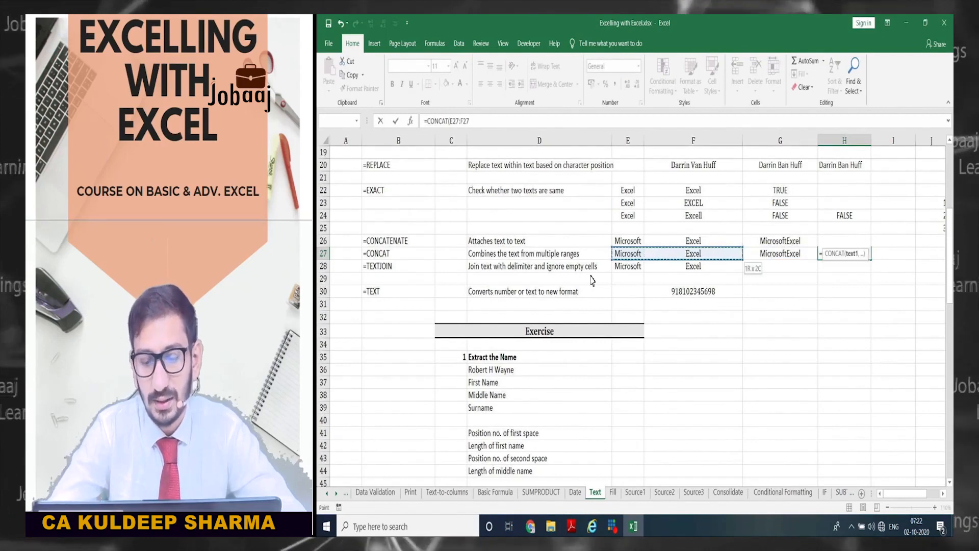
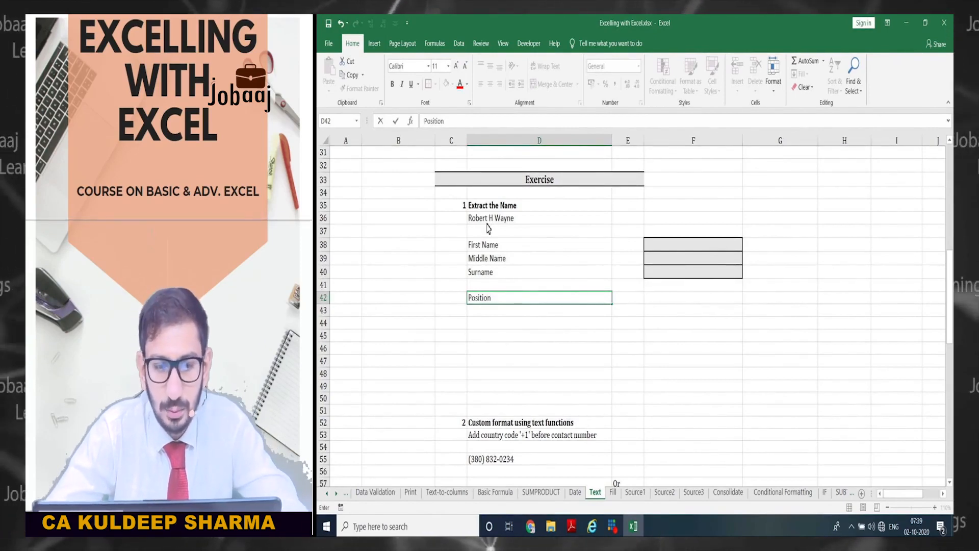
- Complete the D42 label 'Position of first space', then check the worked FIND example's formula
{"action": "type", "text": "firs"}
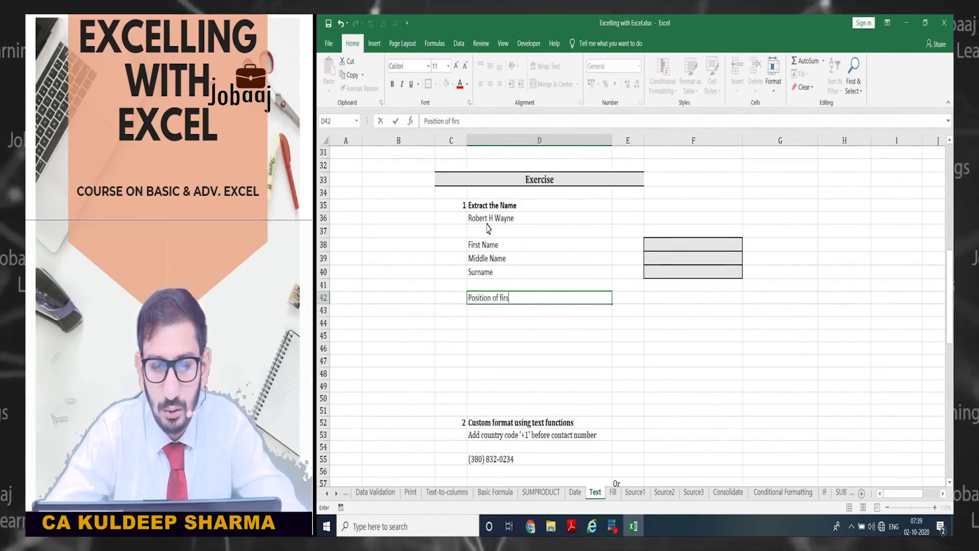
{"action": "type", "text": "t sp"}
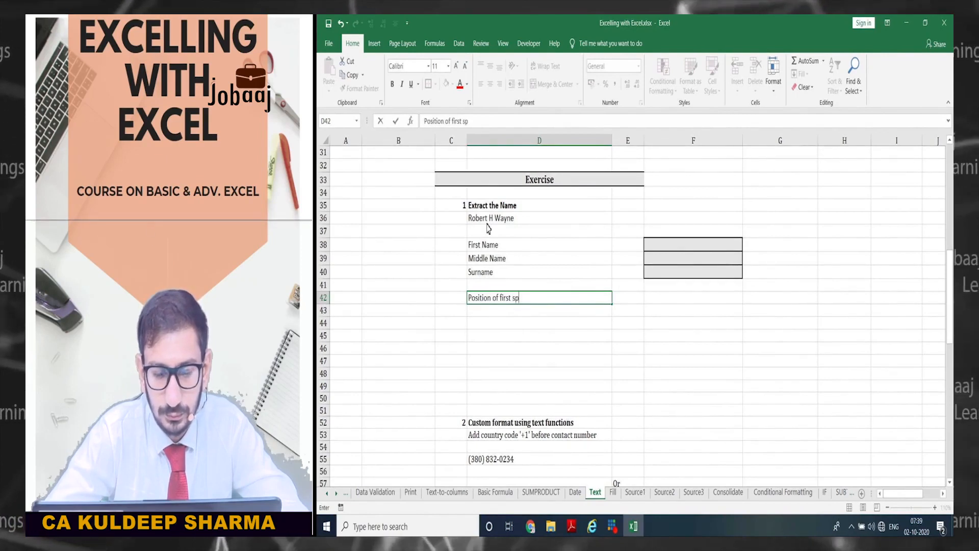
{"action": "type", "text": "ace"}
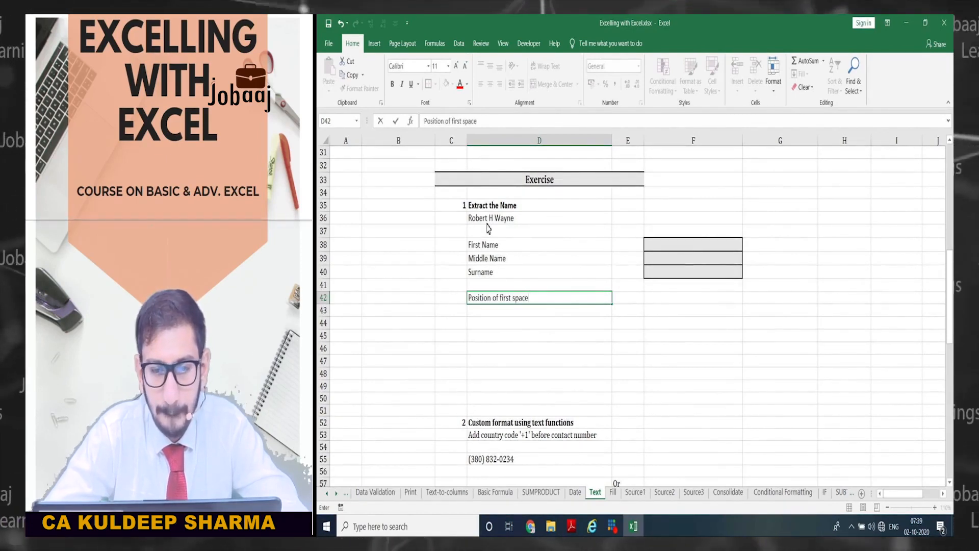
{"action": "key", "text": "Tab"}
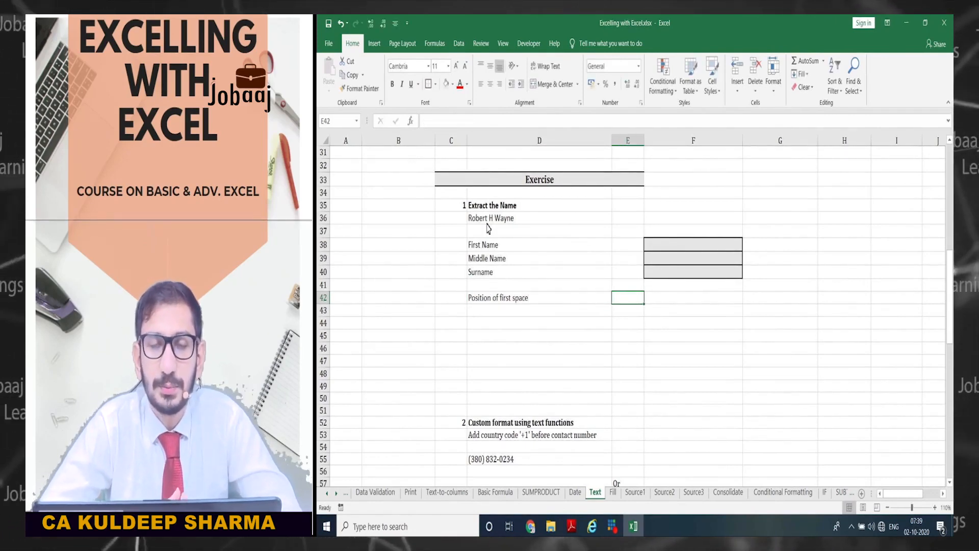
{"action": "scroll", "coordinate": [489, 315], "scroll_direction": "up", "scroll_amount": 7}
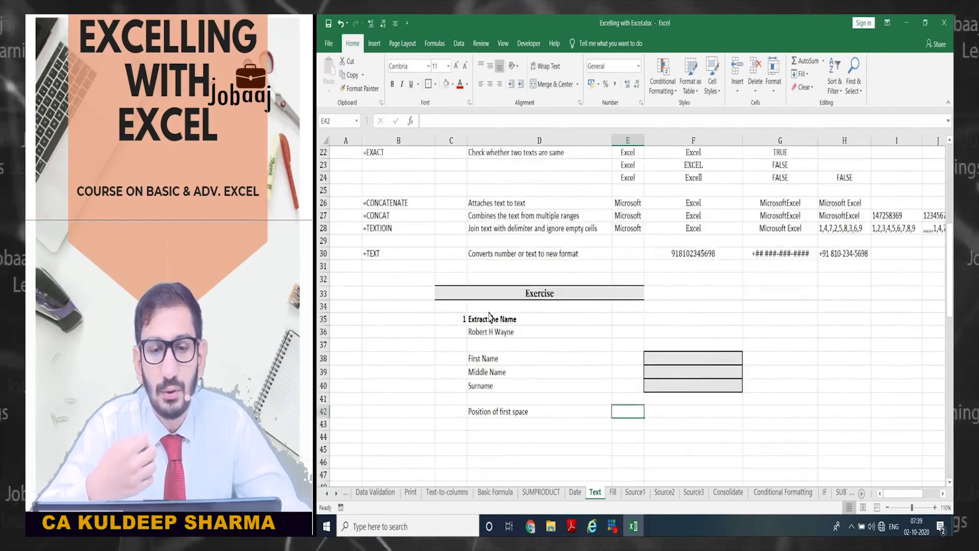
{"action": "scroll", "coordinate": [489, 315], "scroll_direction": "up", "scroll_amount": 1}
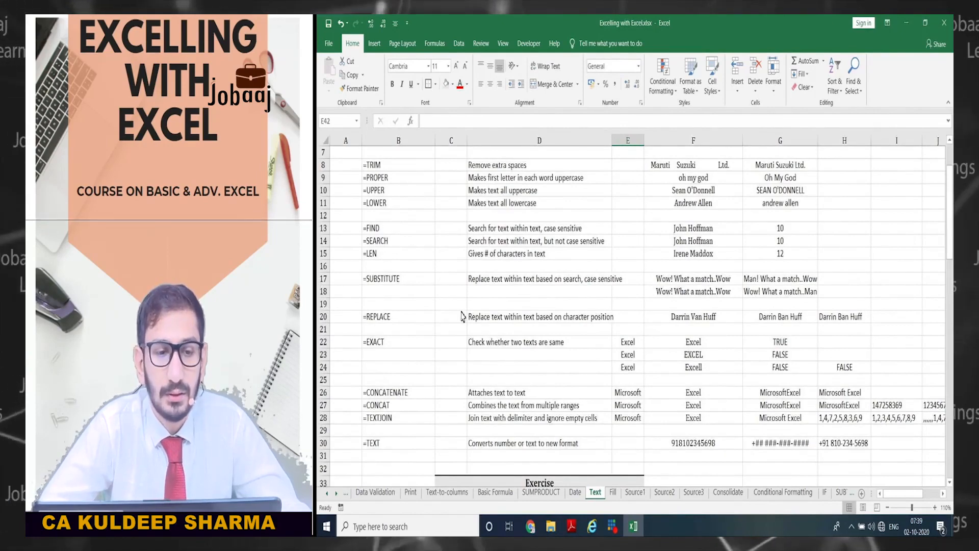
{"action": "scroll", "coordinate": [489, 311], "scroll_direction": "up", "scroll_amount": 2}
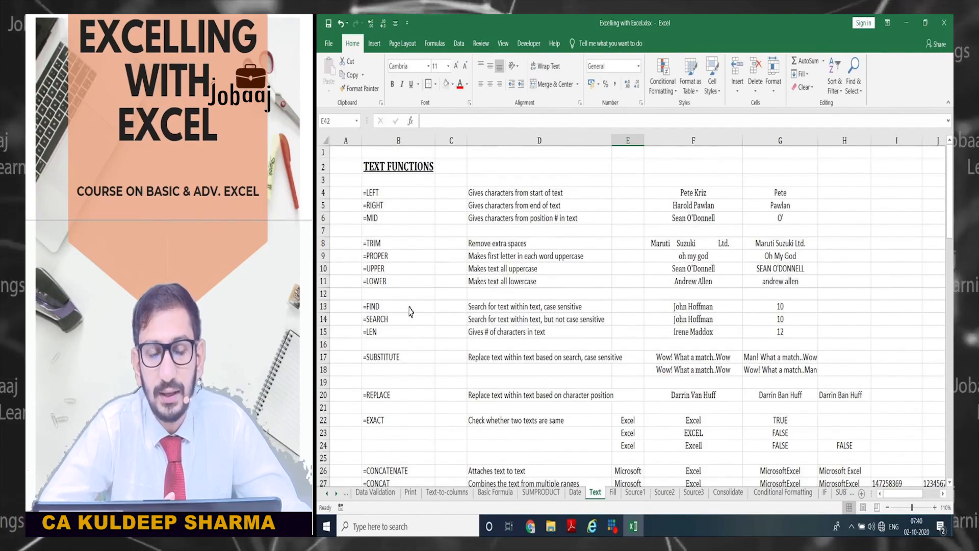
{"action": "left_click_drag", "start_coordinate": [396, 307], "coordinate": [413, 313]}
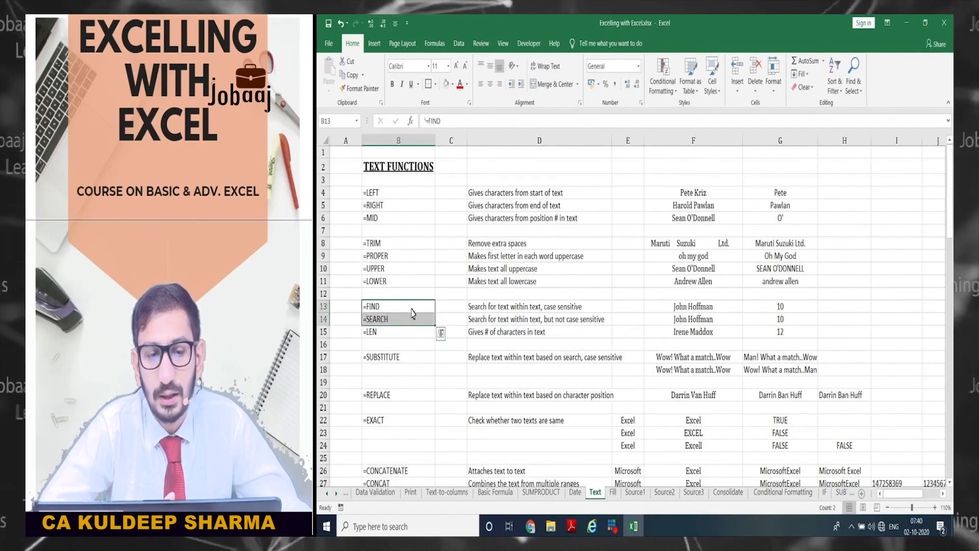
{"action": "left_click", "coordinate": [753, 310]}
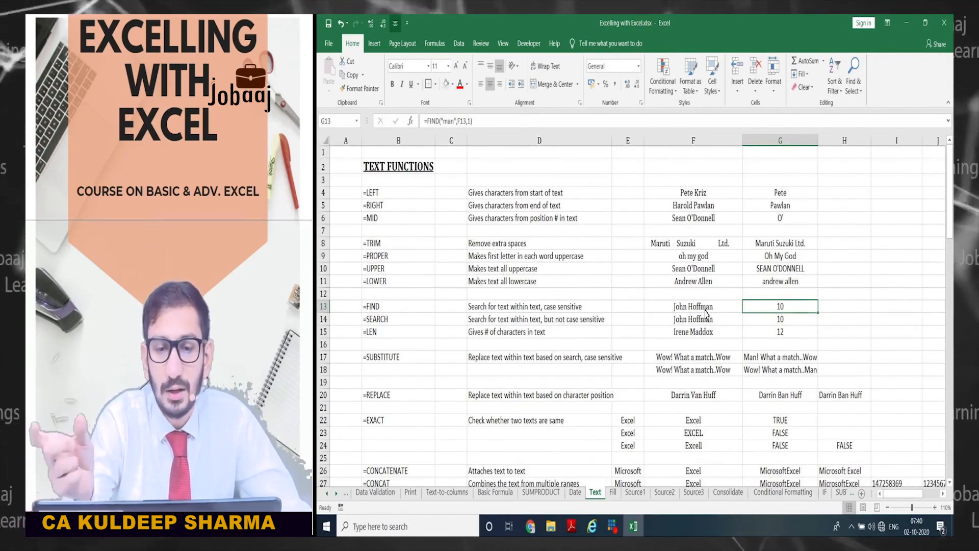
{"action": "scroll", "coordinate": [709, 316], "scroll_direction": "down", "scroll_amount": 7}
{"action": "scroll", "coordinate": [692, 300], "scroll_direction": "down", "scroll_amount": 2}
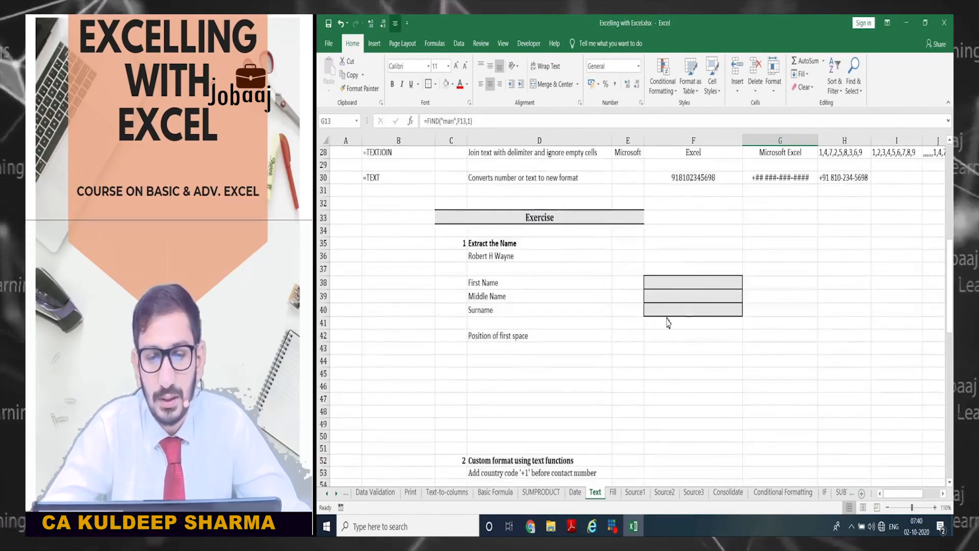
{"action": "left_click", "coordinate": [628, 336]}
{"action": "type", "text": "=f"}
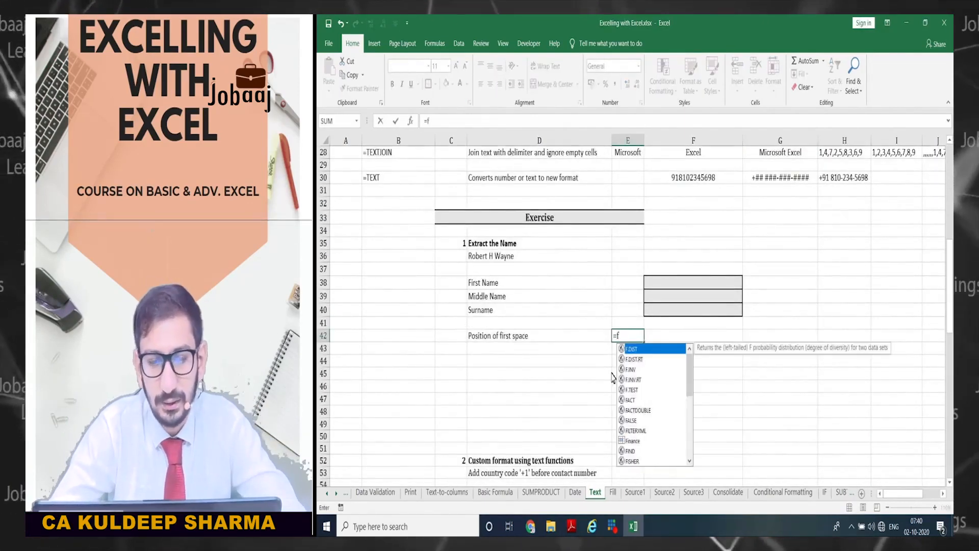
{"action": "type", "text": "in"}
{"action": "key", "text": "Tab"}
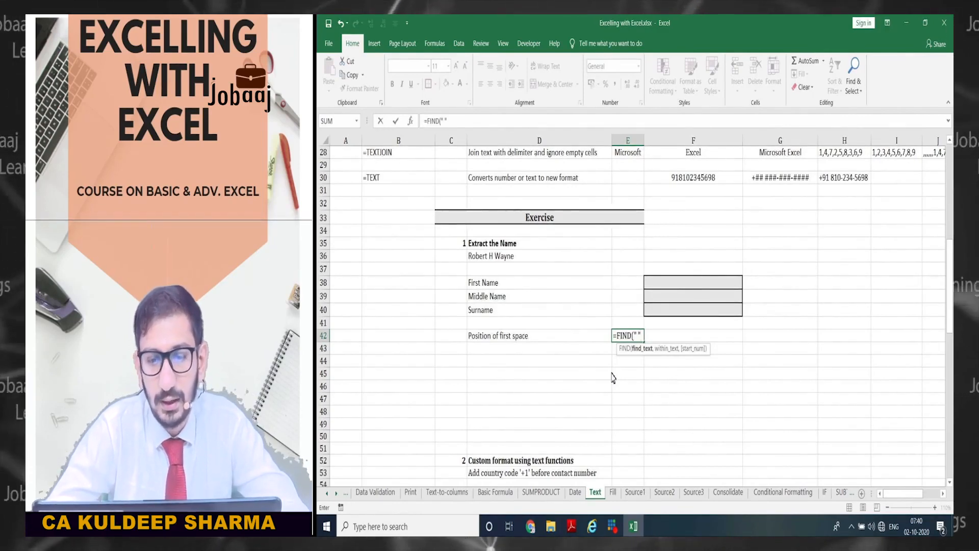
{"action": "type", "text": "\" \","}
{"action": "left_click", "coordinate": [495, 257]}
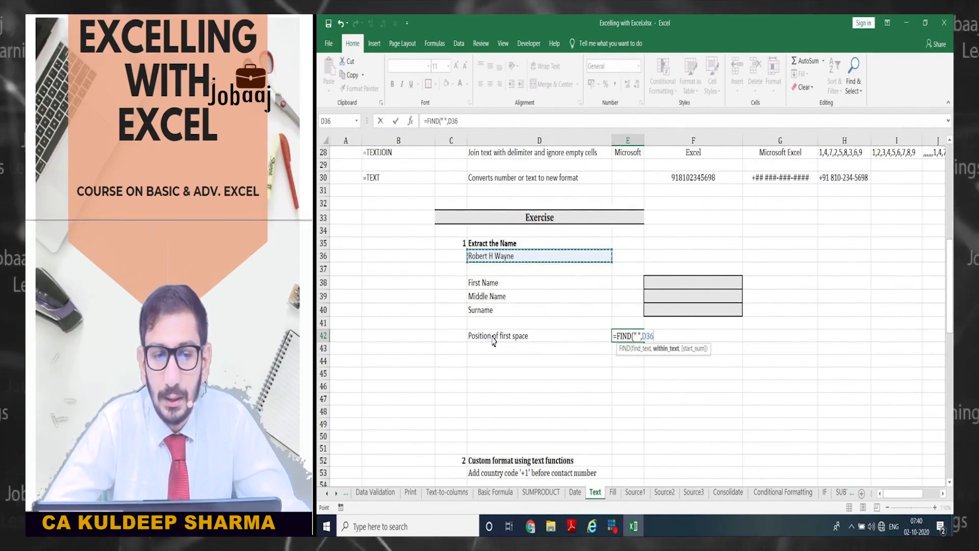
{"action": "key", "text": "ctrl+Return"}
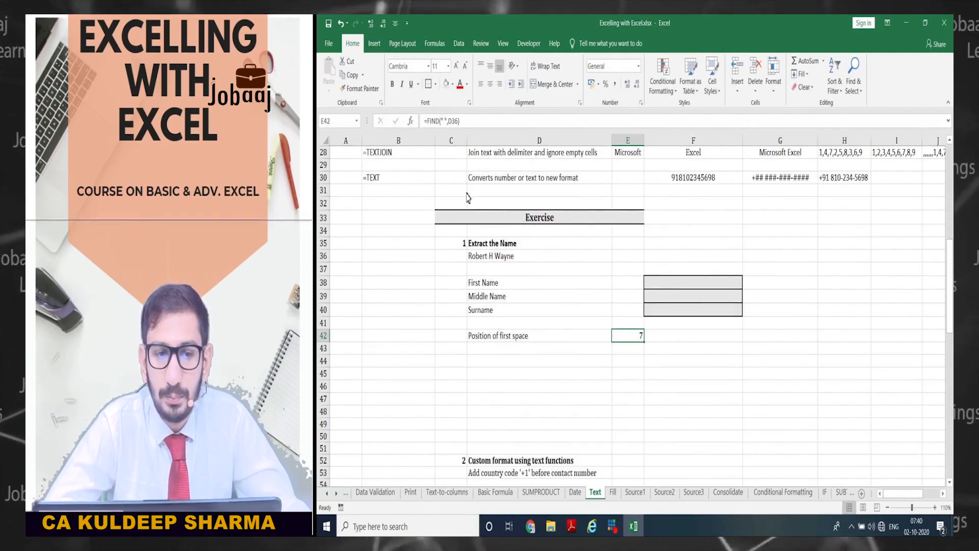
{"action": "left_click", "coordinate": [478, 283]}
{"action": "left_click", "coordinate": [480, 260]}
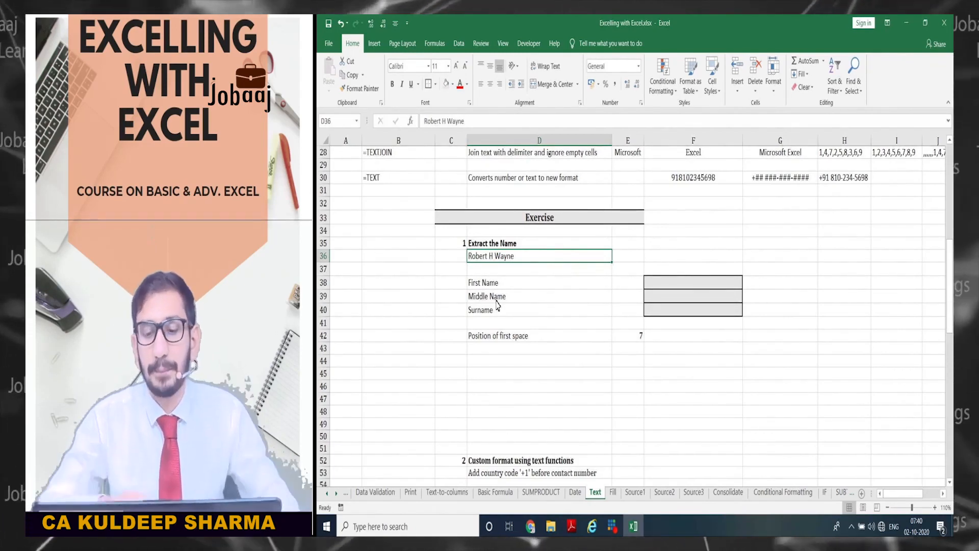
{"action": "left_click", "coordinate": [551, 341]}
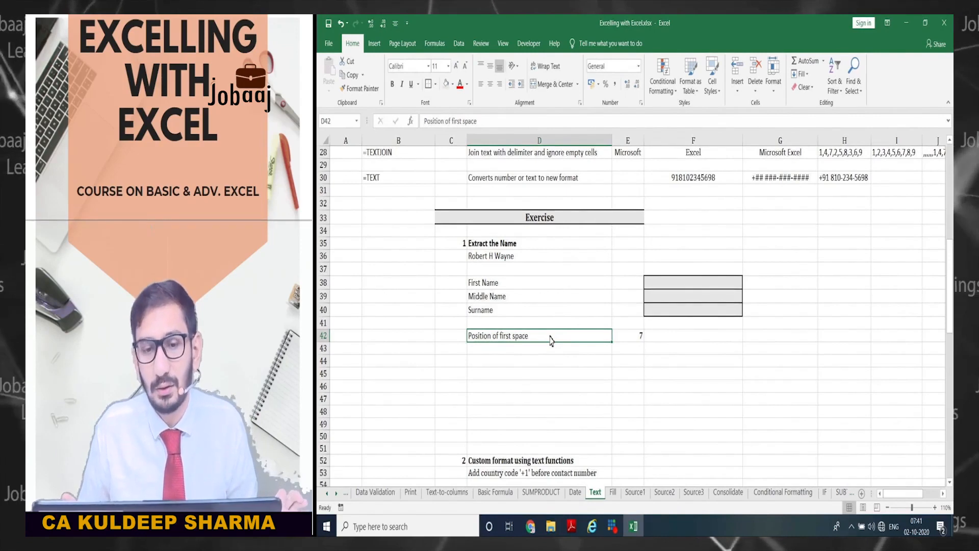
{"action": "key", "text": "Return"}
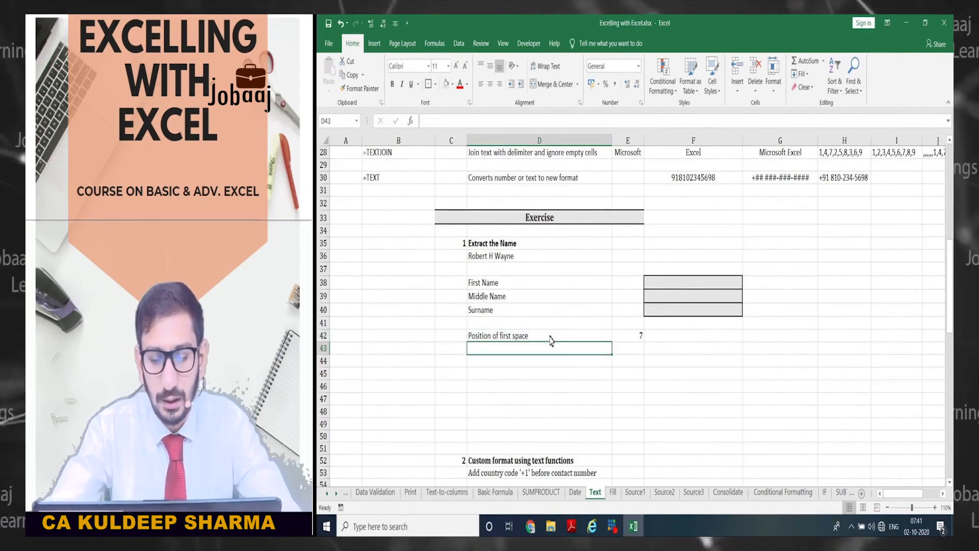
{"action": "type", "text": "Len"}
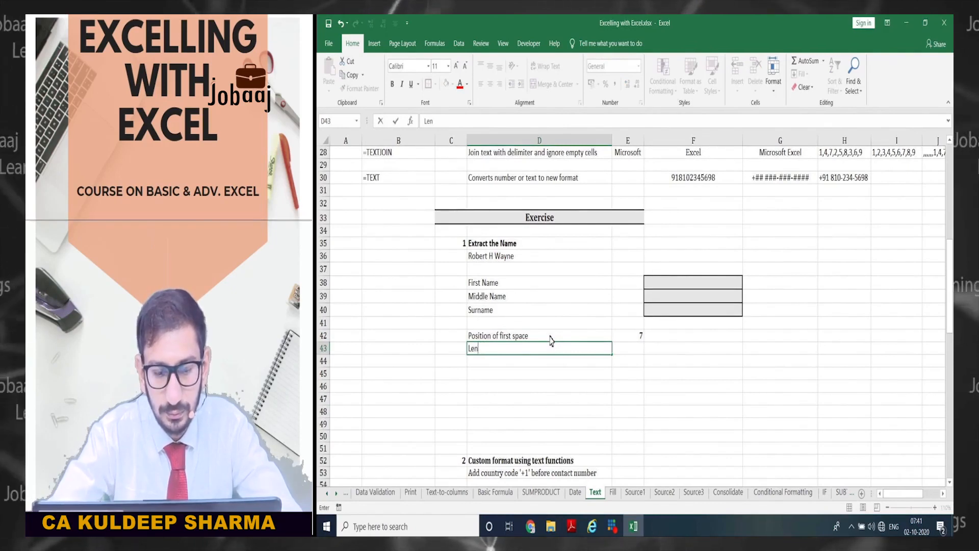
{"action": "type", "text": "gth"}
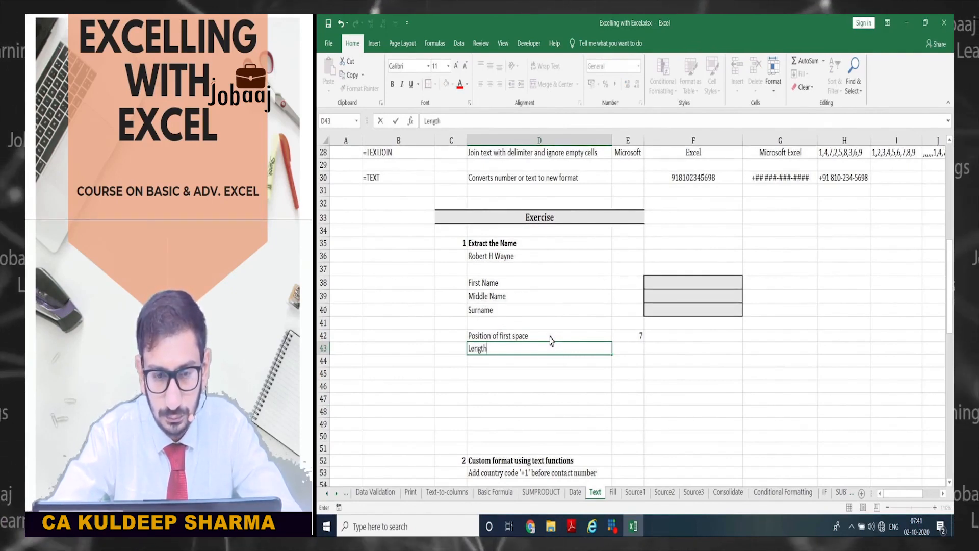
{"action": "type", "text": " of fi"}
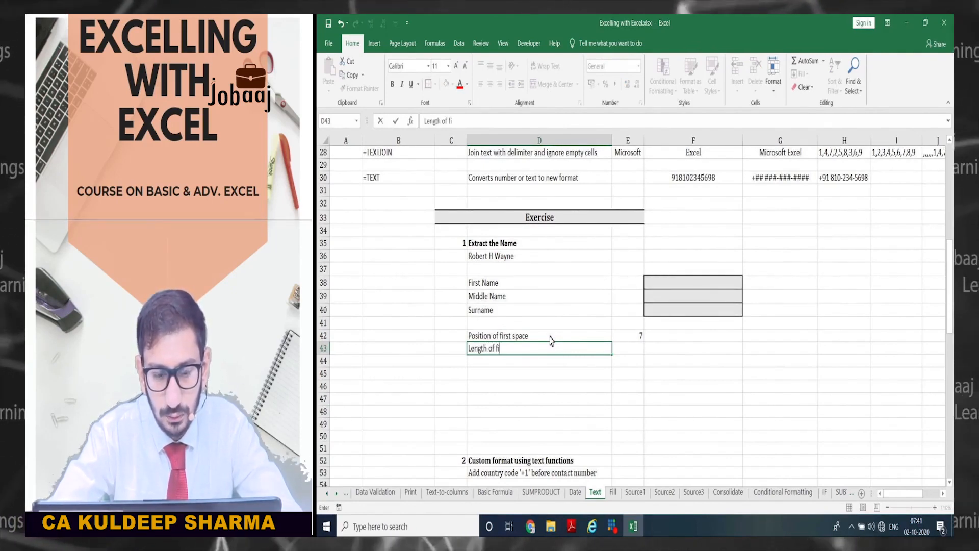
{"action": "type", "text": "rst name"}
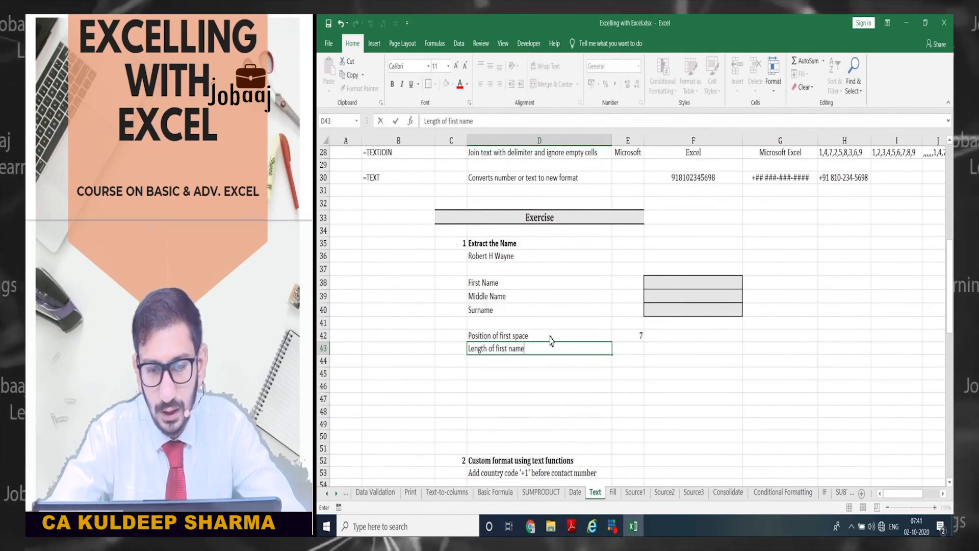
{"action": "key", "text": "Tab"}
{"action": "type", "text": "="}
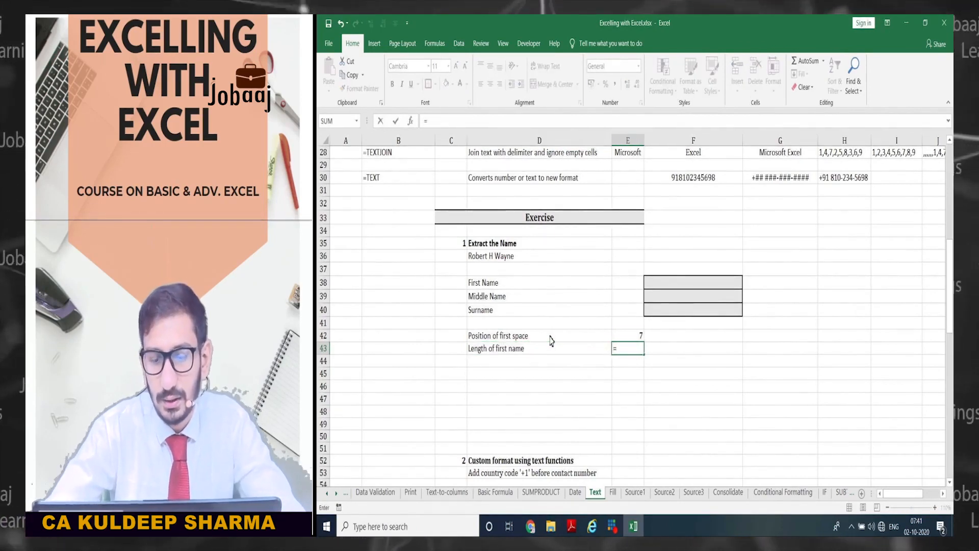
{"action": "key", "text": "Up"}
{"action": "type", "text": "-1"}
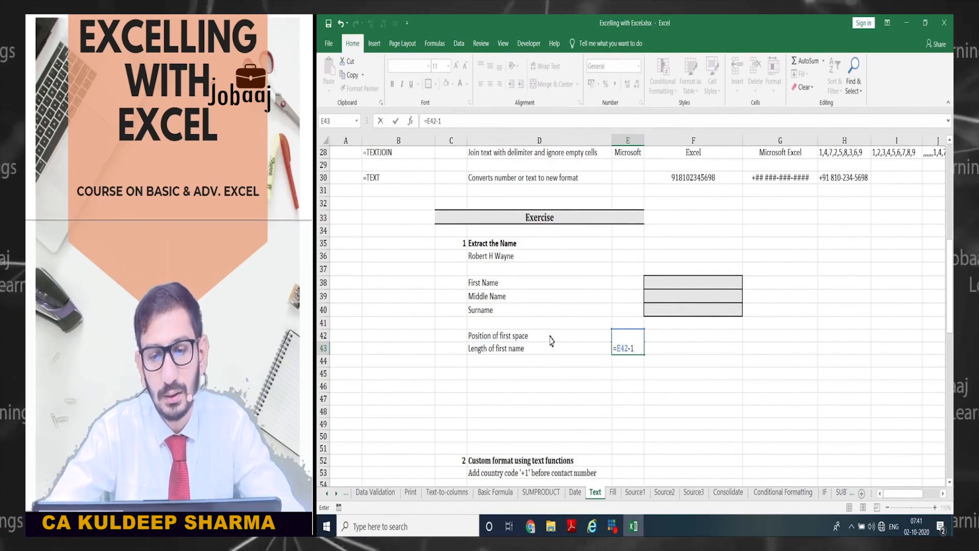
{"action": "key", "text": "ctrl+Return"}
{"action": "key", "text": "Right"}
{"action": "key", "text": "Up"}
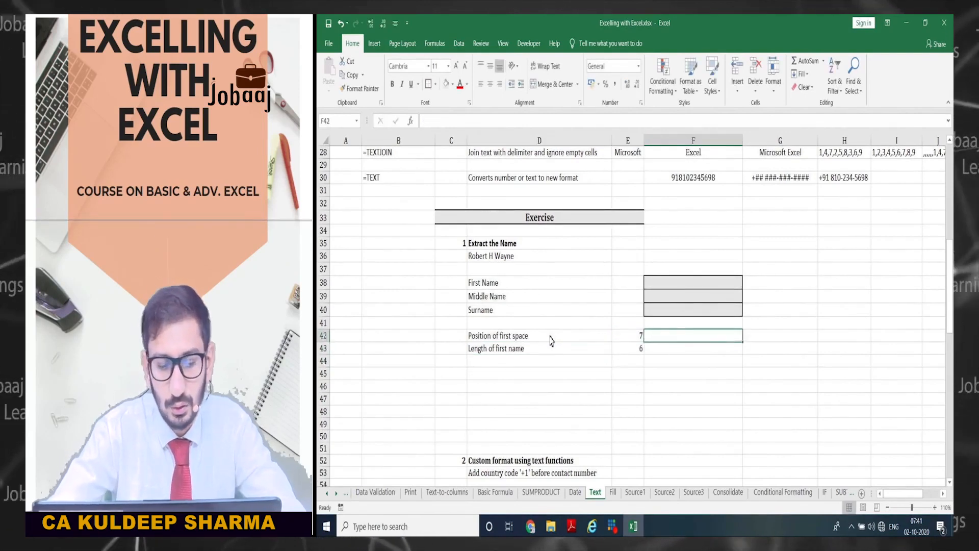
{"action": "type", "text": "=formu"}
{"action": "key", "text": "Tab"}
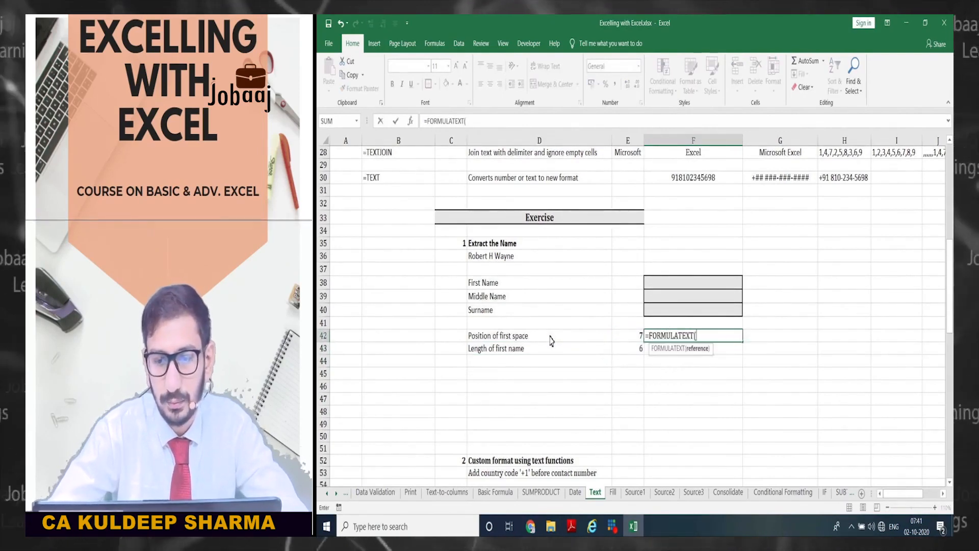
{"action": "key", "text": "Left"}
{"action": "key", "text": "Return"}
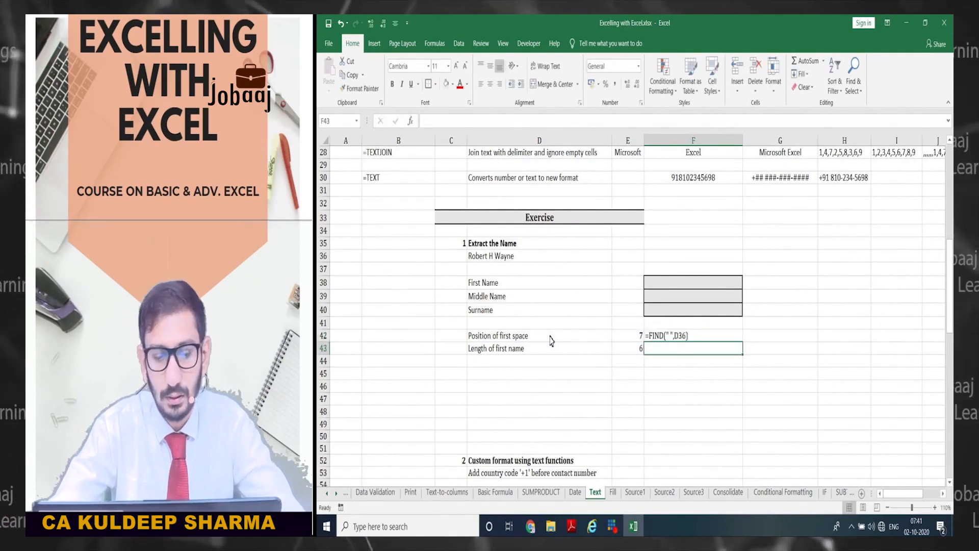
{"action": "key", "text": "ctrl+d"}
{"action": "key", "text": "Left"}
{"action": "scroll", "coordinate": [547, 329], "scroll_direction": "down", "scroll_amount": 1}
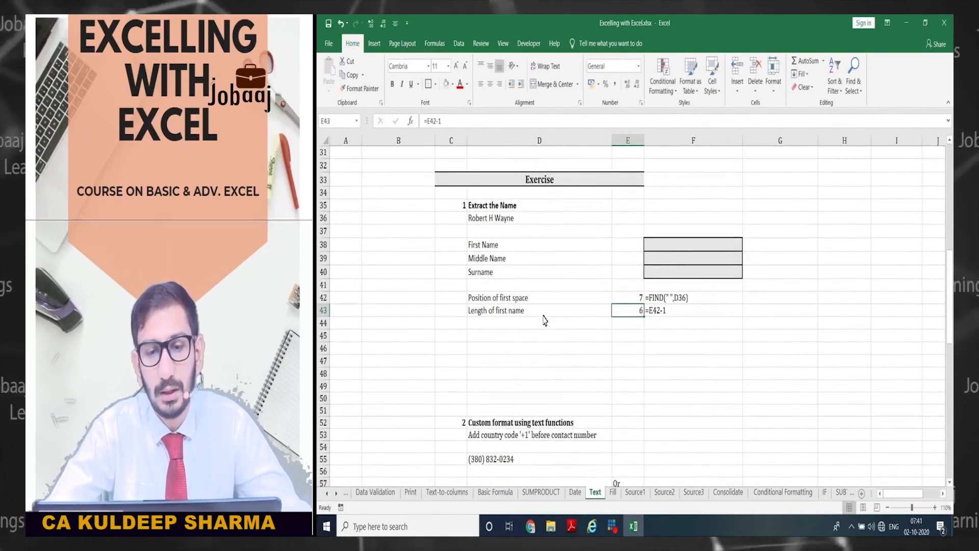
{"action": "left_click", "coordinate": [543, 322]}
{"action": "left_click", "coordinate": [634, 313]}
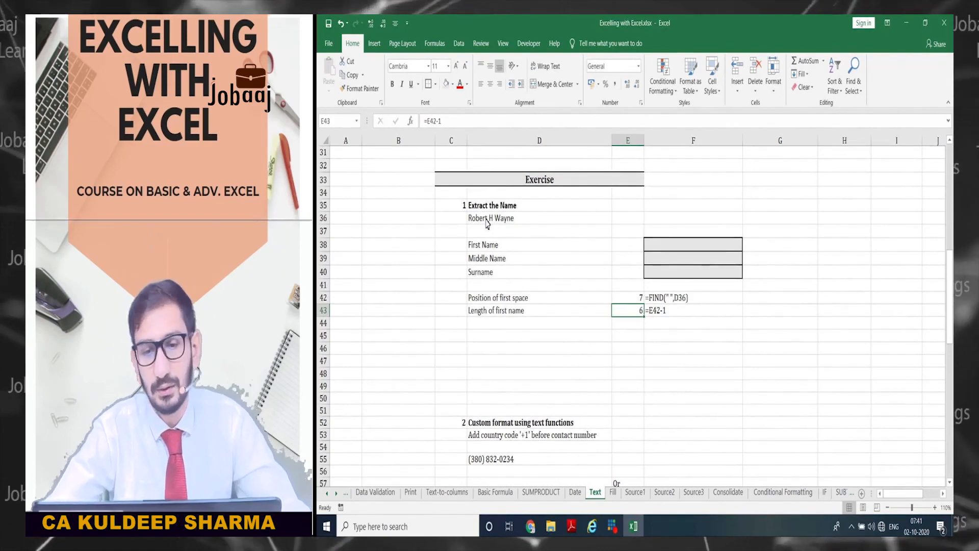
- Enter =LEFT(D36,E43) in F38 so the First Name cell returns Robert
{"action": "left_click", "coordinate": [660, 243]}
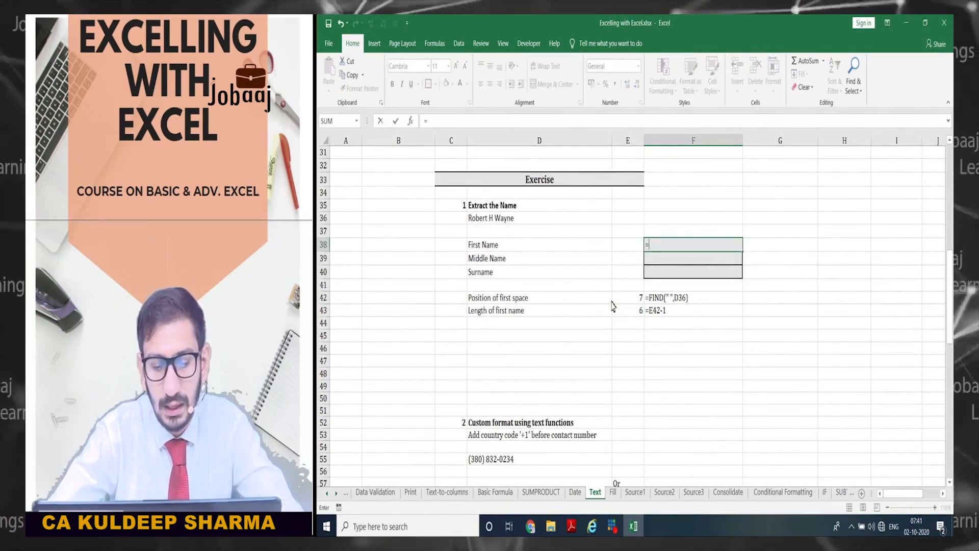
{"action": "type", "text": "=left"}
{"action": "key", "text": "Tab"}
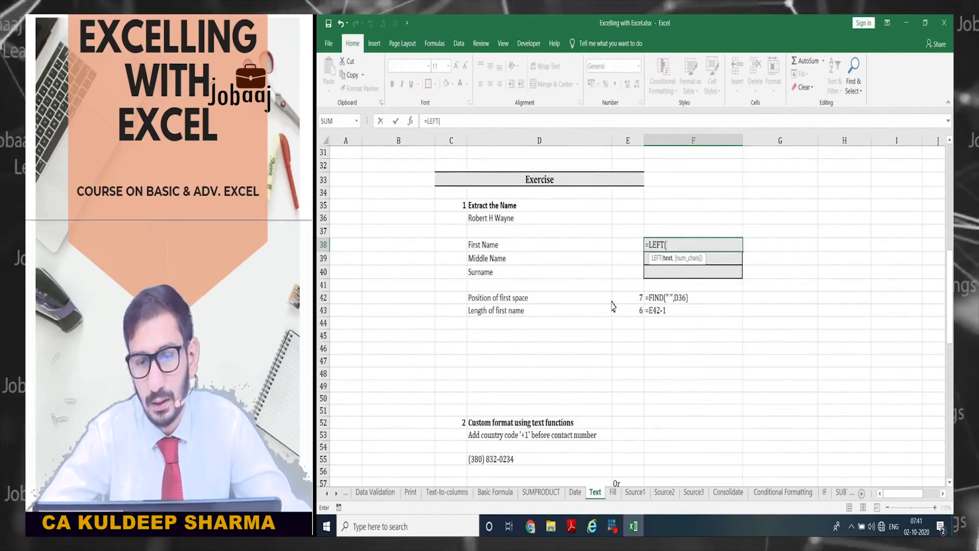
{"action": "left_click", "coordinate": [534, 225]}
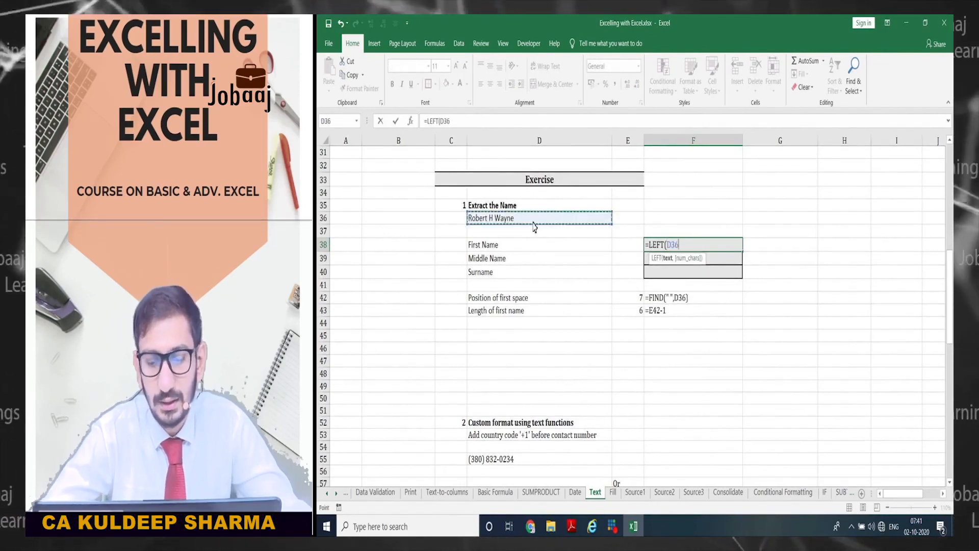
{"action": "type", "text": ","}
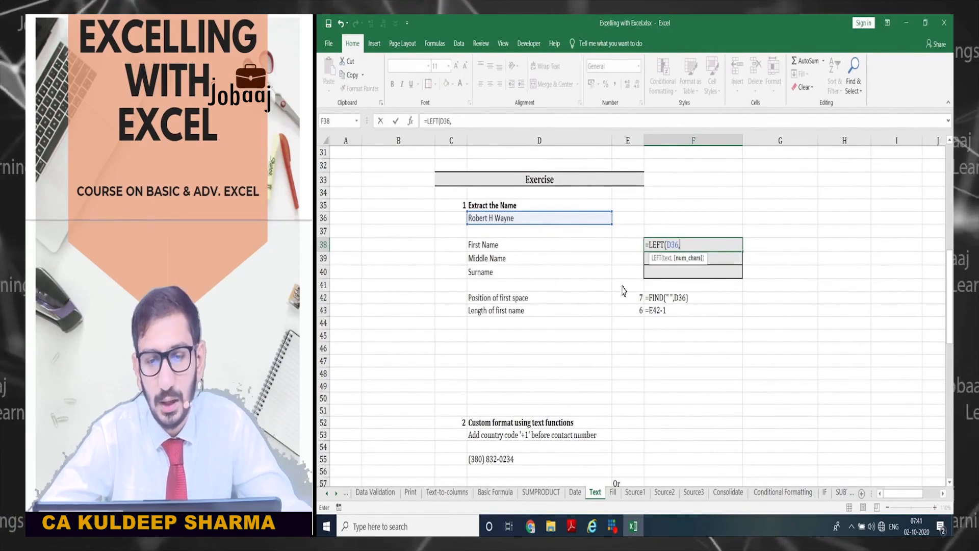
{"action": "left_click", "coordinate": [618, 316]}
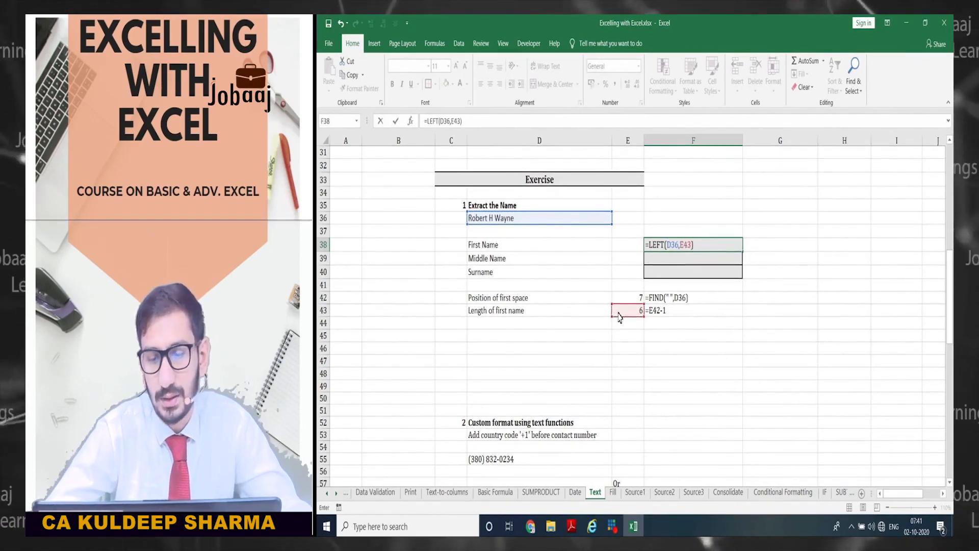
{"action": "key", "text": "Return"}
{"action": "key", "text": "Up"}
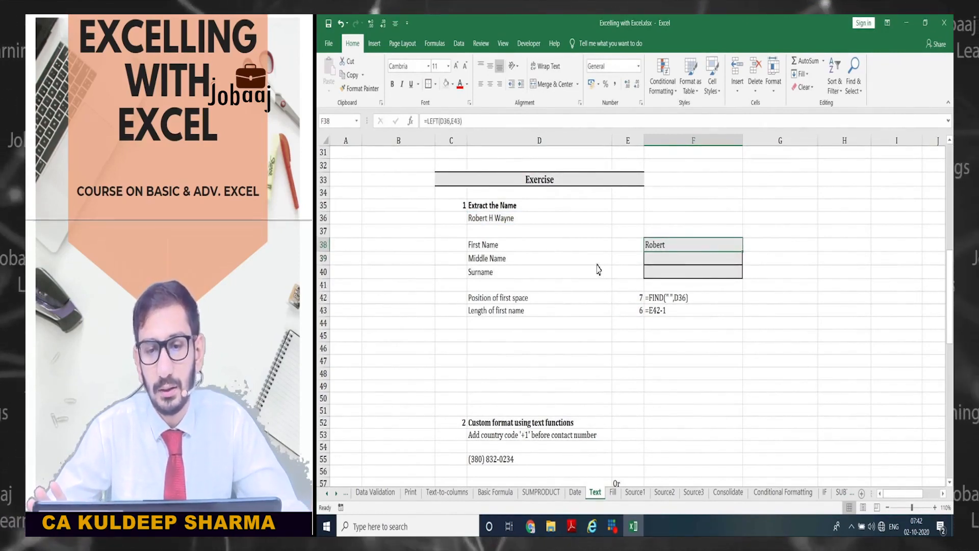
- Copy the D42 label into D44 and change it to 'Position of second space'
{"action": "left_click", "coordinate": [544, 257]}
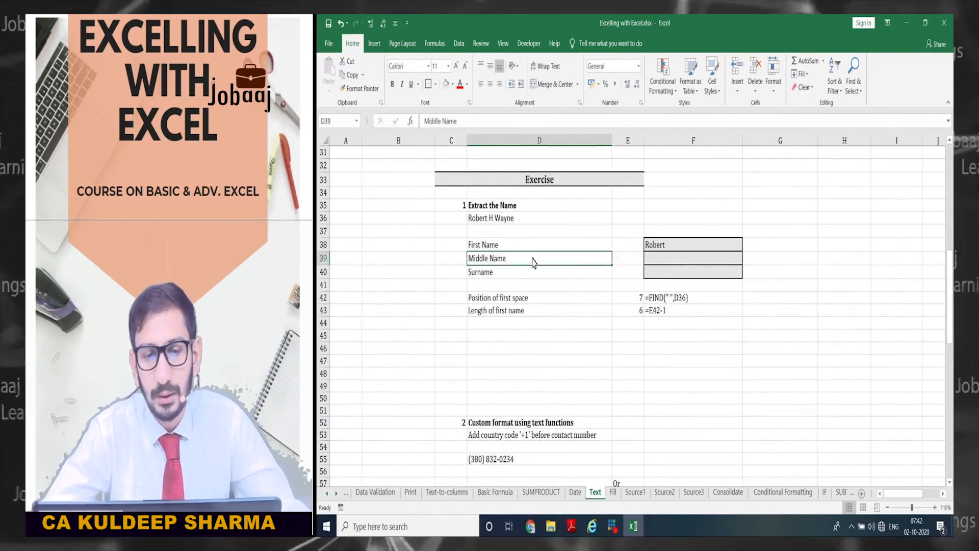
{"action": "left_click", "coordinate": [562, 325]}
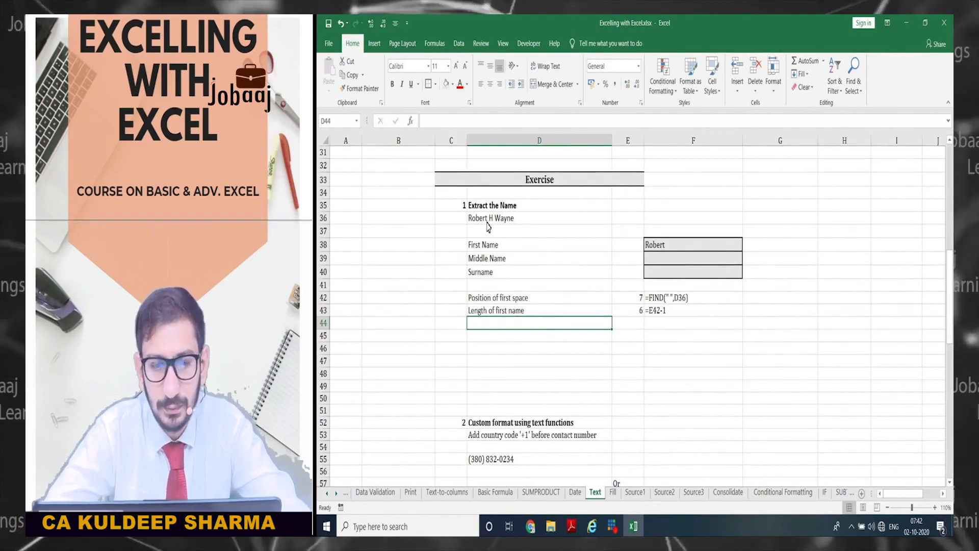
{"action": "key", "text": "Up"}
{"action": "key", "text": "Up"}
{"action": "key", "text": "ctrl+c"}
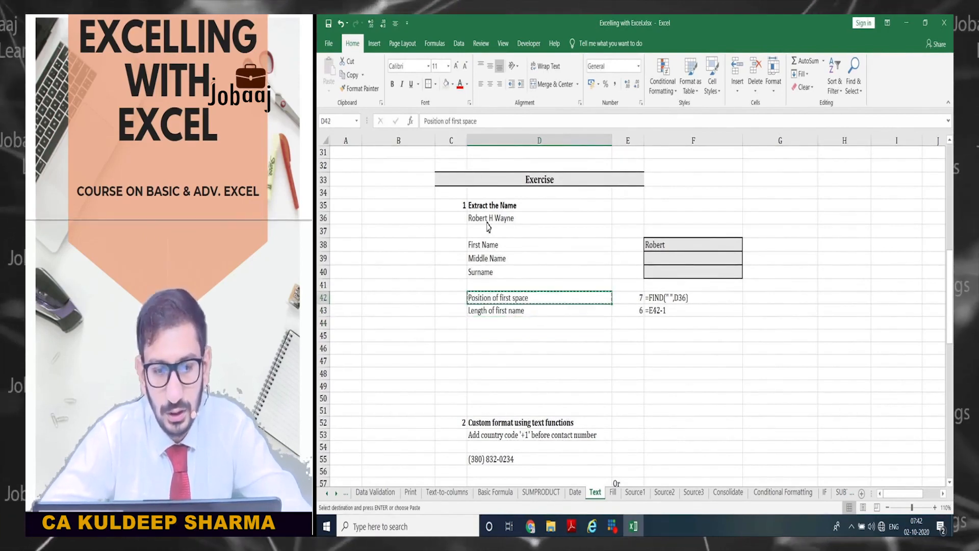
{"action": "key", "text": "Down"}
{"action": "key", "text": "Down"}
{"action": "key", "text": "Return"}
{"action": "key", "text": "F2"}
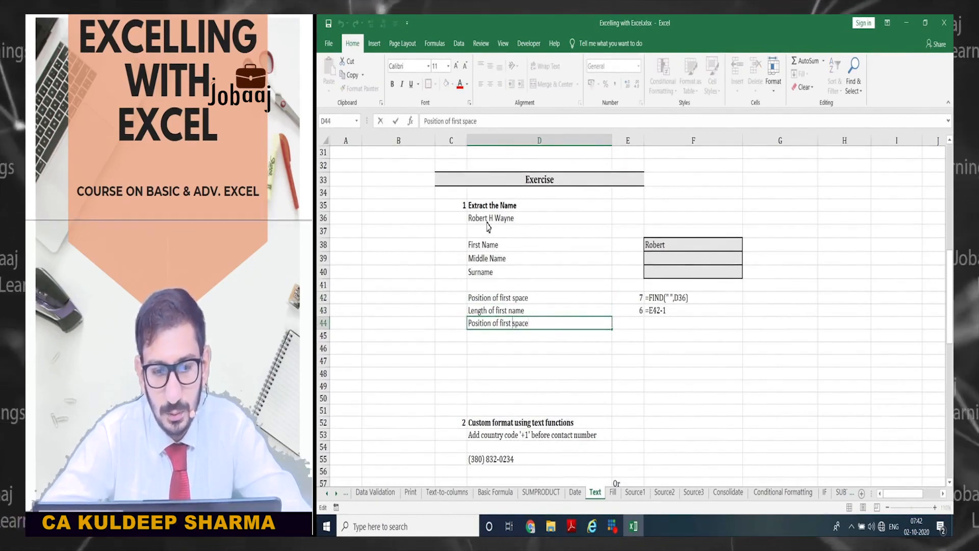
{"action": "type", "text": "second"}
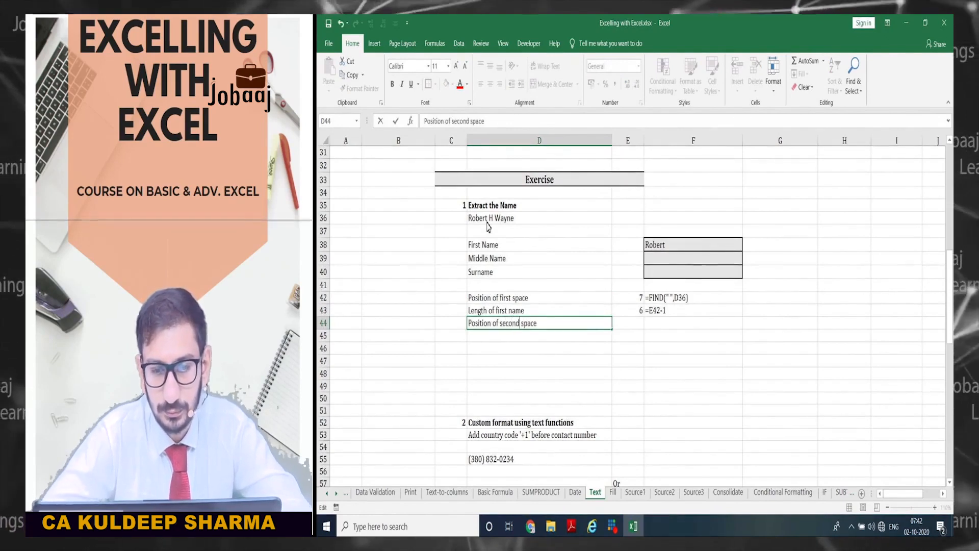
{"action": "key", "text": "Tab"}
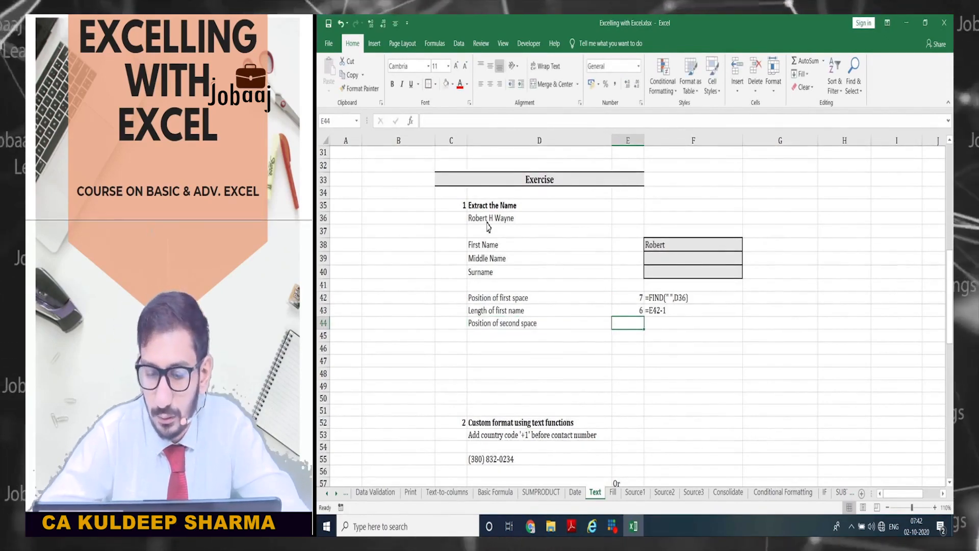
- Enter =FIND(" ",D36,8) in E44, returning 9 for the second space's position
{"action": "type", "text": "="}
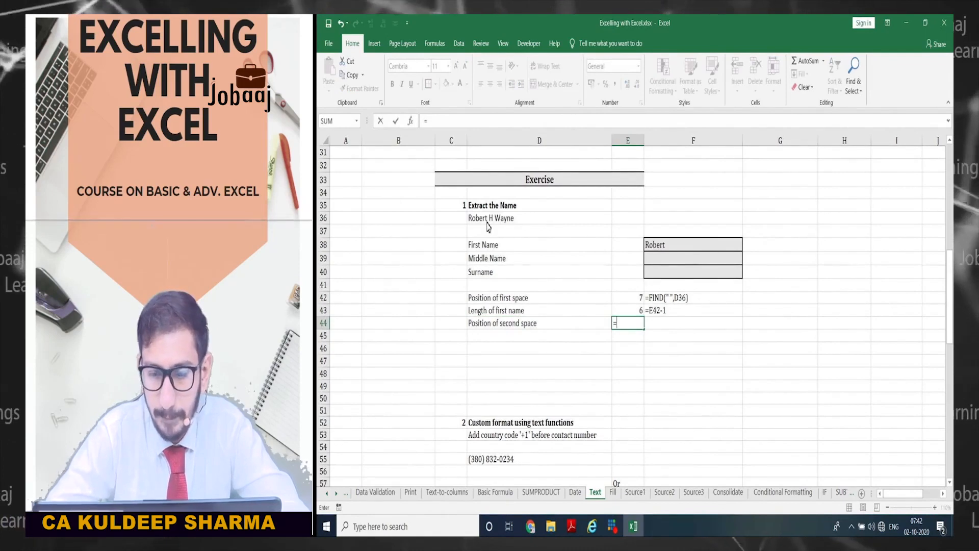
{"action": "type", "text": "fin"}
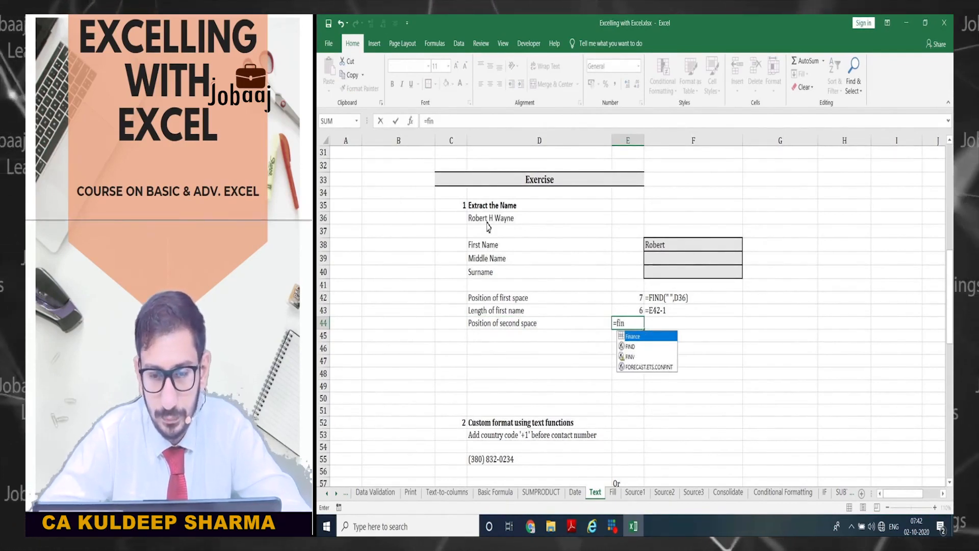
{"action": "type", "text": "ance"}
{"action": "key", "text": "BackSpace"}
{"action": "key", "text": "BackSpace"}
{"action": "key", "text": "BackSpace"}
{"action": "key", "text": "BackSpace"}
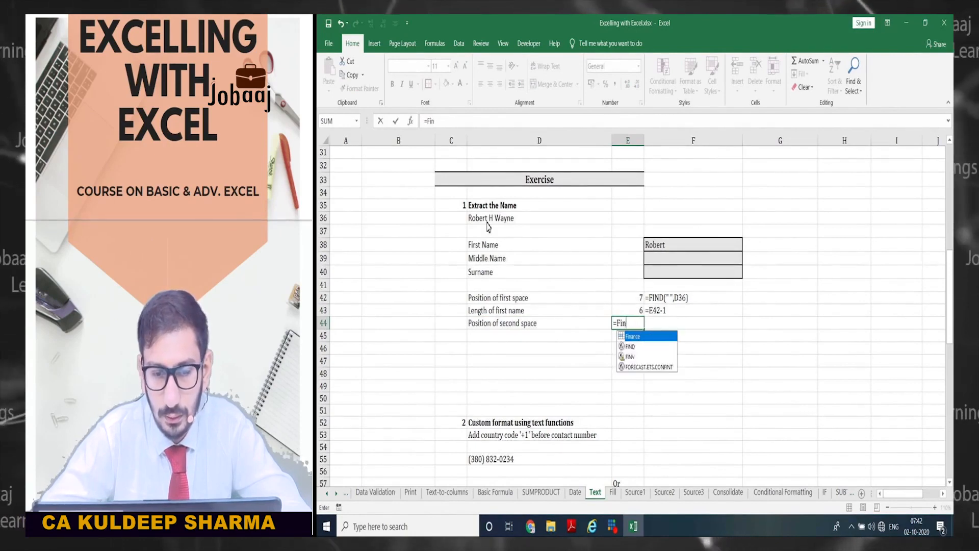
{"action": "type", "text": "nd"}
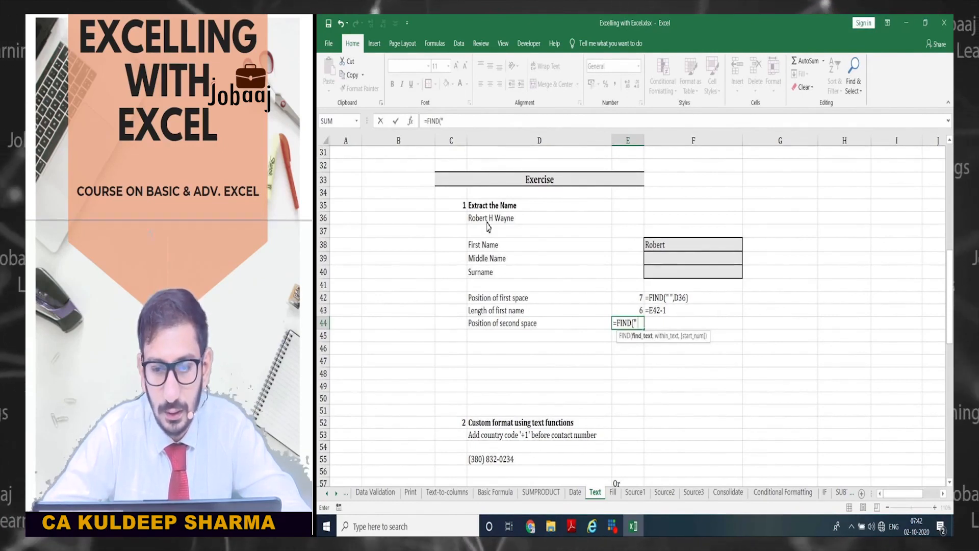
{"action": "type", "text": "\""}
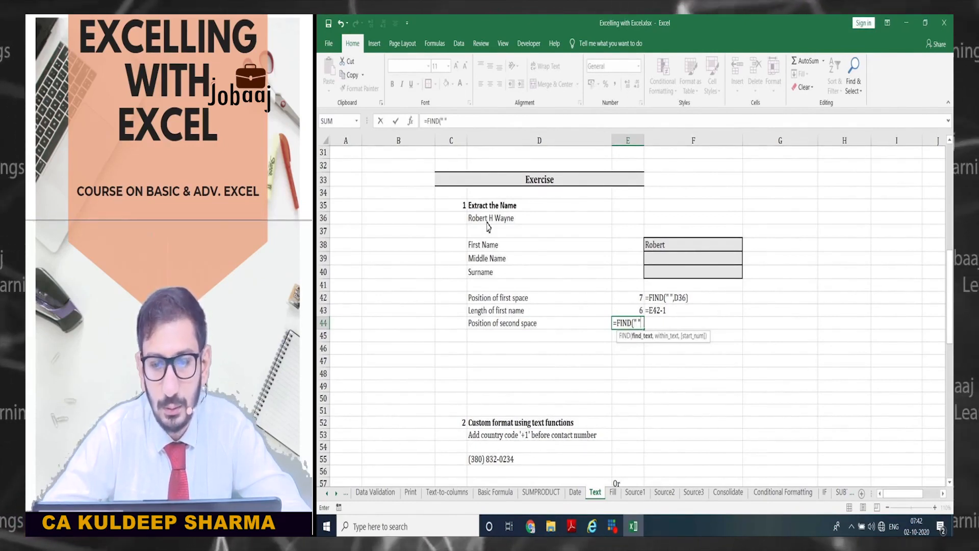
{"action": "type", "text": ","}
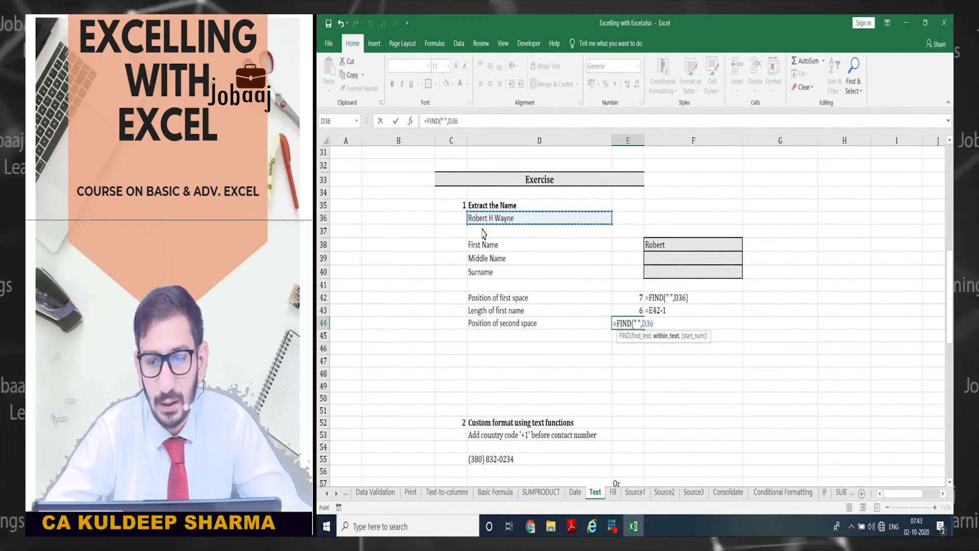
{"action": "type", "text": ",8"}
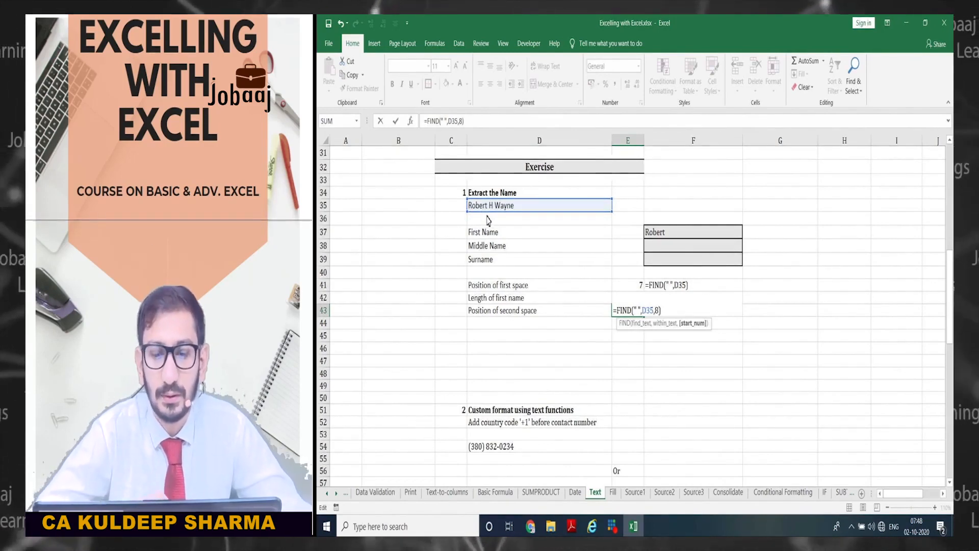
{"action": "type", "text": ")"}
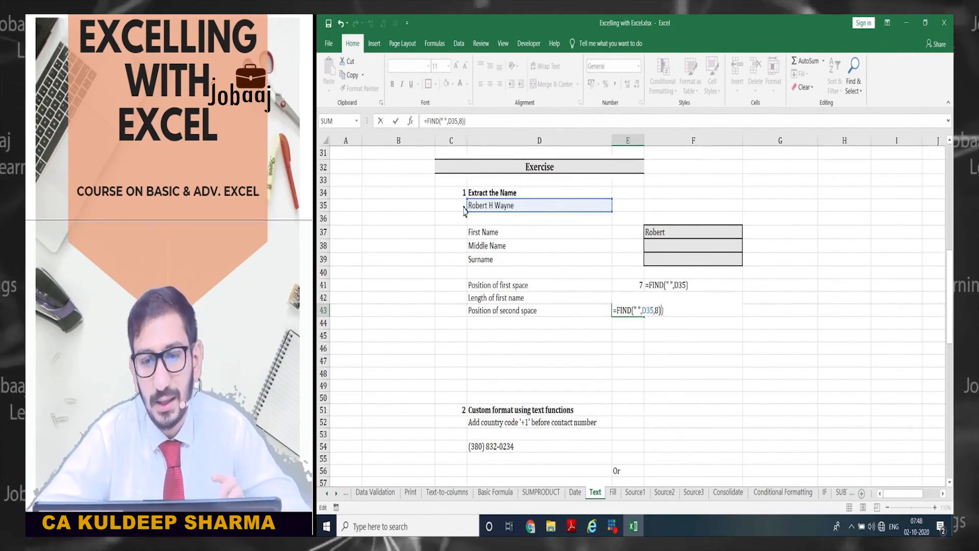
{"action": "key", "text": "BackSpace"}
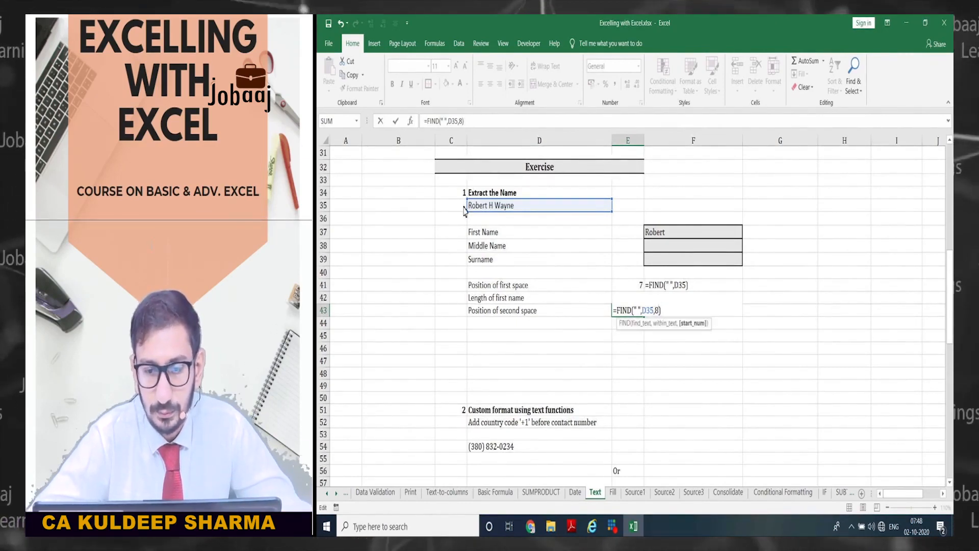
{"action": "key", "text": "Return"}
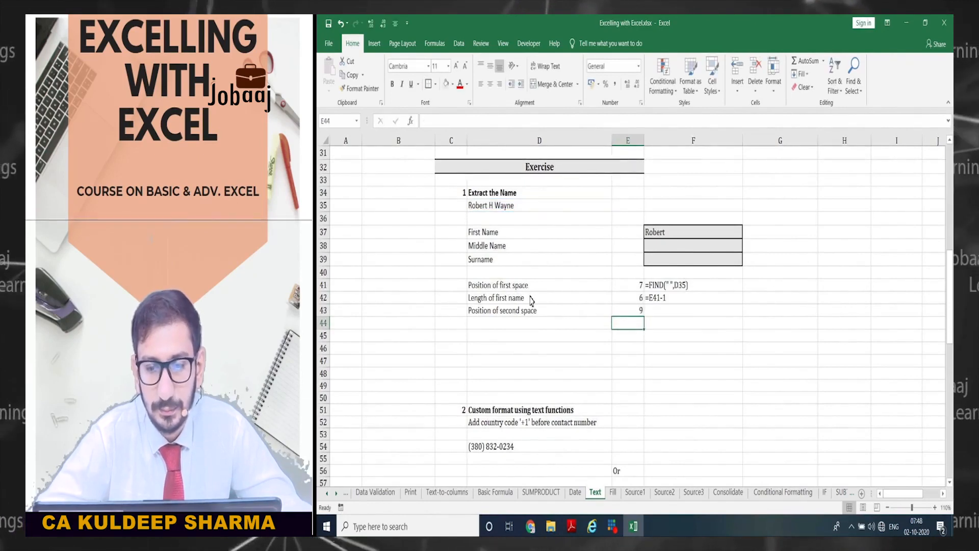
- Fill the FORMULATEXT display down to F43, showing the second-space formula beside 9
{"action": "key", "text": "Up"}
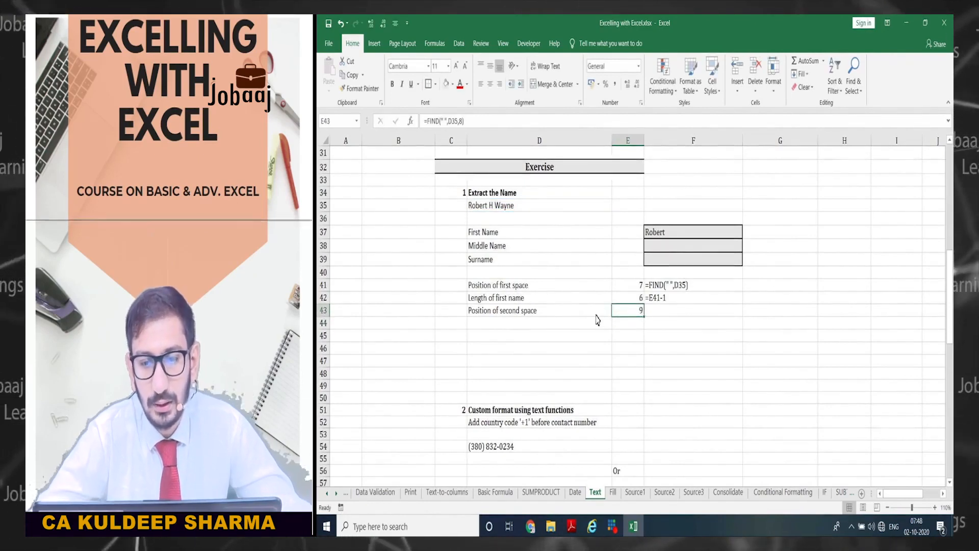
{"action": "key", "text": "Right"}
{"action": "key", "text": "ctrl+d"}
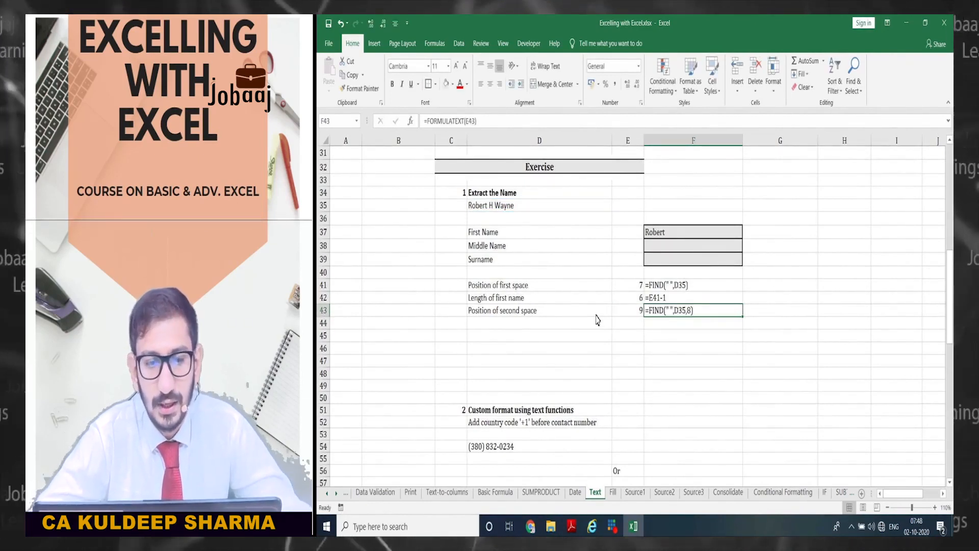
{"action": "key", "text": "Down"}
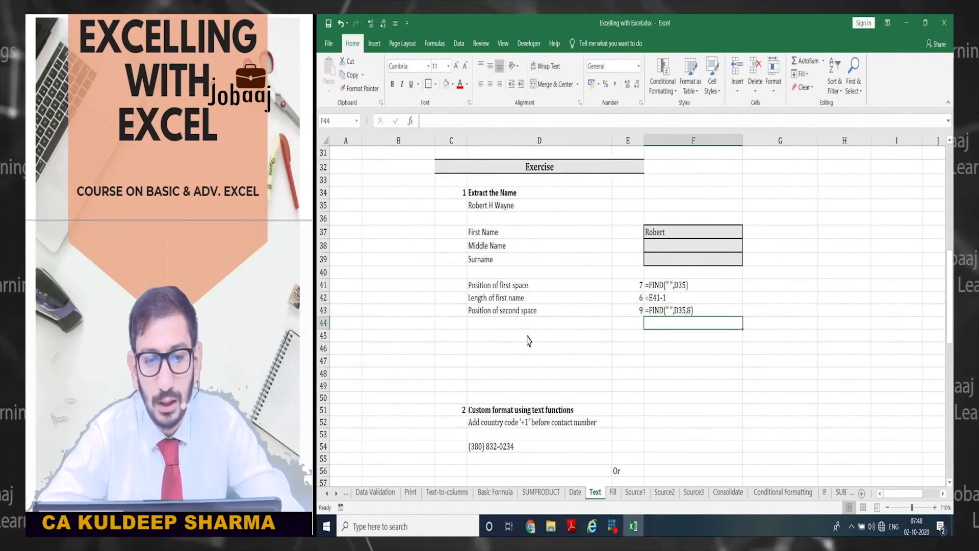
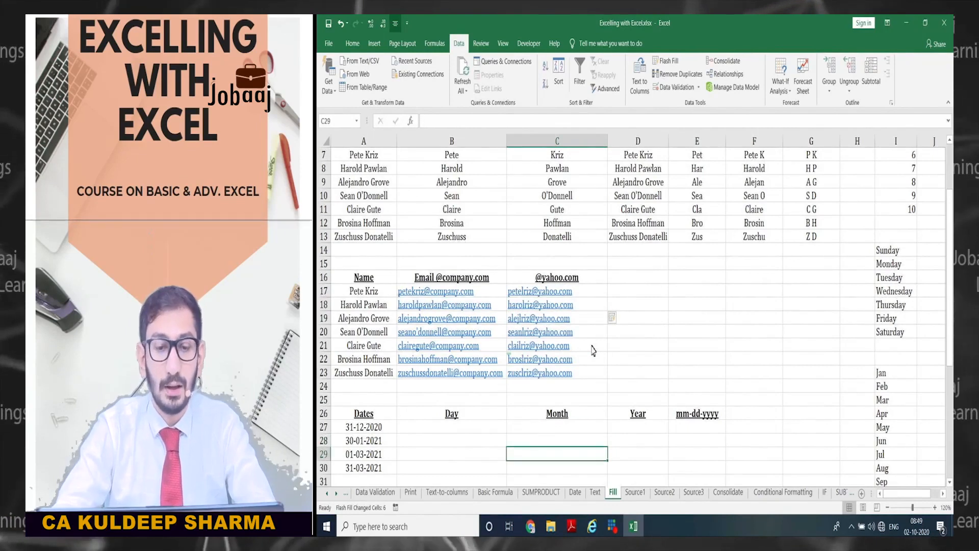
- Review the yahoo.com email results, then move to B27 under the Day heading
{"action": "key", "text": "Up"}
{"action": "key", "text": "Up"}
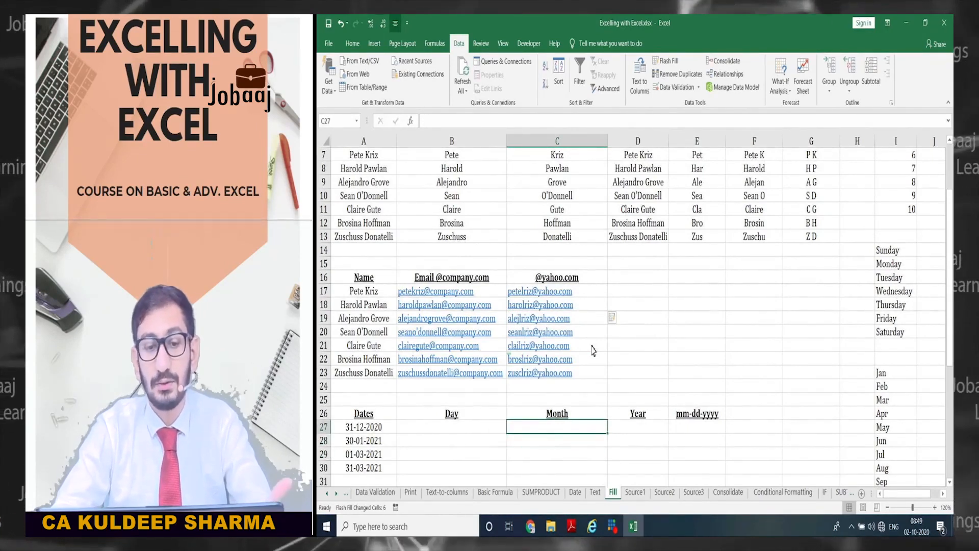
{"action": "key", "text": "Up"}
{"action": "key", "text": "Up"}
{"action": "key", "text": "Up"}
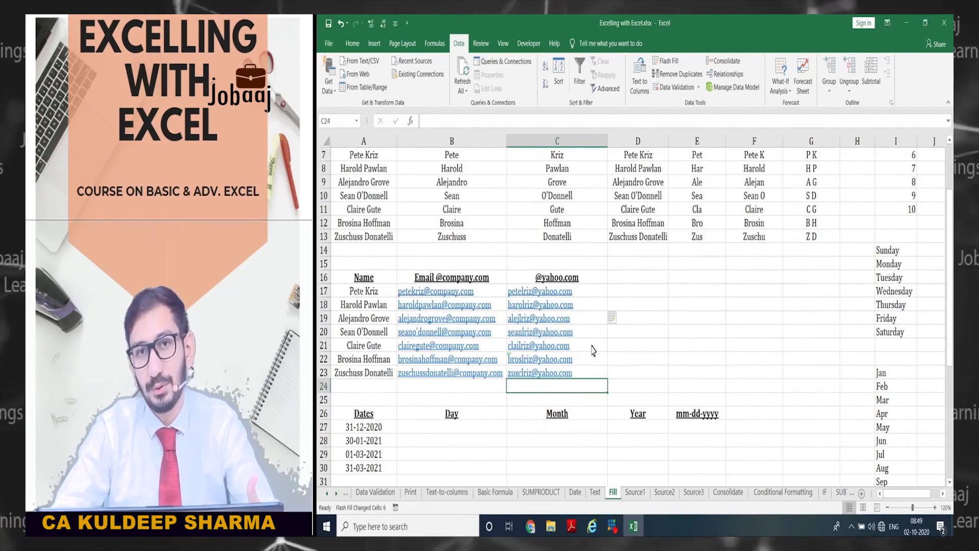
{"action": "key", "text": "Up"}
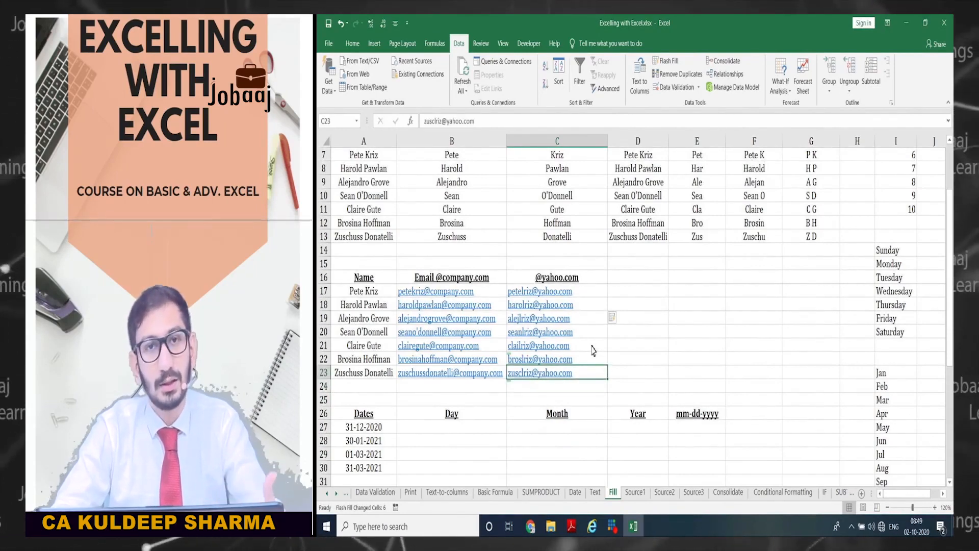
{"action": "key", "text": "Left"}
{"action": "key", "text": "Down"}
{"action": "key", "text": "Down"}
{"action": "key", "text": "Down"}
{"action": "key", "text": "Down"}
{"action": "key", "text": "Down"}
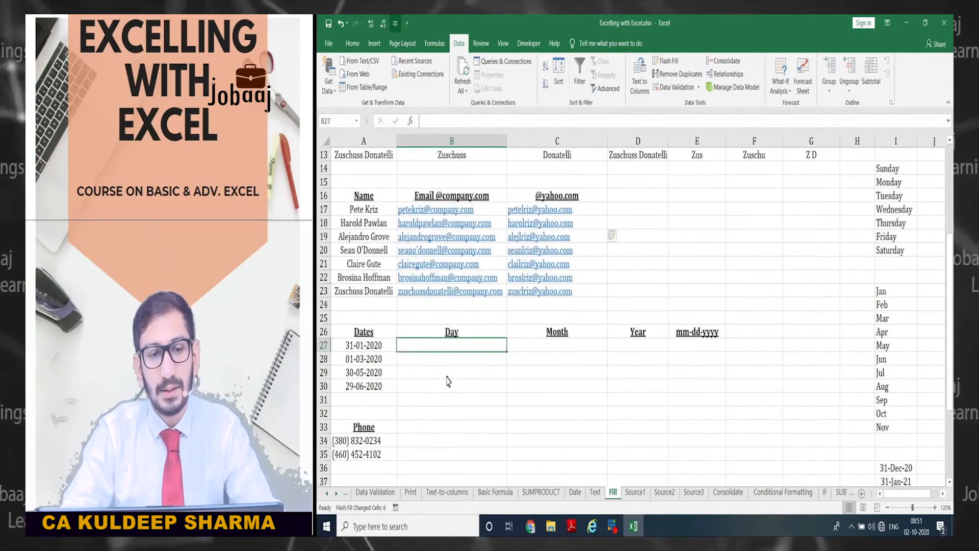
- Enter 31 in B27 and Flash Fill the remaining days 1, 30 and 29
{"action": "scroll", "coordinate": [446, 363], "scroll_direction": "down", "scroll_amount": 1}
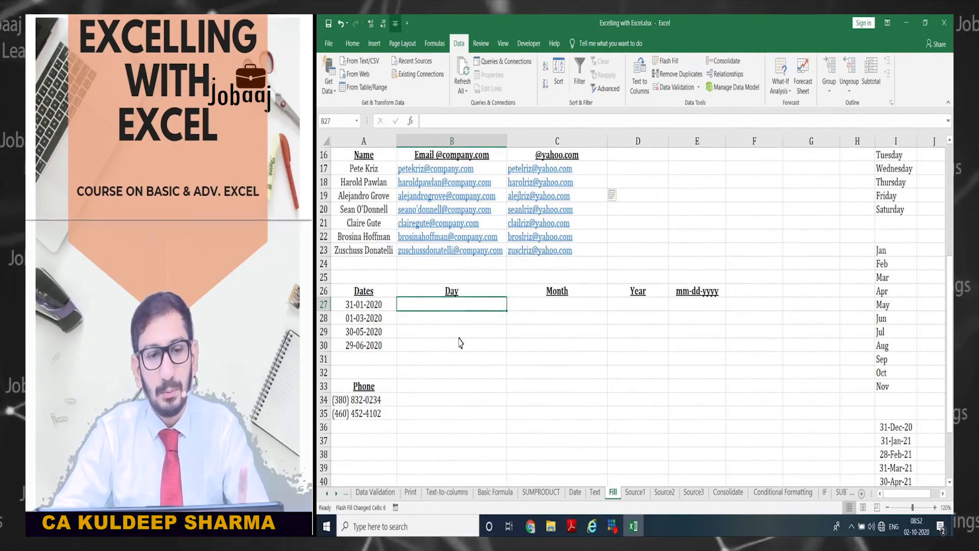
{"action": "type", "text": "31"}
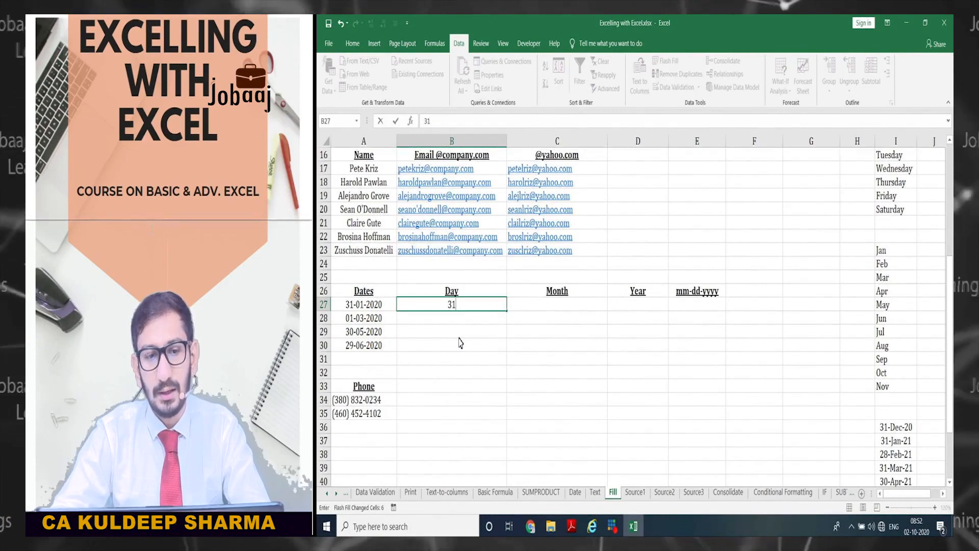
{"action": "key", "text": "Return"}
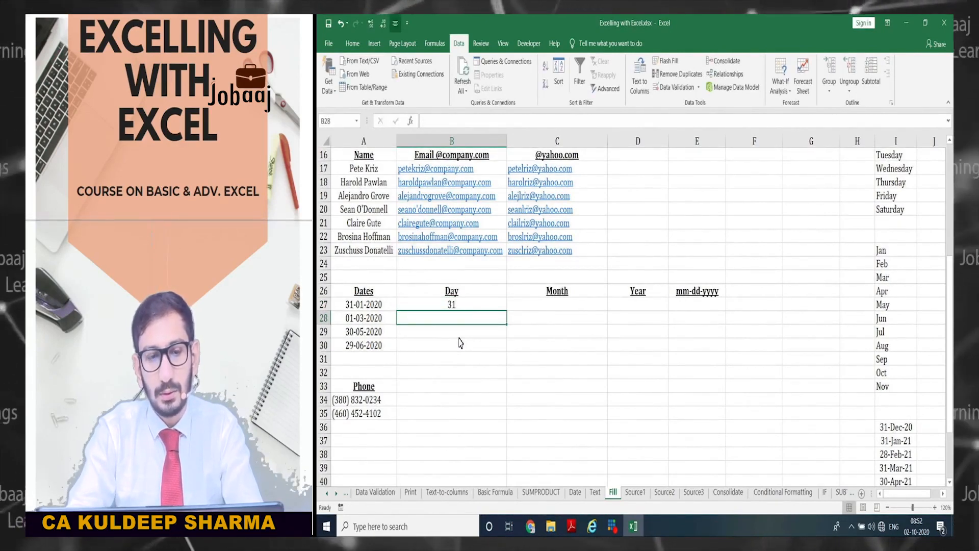
{"action": "key", "text": "ctrl+e"}
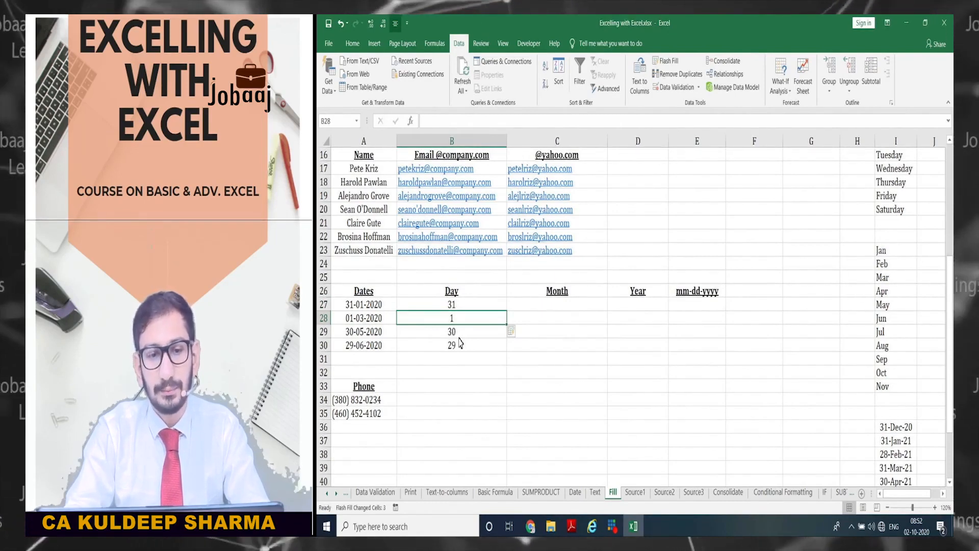
{"action": "key", "text": "Down"}
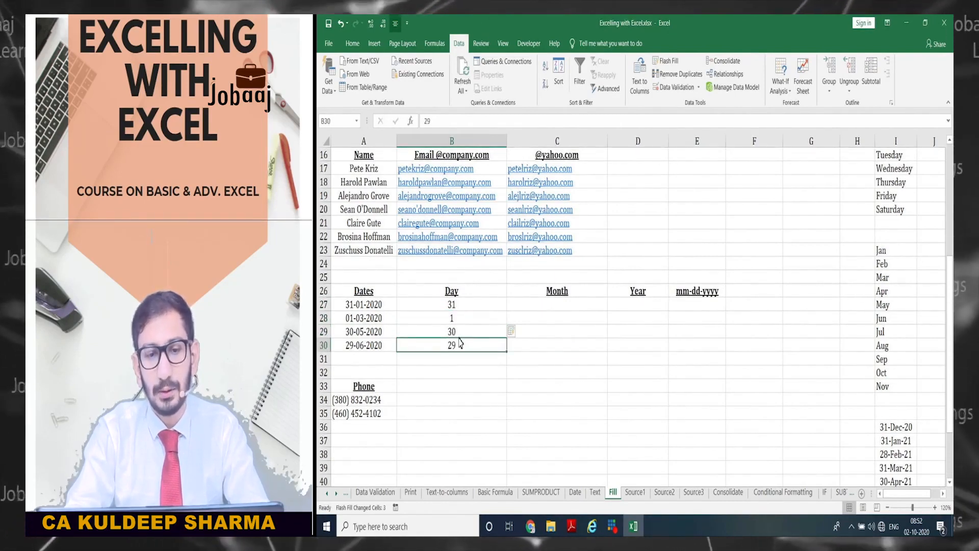
{"action": "key", "text": "Left"}
{"action": "key", "text": "Up"}
{"action": "key", "text": "Up"}
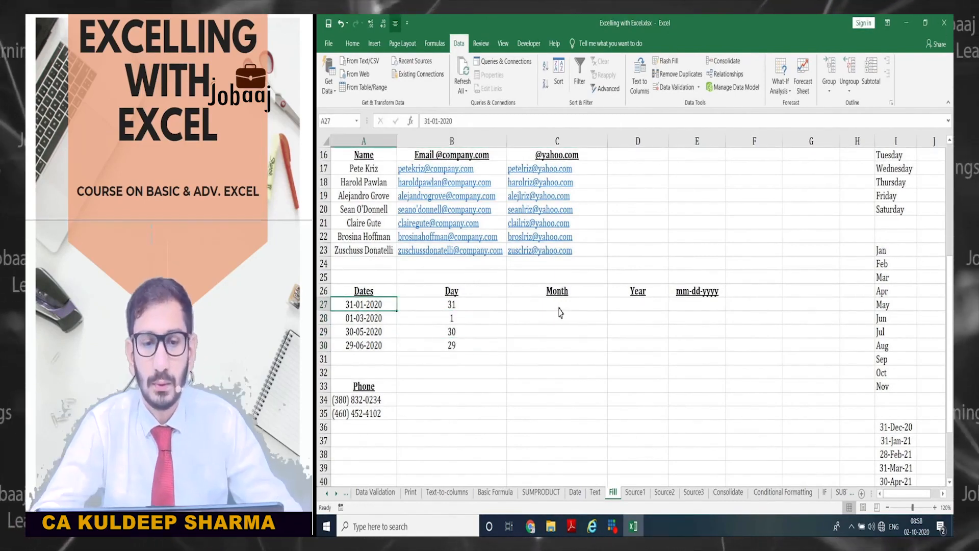
{"action": "left_click", "coordinate": [533, 308]}
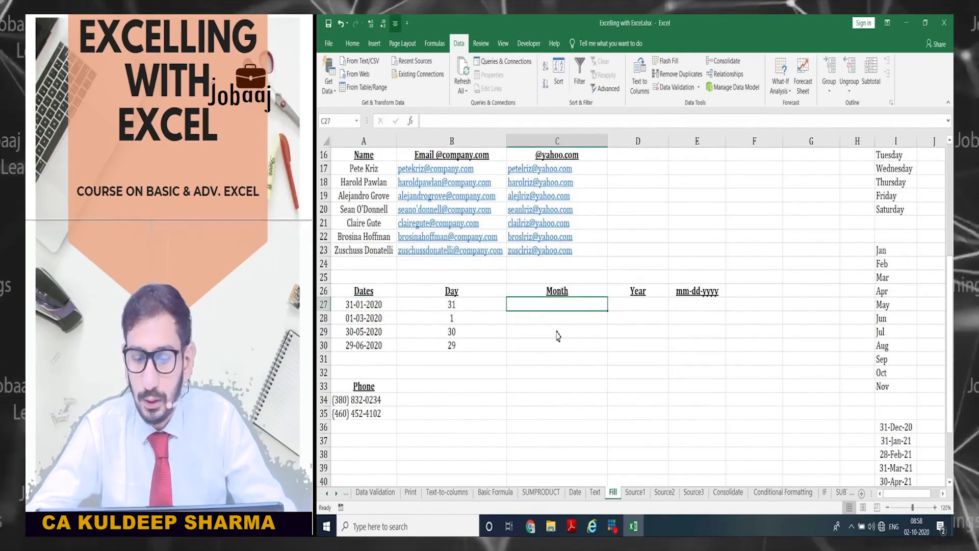
{"action": "type", "text": "01"}
{"action": "key", "text": "Return"}
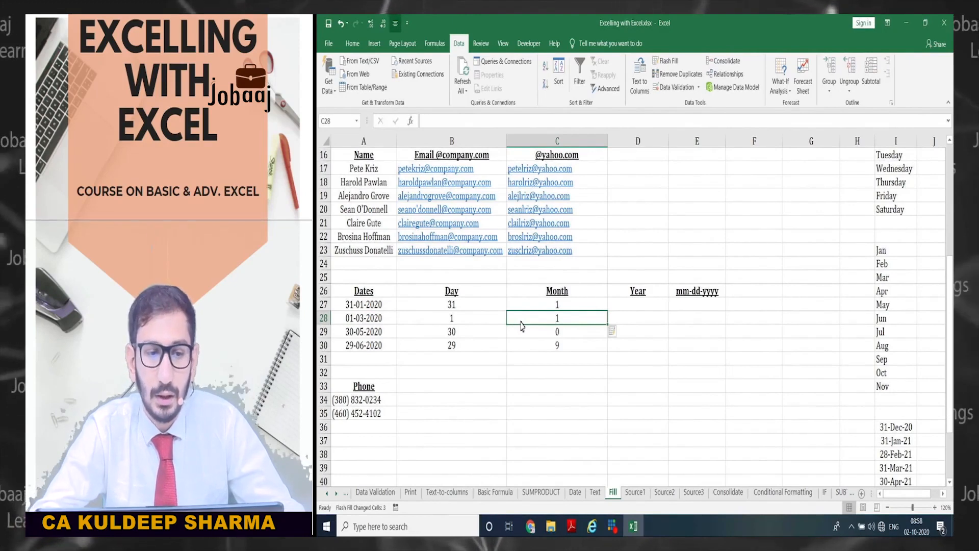
{"action": "key", "text": "Up"}
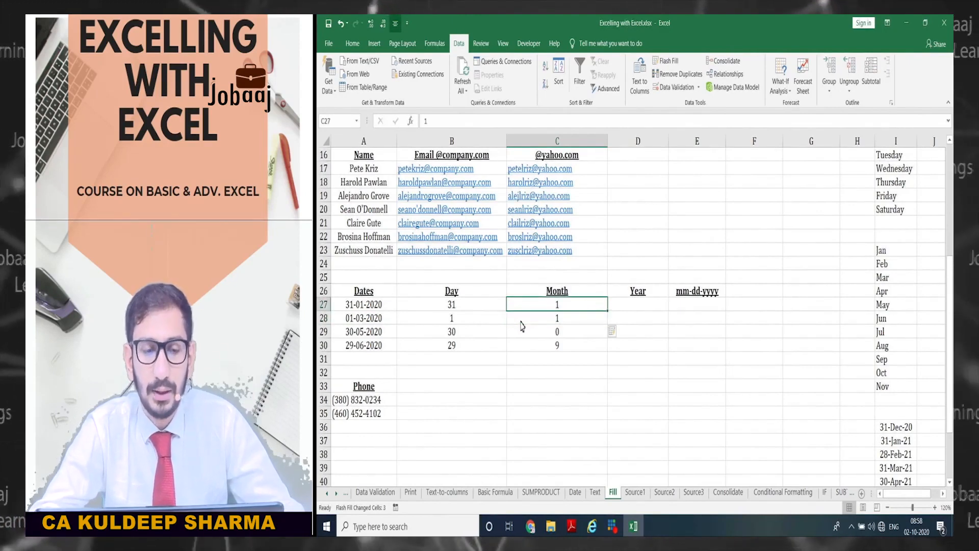
{"action": "left_click", "coordinate": [351, 306]}
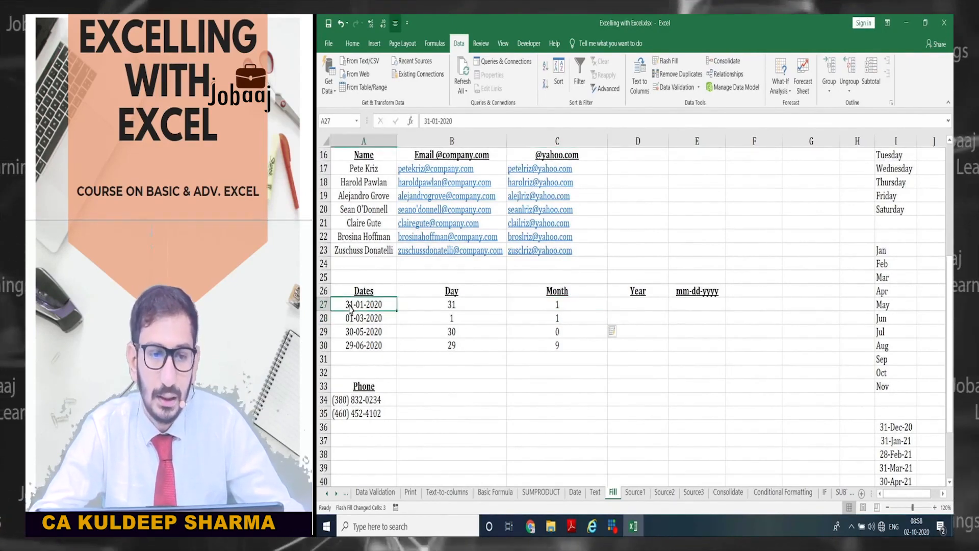
{"action": "double_click", "coordinate": [350, 308]}
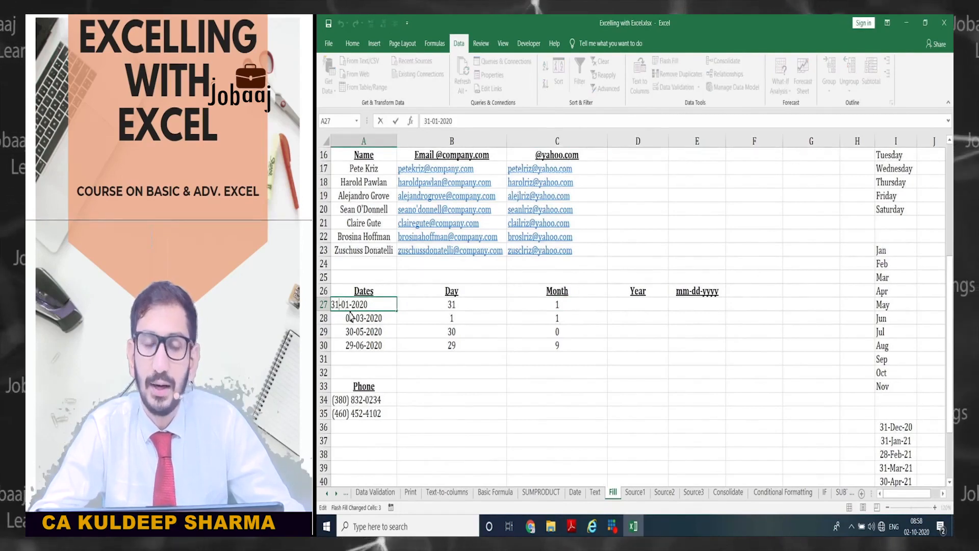
{"action": "key", "text": "Return"}
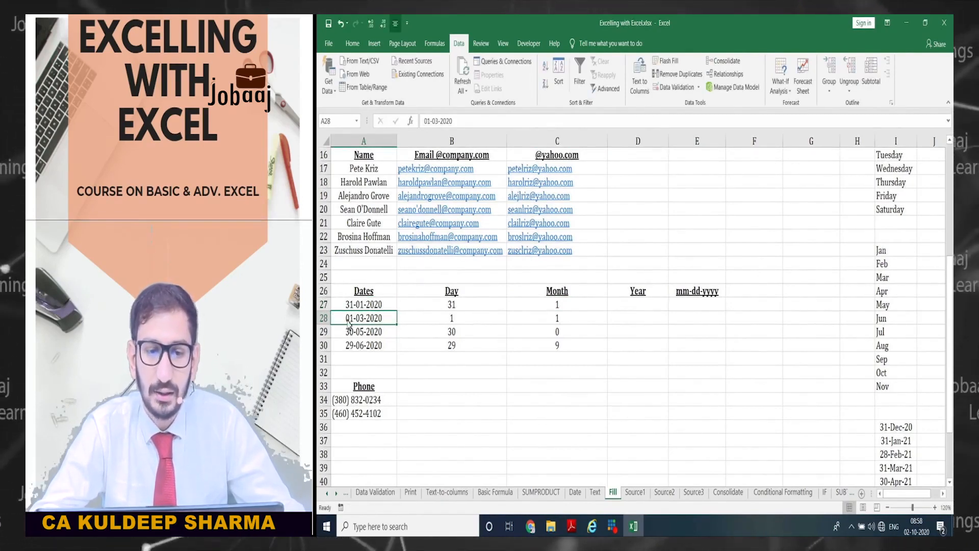
{"action": "left_click", "coordinate": [527, 325]}
{"action": "key", "text": "ctrl+shift+Down"}
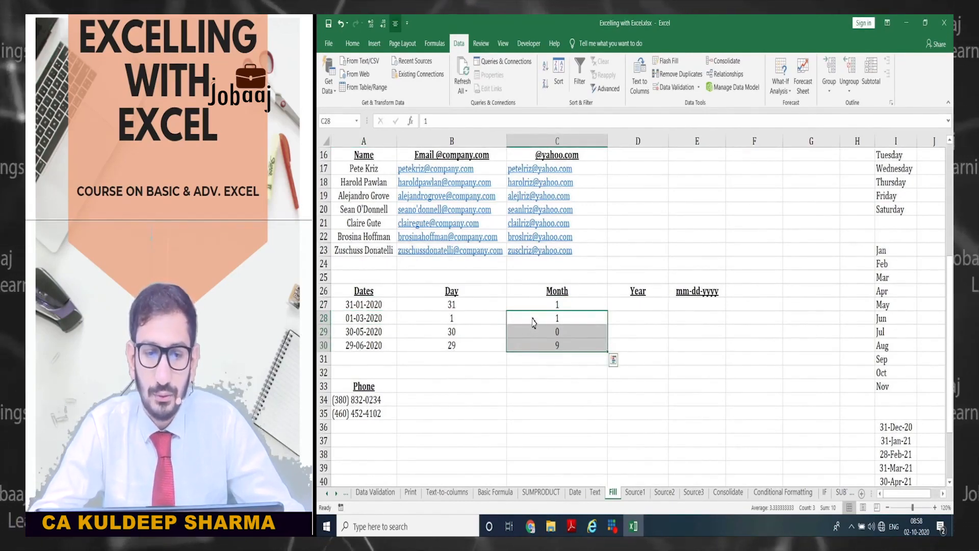
{"action": "left_click", "coordinate": [532, 321]}
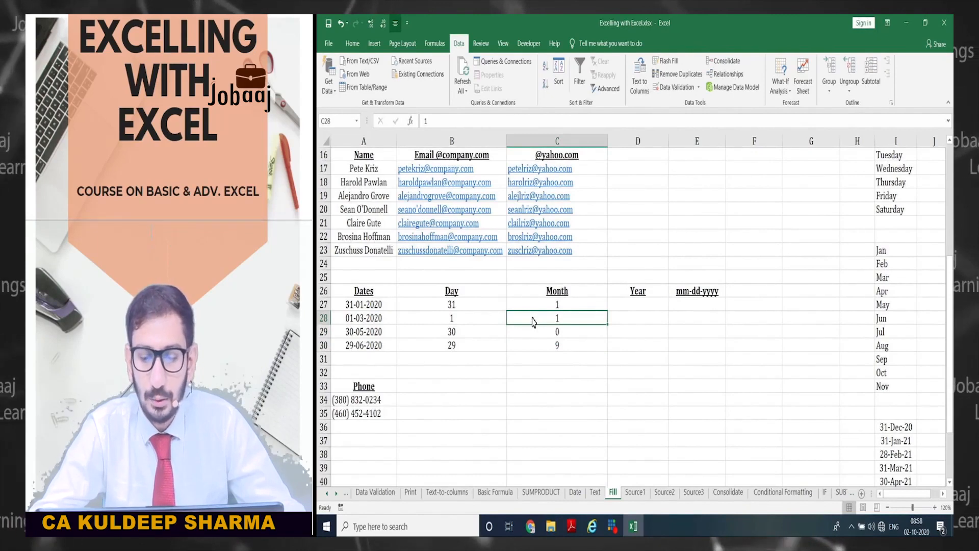
{"action": "key", "text": "Up"}
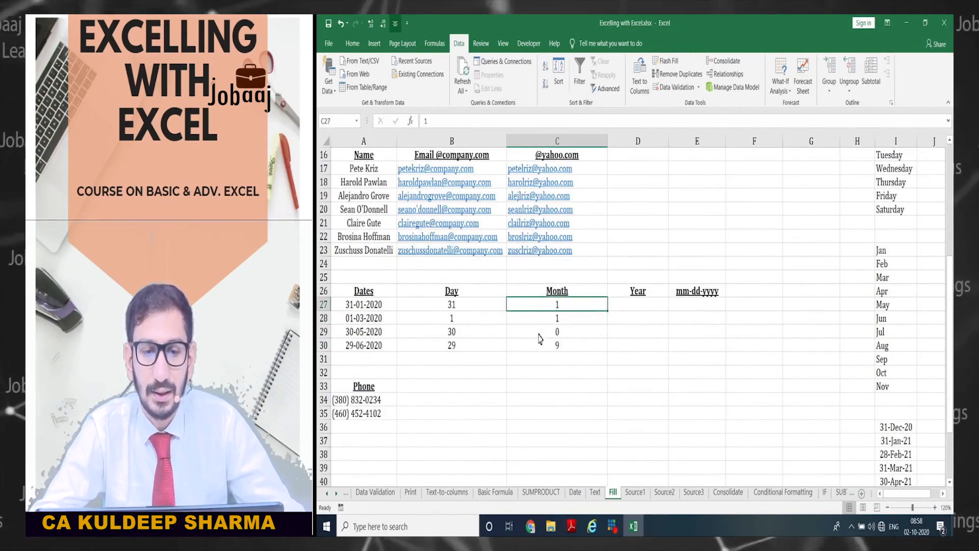
{"action": "left_click_drag", "start_coordinate": [535, 318], "coordinate": [537, 351]}
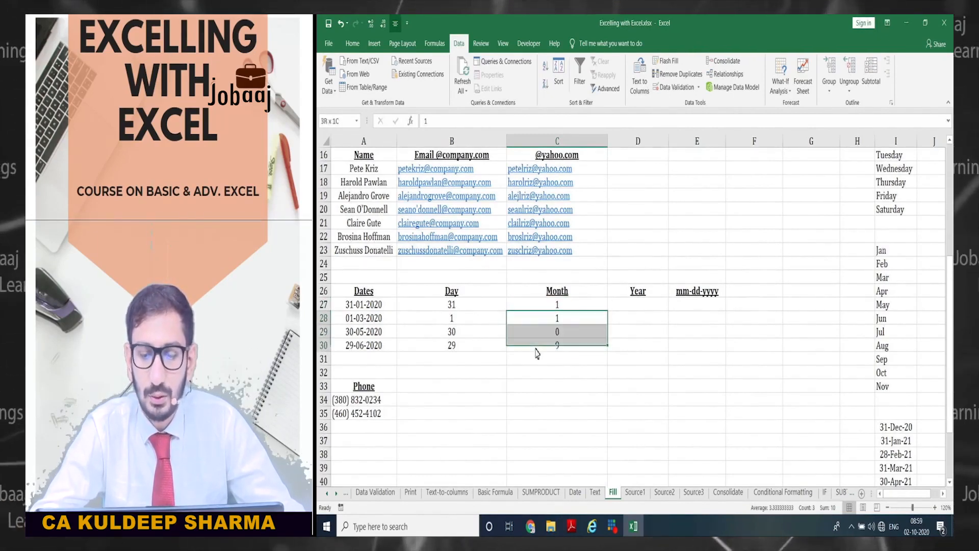
{"action": "key", "text": "Delete"}
{"action": "key", "text": "Up"}
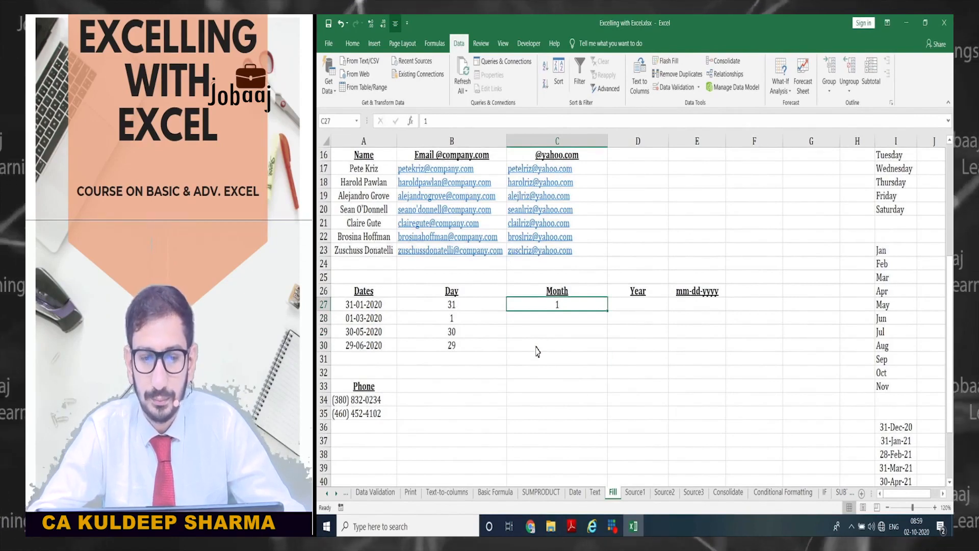
{"action": "type", "text": "'01"}
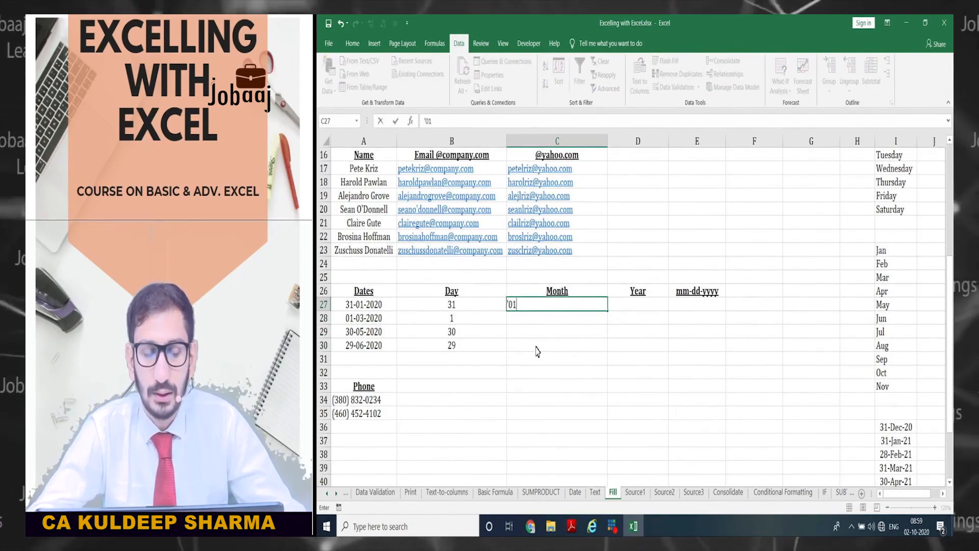
{"action": "key", "text": "Return"}
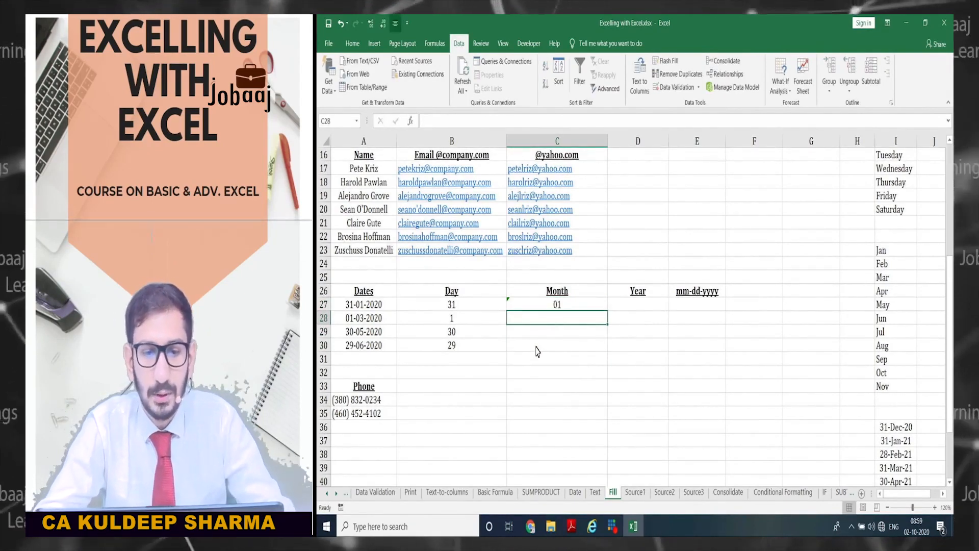
{"action": "key", "text": "ctrl+e"}
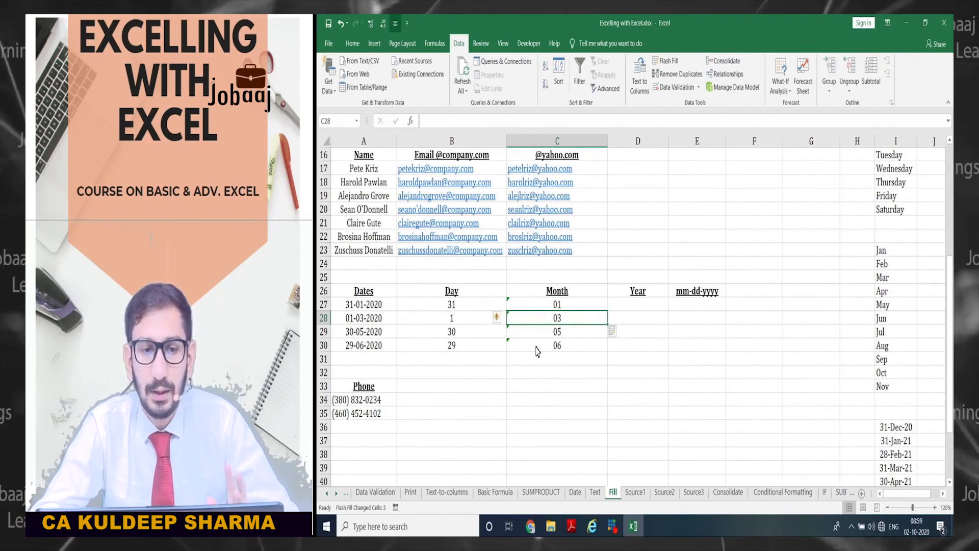
{"action": "key", "text": "Up"}
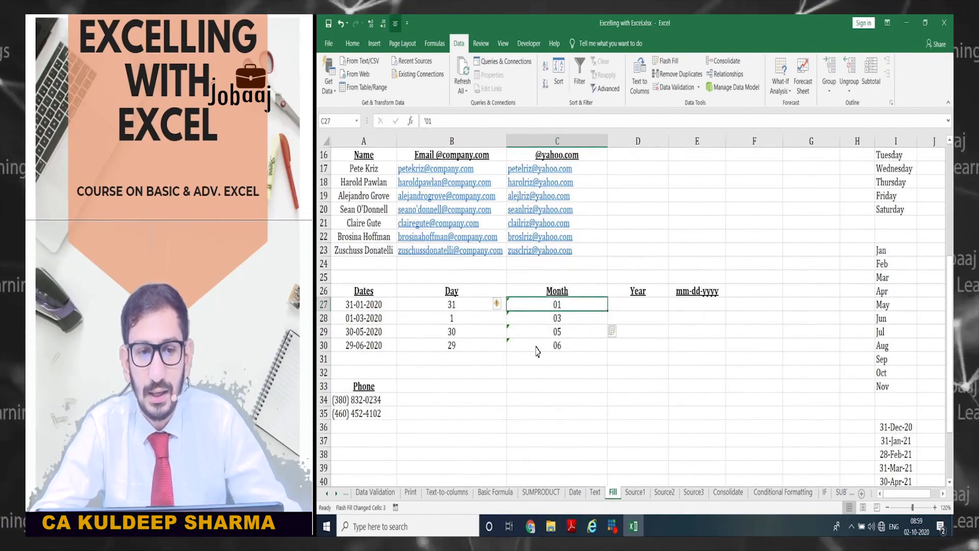
{"action": "key", "text": "Down"}
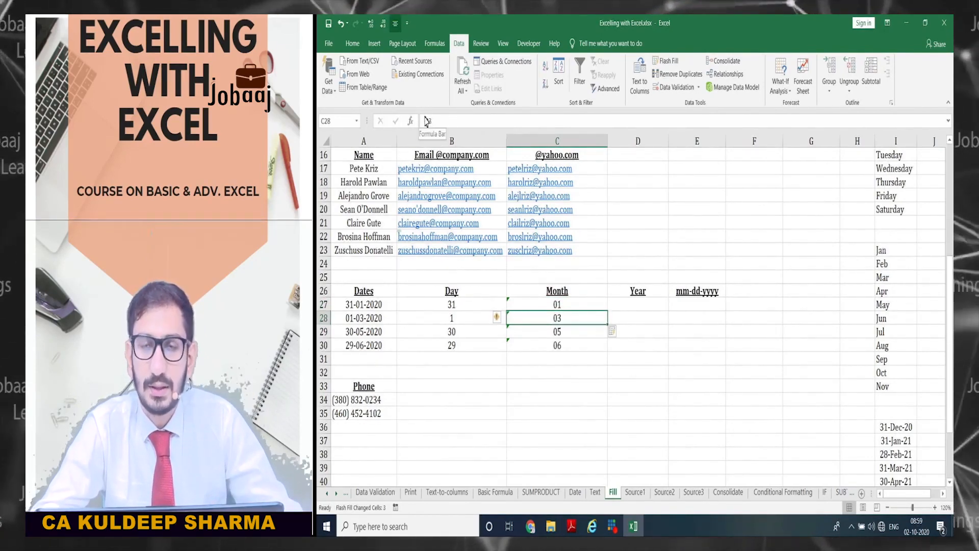
{"action": "key", "text": "Down"}
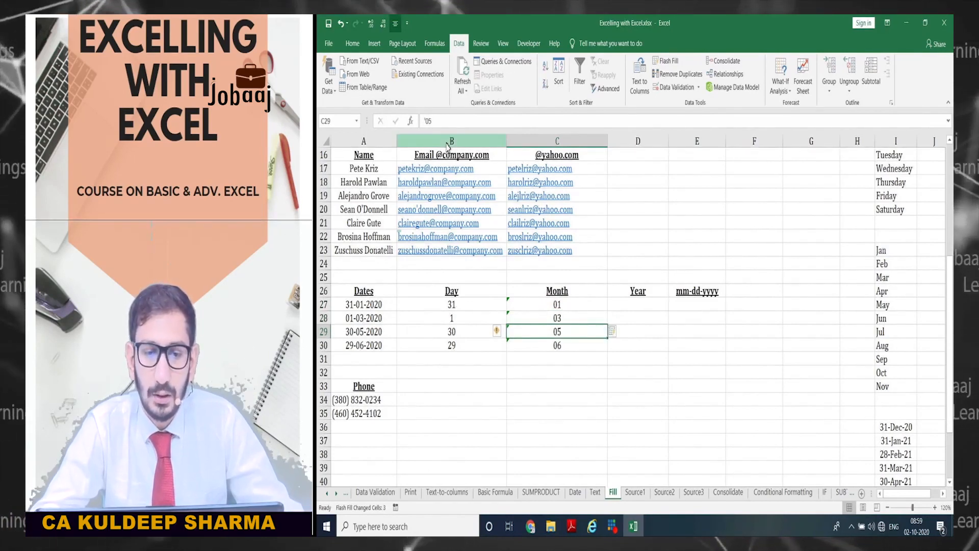
{"action": "key", "text": "Down"}
{"action": "key", "text": "shift+Up"}
{"action": "key", "text": "shift+Up"}
{"action": "key", "text": "shift+Up"}
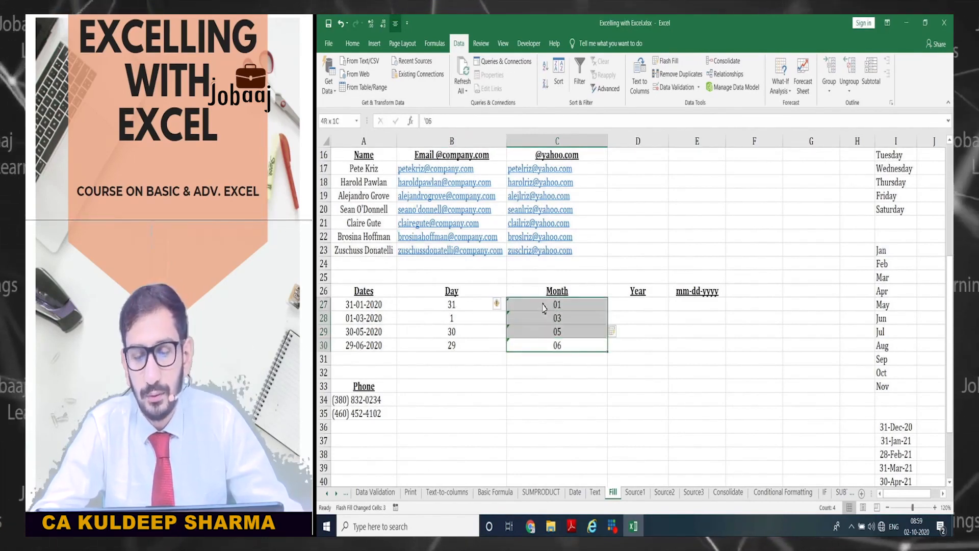
{"action": "key", "text": "Delete"}
{"action": "key", "text": "Up"}
{"action": "key", "text": "Up"}
{"action": "key", "text": "Up"}
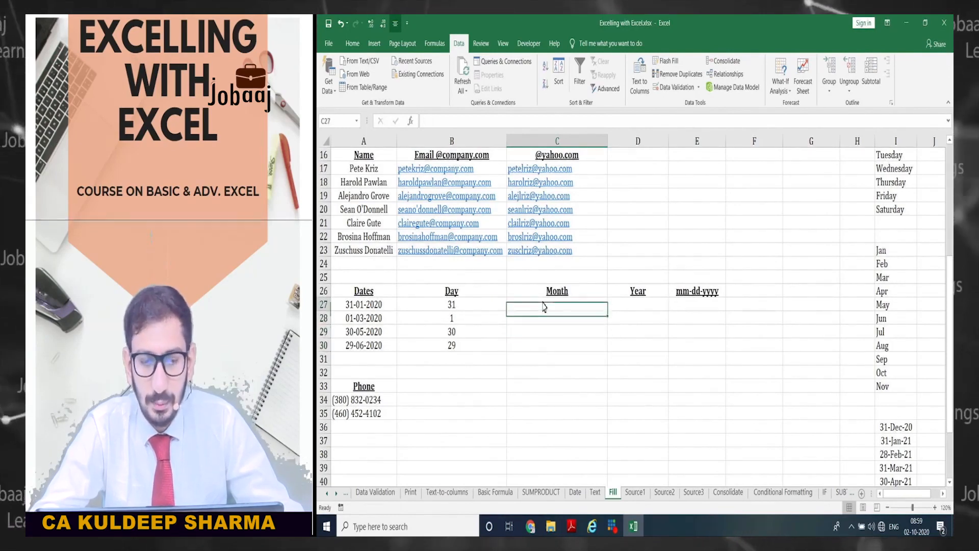
{"action": "key", "text": "Left"}
{"action": "key", "text": "Left"}
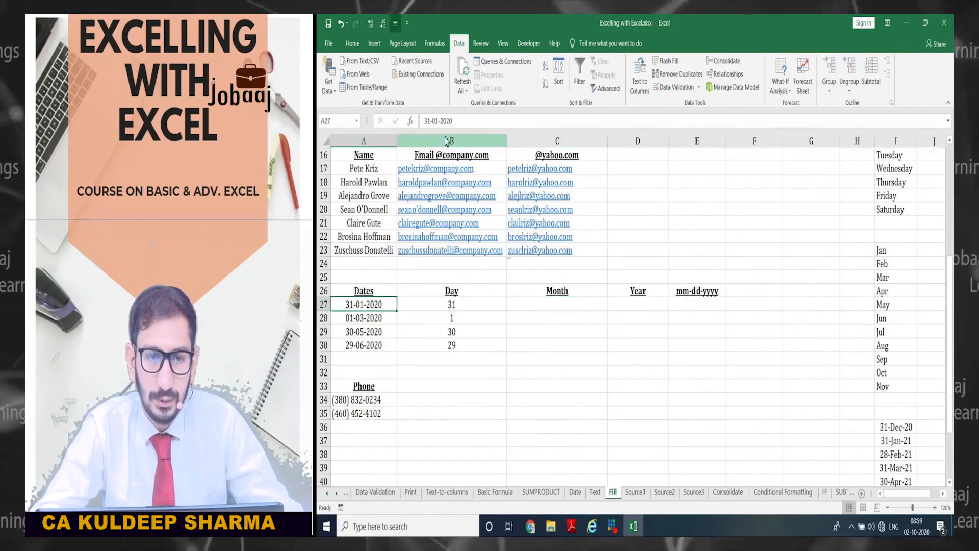
- Enter 10 as the first month in C27 so Flash Fill completes C28:C30
{"action": "left_click", "coordinate": [438, 121]}
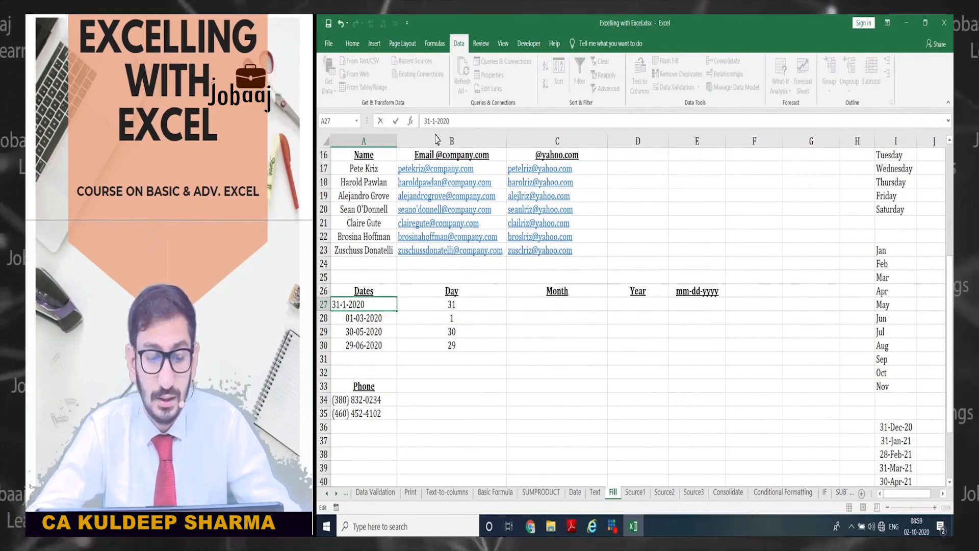
{"action": "key", "text": "Tab"}
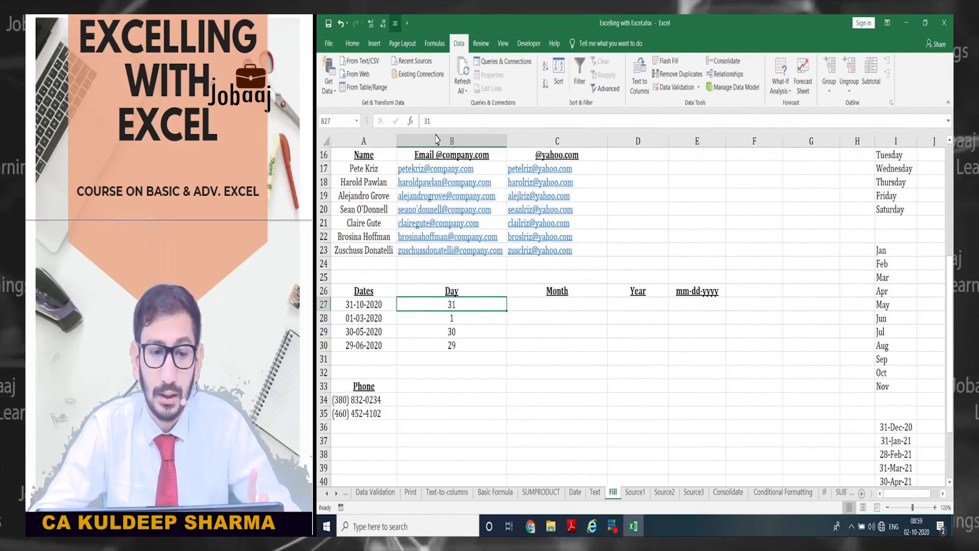
{"action": "key", "text": "Tab"}
{"action": "type", "text": "10"}
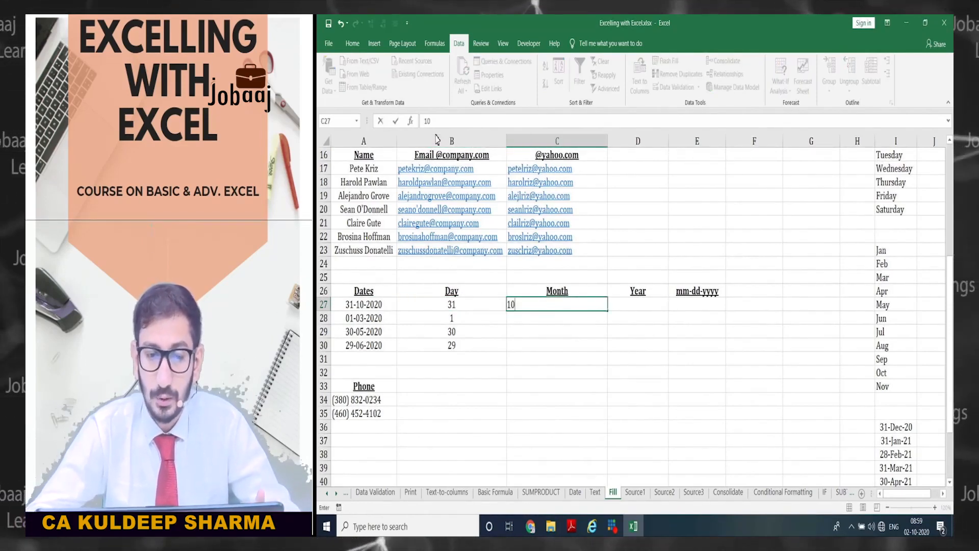
{"action": "key", "text": "Return"}
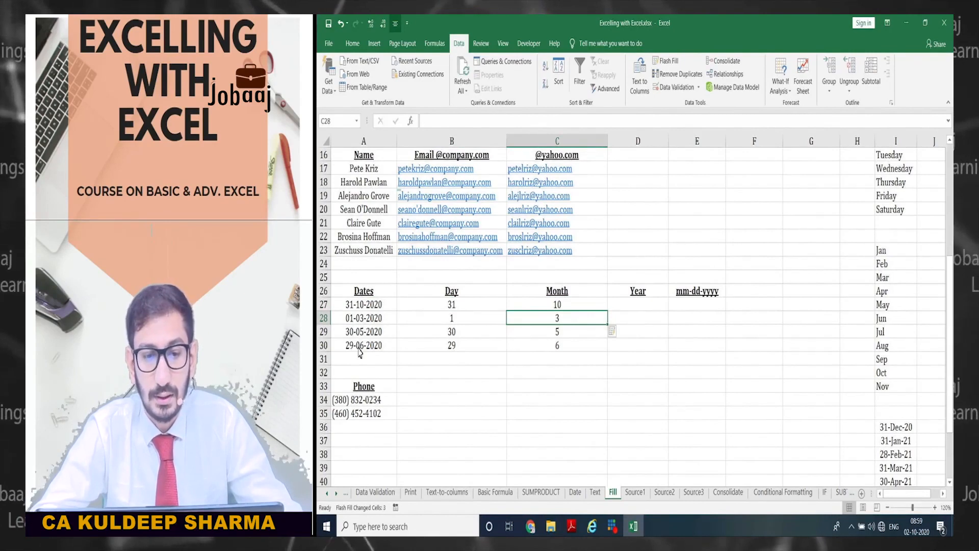
- Re-enter A27 as 31-01-2020 and correct the first month to 1
{"action": "key", "text": "Left"}
{"action": "key", "text": "Left"}
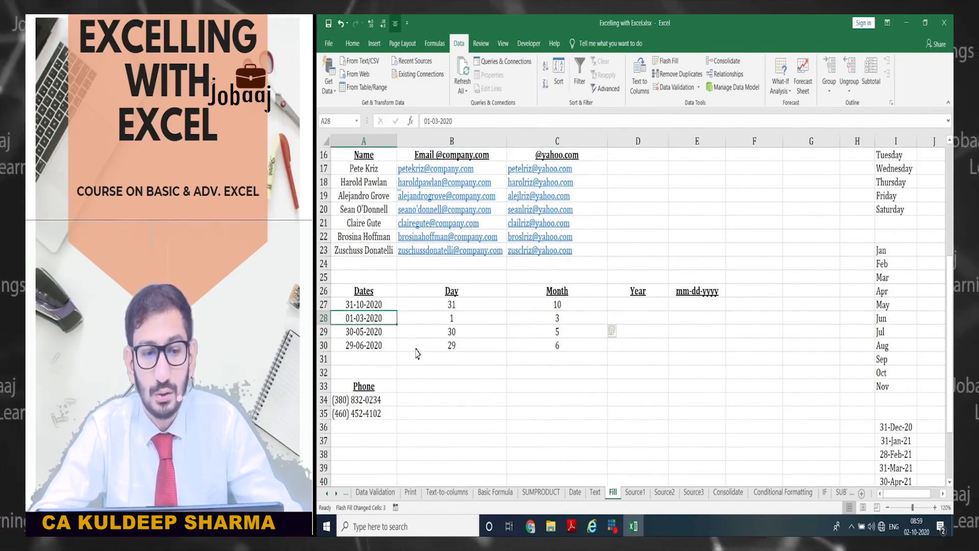
{"action": "key", "text": "Up"}
{"action": "key", "text": "F2"}
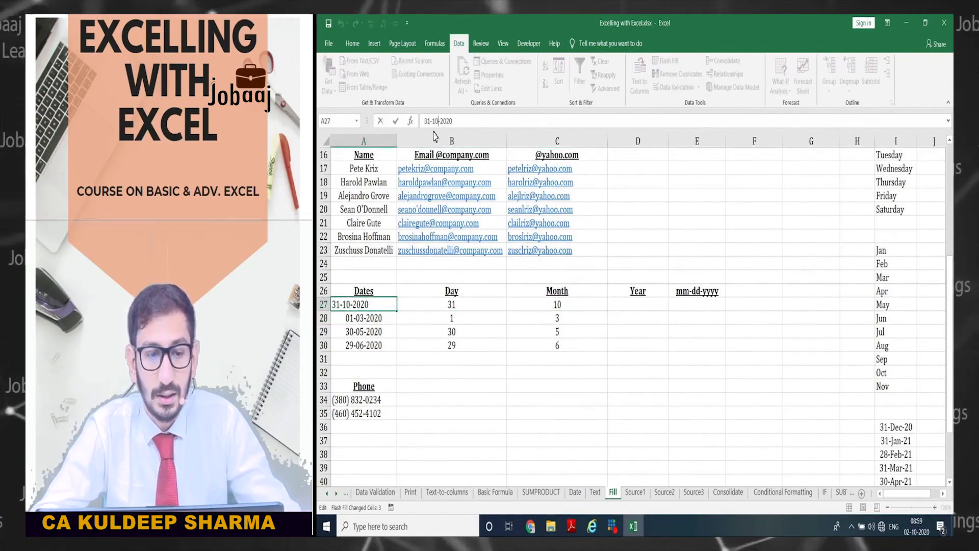
{"action": "key", "text": "Tab"}
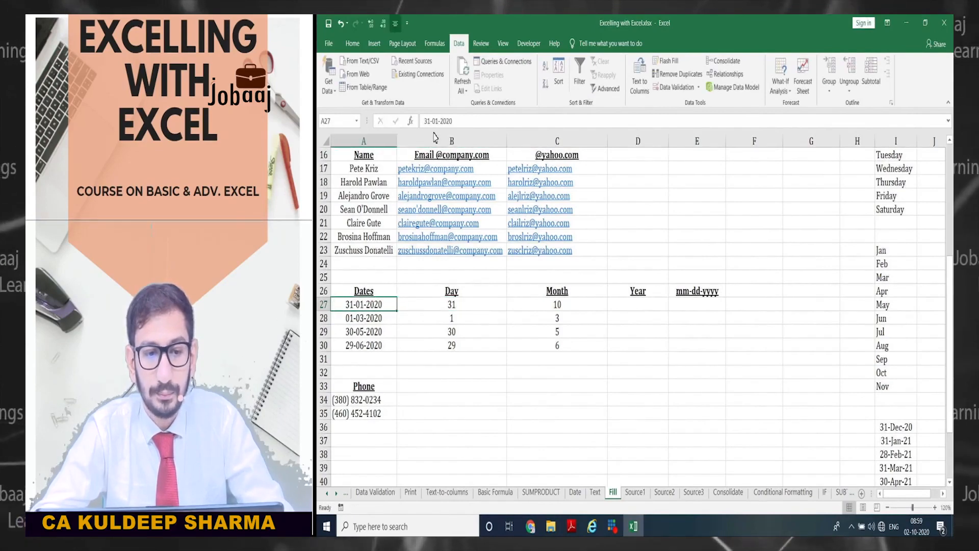
{"action": "key", "text": "Right"}
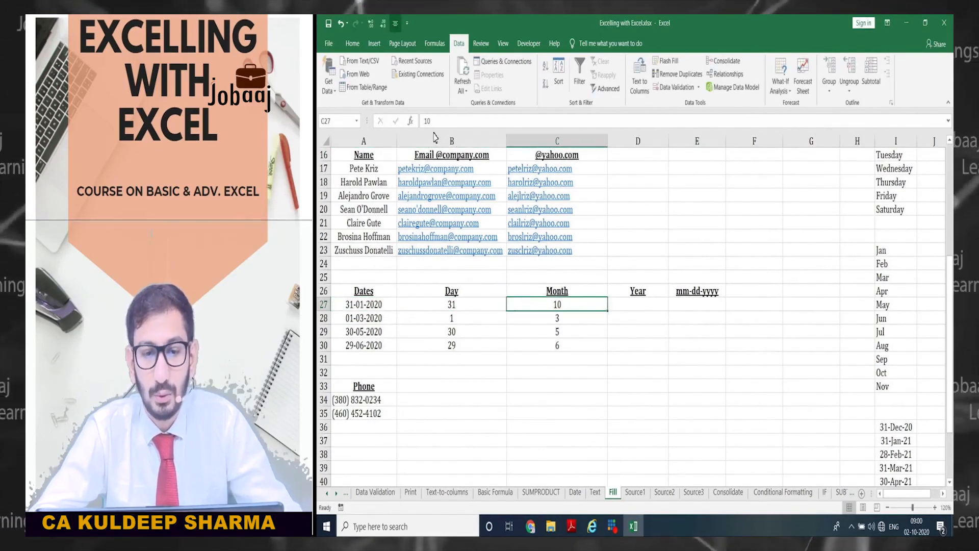
{"action": "type", "text": "1"}
{"action": "key", "text": "Return"}
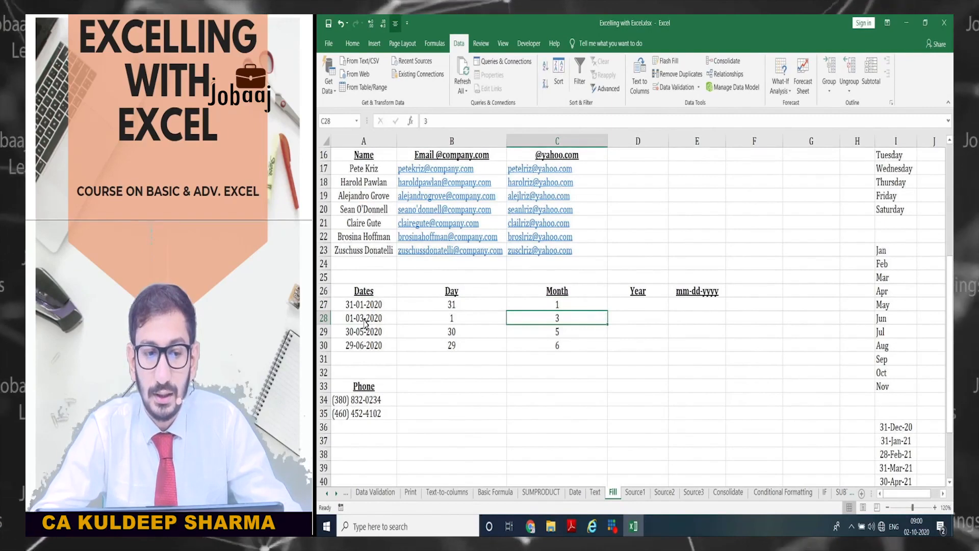
- Select the last three dates and their filled months to compare them
{"action": "left_click_drag", "start_coordinate": [365, 322], "coordinate": [361, 351]}
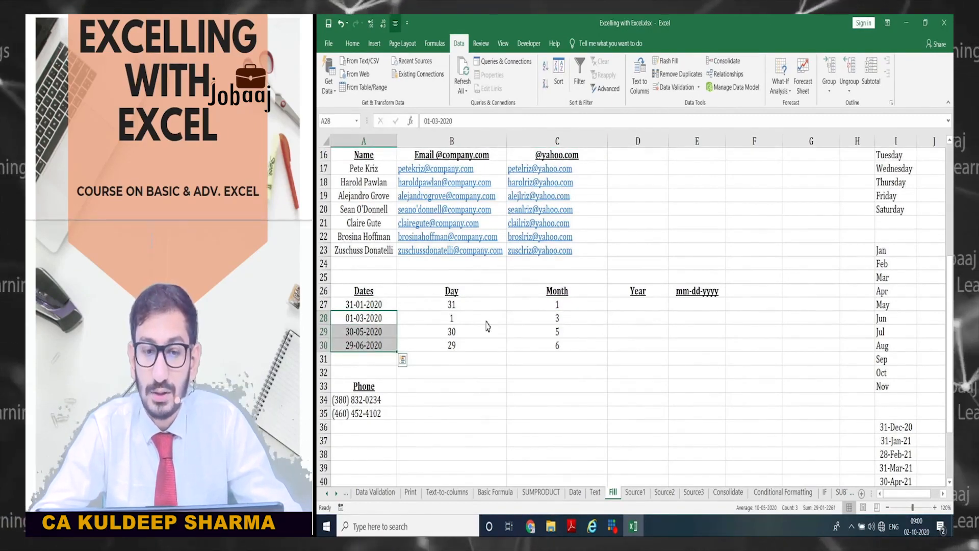
{"action": "left_click_drag", "start_coordinate": [553, 321], "coordinate": [549, 350]}
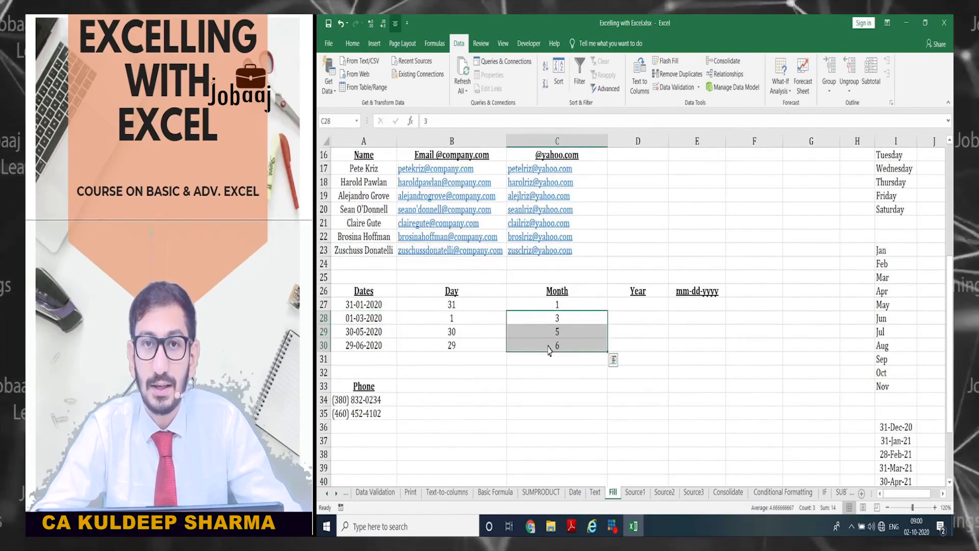
{"action": "left_click", "coordinate": [544, 307]}
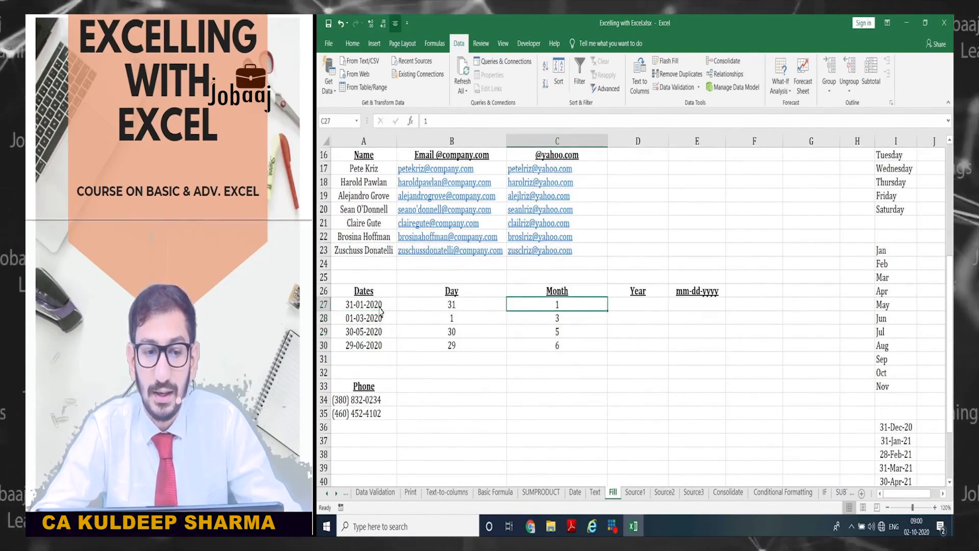
{"action": "left_click", "coordinate": [396, 306]}
- Start a year entry in D27, cancel it, and return to the first date
{"action": "left_click", "coordinate": [530, 307]}
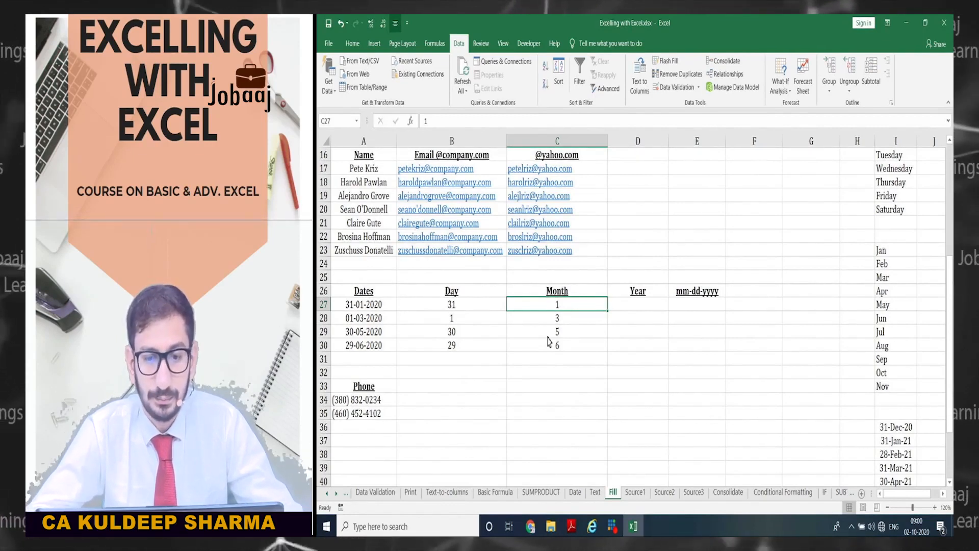
{"action": "key", "text": "Right"}
{"action": "type", "text": "20"}
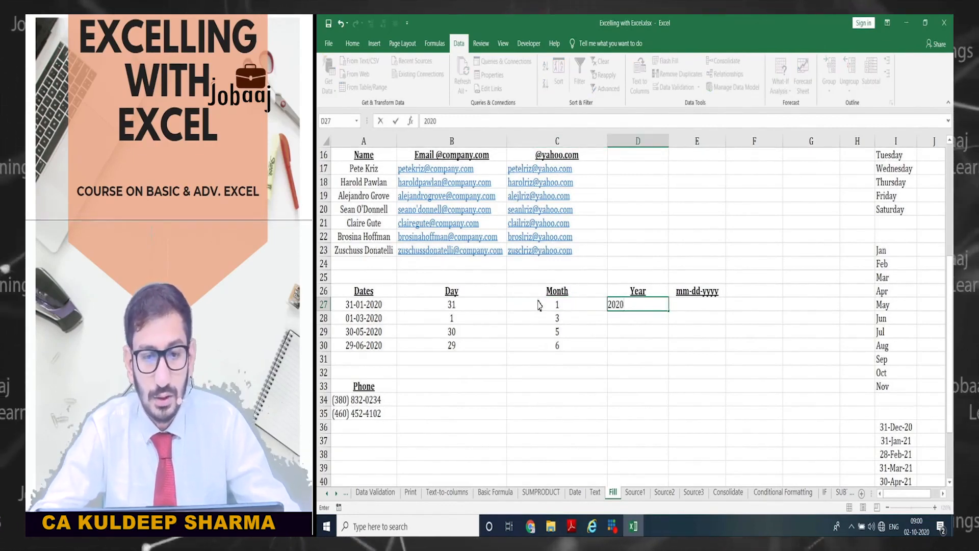
{"action": "key", "text": "Escape"}
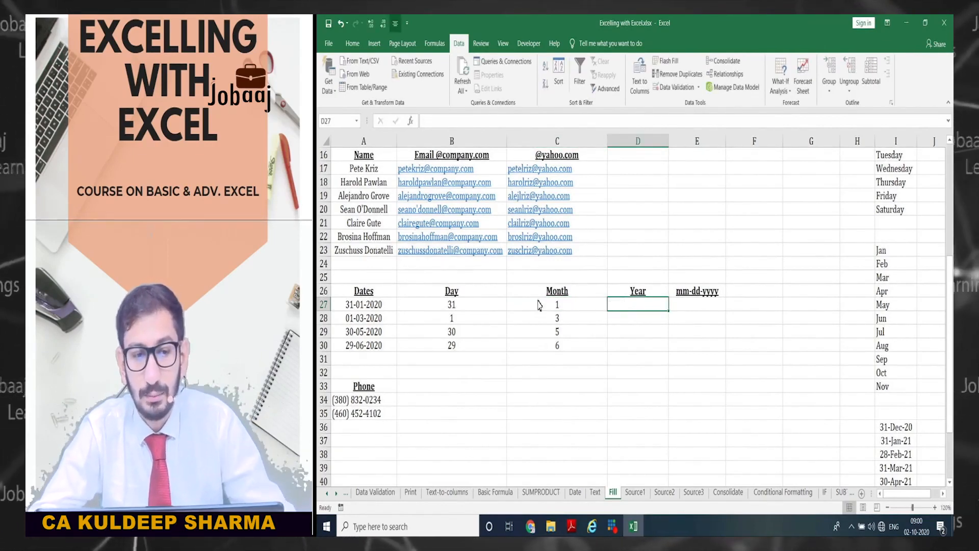
{"action": "left_click", "coordinate": [394, 305]}
- Change the last three dates' years to 2021, 2022 and 2023
{"action": "left_click", "coordinate": [464, 122]}
{"action": "key", "text": "BackSpace"}
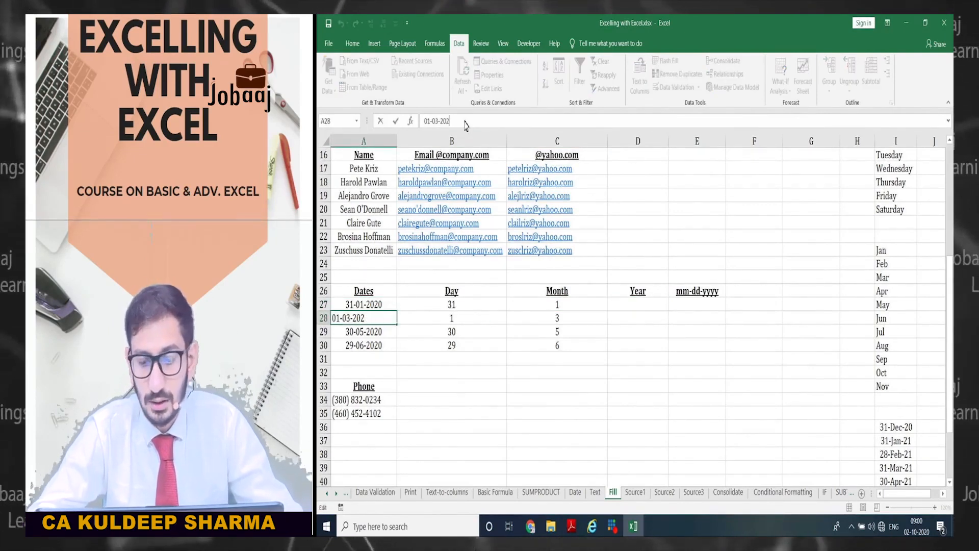
{"action": "key", "text": "Return"}
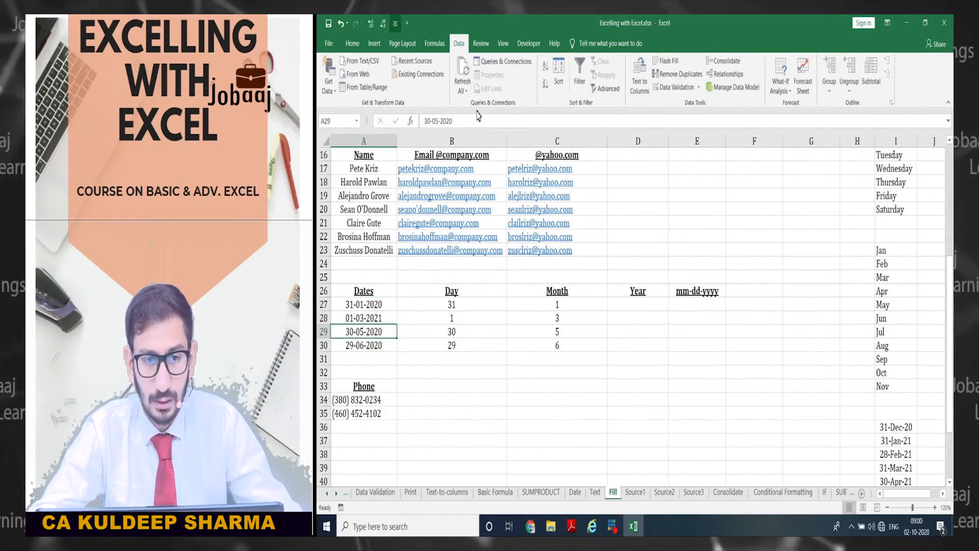
{"action": "left_click", "coordinate": [475, 122]}
{"action": "key", "text": "BackSpace"}
{"action": "key", "text": "Return"}
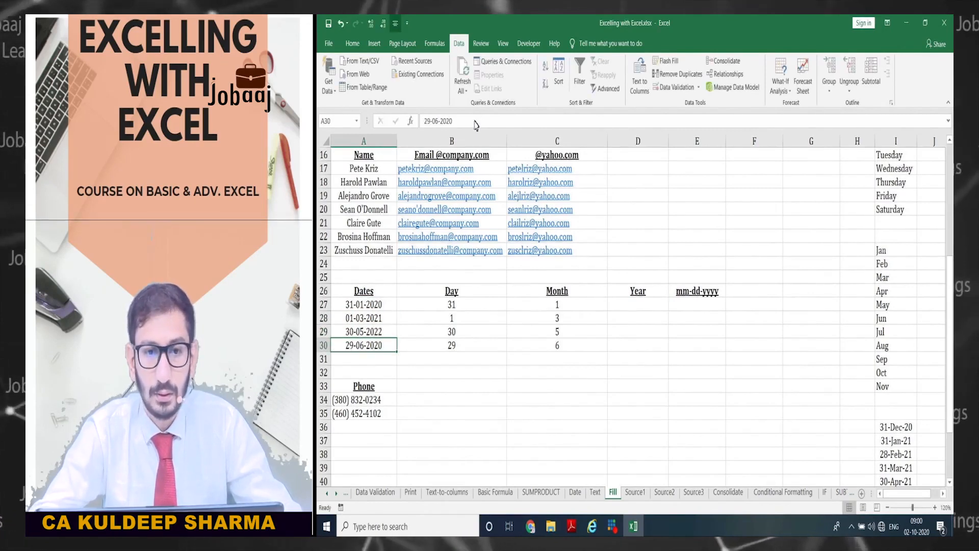
{"action": "left_click", "coordinate": [476, 122]}
{"action": "key", "text": "BackSpace"}
{"action": "type", "text": "3"}
{"action": "key", "text": "Return"}
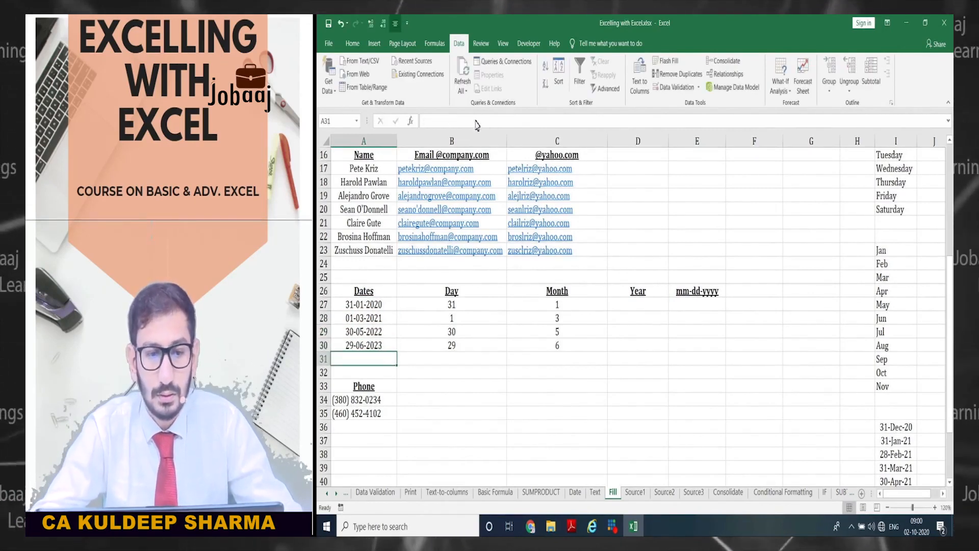
- Enter 2020 in D27, Flash Fill the years, then clear D27:D30
{"action": "left_click", "coordinate": [627, 304]}
{"action": "type", "text": "20"}
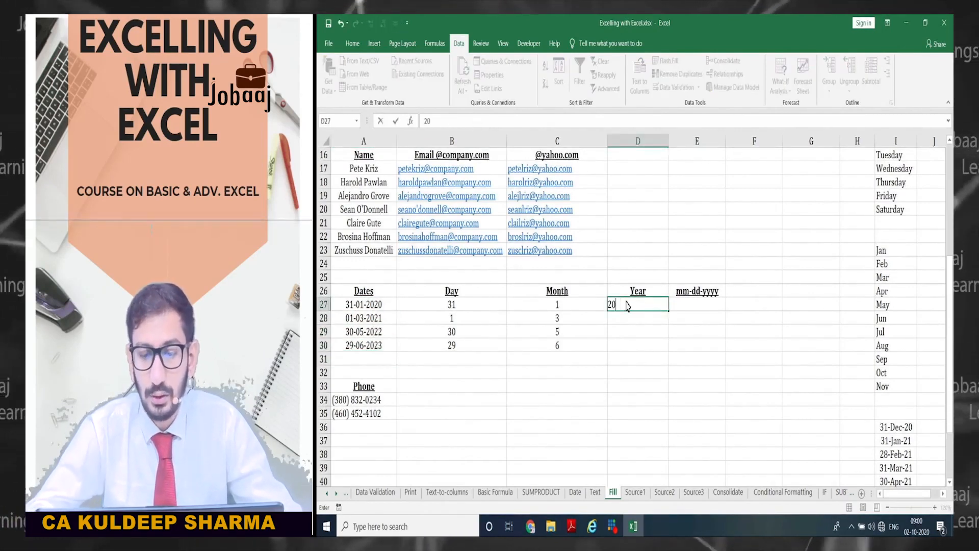
{"action": "type", "text": "20"}
{"action": "key", "text": "Return"}
{"action": "key", "text": "ctrl+e"}
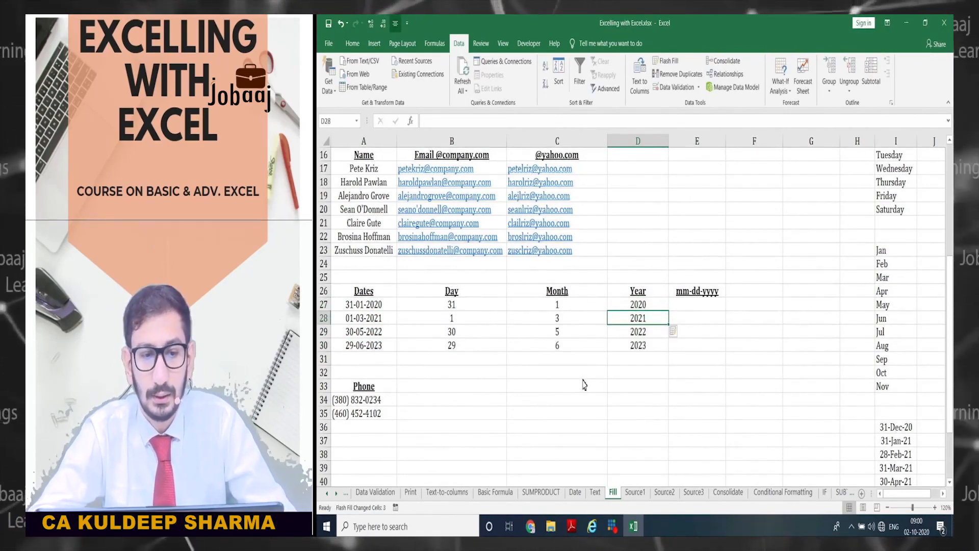
{"action": "key", "text": "Up"}
{"action": "key", "text": "shift+Down"}
{"action": "key", "text": "shift+Down"}
{"action": "key", "text": "shift+Down"}
{"action": "key", "text": "Delete"}
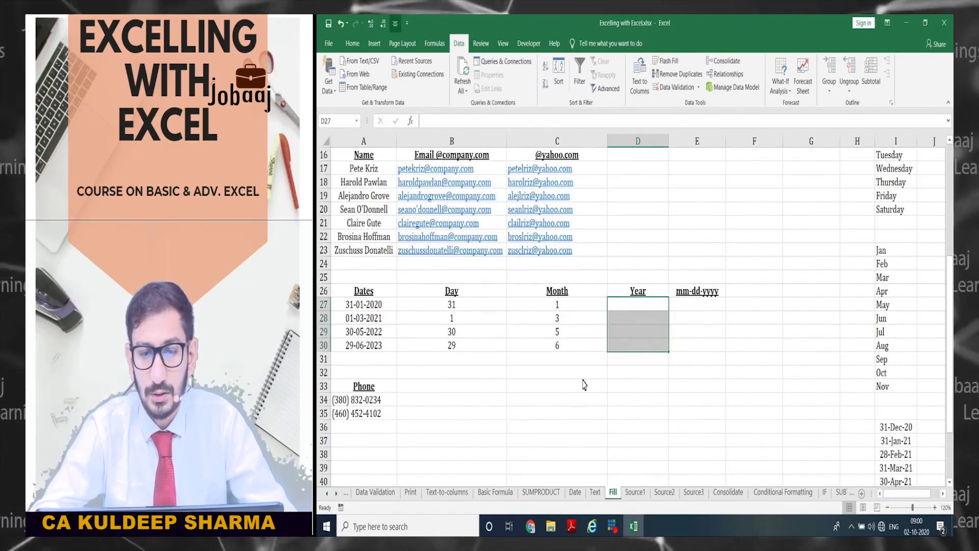
- Enter 20 as the first two-digit year in D27
{"action": "key", "text": "Up"}
{"action": "key", "text": "Down"}
{"action": "type", "text": "23"}
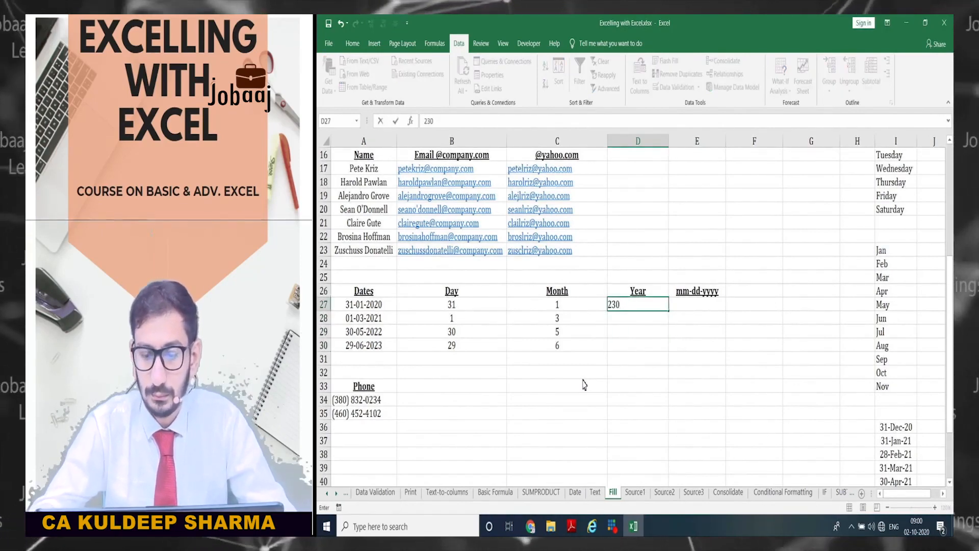
{"action": "key", "text": "BackSpace"}
{"action": "type", "text": "0"}
{"action": "key", "text": "Return"}
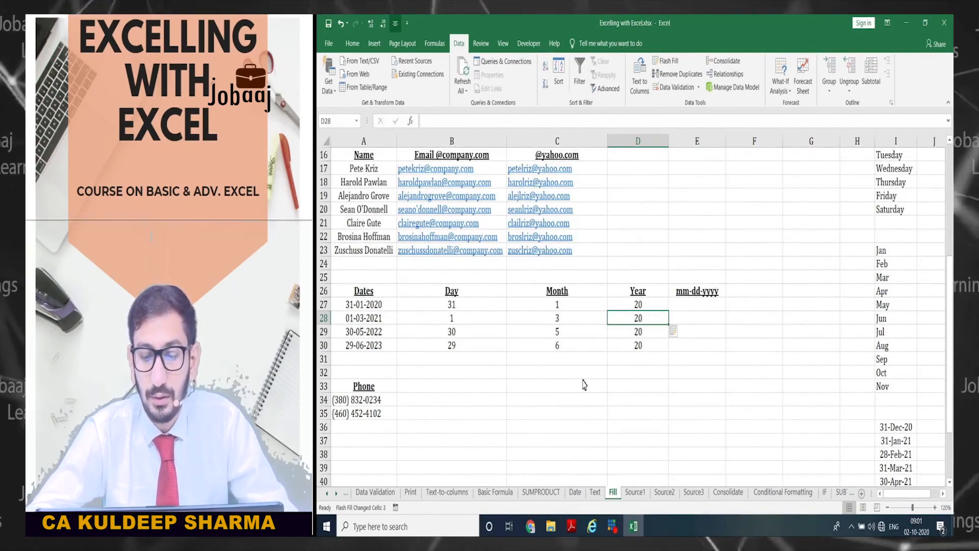
- Overwrite D28 with 21 so Flash Fill revises the years, and check the fill options
{"action": "type", "text": "2"}
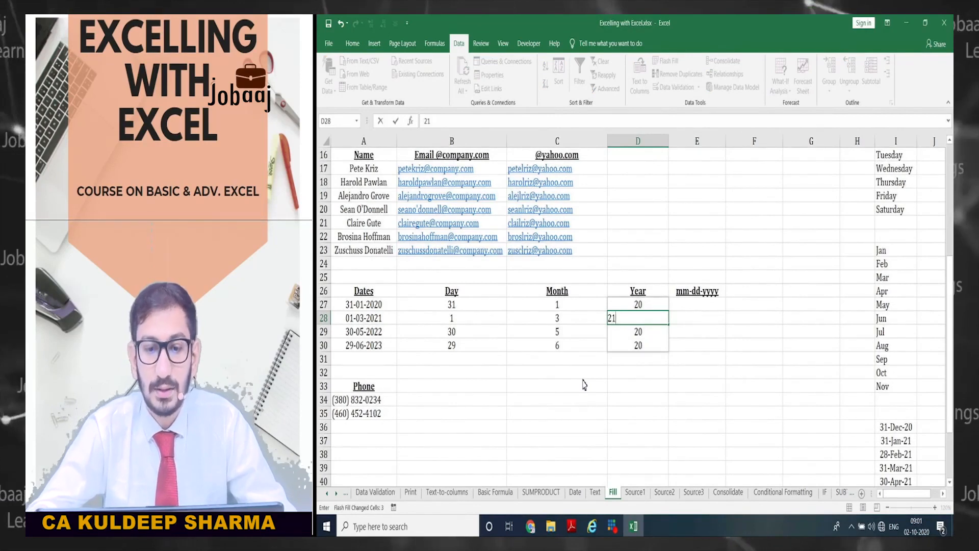
{"action": "type", "text": "1"}
{"action": "key", "text": "Return"}
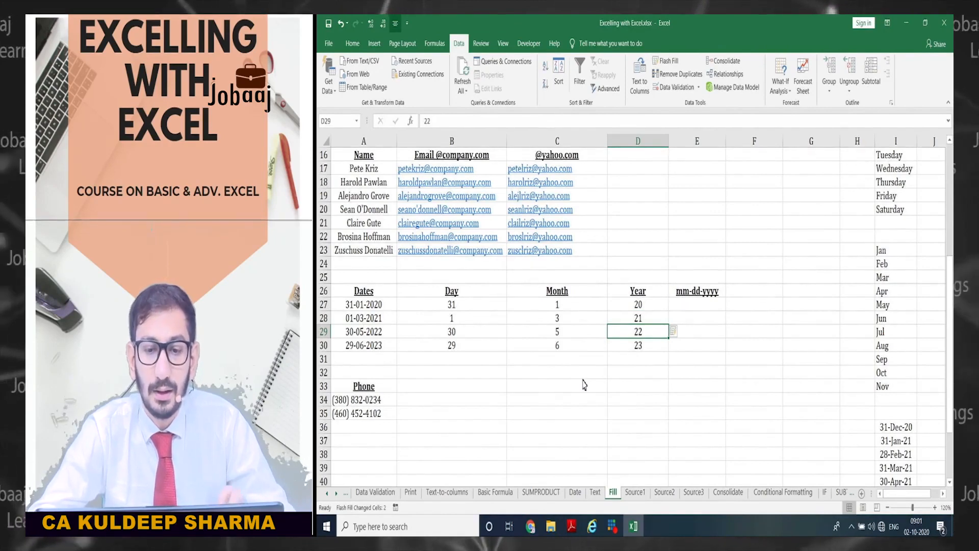
{"action": "left_click", "coordinate": [665, 333]}
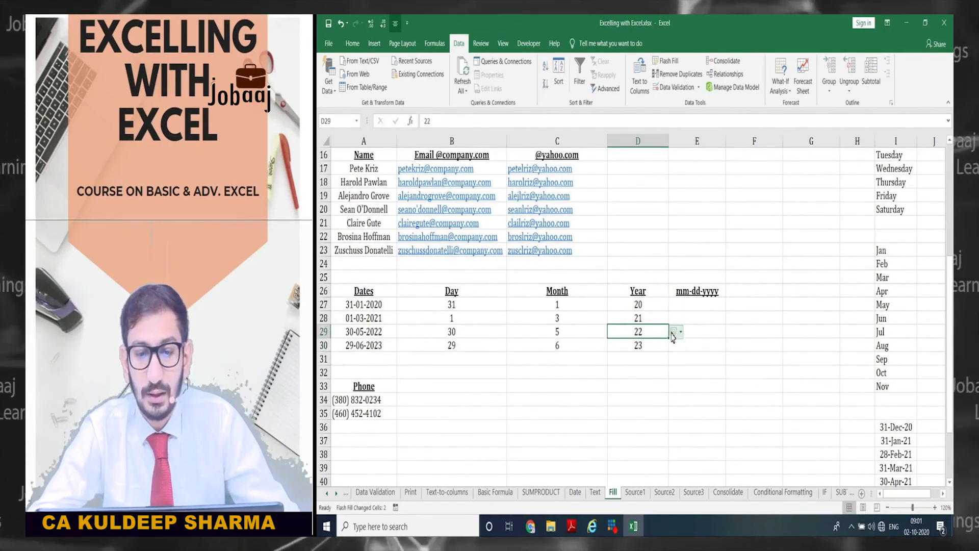
{"action": "left_click", "coordinate": [679, 334]}
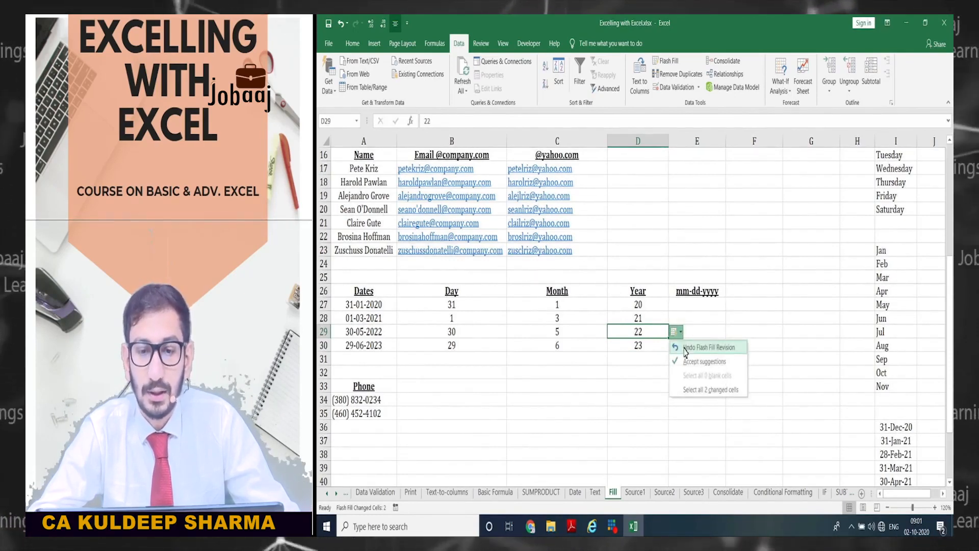
{"action": "left_click", "coordinate": [677, 306]}
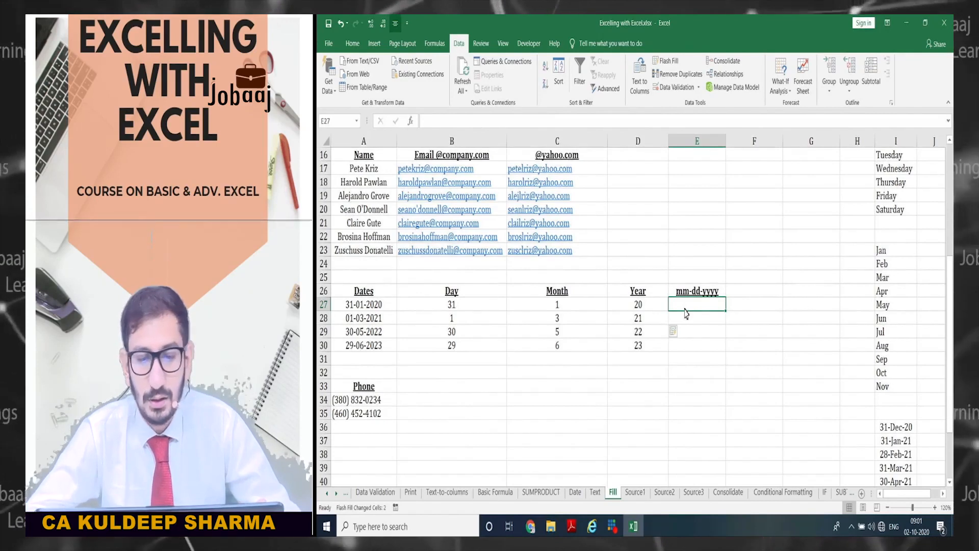
- Enter 01-31-2020 in E27 and Flash Fill the remaining mm-dd-yyyy dates
{"action": "type", "text": "01-31"}
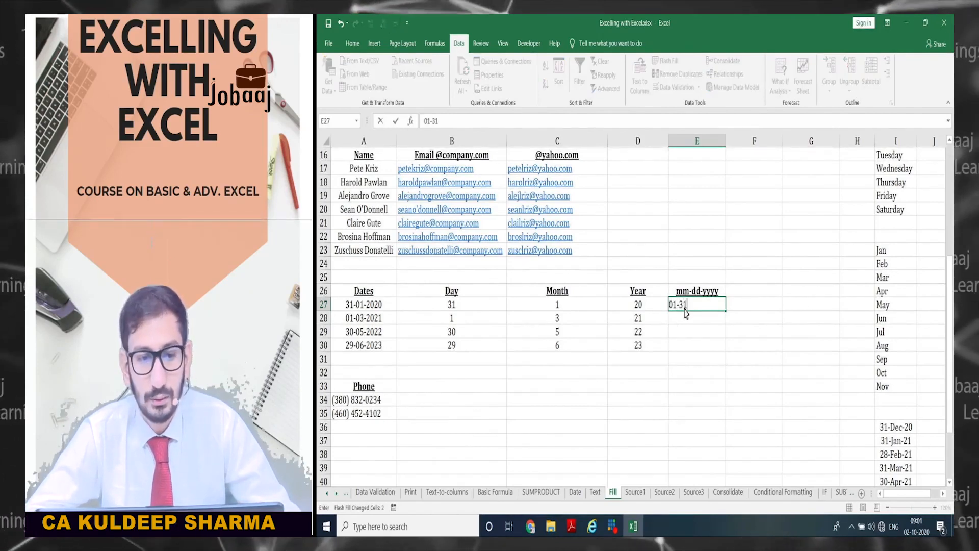
{"action": "type", "text": "-2020"}
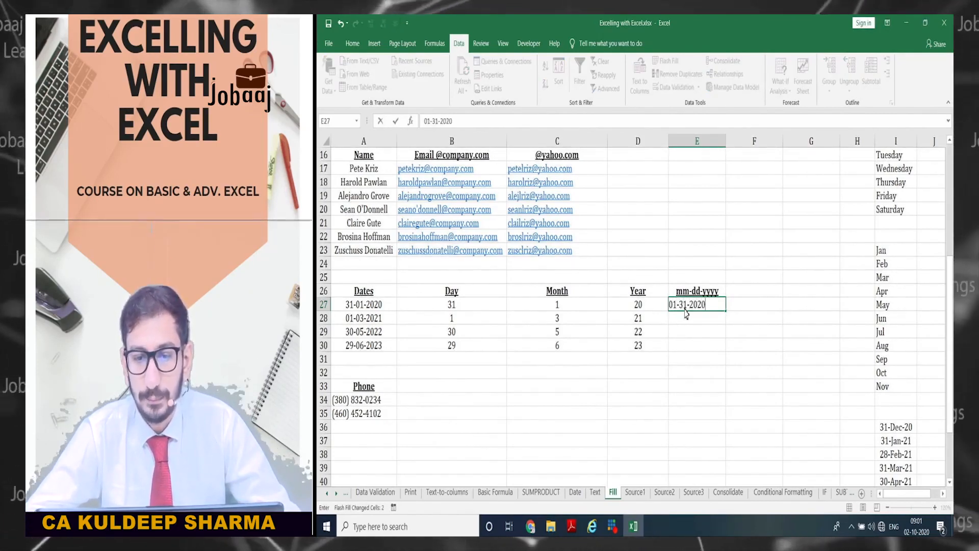
{"action": "key", "text": "Return"}
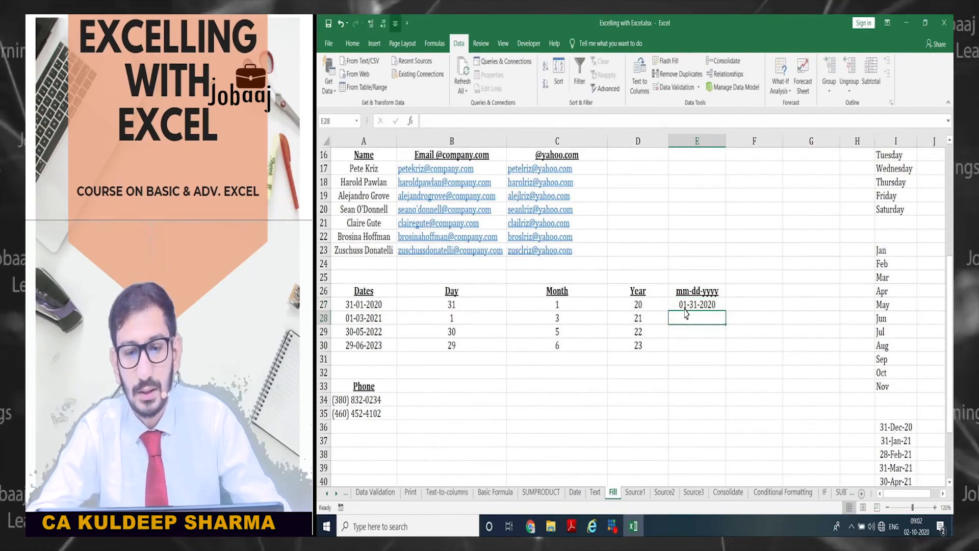
{"action": "key", "text": "ctrl+e"}
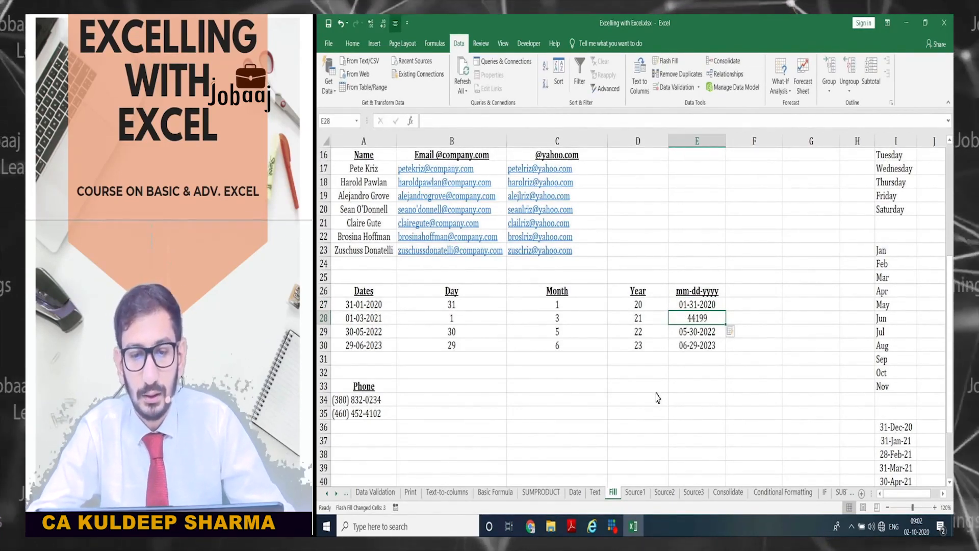
- Format E28:E30 as Short Date so 44199 shows as 03-01-2021, then check each
{"action": "key", "text": "shift+Down"}
{"action": "key", "text": "shift+Down"}
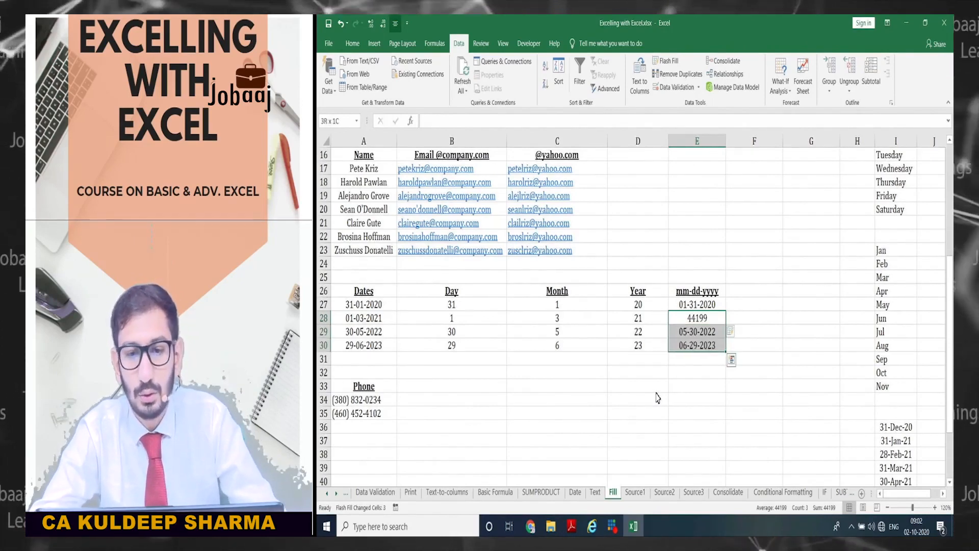
{"action": "key", "text": "ctrl+shift+3"}
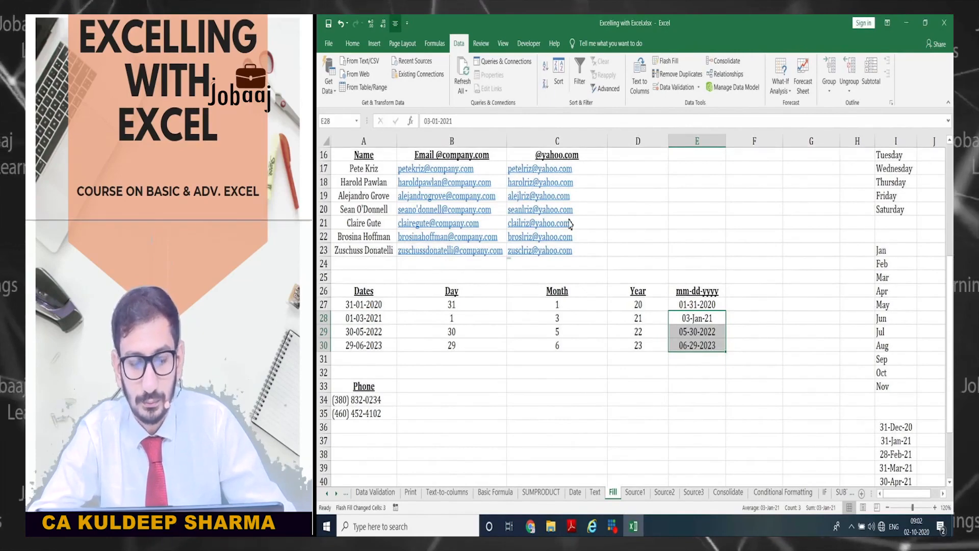
{"action": "key", "text": "alt+h"}
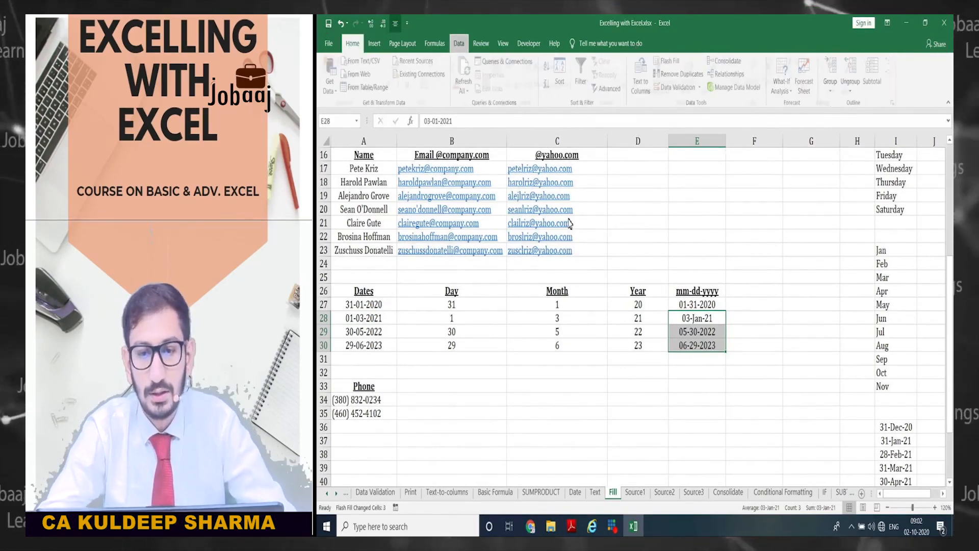
{"action": "key", "text": "n"}
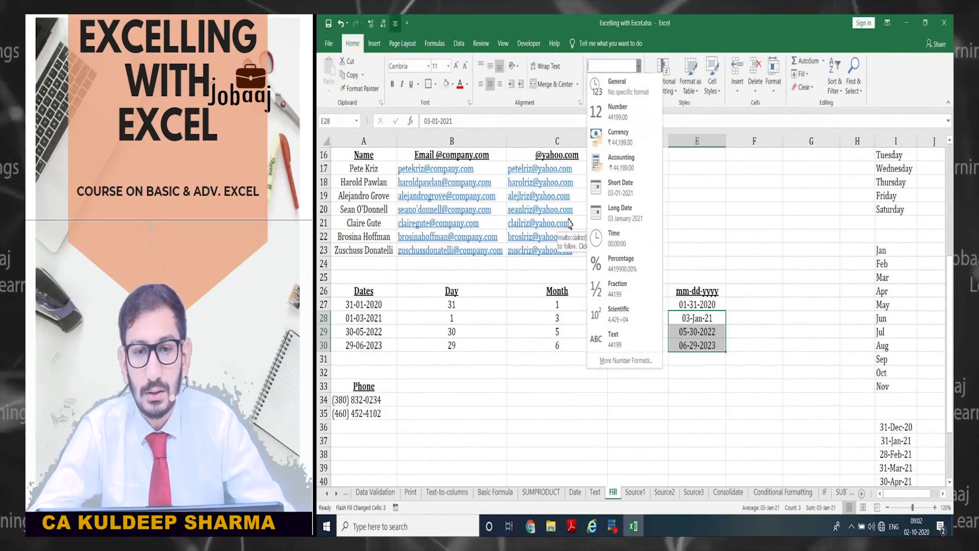
{"action": "key", "text": "Down"}
{"action": "key", "text": "Down"}
{"action": "key", "text": "Down"}
{"action": "key", "text": "Down"}
{"action": "key", "text": "Down"}
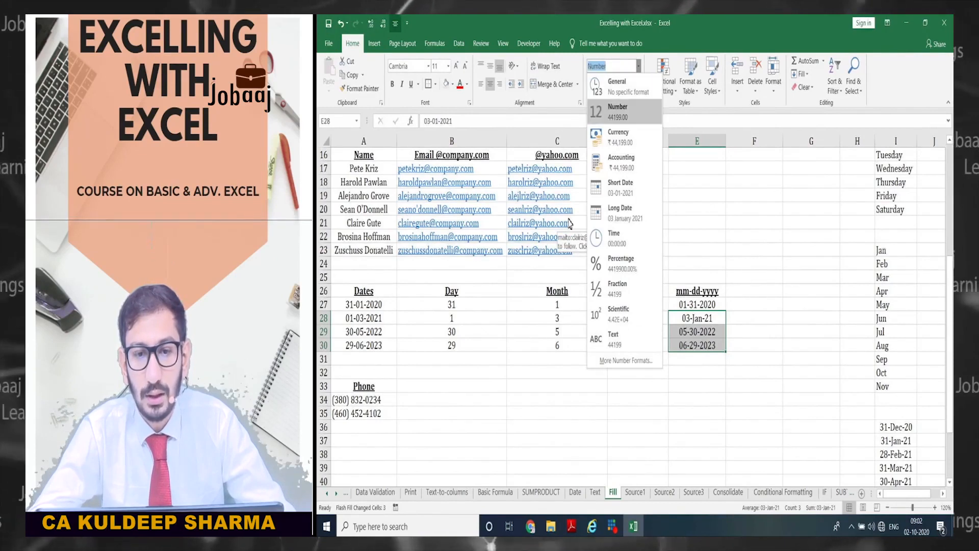
{"action": "key", "text": "Return"}
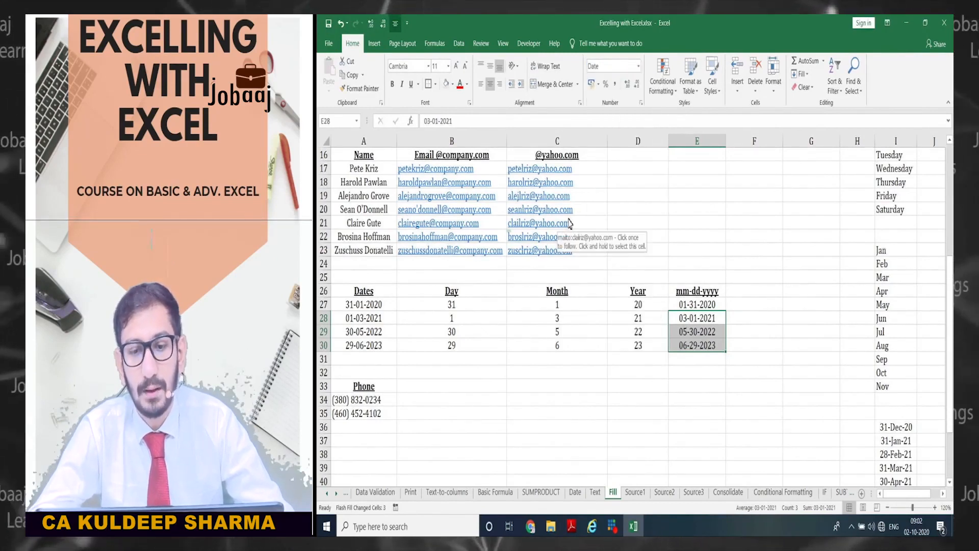
{"action": "key", "text": "Down"}
{"action": "key", "text": "Up"}
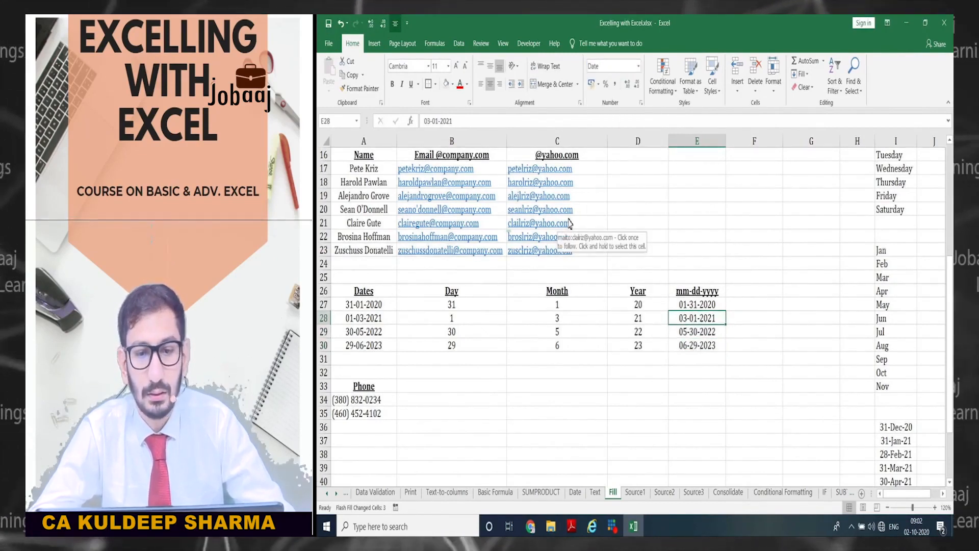
{"action": "key", "text": "Down"}
{"action": "key", "text": "Down"}
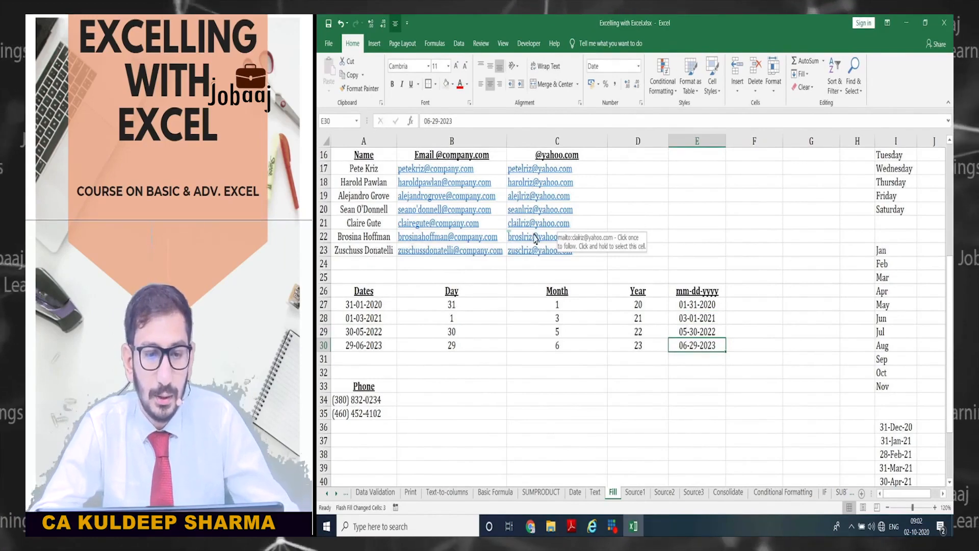
- Retype the first phone number in B34 with a +1 prefix and dashes, declining the formula correction
{"action": "left_click", "coordinate": [448, 403]}
{"action": "scroll", "coordinate": [449, 398], "scroll_direction": "down", "scroll_amount": 2}
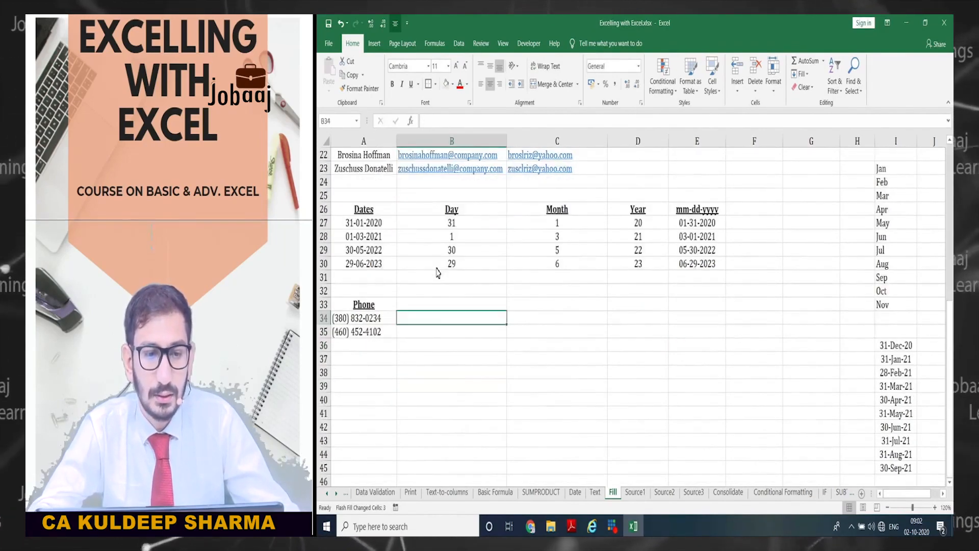
{"action": "scroll", "coordinate": [464, 266], "scroll_direction": "down", "scroll_amount": 1}
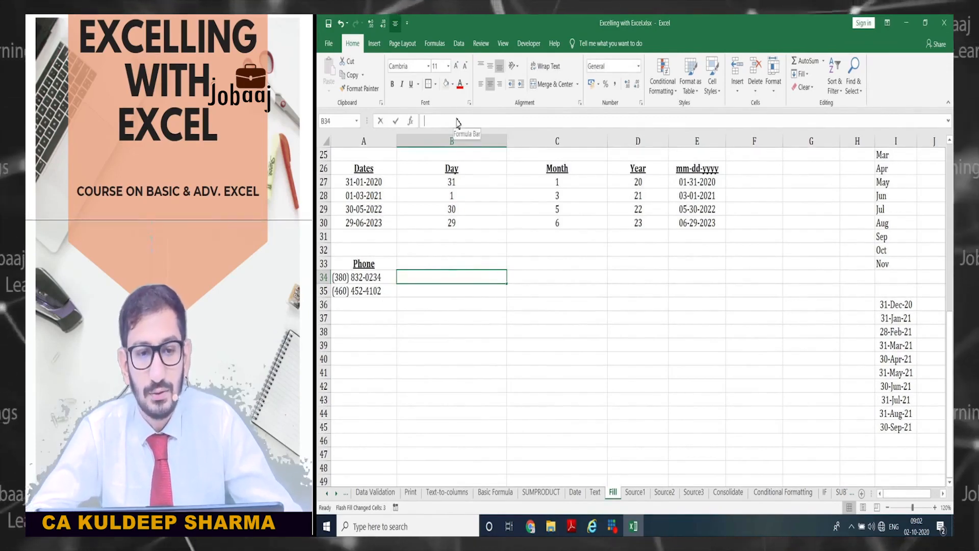
{"action": "left_click", "coordinate": [458, 122]}
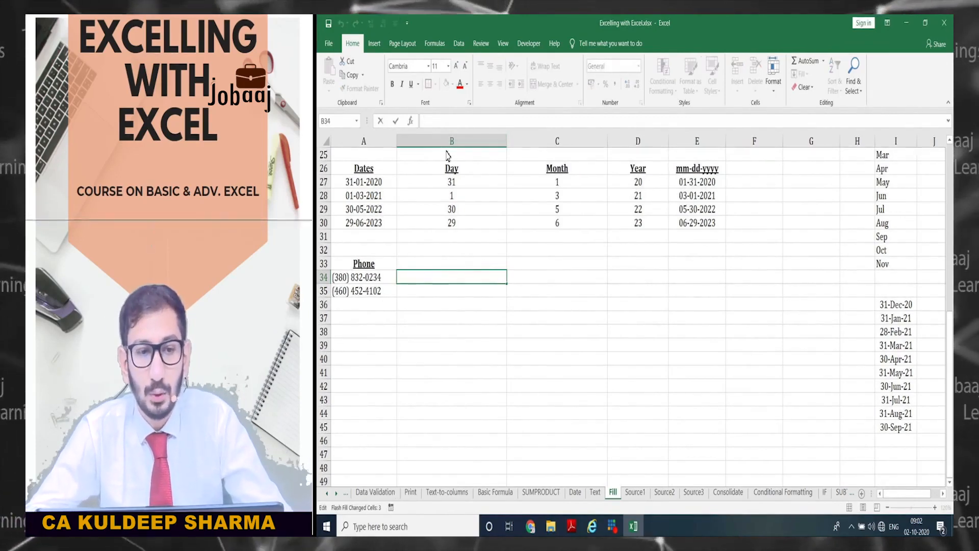
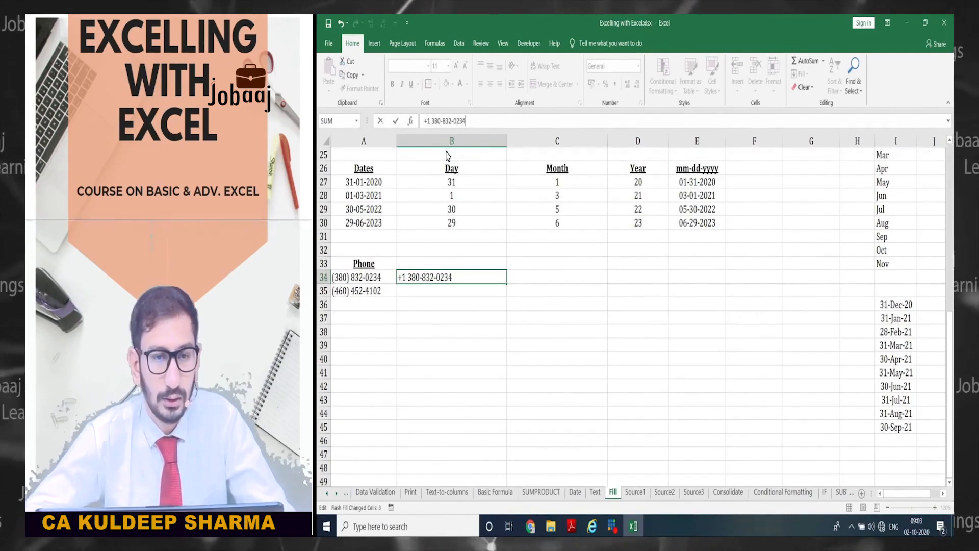
{"action": "key", "text": "Return"}
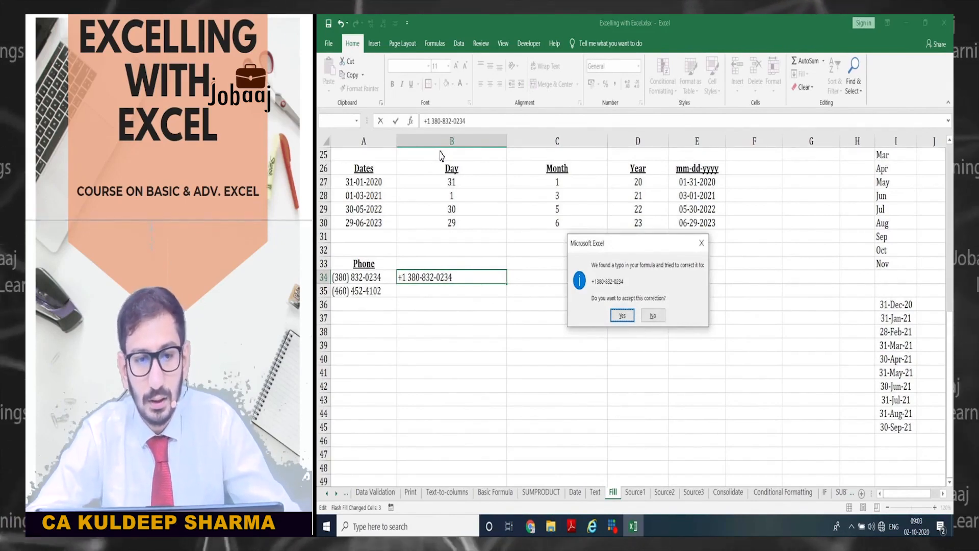
{"action": "key", "text": "n"}
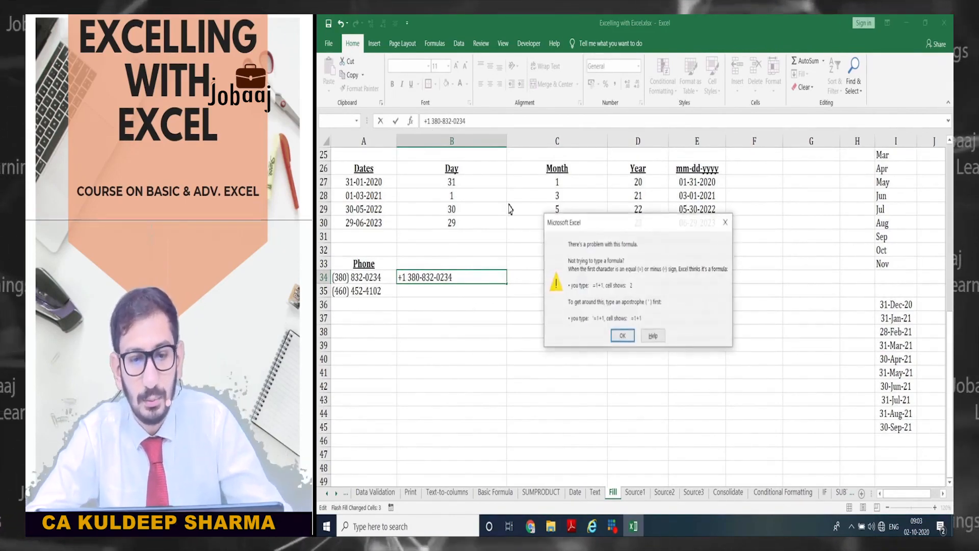
{"action": "key", "text": "Return"}
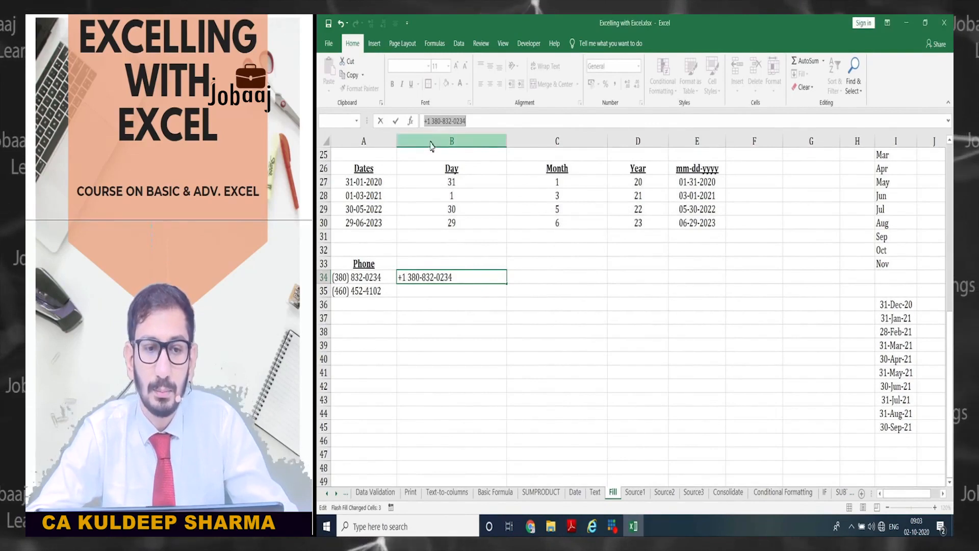
{"action": "left_click", "coordinate": [425, 122]}
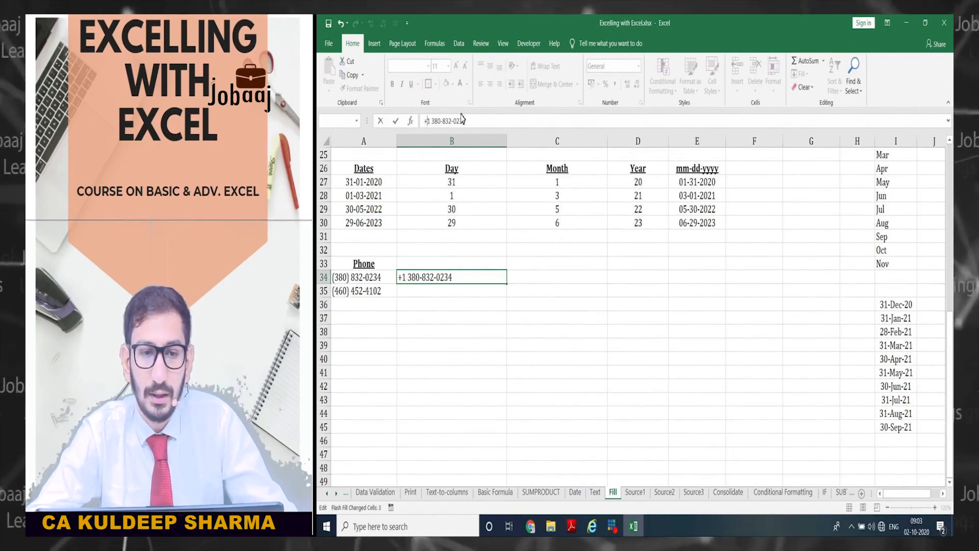
{"action": "left_click_drag", "start_coordinate": [427, 121], "coordinate": [467, 125]}
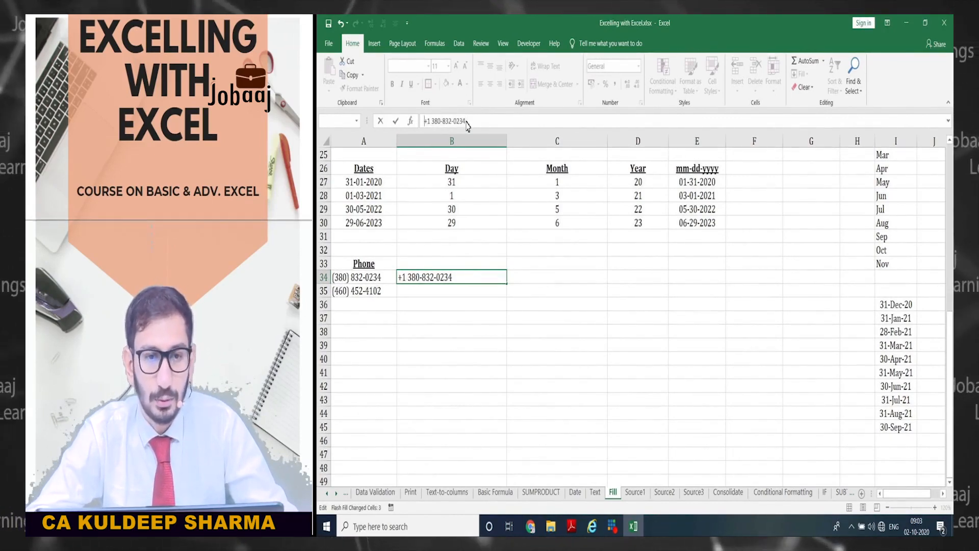
- Prefix B34 with an apostrophe so it stays text, and copy it down to B35
{"action": "type", "text": "'"}
{"action": "key", "text": "Return"}
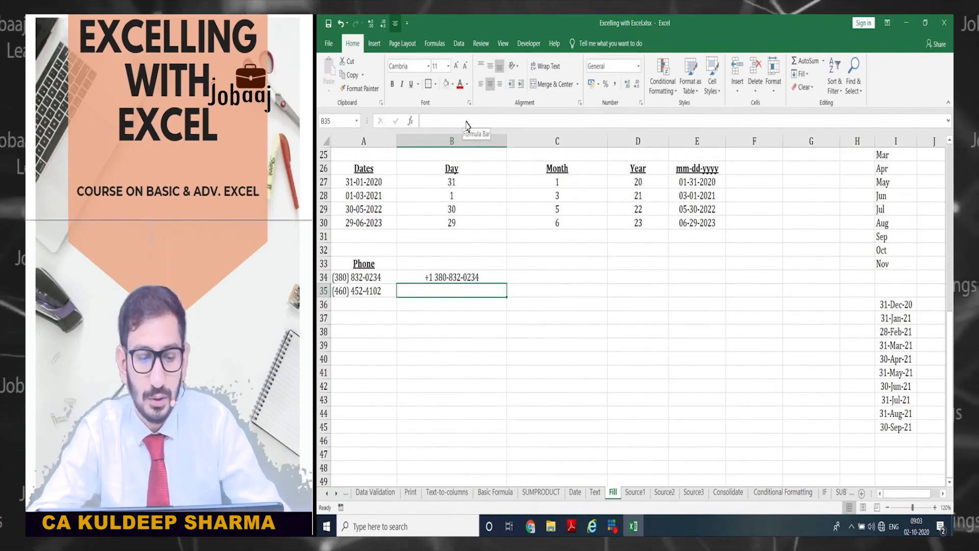
{"action": "key", "text": "ctrl+d"}
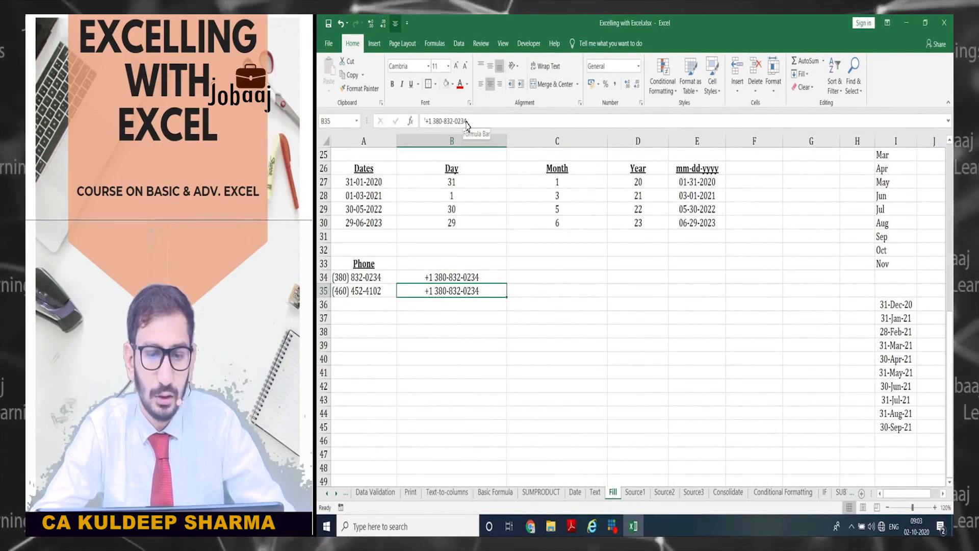
- Clear B35 and Flash Fill it with the second phone number in +1 format
{"action": "key", "text": "ctrl+e"}
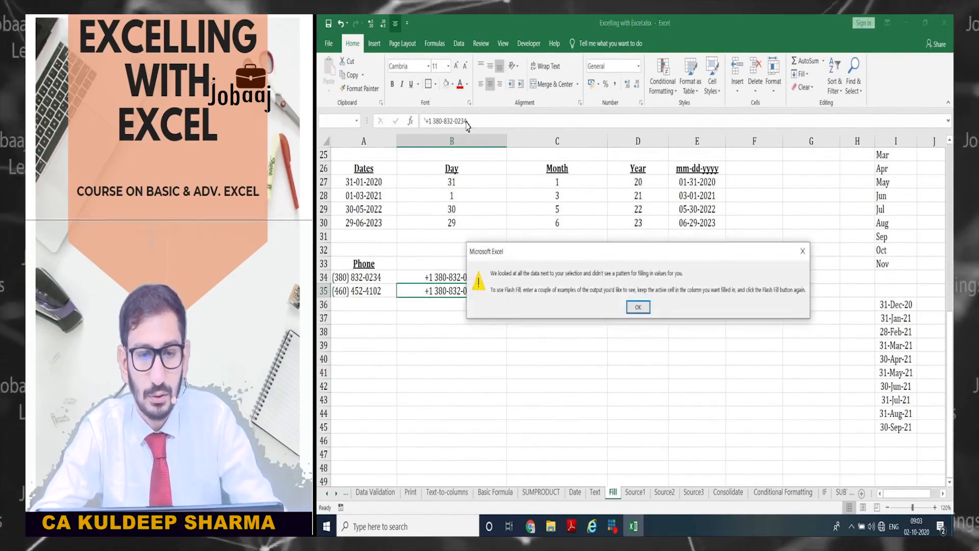
{"action": "key", "text": "Return"}
{"action": "key", "text": "Delete"}
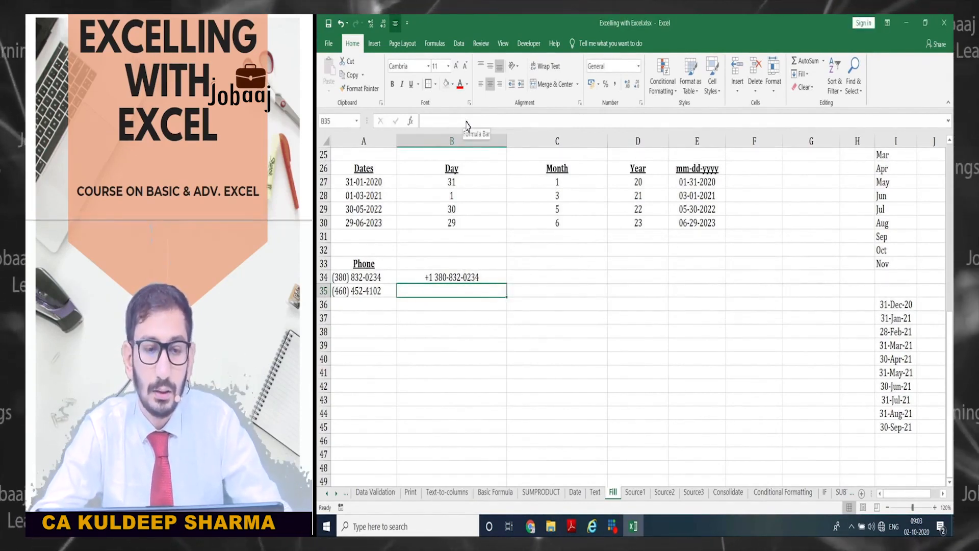
{"action": "key", "text": "ctrl+e"}
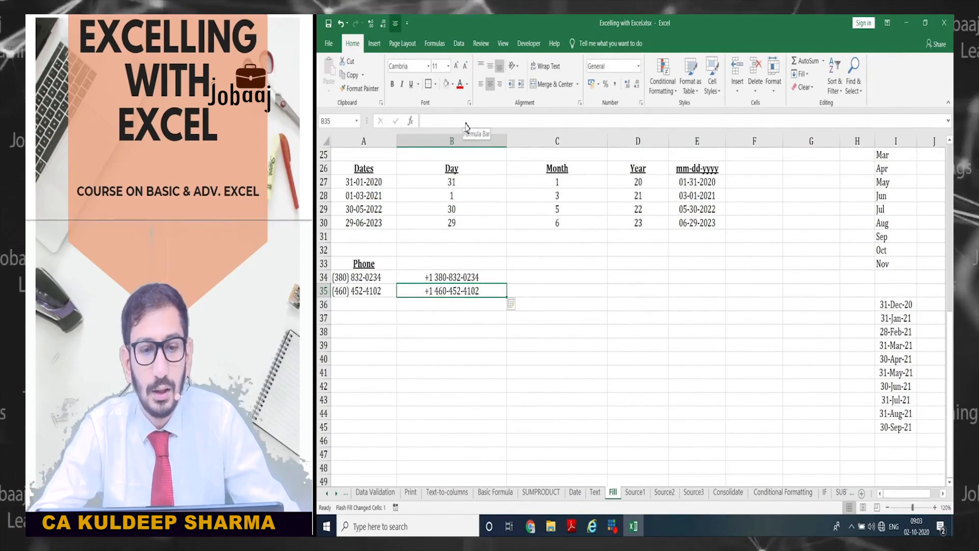
{"action": "left_click", "coordinate": [888, 376]}
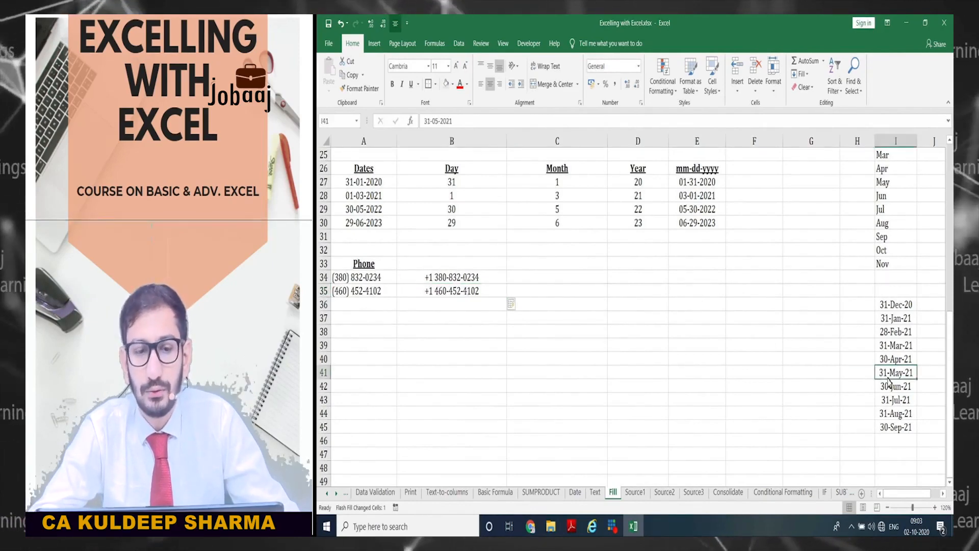
- Return to the top of the Fill sheet at A6, then switch to the Source2 sheet
{"action": "scroll", "coordinate": [428, 267], "scroll_direction": "up", "scroll_amount": 8}
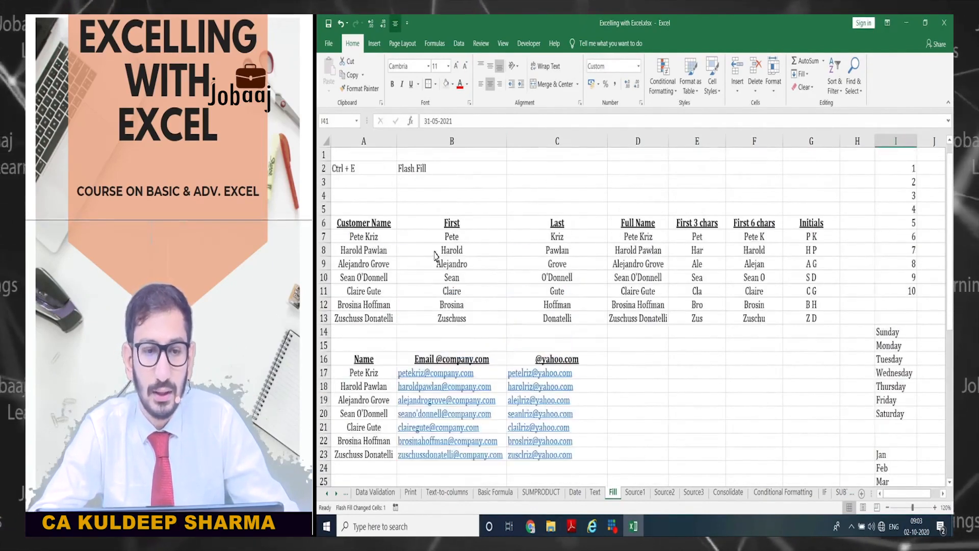
{"action": "left_click", "coordinate": [435, 226]}
{"action": "key", "text": "Left"}
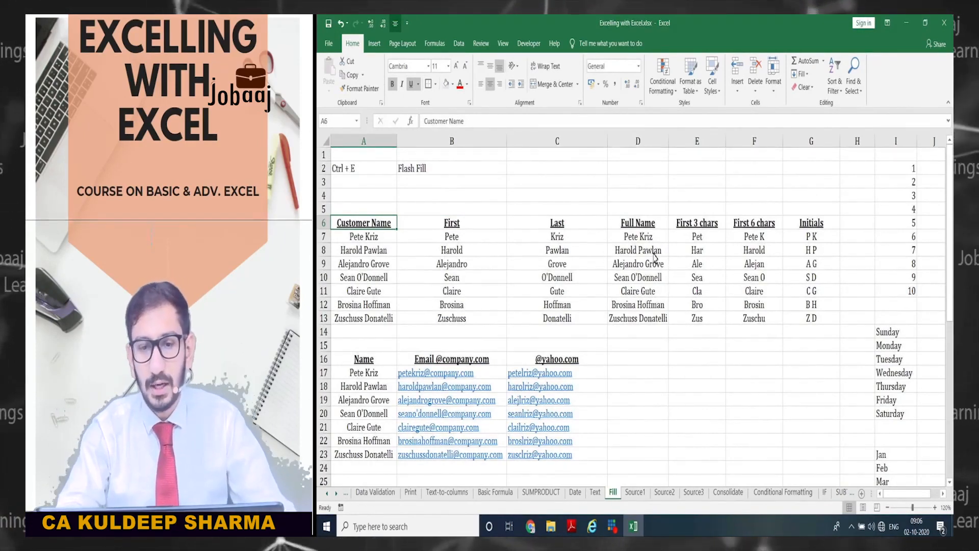
{"action": "key", "text": "ctrl+Page_Down"}
{"action": "key", "text": "ctrl+Page_Down"}
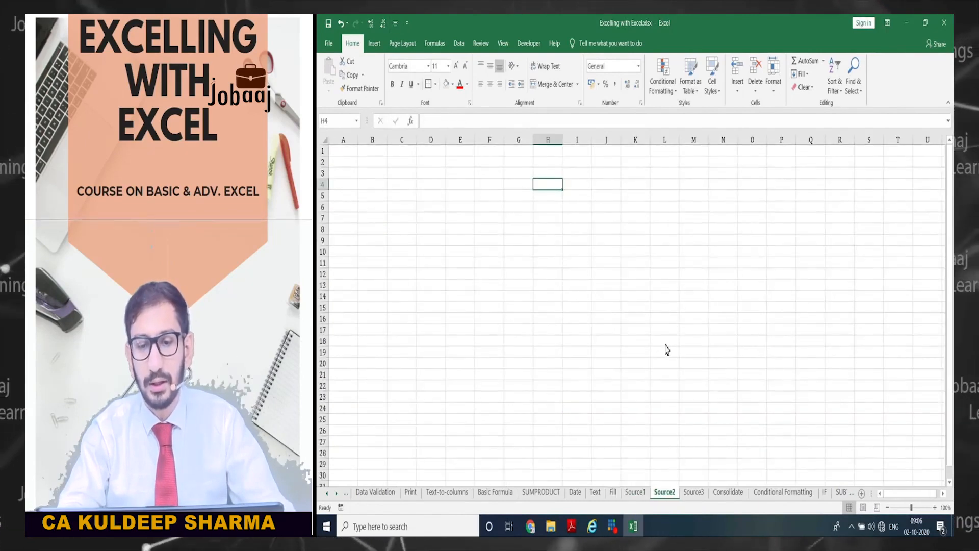
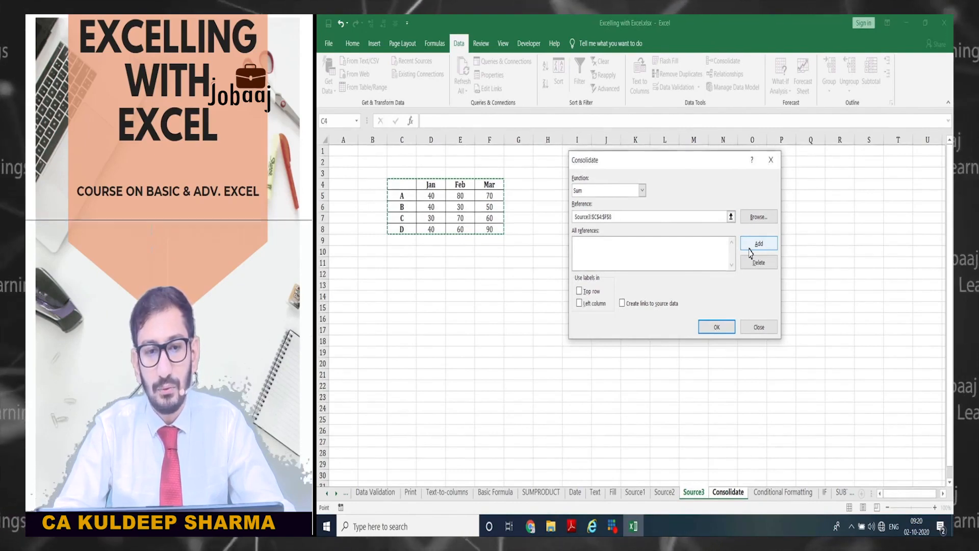
- Consolidate the C4:F8 ranges of Source3, Source2 and Source1 using top row and left column labels
{"action": "left_click", "coordinate": [758, 244]}
{"action": "left_click", "coordinate": [664, 492]}
{"action": "left_click_drag", "start_coordinate": [402, 184], "coordinate": [491, 227]}
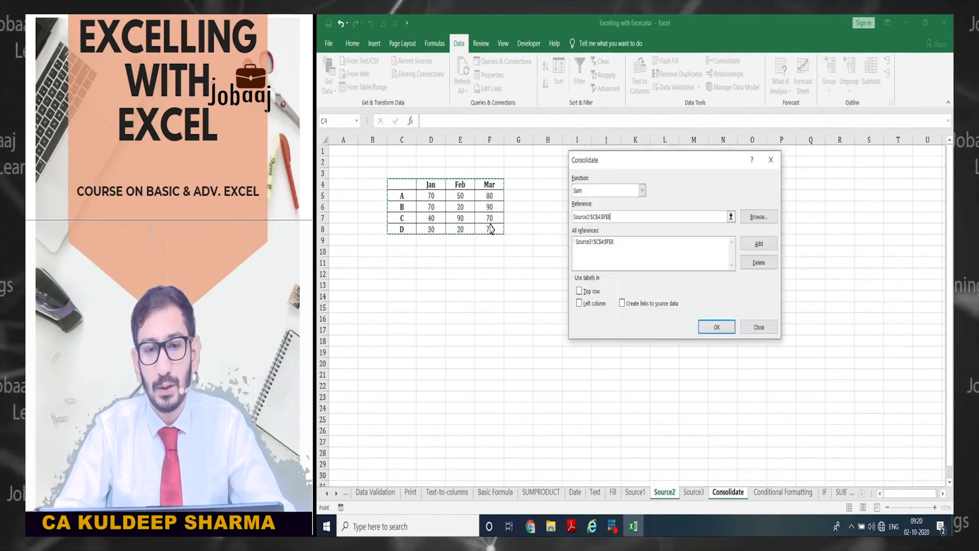
{"action": "left_click", "coordinate": [758, 245]}
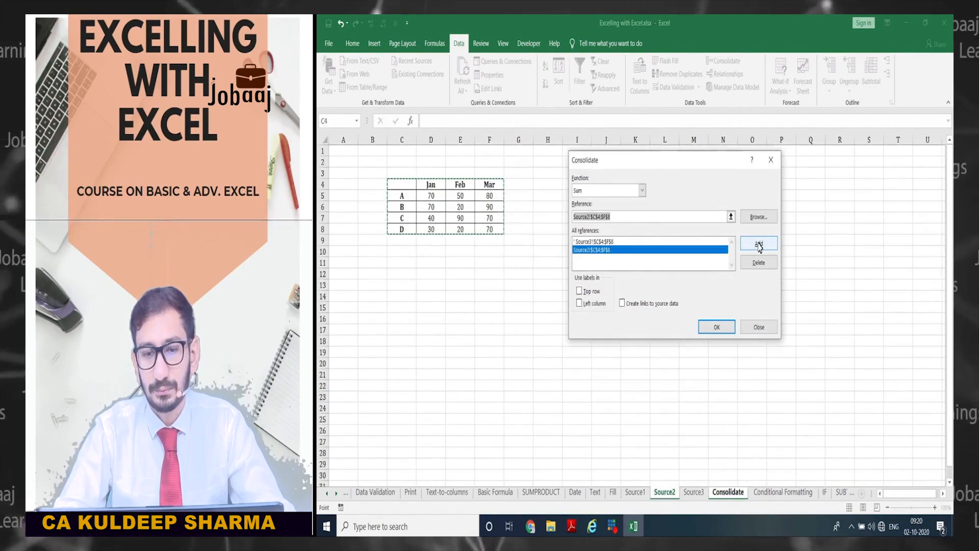
{"action": "left_click", "coordinate": [634, 492]}
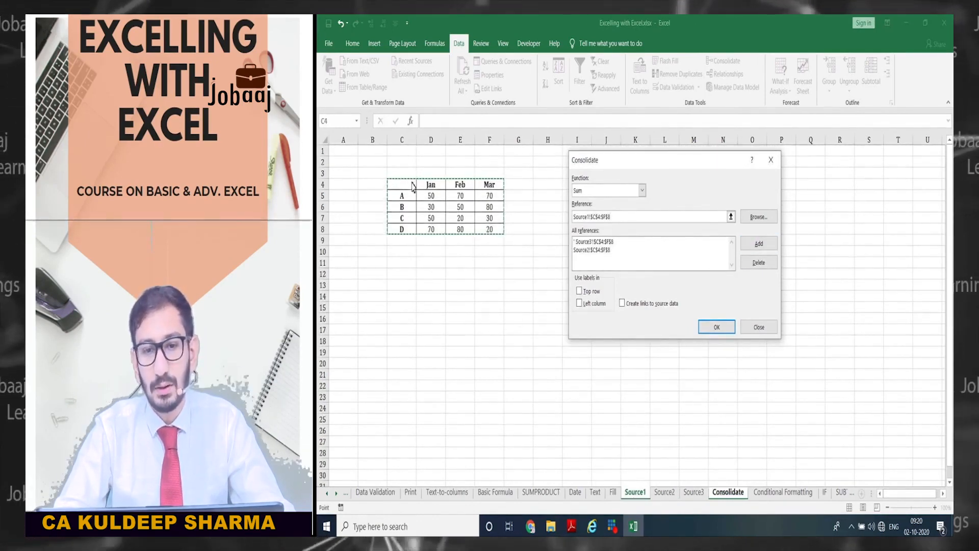
{"action": "left_click", "coordinate": [765, 249]}
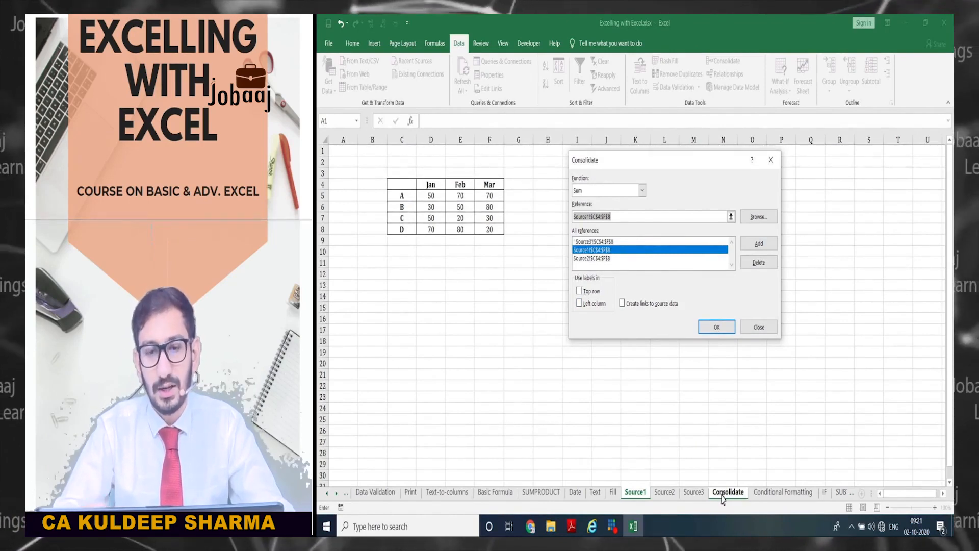
{"action": "left_click", "coordinate": [579, 290]}
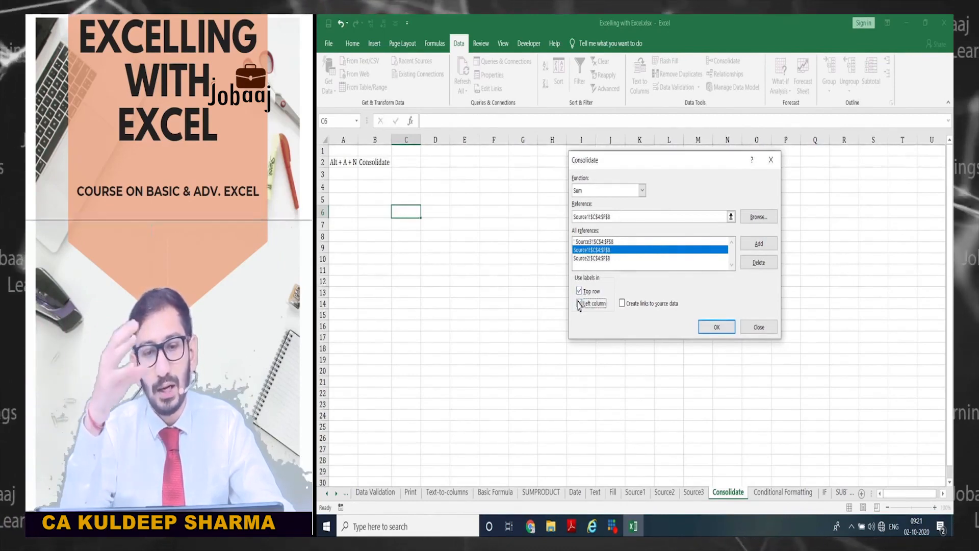
{"action": "left_click", "coordinate": [579, 301]}
{"action": "left_click", "coordinate": [579, 290]}
{"action": "left_click", "coordinate": [580, 292]}
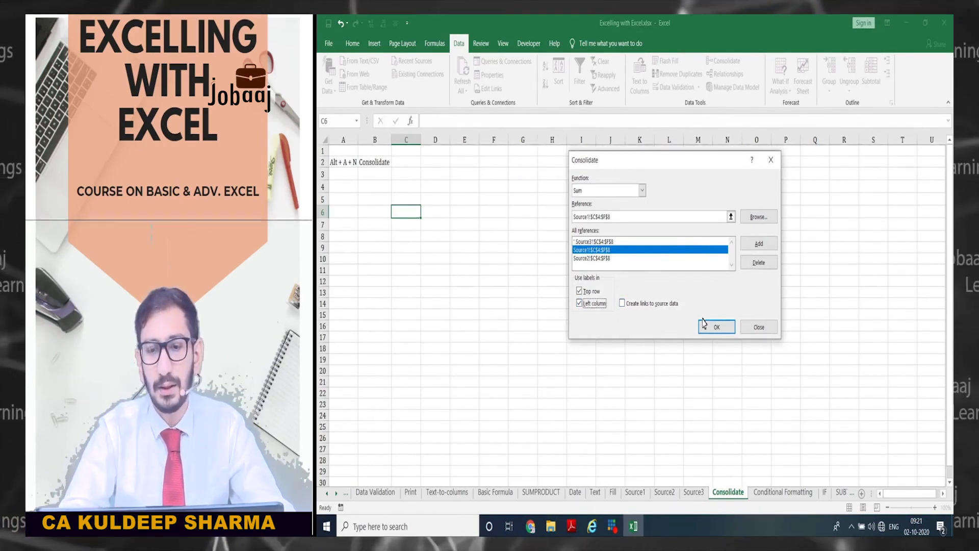
{"action": "left_click", "coordinate": [716, 329]}
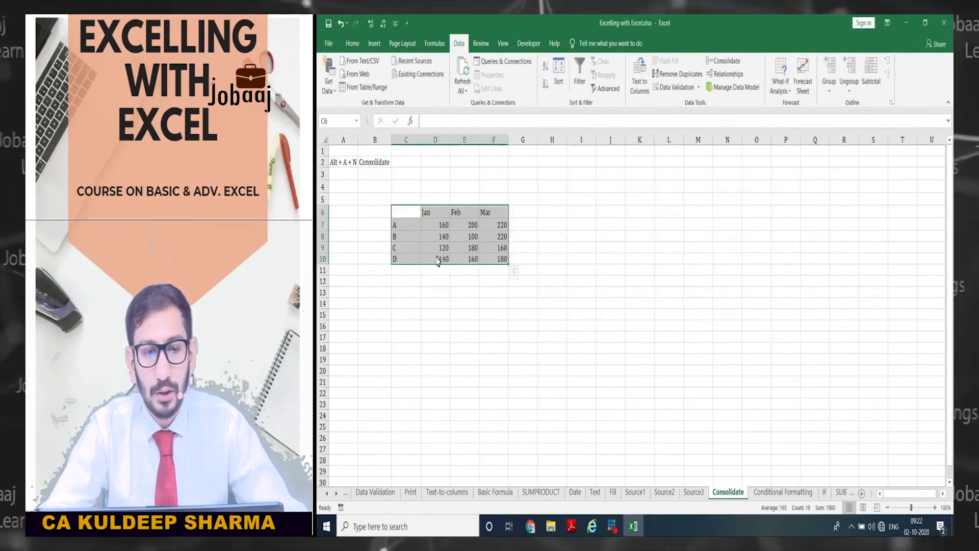
{"action": "left_click", "coordinate": [441, 224]}
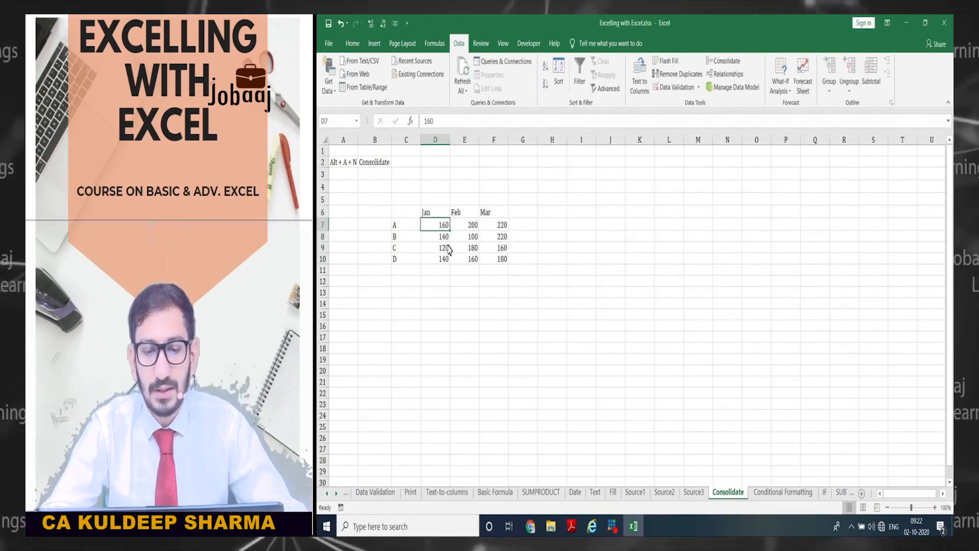
{"action": "key", "text": "ctrl+Page_Up"}
{"action": "key", "text": "ctrl+Page_Up"}
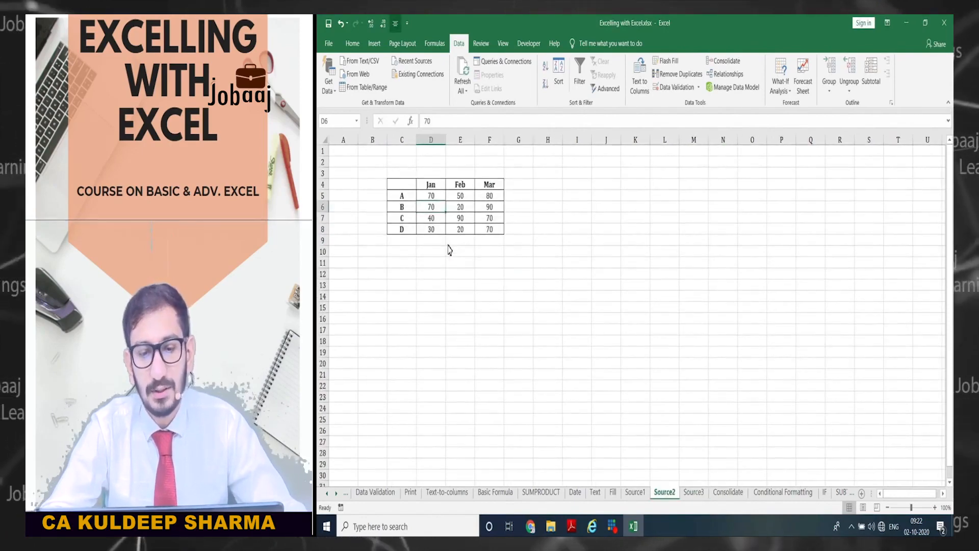
{"action": "key", "text": "ctrl+Page_Up"}
{"action": "key", "text": "ctrl+Page_Down"}
{"action": "key", "text": "ctrl+Page_Down"}
{"action": "key", "text": "ctrl+Page_Down"}
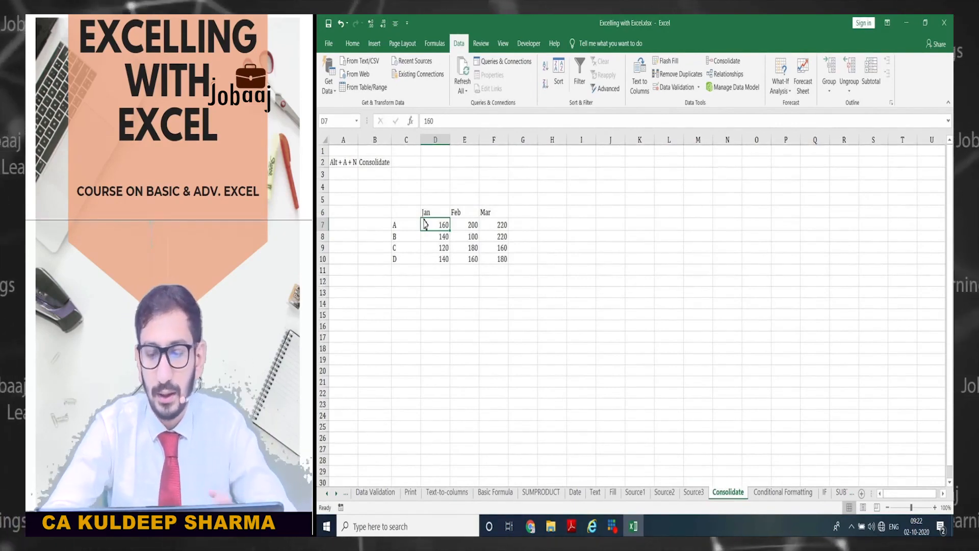
{"action": "key", "text": "ctrl+Page_Up"}
{"action": "key", "text": "ctrl+Page_Up"}
{"action": "key", "text": "ctrl+Page_Up"}
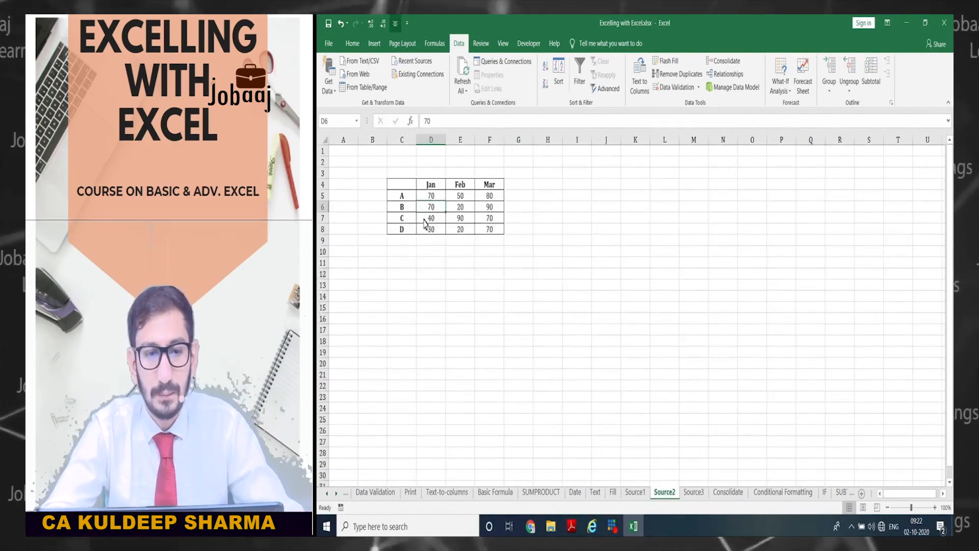
{"action": "key", "text": "Up"}
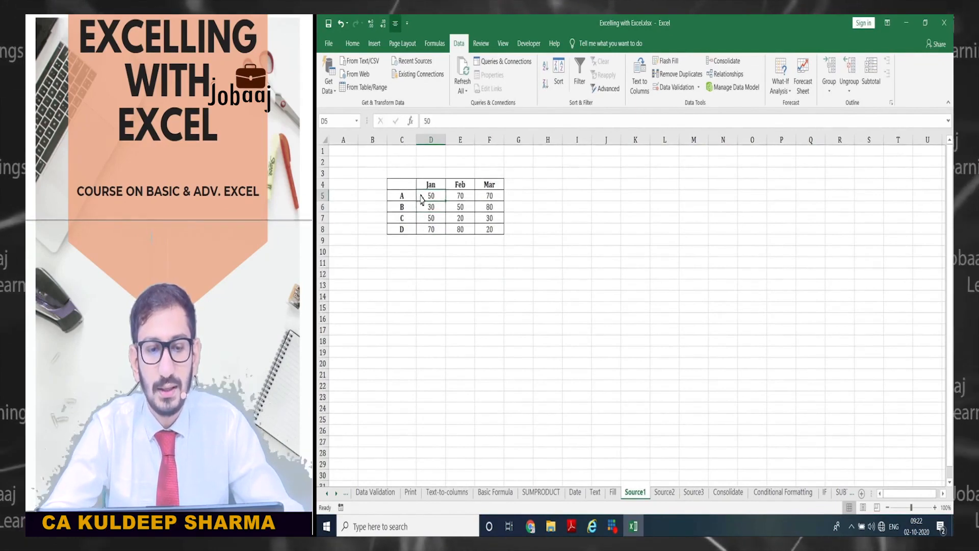
{"action": "key", "text": "ctrl+Page_Down"}
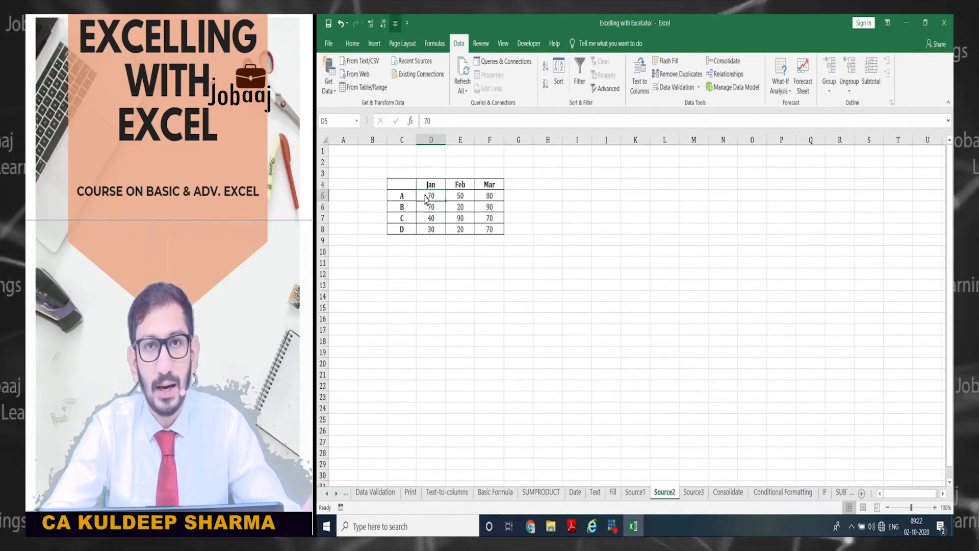
{"action": "key", "text": "ctrl+Page_Down"}
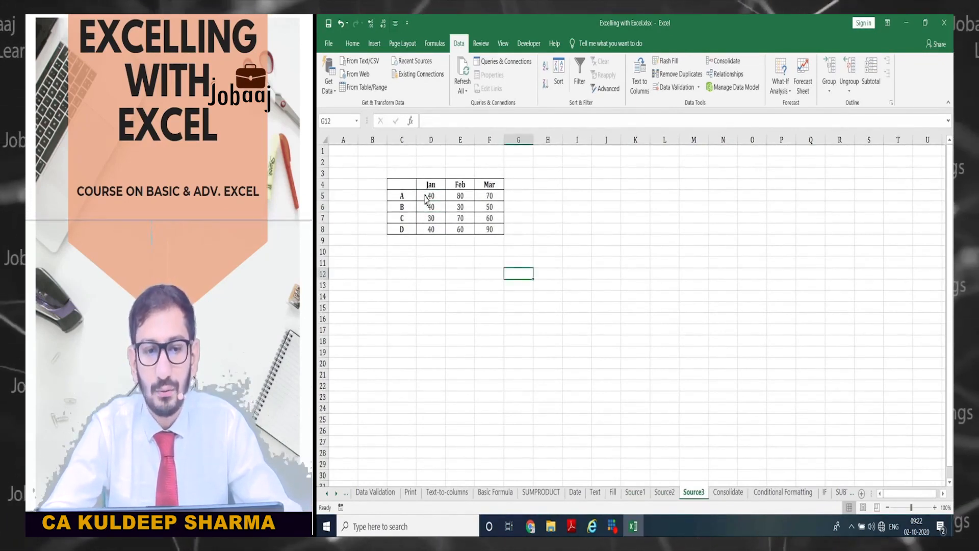
{"action": "left_click", "coordinate": [424, 201]}
{"action": "key", "text": "ctrl+Page_Down"}
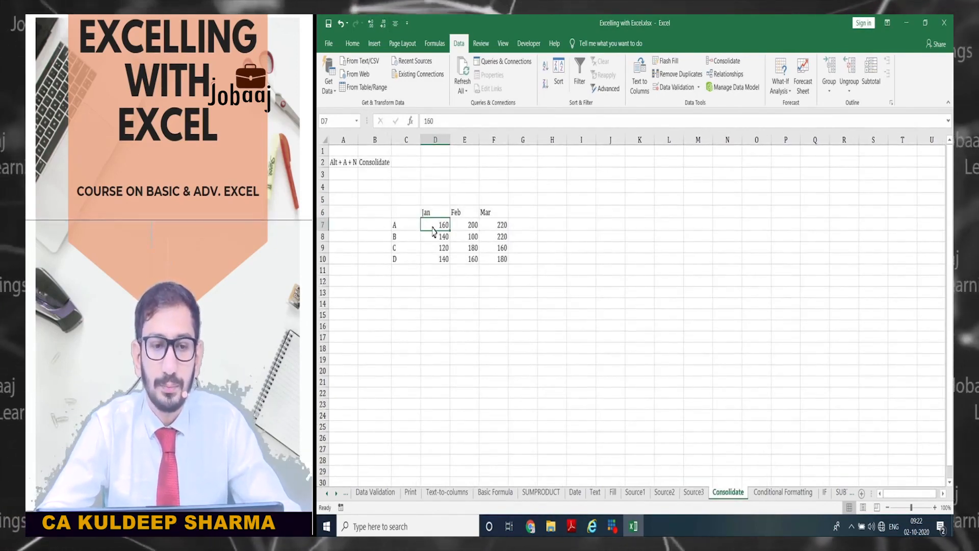
{"action": "left_click_drag", "start_coordinate": [431, 228], "coordinate": [487, 264]}
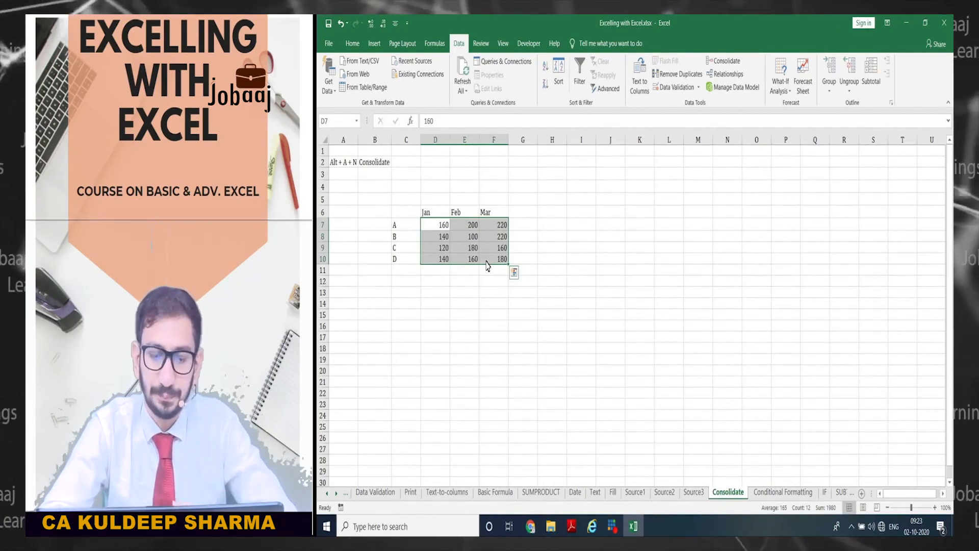
{"action": "left_click", "coordinate": [435, 314]}
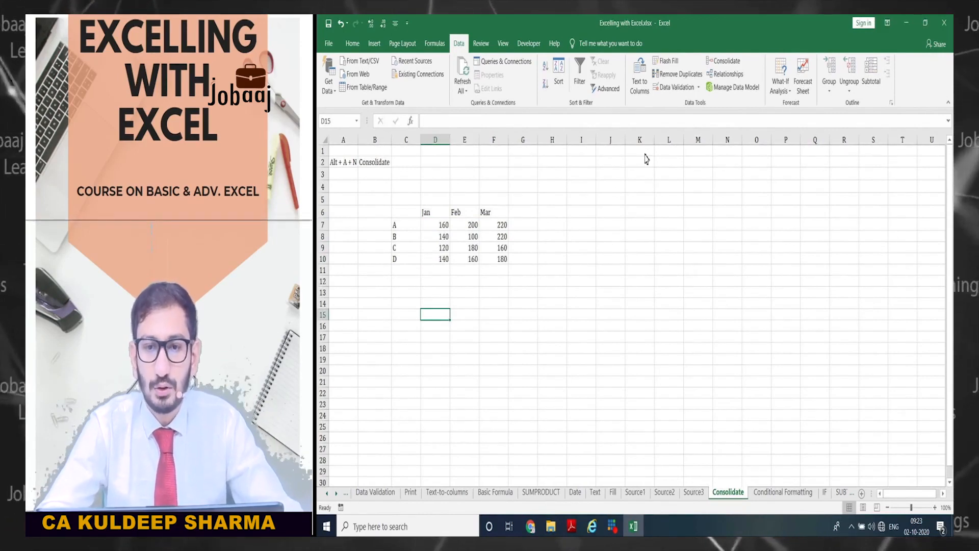
- Untick Left column in the Consolidate settings and close the dialog
{"action": "left_click", "coordinate": [723, 61]}
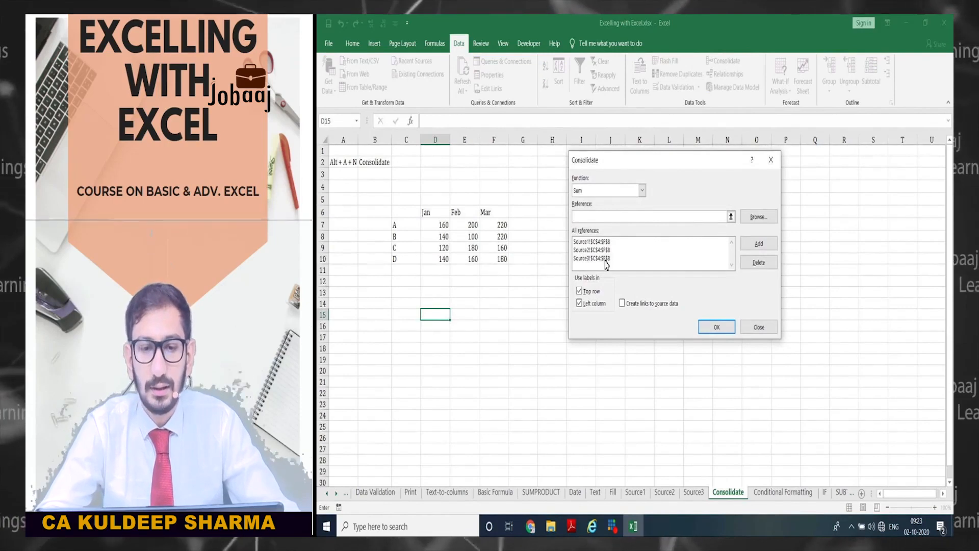
{"action": "left_click", "coordinate": [579, 304]}
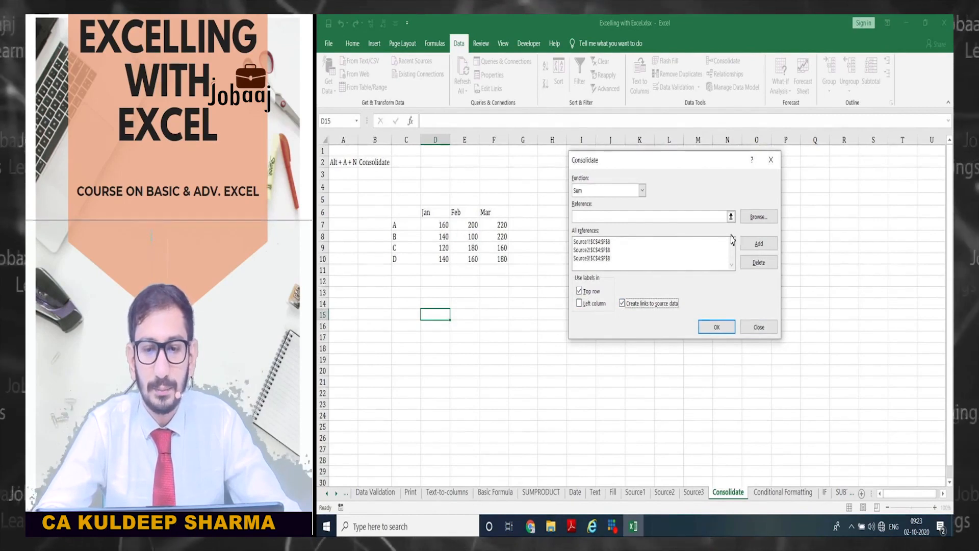
{"action": "left_click", "coordinate": [753, 327]}
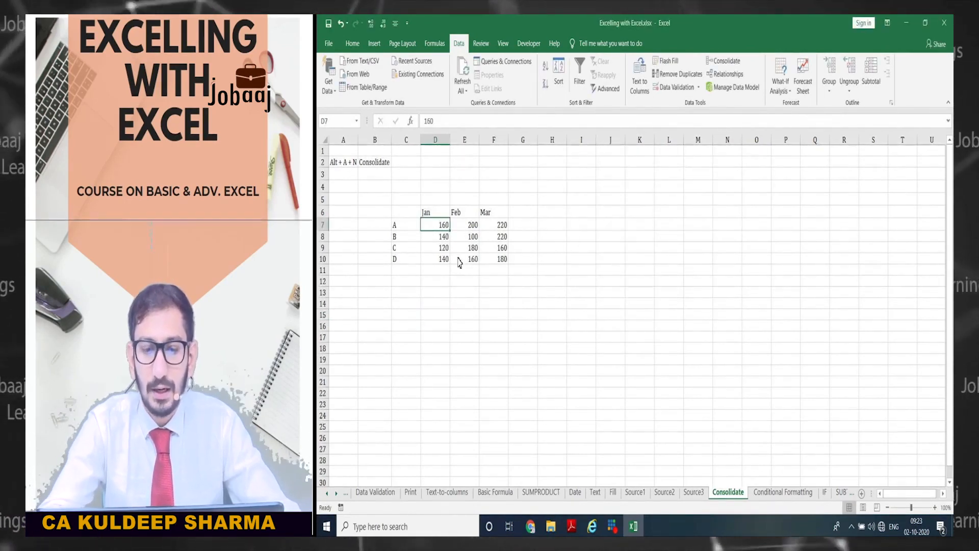
- Change Source3's January value for A to 100
{"action": "key", "text": "ctrl+Page_Up"}
{"action": "type", "text": "100"}
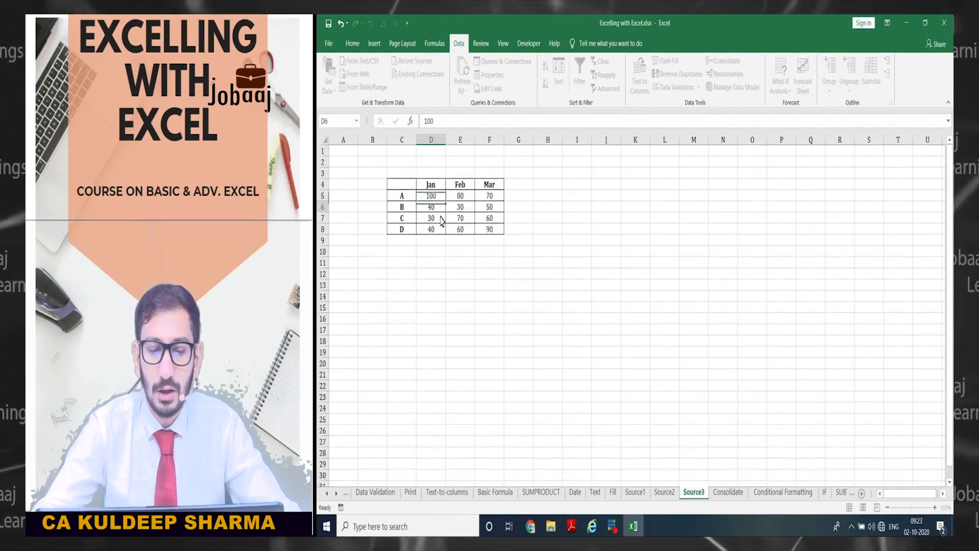
{"action": "key", "text": "Return"}
{"action": "key", "text": "ctrl+Page_Down"}
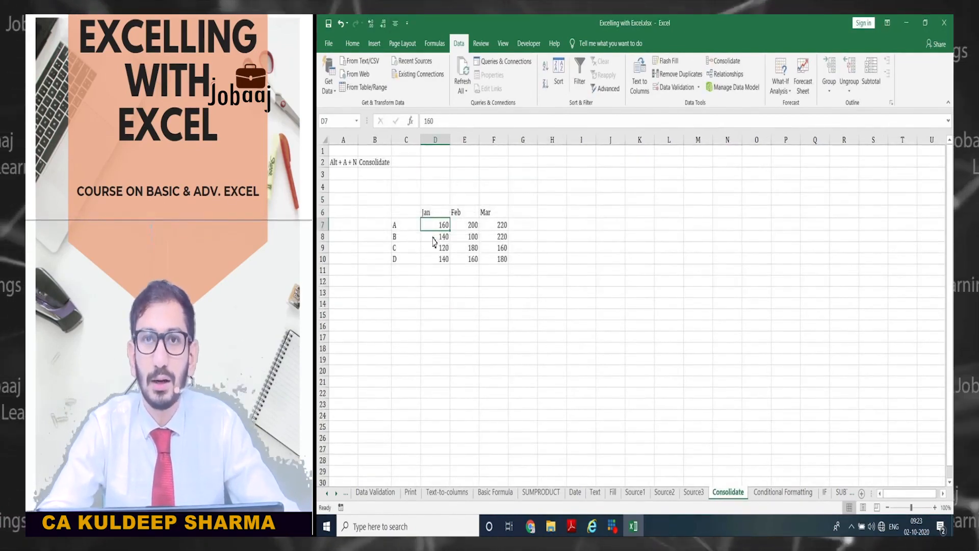
- Create a linked, outlined consolidation of the three sources at Consolidate!D15
{"action": "left_click", "coordinate": [440, 316]}
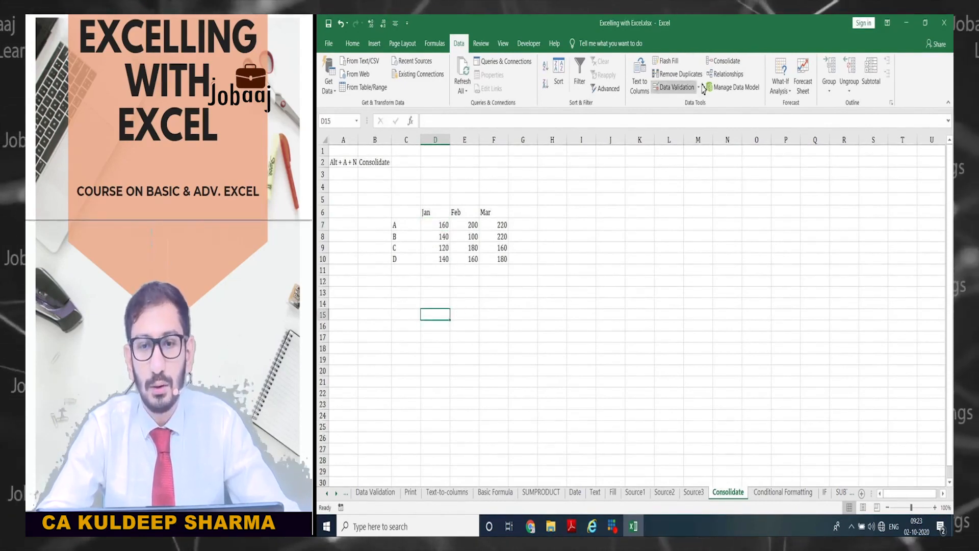
{"action": "left_click", "coordinate": [723, 60]}
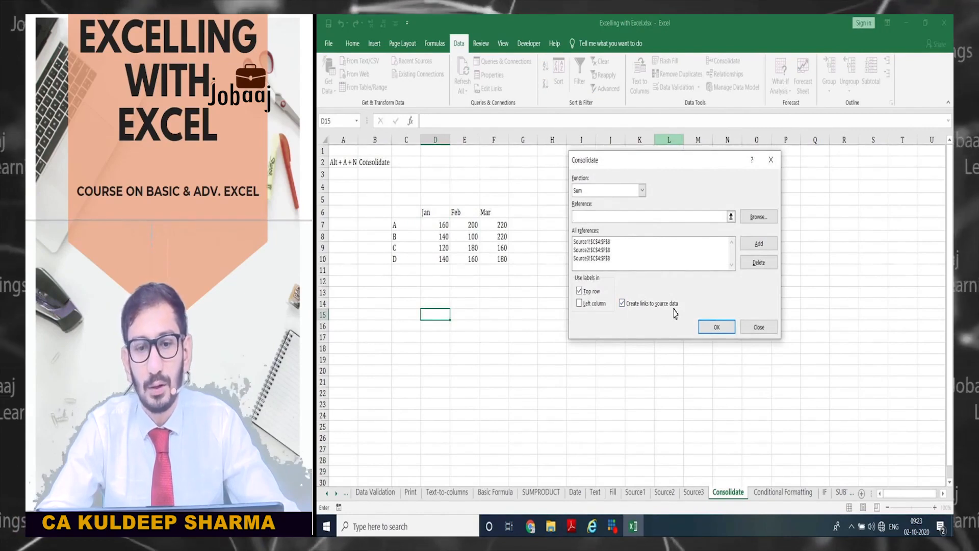
{"action": "left_click", "coordinate": [715, 328]}
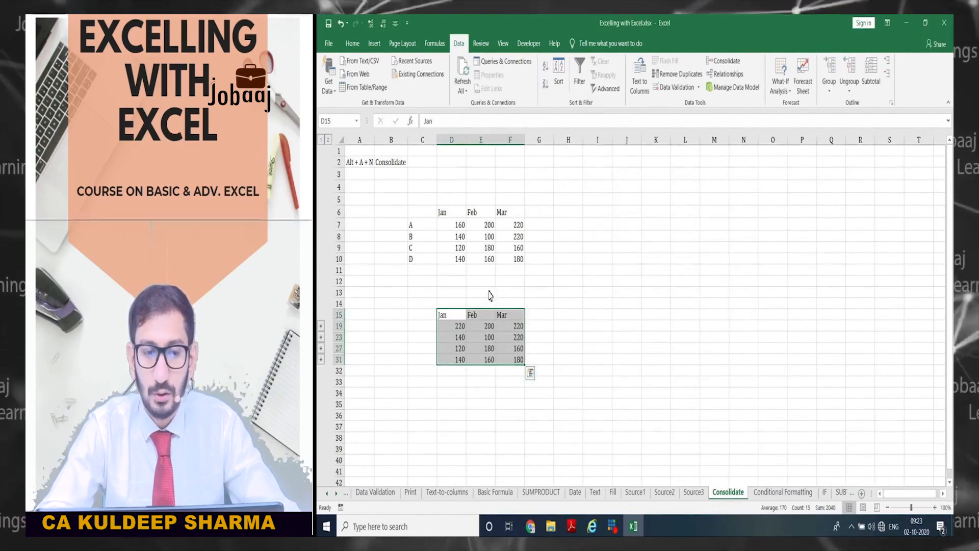
- Lower Source3's January value for A to 50 and return to Consolidate
{"action": "left_click", "coordinate": [449, 328]}
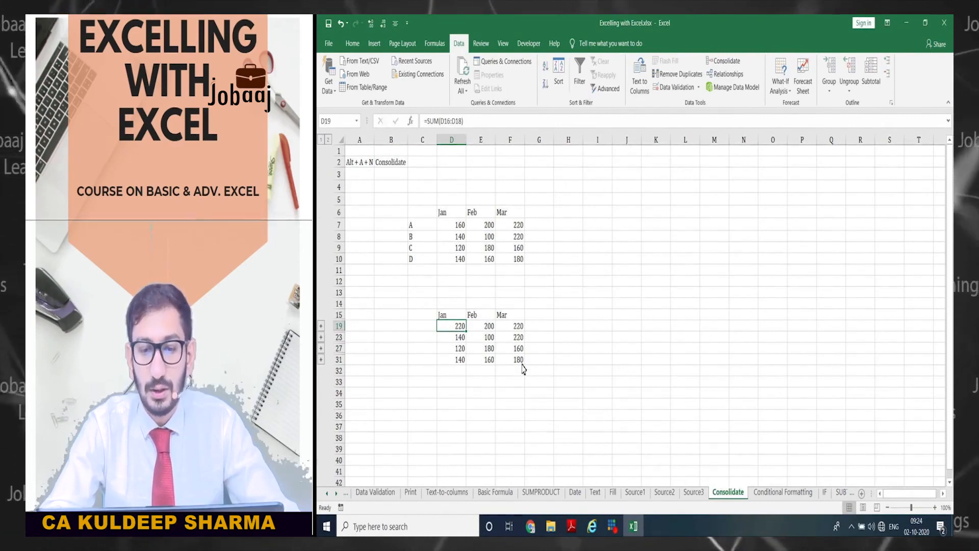
{"action": "key", "text": "ctrl+Page_Up"}
{"action": "left_click", "coordinate": [435, 200]}
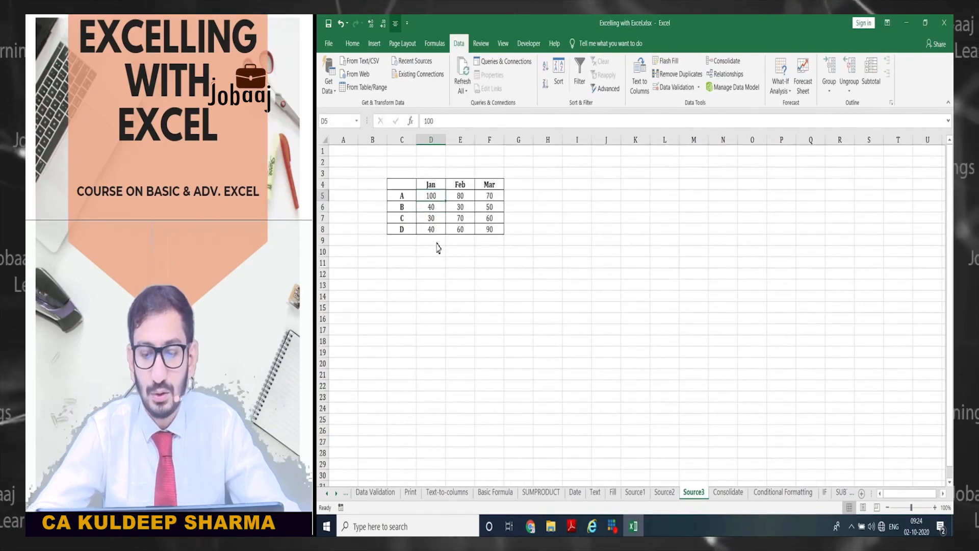
{"action": "type", "text": "50"}
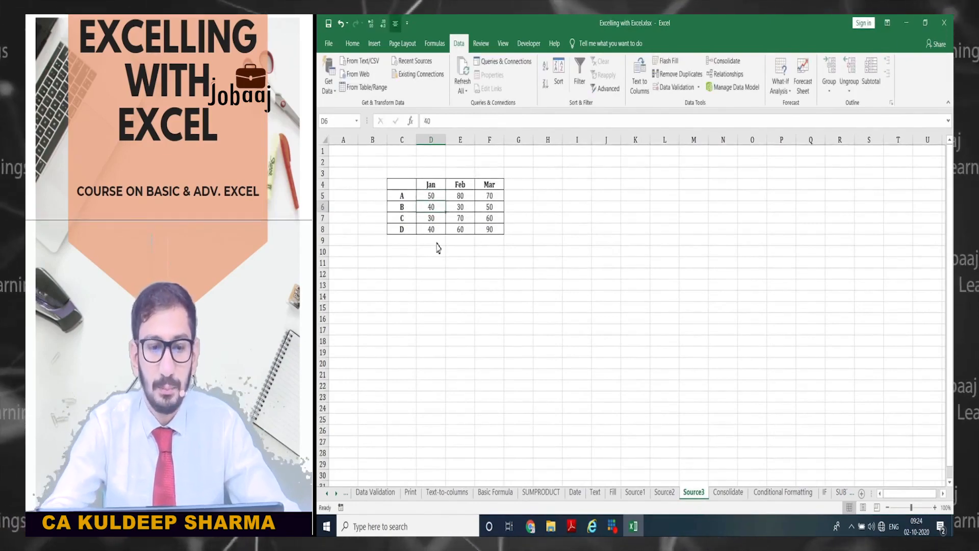
{"action": "key", "text": "ctrl+Page_Down"}
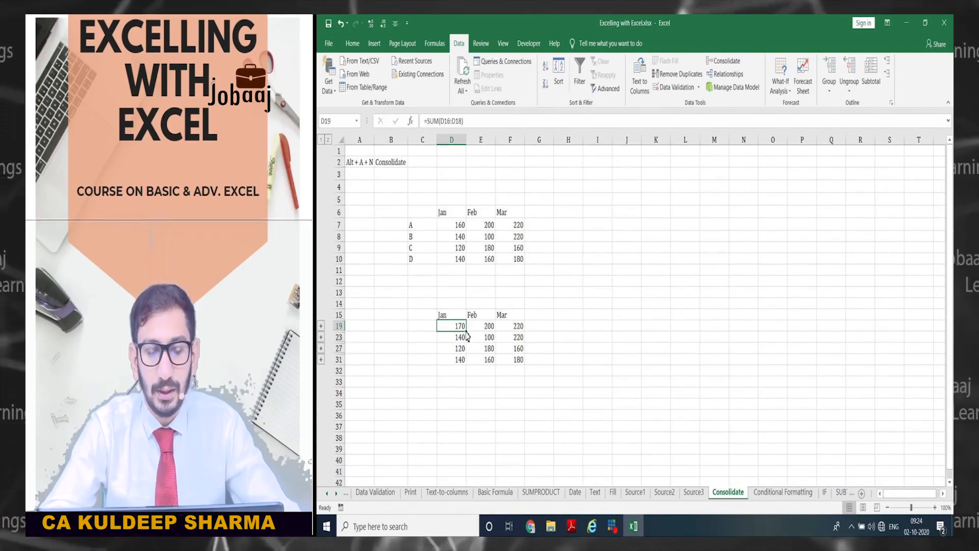
- Expand the A group and trace D16's link back to its Source1 cell
{"action": "left_click", "coordinate": [321, 328]}
{"action": "left_click", "coordinate": [447, 329]}
{"action": "key", "text": "Down"}
{"action": "key", "text": "Down"}
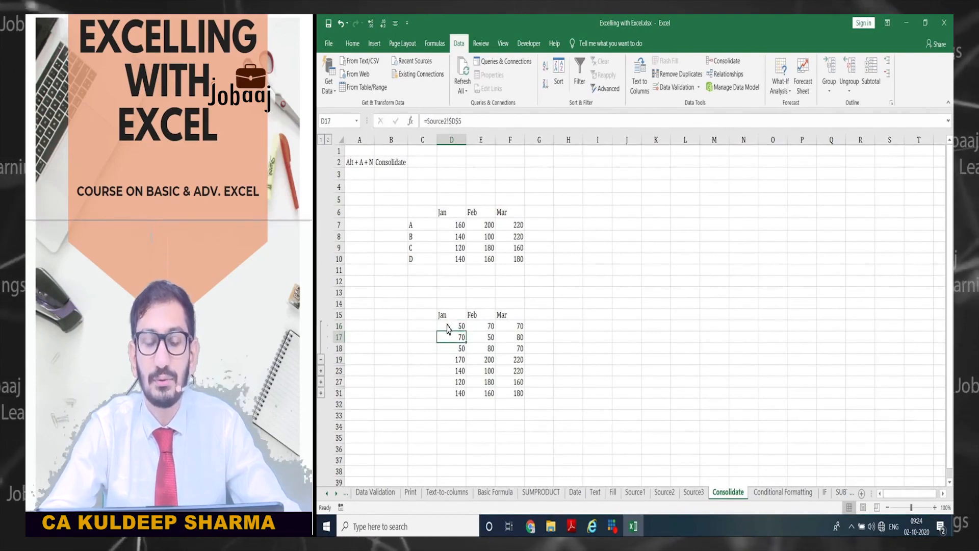
{"action": "left_click", "coordinate": [447, 329]}
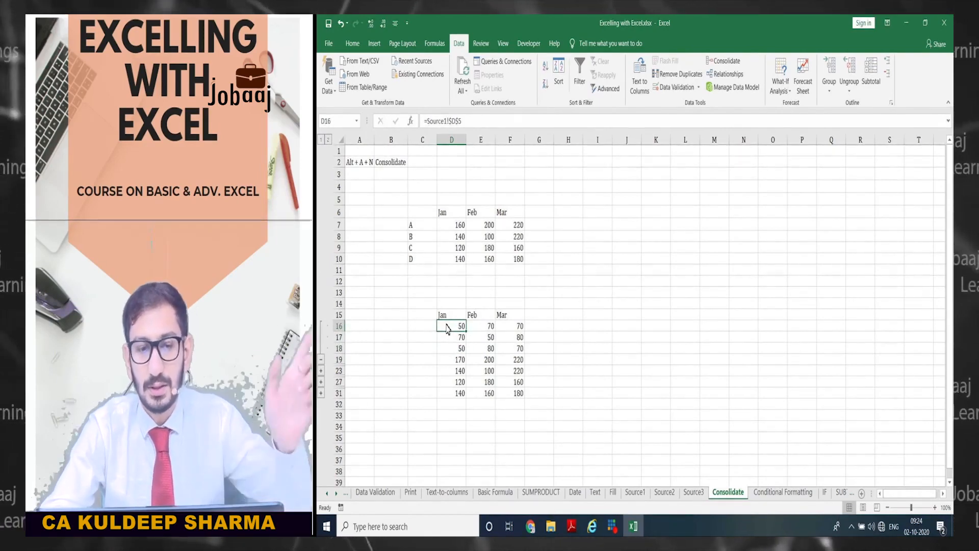
{"action": "key", "text": "ctrl+bracketleft"}
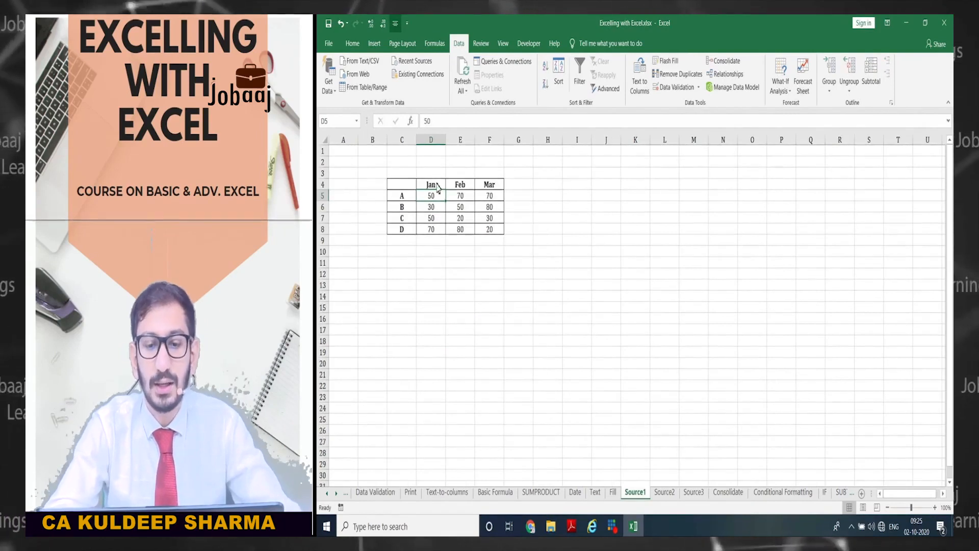
{"action": "key", "text": "ctrl+Page_Down"}
{"action": "key", "text": "ctrl+Page_Down"}
{"action": "key", "text": "ctrl+Page_Down"}
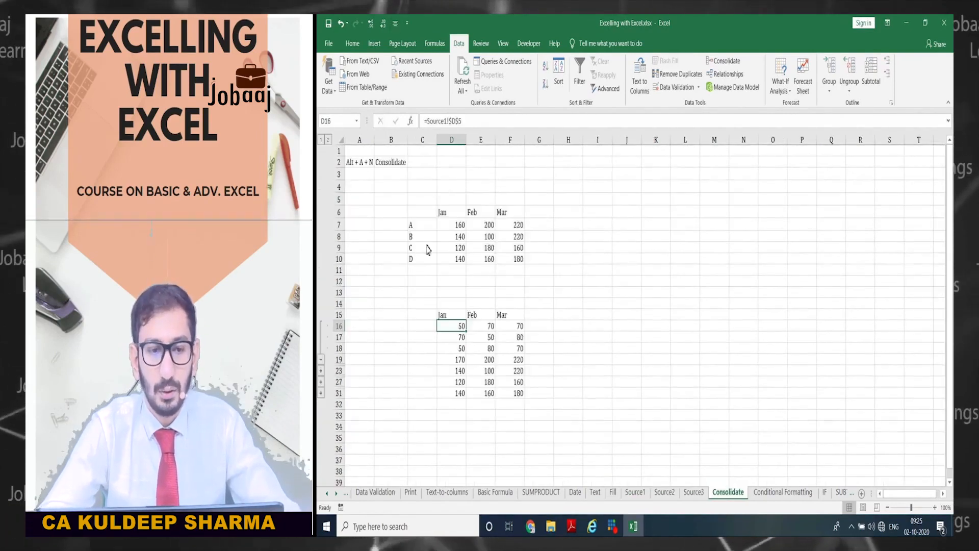
- Expand the B group, inspect its January source values and total, then collapse it
{"action": "left_click", "coordinate": [321, 372]}
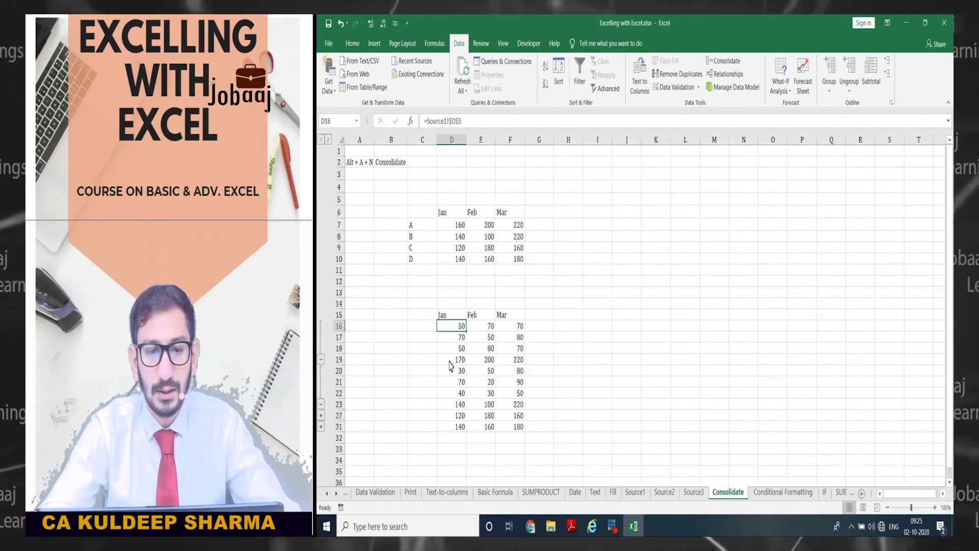
{"action": "left_click_drag", "start_coordinate": [457, 373], "coordinate": [454, 397]}
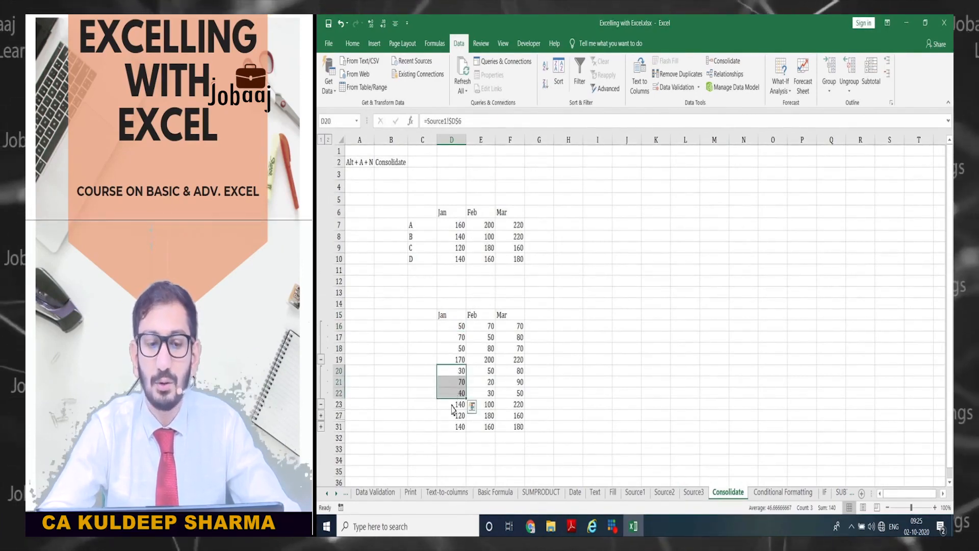
{"action": "left_click", "coordinate": [451, 404]}
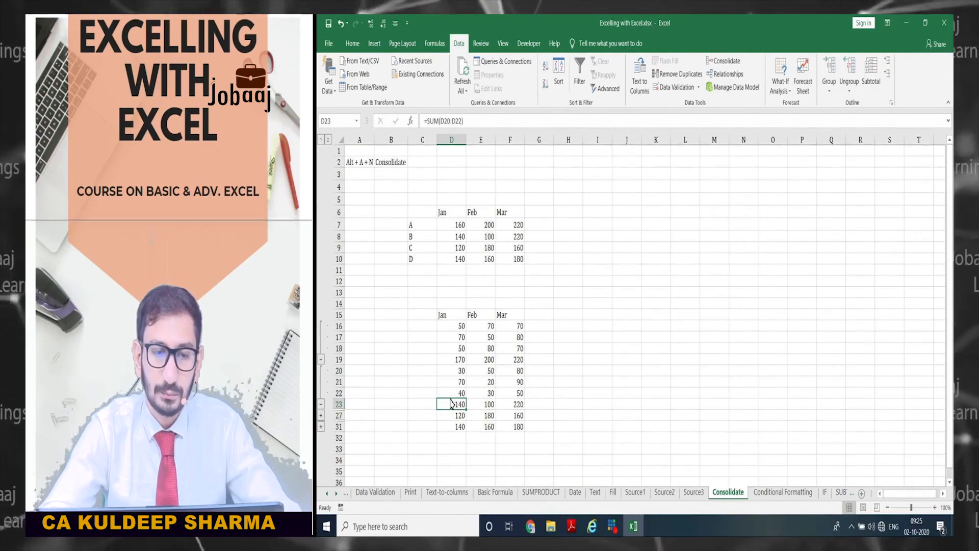
{"action": "left_click", "coordinate": [320, 403]}
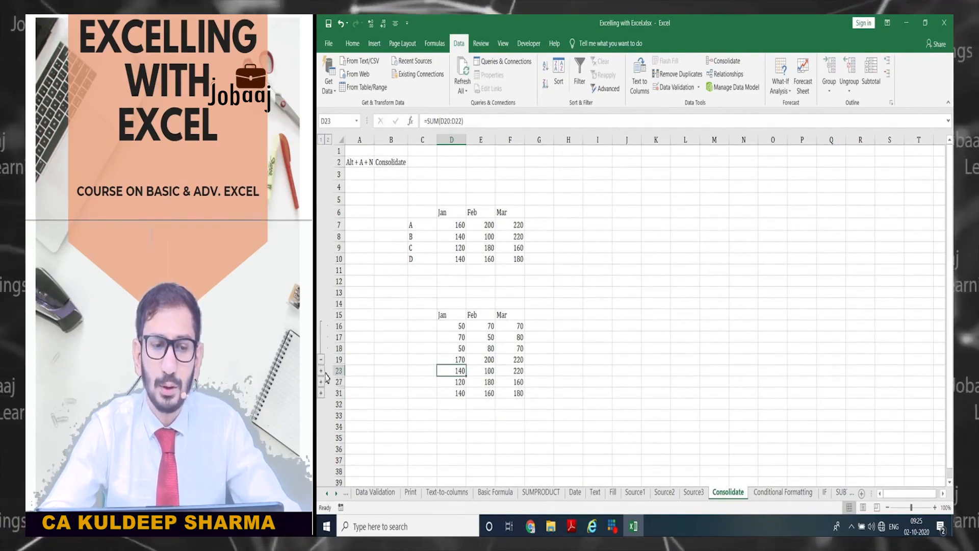
- Review the consolidated totals, then move to empty cell J6
{"action": "left_click", "coordinate": [455, 362]}
{"action": "key", "text": "shift+Right"}
{"action": "key", "text": "shift+Right"}
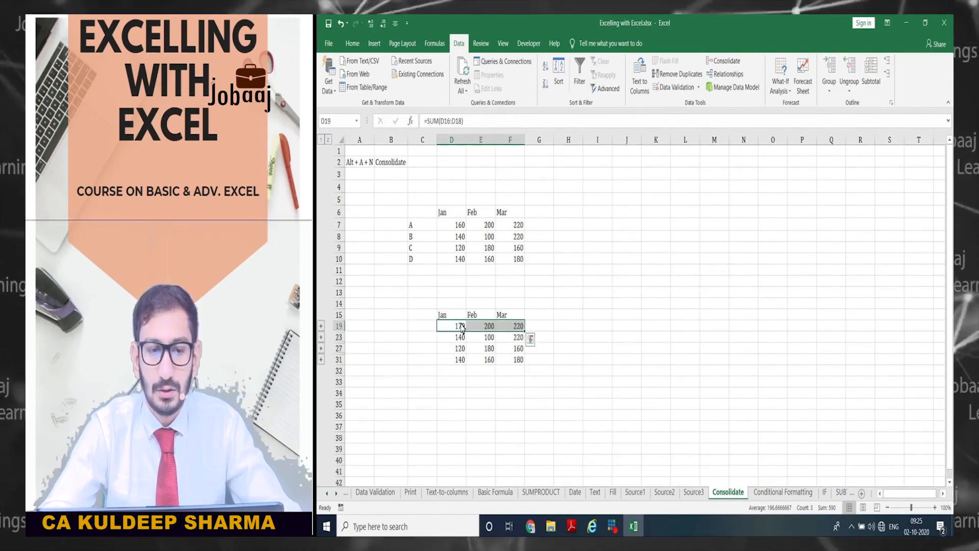
{"action": "left_click", "coordinate": [460, 327]}
{"action": "key", "text": "Left"}
{"action": "key", "text": "Right"}
{"action": "key", "text": "Up"}
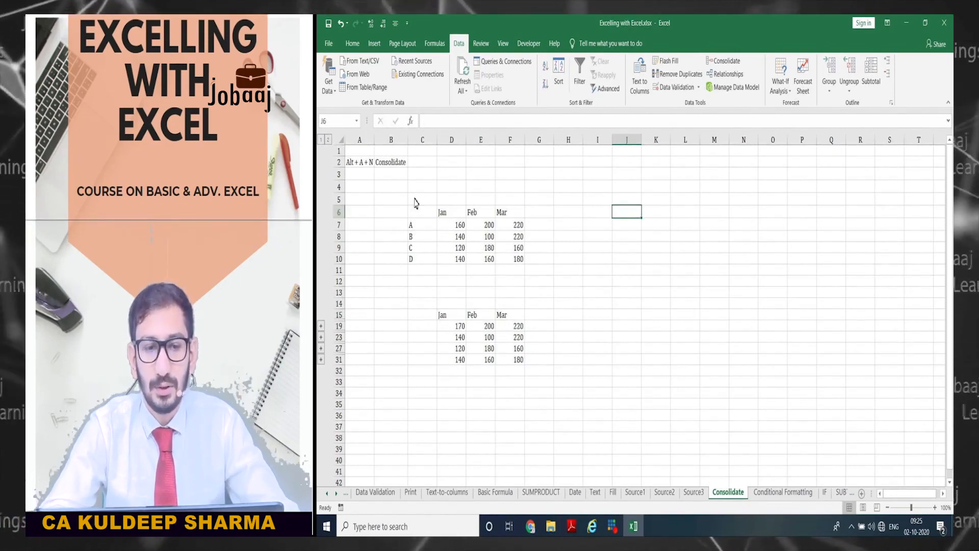
{"action": "left_click_drag", "start_coordinate": [416, 188], "coordinate": [535, 402]}
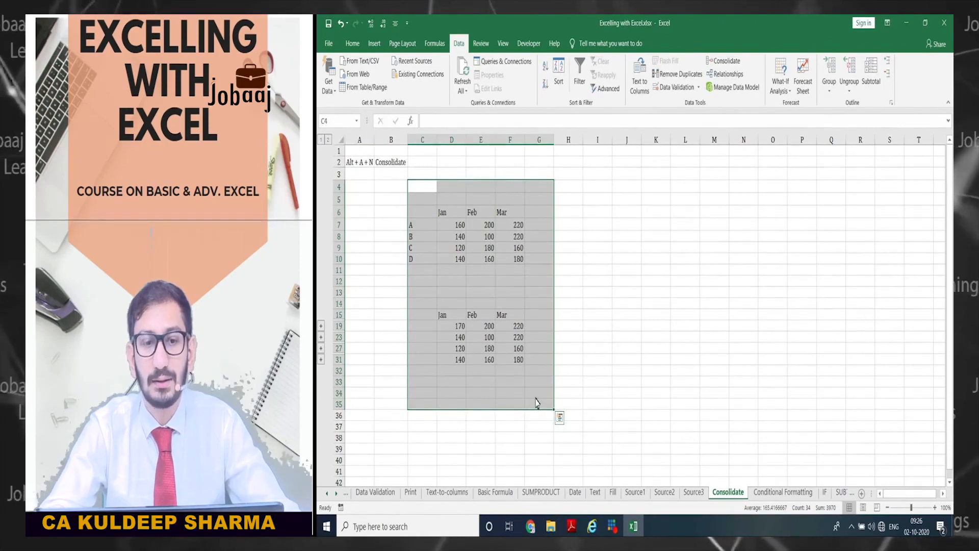
{"action": "left_click", "coordinate": [598, 199]}
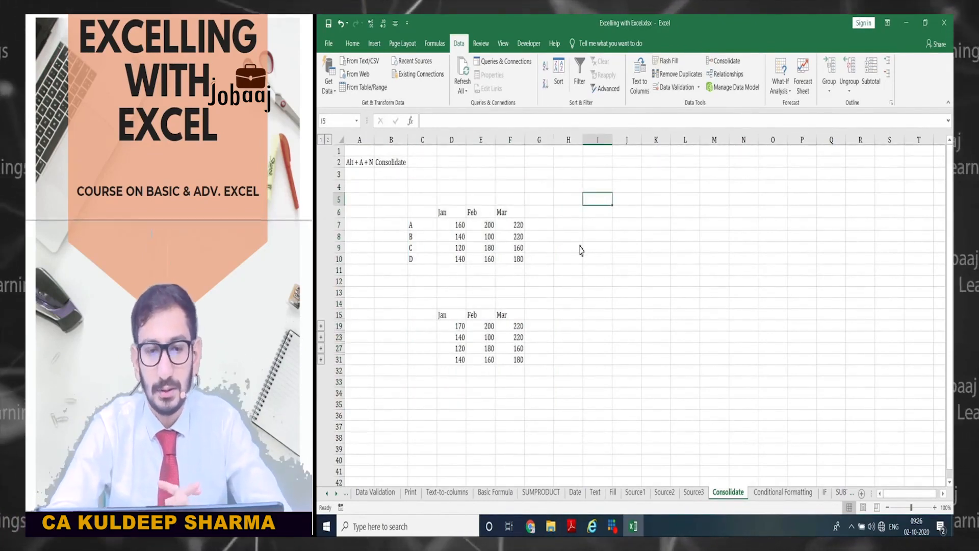
{"action": "key", "text": "Right"}
{"action": "key", "text": "Down"}
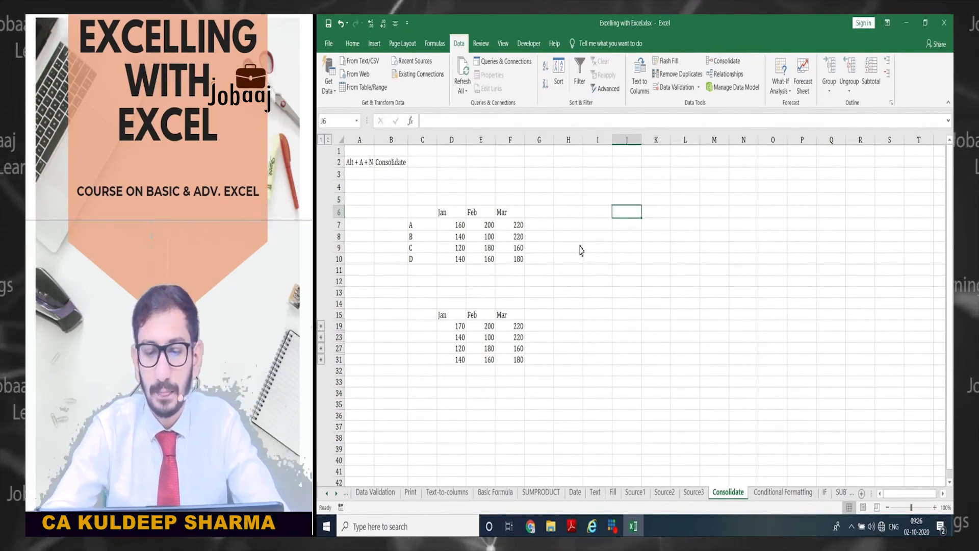
- Enter =sum('Source1:Source3'!D5 in J6 by grouping sheets Source1 through Source3
{"action": "type", "text": "="}
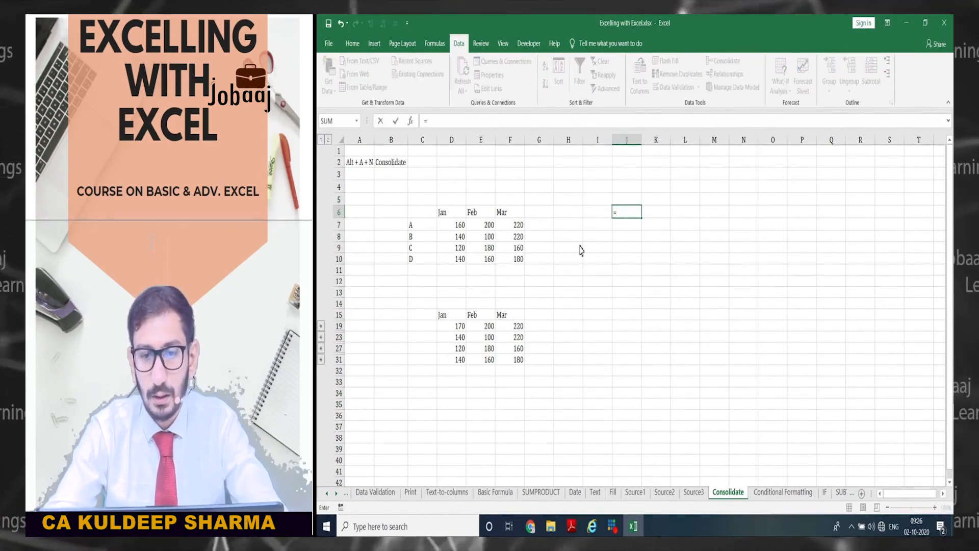
{"action": "type", "text": "sum"}
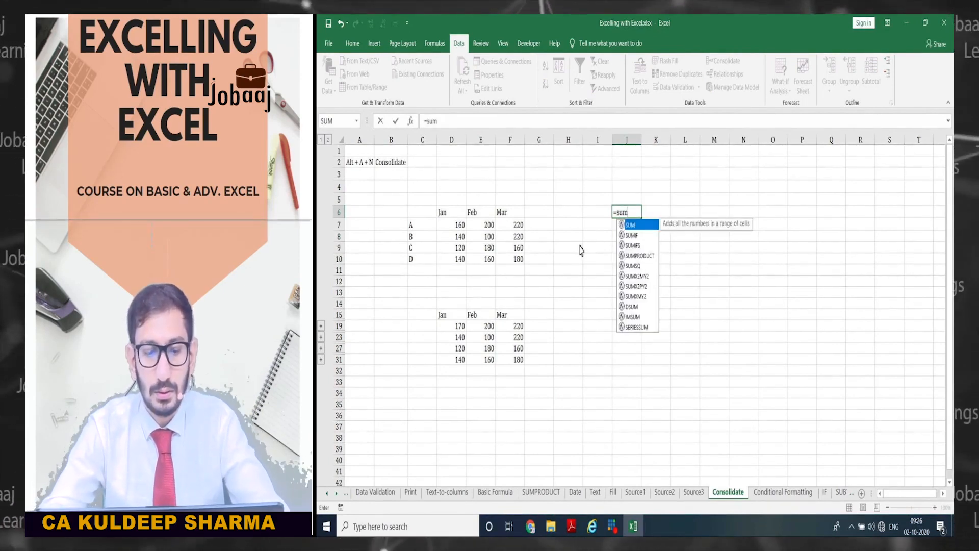
{"action": "type", "text": "("}
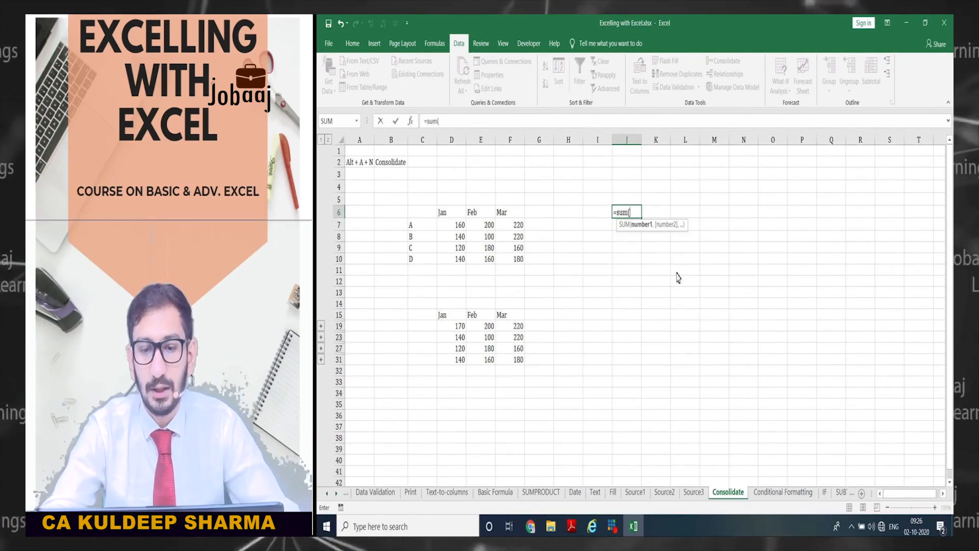
{"action": "left_click", "coordinate": [694, 493]}
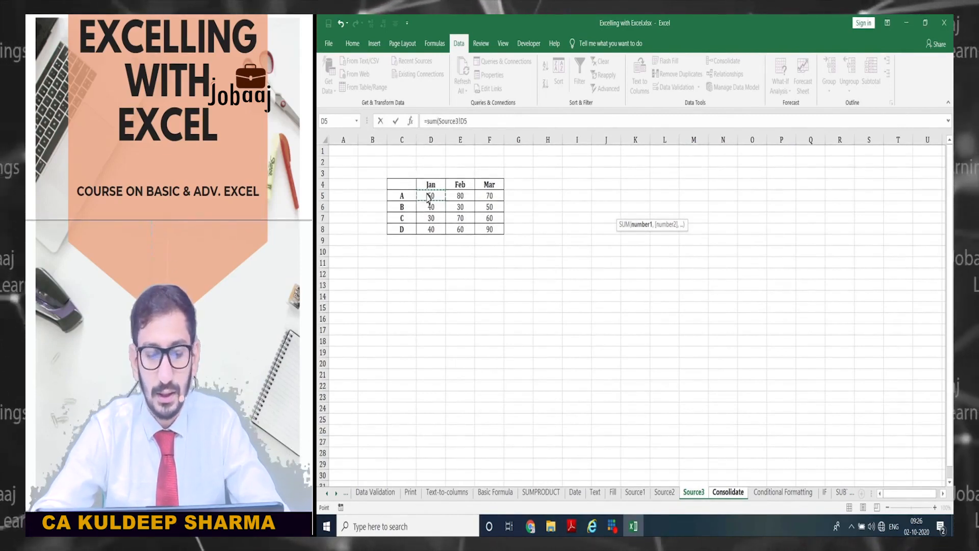
{"action": "key", "text": "ctrl+shift+Page_Up"}
{"action": "key", "text": "ctrl+shift+Page_Up"}
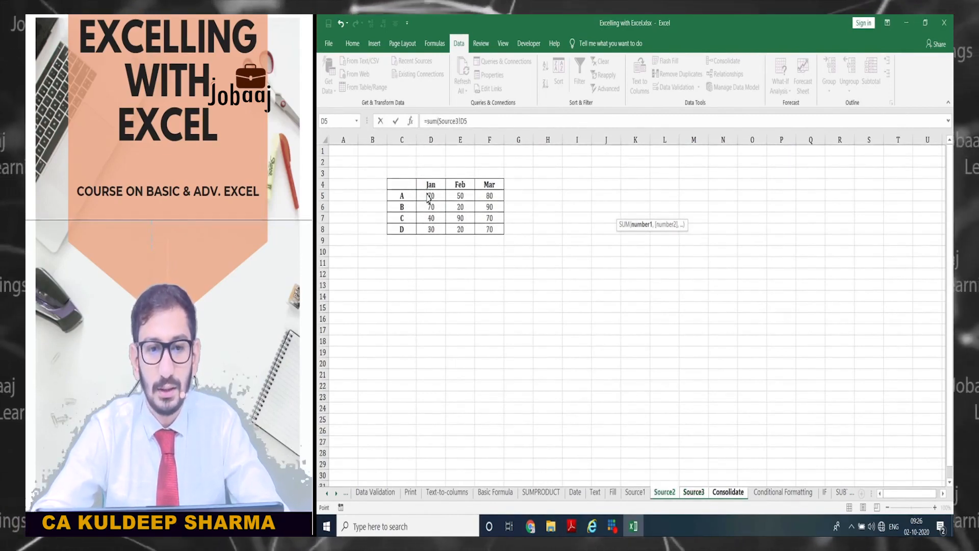
{"action": "left_click", "coordinate": [428, 199]}
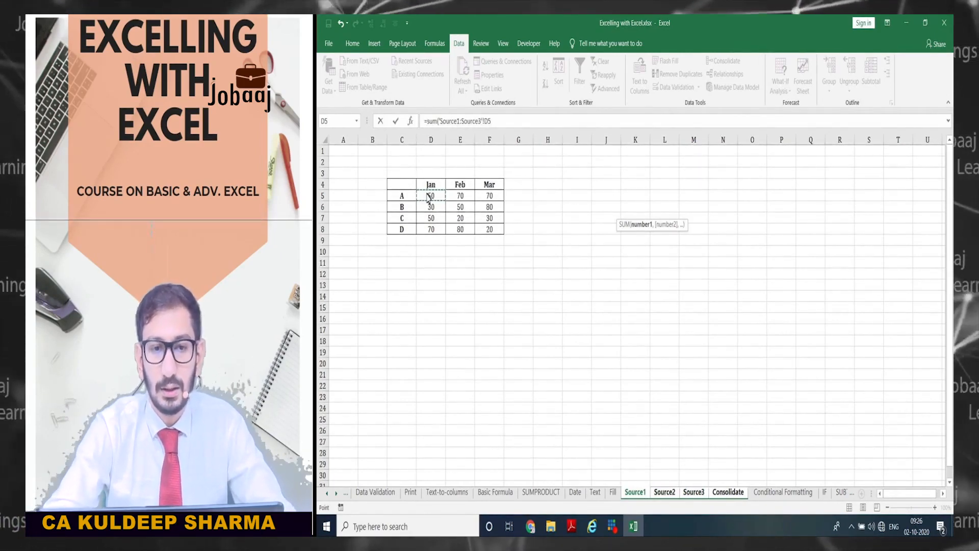
- Confirm the 3D SUM in J6, copy it across J6:L9, and clear the extra column M
{"action": "type", "text": ")"}
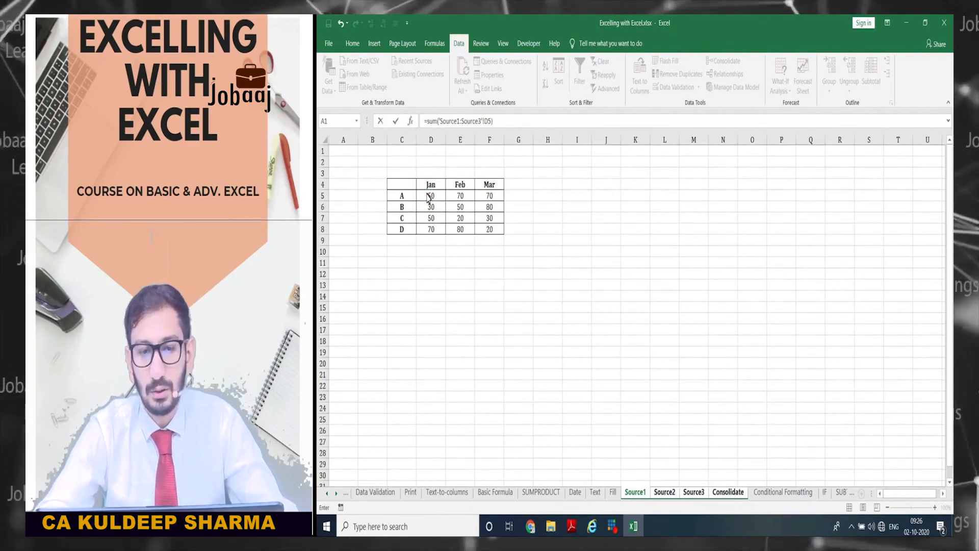
{"action": "key", "text": "Return"}
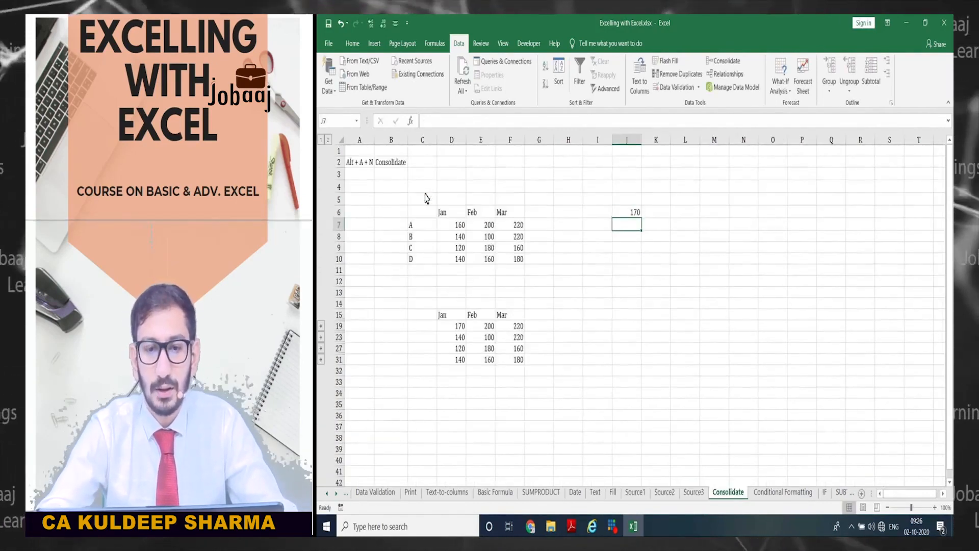
{"action": "key", "text": "Up"}
{"action": "key", "text": "ctrl+c"}
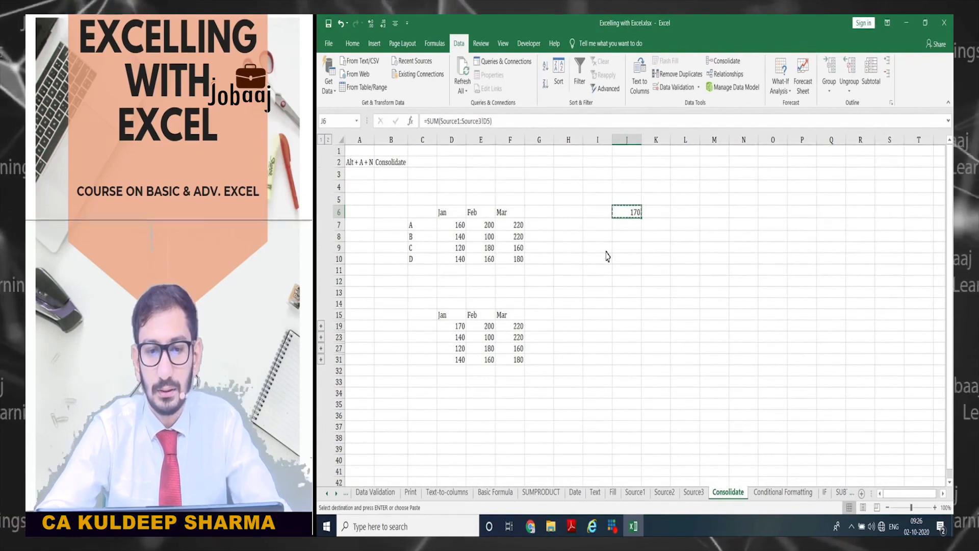
{"action": "key", "text": "shift+Right"}
{"action": "key", "text": "shift+Right"}
{"action": "key", "text": "shift+Right"}
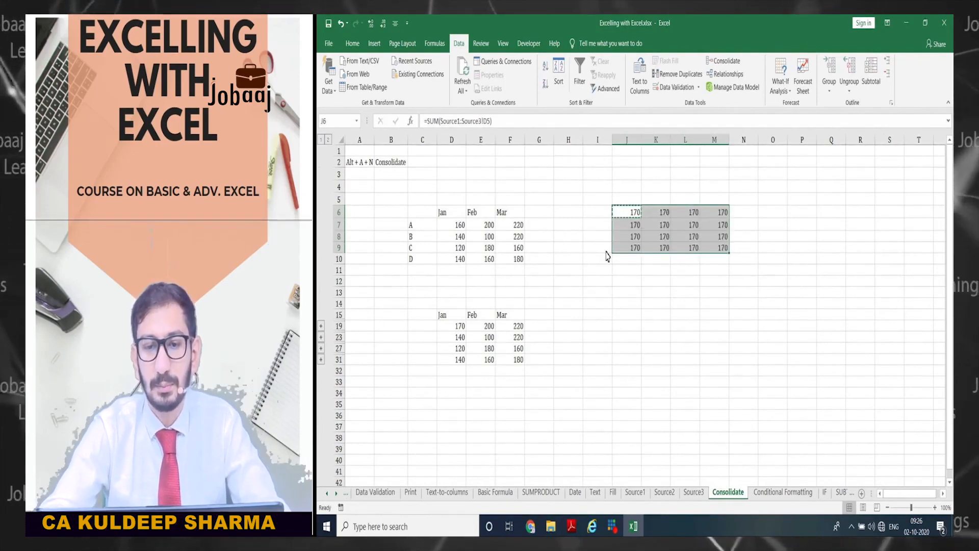
{"action": "key", "text": "Return"}
{"action": "key", "text": "Right"}
{"action": "key", "text": "Right"}
{"action": "key", "text": "Right"}
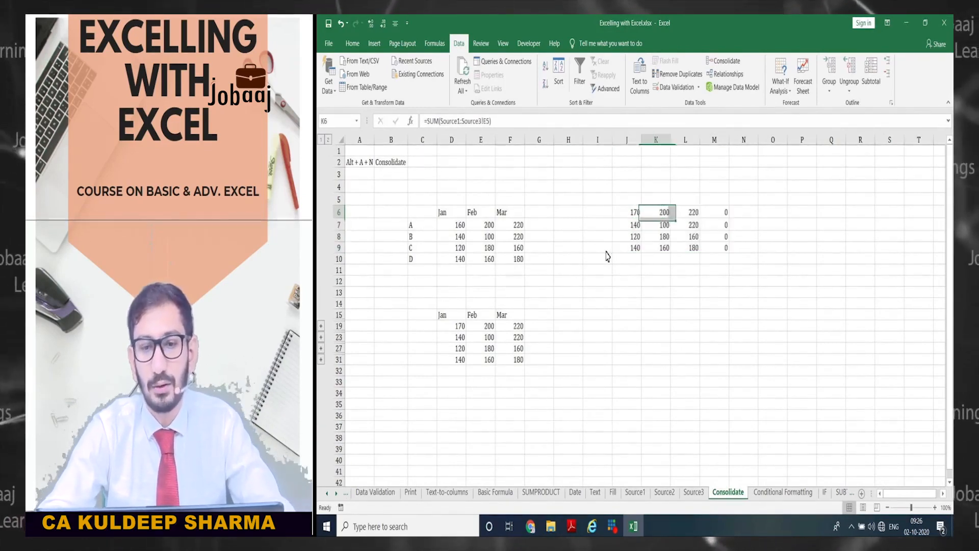
{"action": "key", "text": "shift+Down"}
{"action": "key", "text": "shift+Down"}
{"action": "key", "text": "shift+Down"}
{"action": "key", "text": "Delete"}
{"action": "key", "text": "Left"}
{"action": "key", "text": "Left"}
{"action": "key", "text": "Left"}
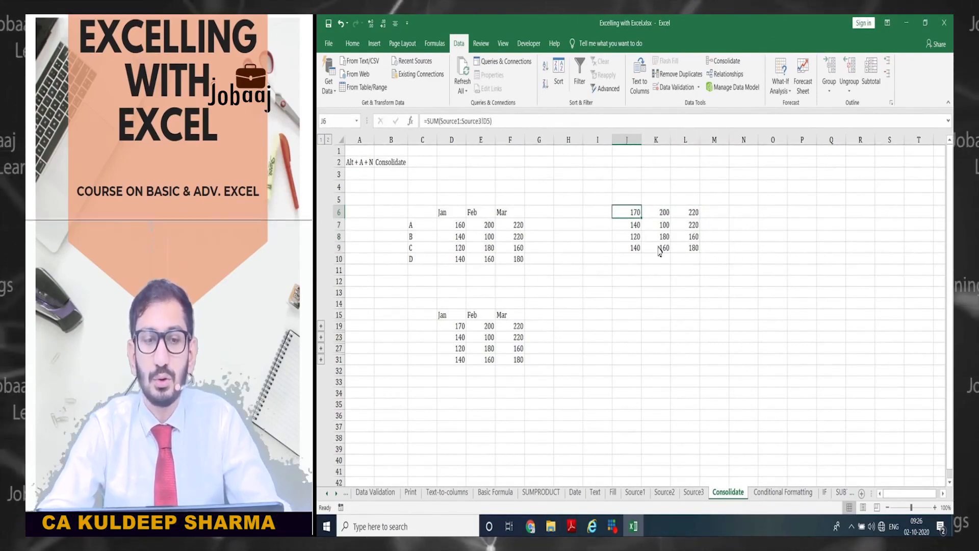
- Compare the J6:L9 3D SUM grid against the linked consolidation's SUM formulas
{"action": "left_click_drag", "start_coordinate": [632, 213], "coordinate": [694, 249]}
{"action": "left_click_drag", "start_coordinate": [459, 314], "coordinate": [504, 359]}
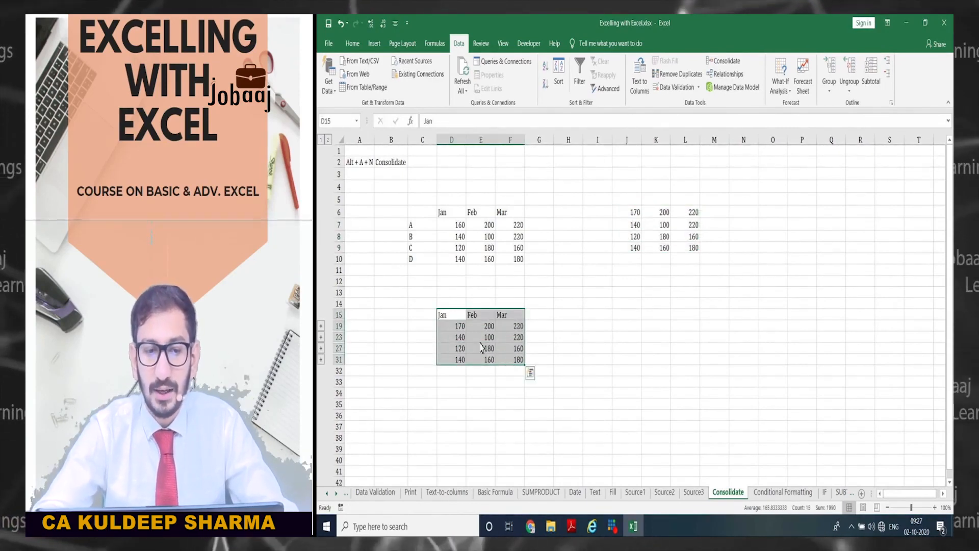
{"action": "left_click", "coordinate": [460, 317]}
{"action": "left_click_drag", "start_coordinate": [462, 321], "coordinate": [510, 359]}
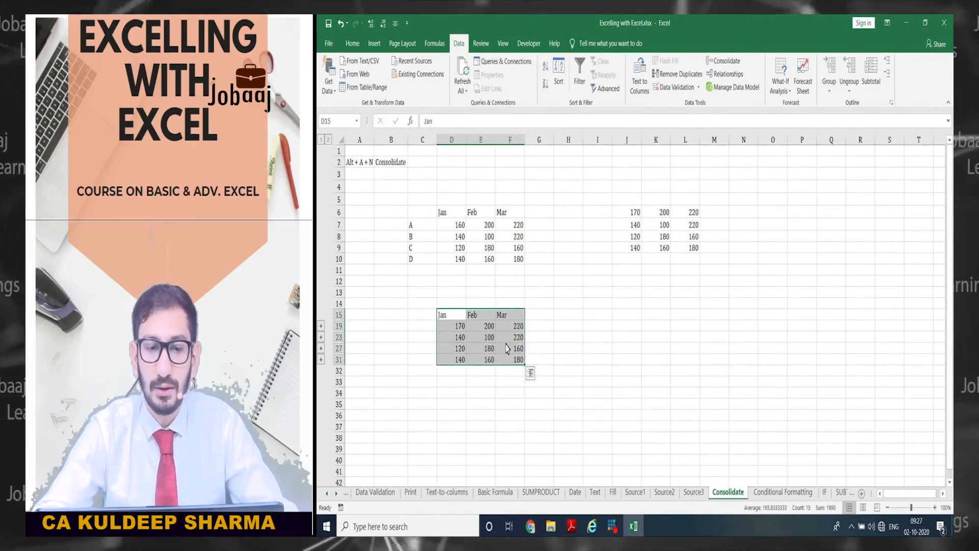
{"action": "left_click", "coordinate": [477, 329]}
{"action": "left_click_drag", "start_coordinate": [634, 213], "coordinate": [693, 250]}
{"action": "left_click_drag", "start_coordinate": [622, 217], "coordinate": [690, 249]}
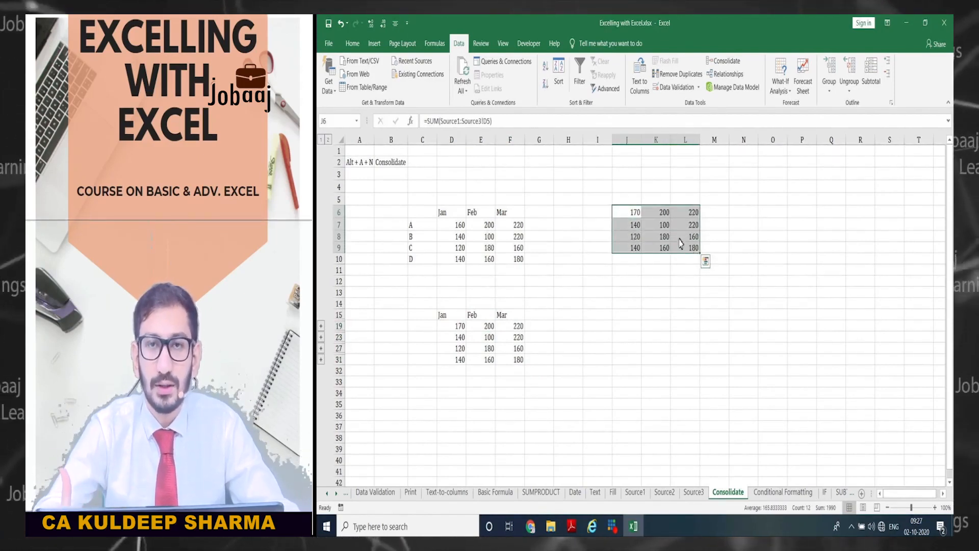
{"action": "left_click", "coordinate": [623, 217]}
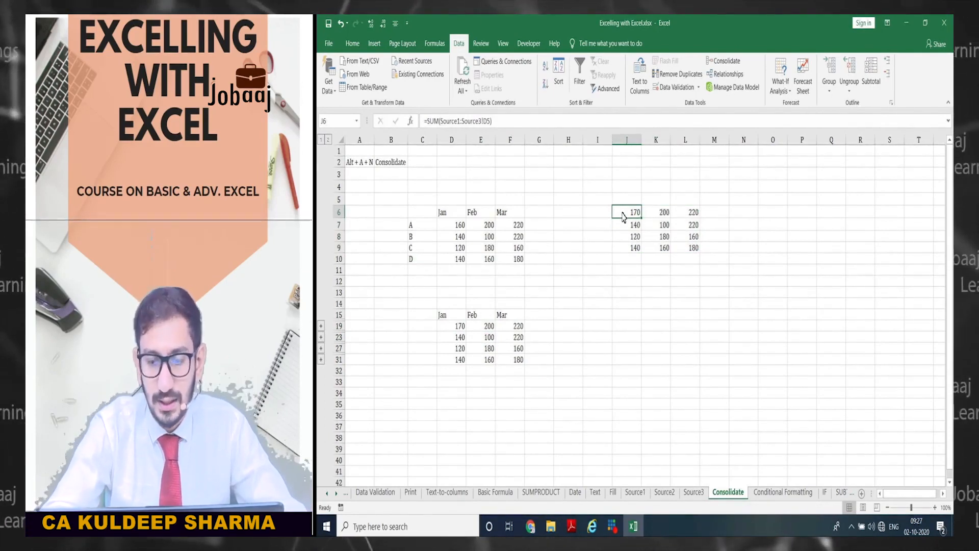
{"action": "key", "text": "ctrl+Page_Up"}
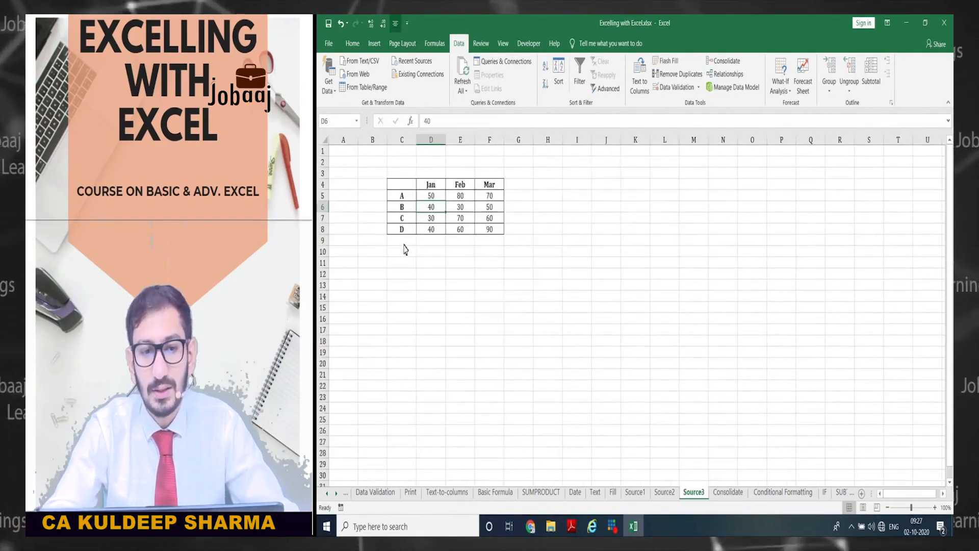
- Compare the C4:F8 tables on Source3 and Source1
{"action": "left_click", "coordinate": [405, 189]}
{"action": "left_click_drag", "start_coordinate": [404, 189], "coordinate": [488, 234]}
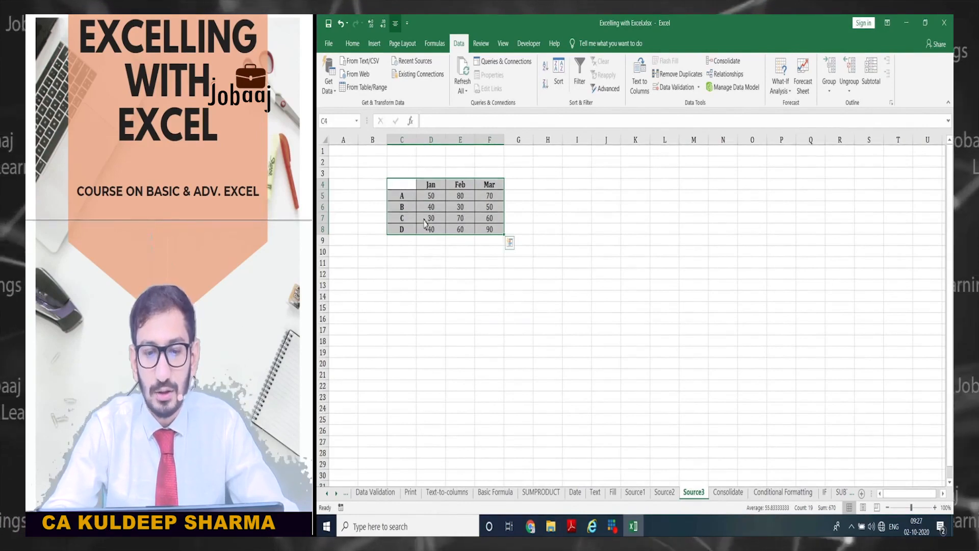
{"action": "key", "text": "ctrl+q"}
{"action": "left_click", "coordinate": [409, 208]}
{"action": "key", "text": "ctrl+Page_Up"}
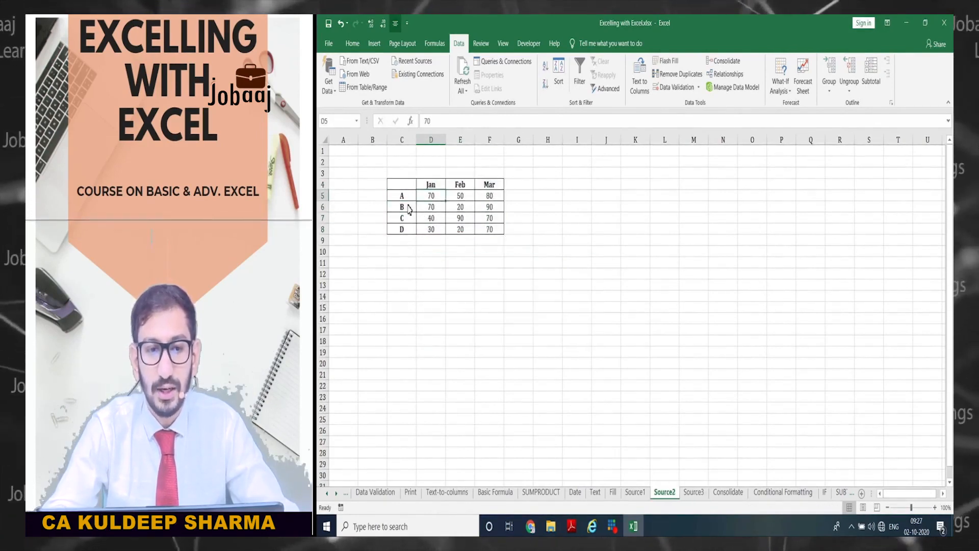
{"action": "key", "text": "ctrl+Page_Up"}
{"action": "left_click_drag", "start_coordinate": [403, 189], "coordinate": [487, 228]}
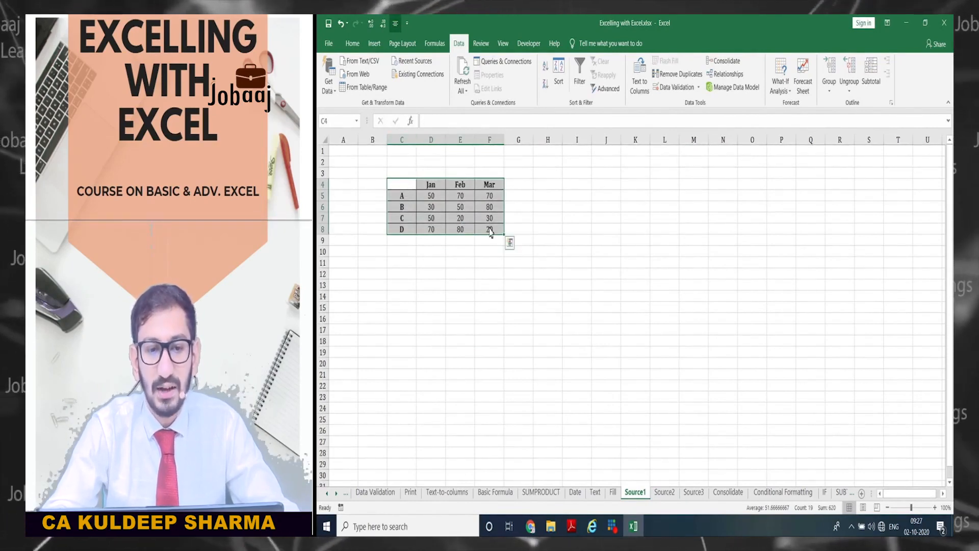
{"action": "key", "text": "ctrl+Page_Down"}
{"action": "key", "text": "ctrl+Page_Down"}
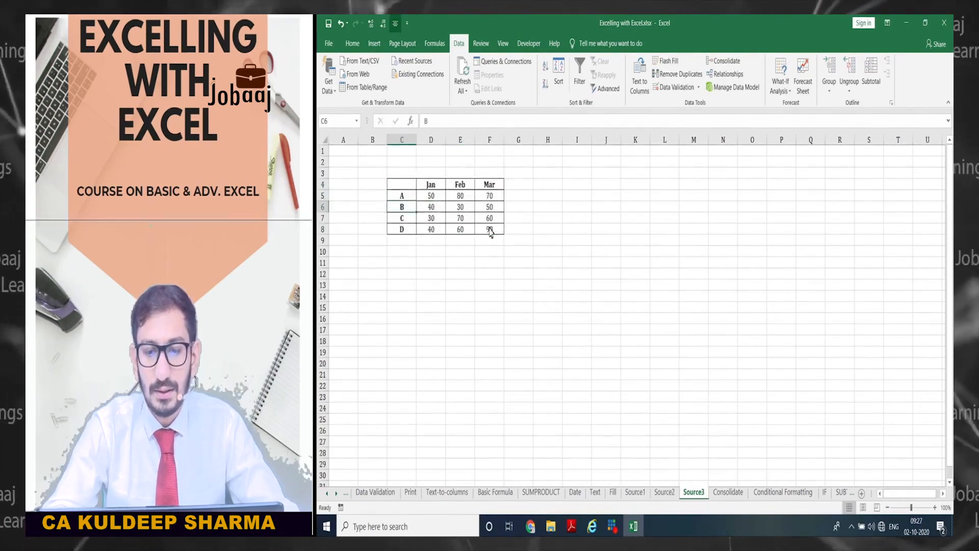
{"action": "key", "text": "ctrl+Page_Down"}
{"action": "key", "text": "ctrl+Page_Up"}
- Move the Source3 table down to D10:G14 and return to Consolidate
{"action": "left_click_drag", "start_coordinate": [402, 184], "coordinate": [531, 281]}
{"action": "key", "text": "shift+Up"}
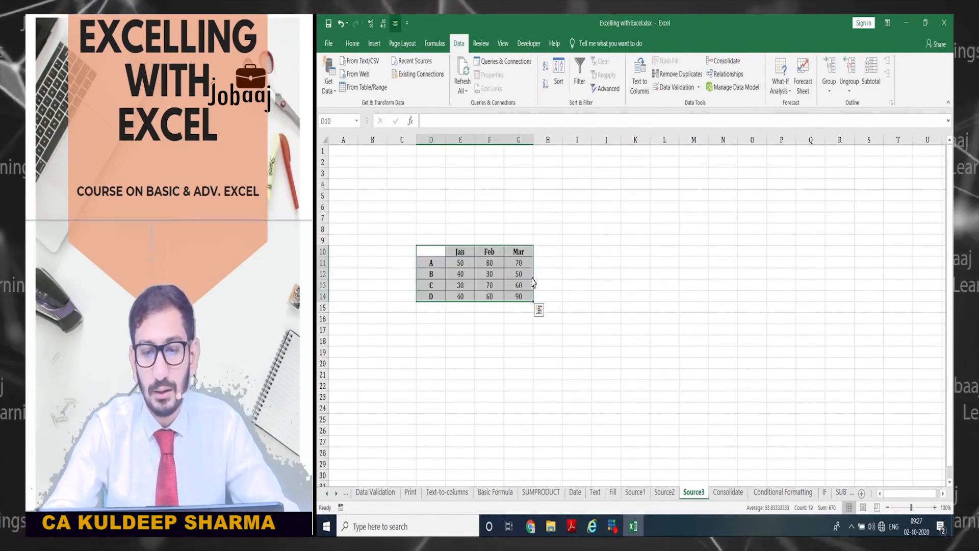
{"action": "key", "text": "ctrl+Page_Down"}
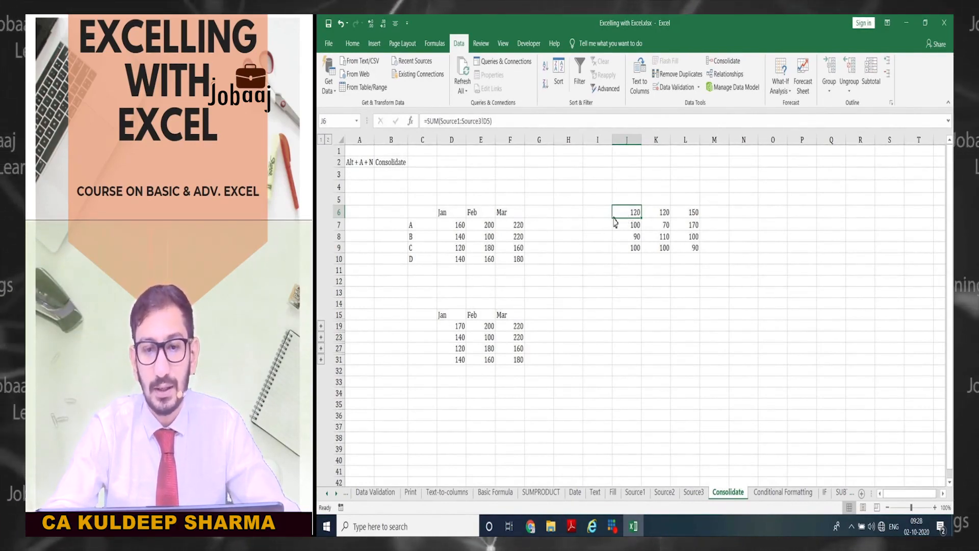
- Check D19's linked total and confirm J6's 3D SUM, now 120
{"action": "left_click", "coordinate": [460, 326]}
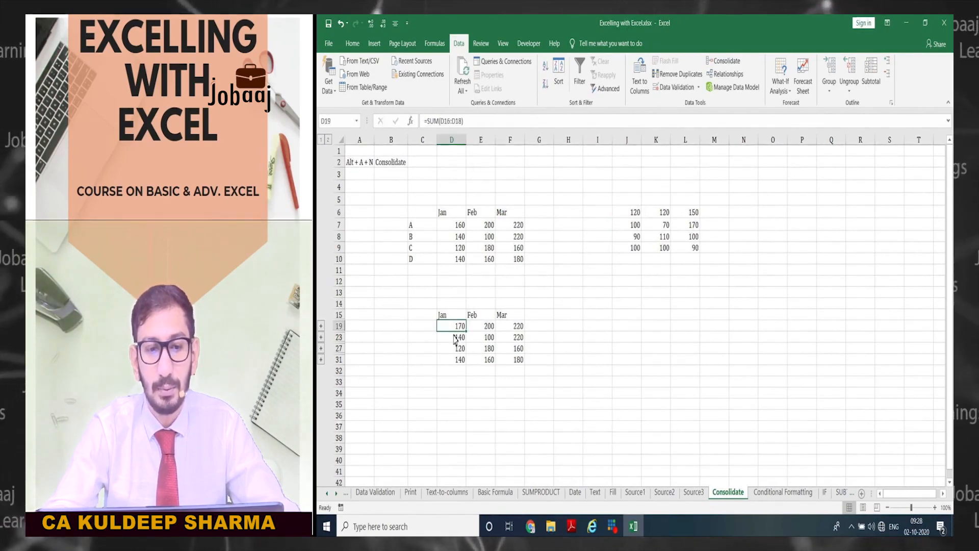
{"action": "left_click", "coordinate": [629, 214]}
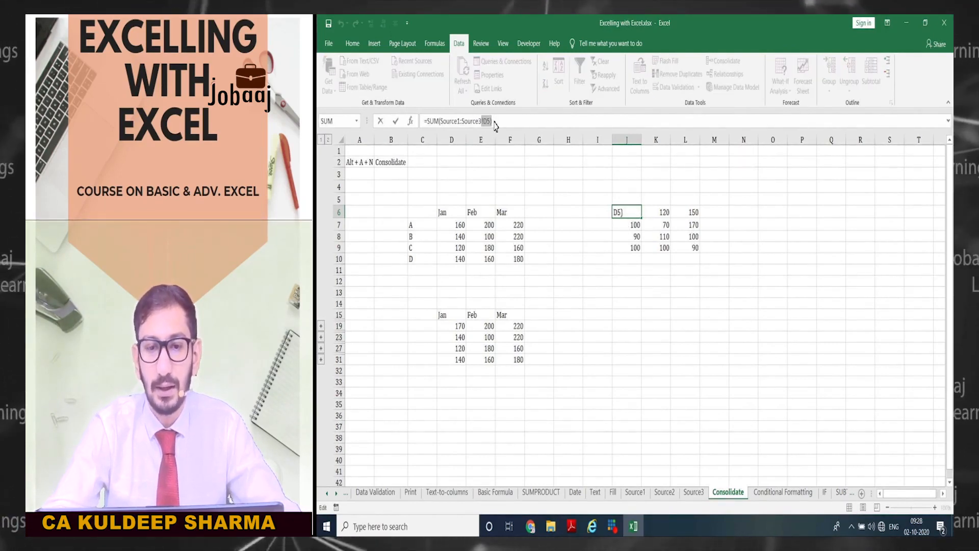
{"action": "key", "text": "Return"}
{"action": "left_click", "coordinate": [449, 327]}
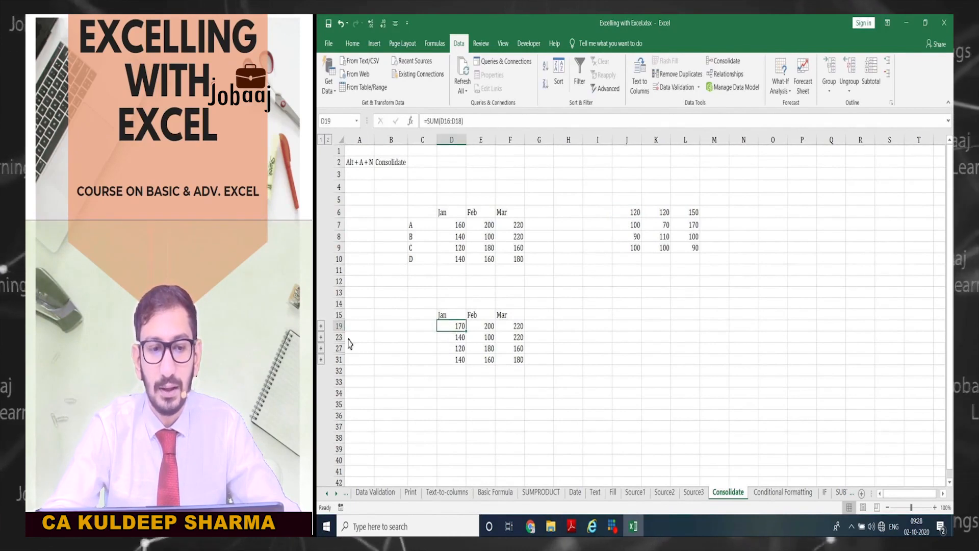
- Inspect the D16:D18 links, including the moved Source3!$E$11 cell
{"action": "left_click", "coordinate": [321, 326]}
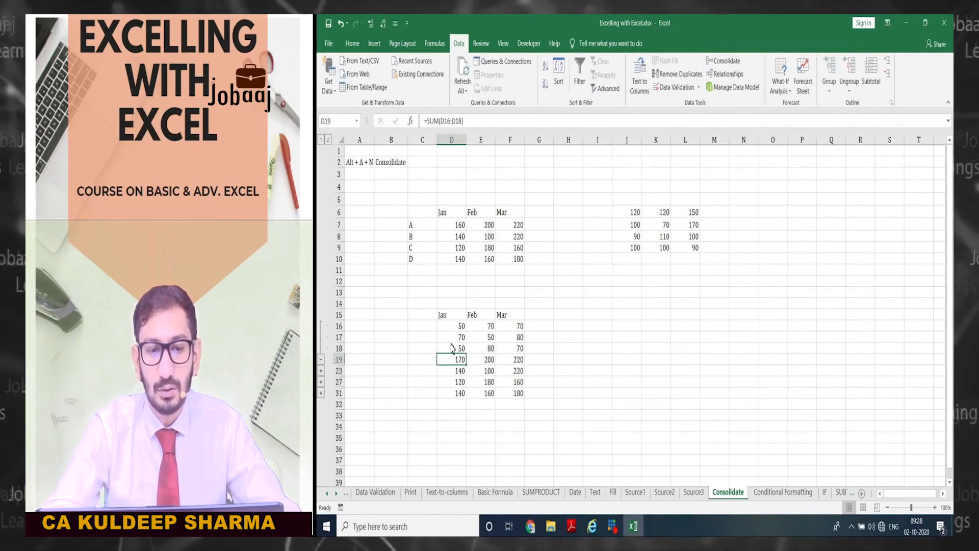
{"action": "key", "text": "Up"}
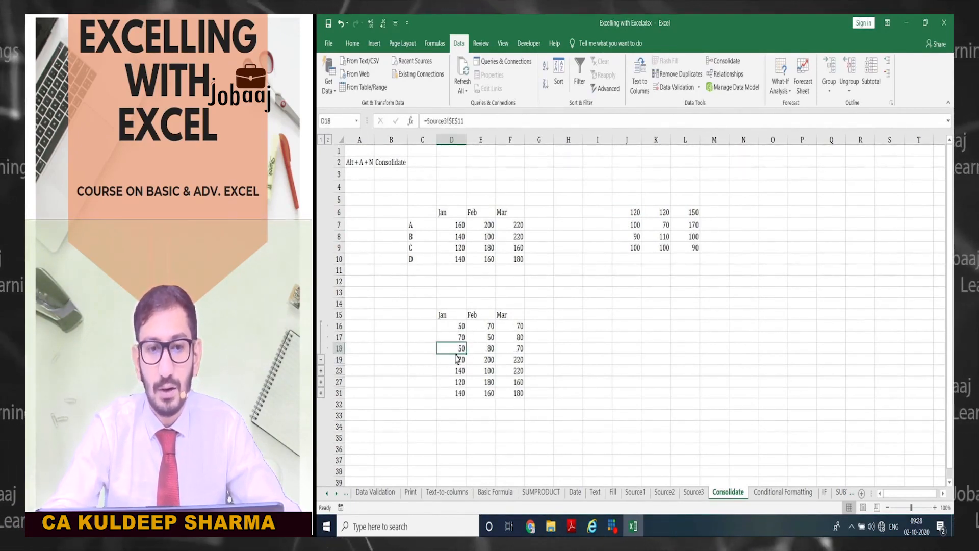
{"action": "key", "text": "Up"}
{"action": "key", "text": "Up"}
{"action": "key", "text": "Down"}
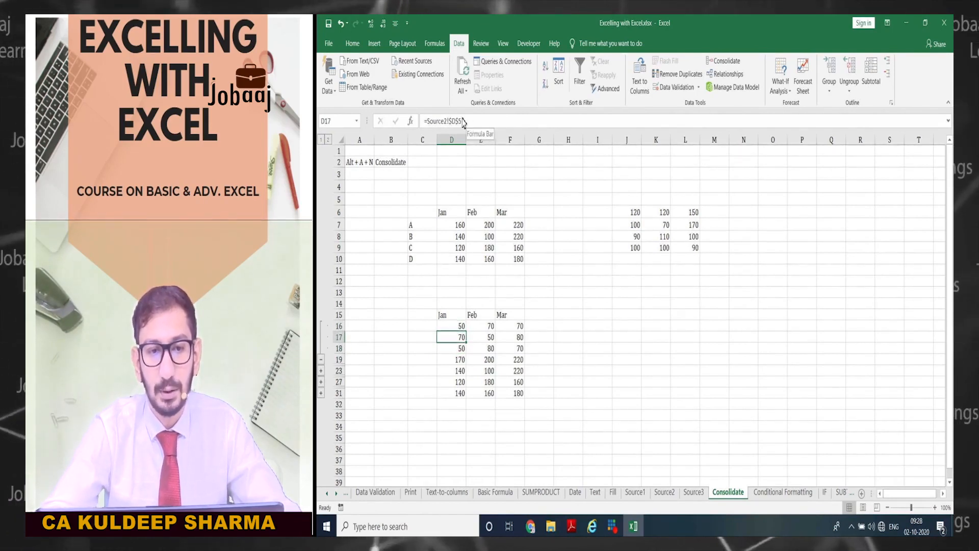
{"action": "key", "text": "Down"}
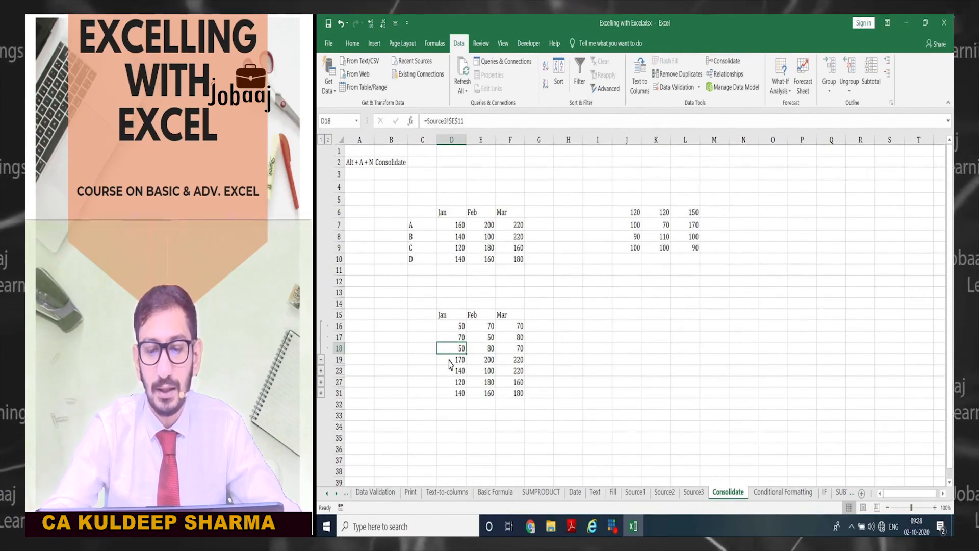
{"action": "key", "text": "ctrl+Page_Up"}
{"action": "key", "text": "ctrl+Page_Down"}
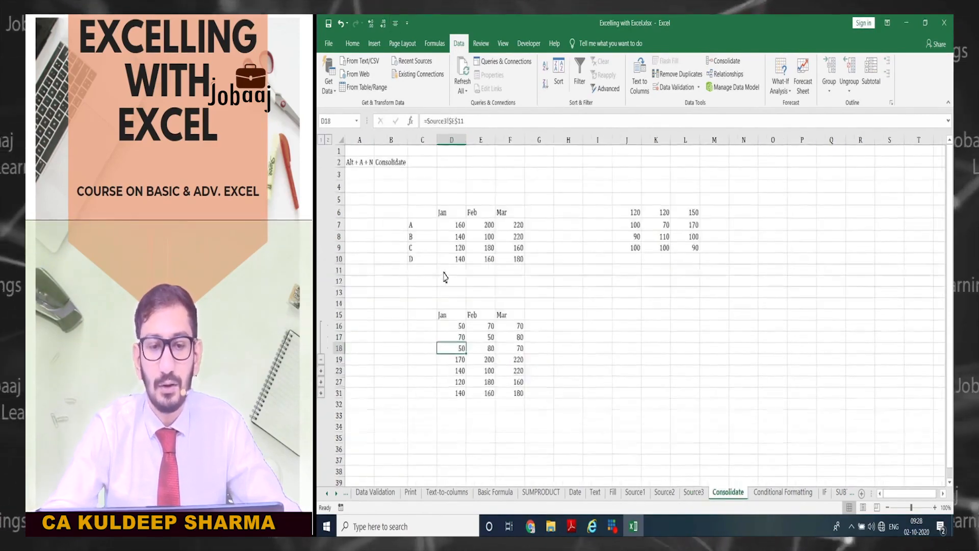
{"action": "left_click_drag", "start_coordinate": [539, 303], "coordinate": [413, 415]}
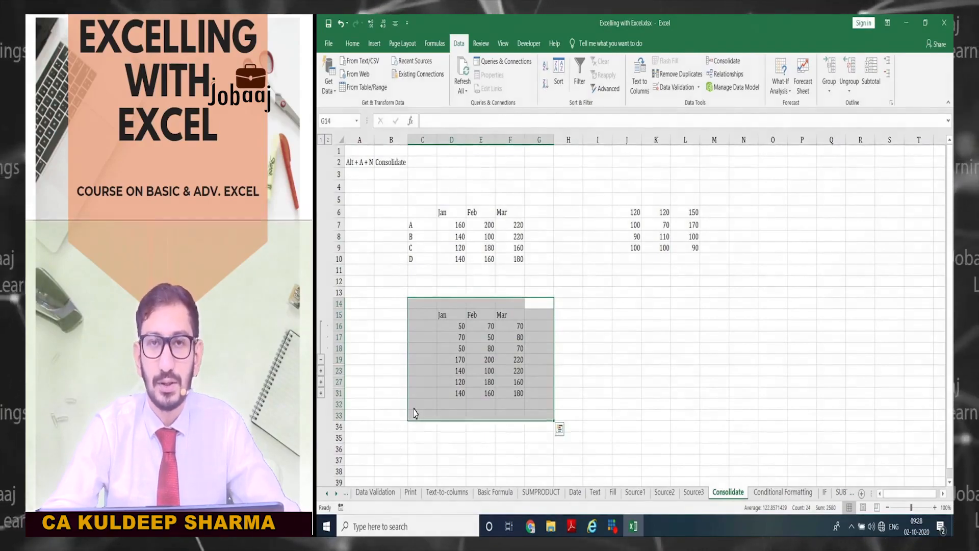